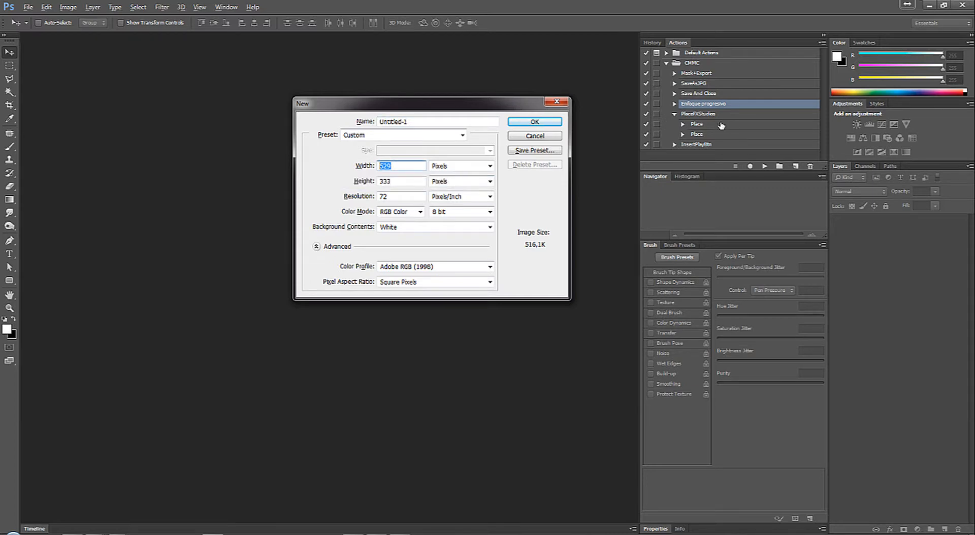
Step: Create the new custom document and enlarge its canvas with the Crop tool, extending it evenly around its centre
left_click(535, 122)
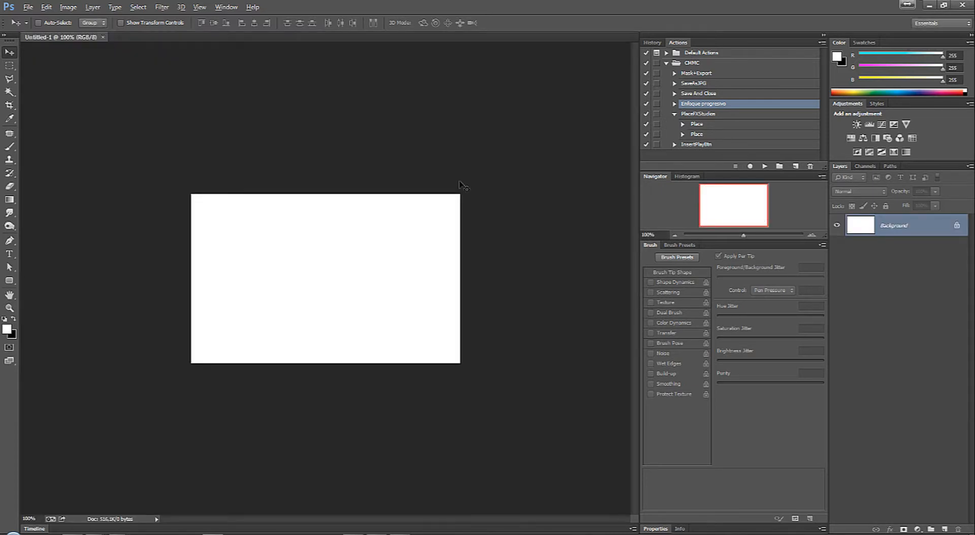
left_click(10, 105)
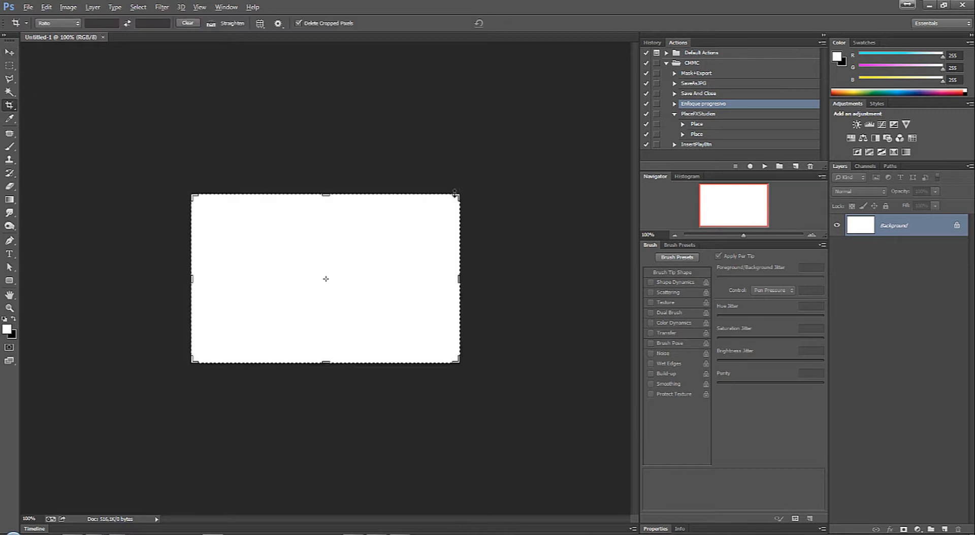
left_click_drag(455, 192, 611, 53)
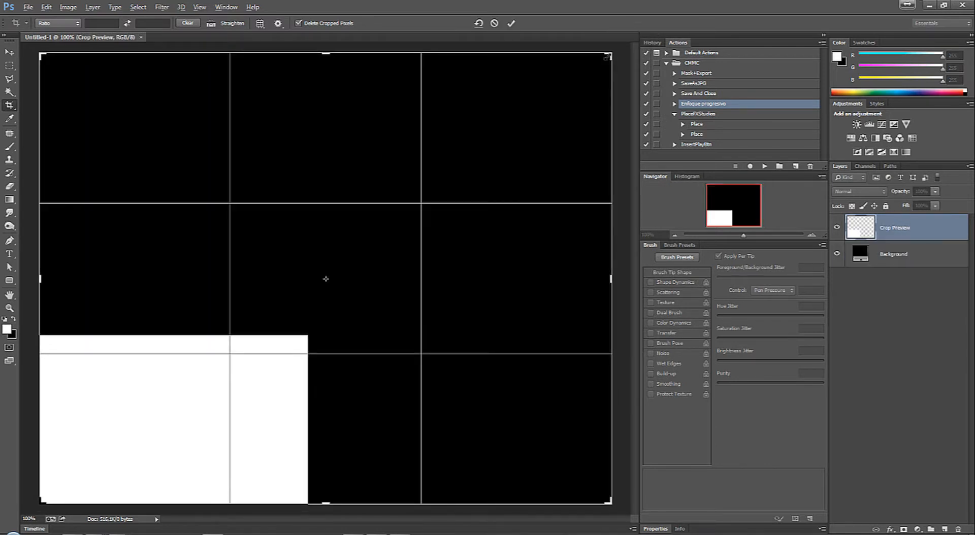
key("Return")
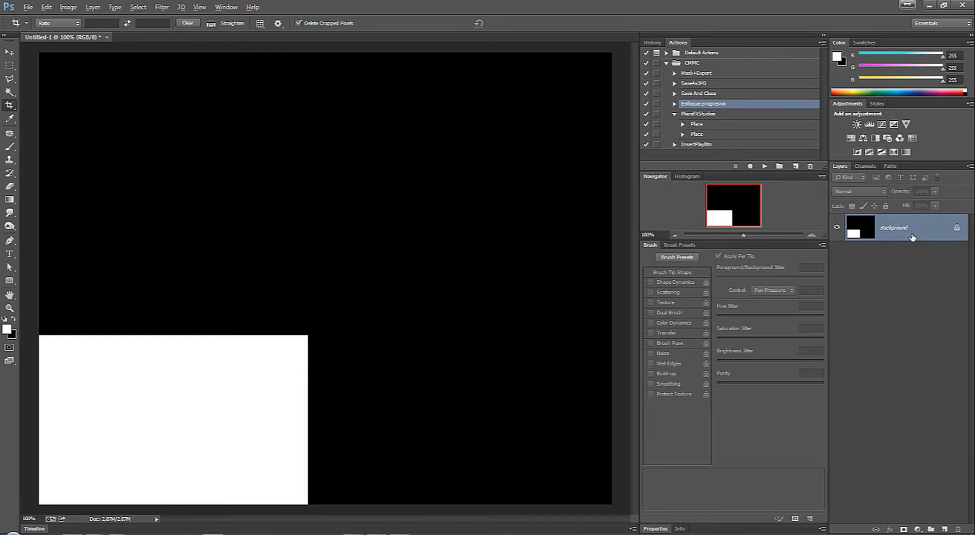
Step: Add a white Solid Color fill layer above the Background layer
key("alt+l")
key("w")
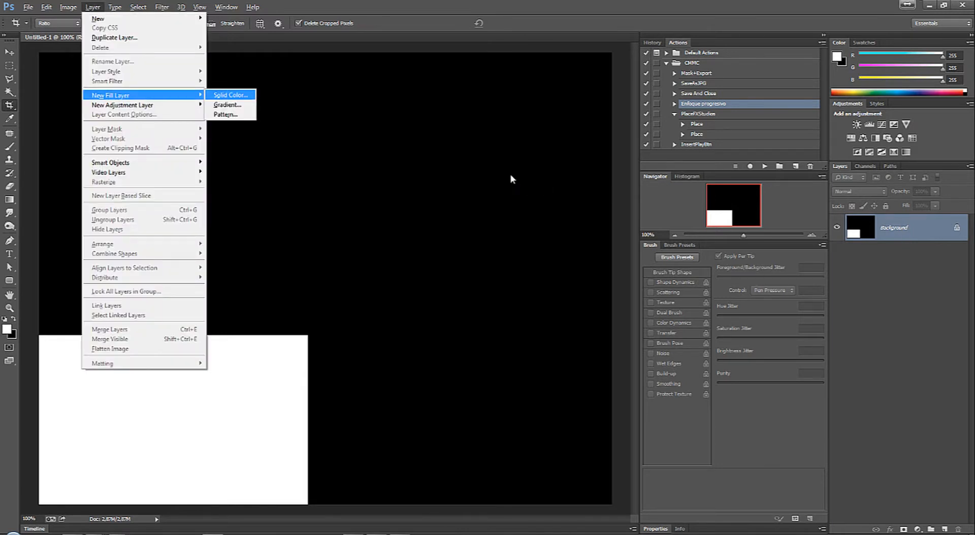
left_click(247, 95)
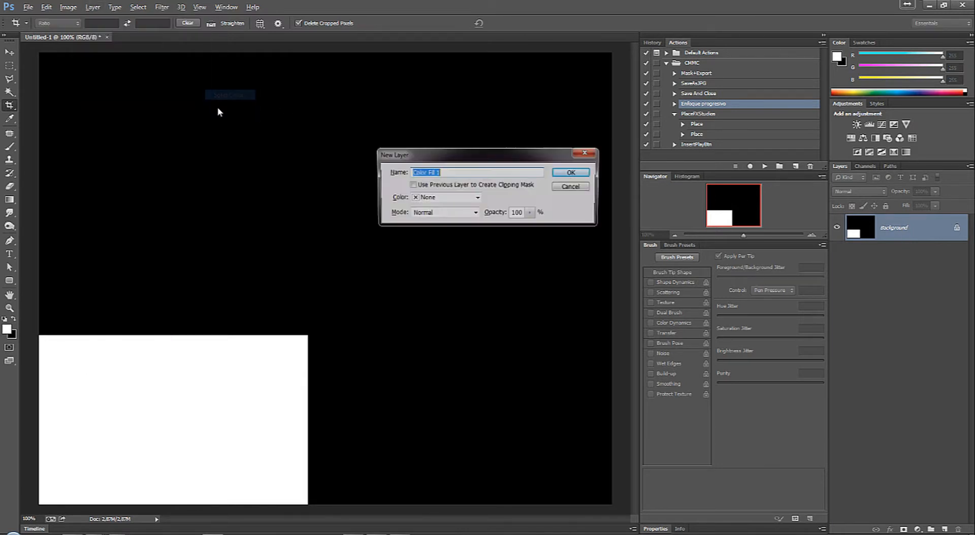
left_click(569, 173)
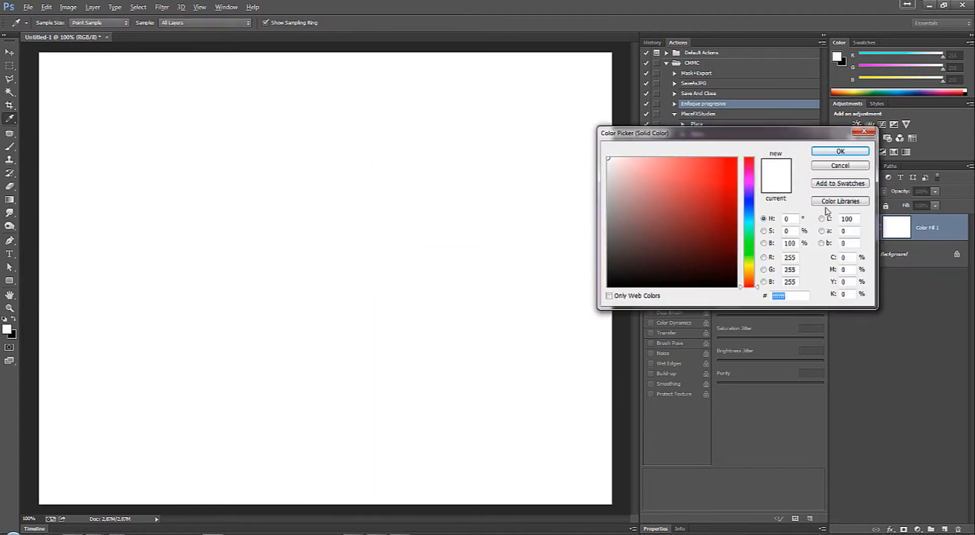
key("Return")
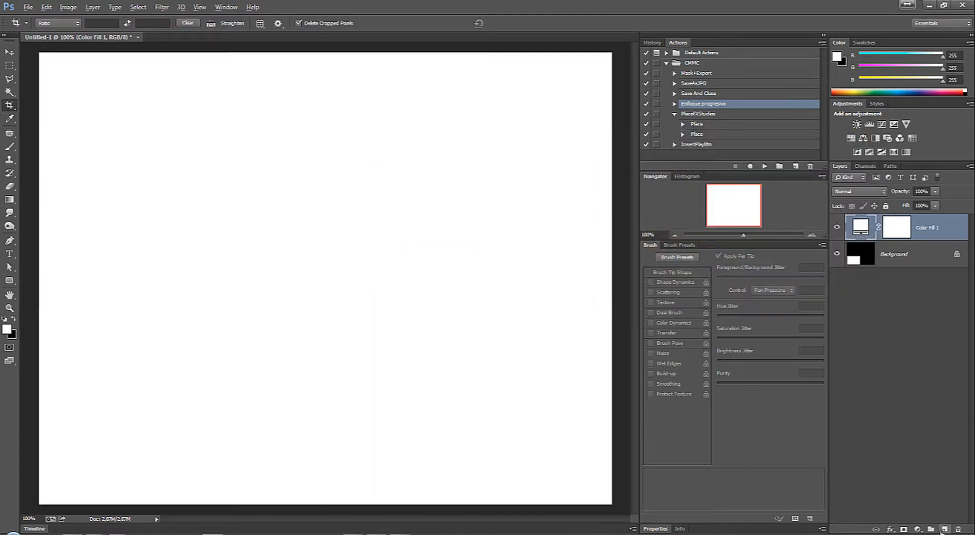
Step: Add an empty layer above the white fill layer and activate the Brush tool
left_click(944, 529)
key("b")
right_click(360, 204)
key("v")
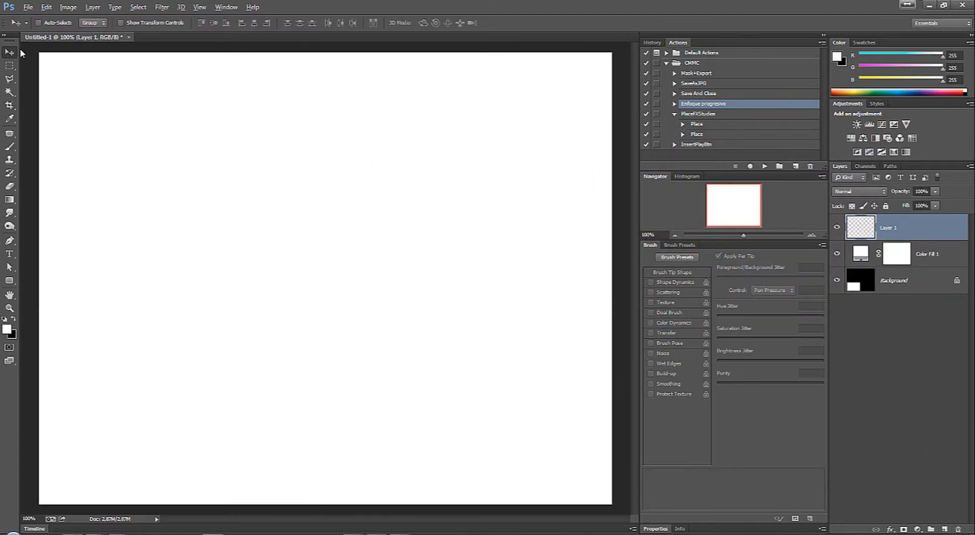
left_click(15, 151)
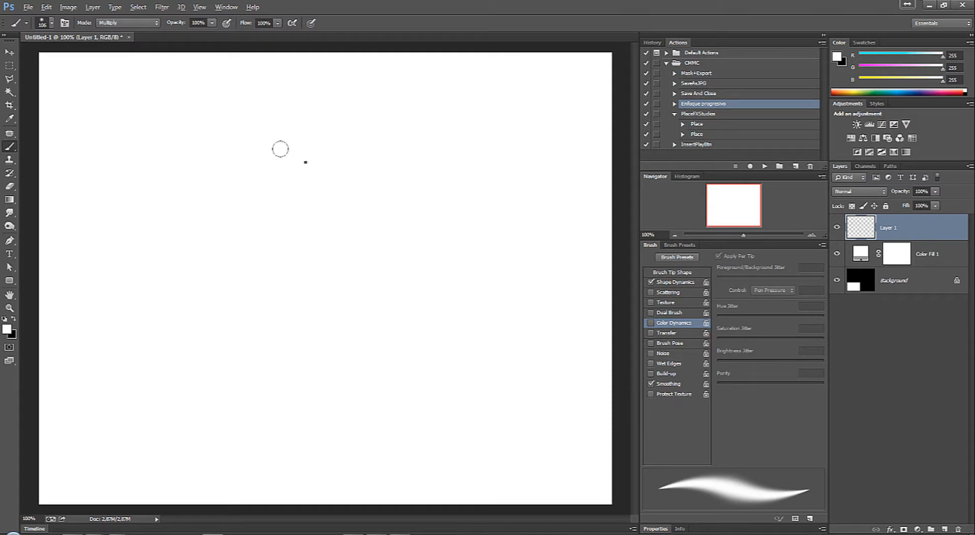
Step: Look through the available brush presets with their size and hardness settings, leaving the current brush as it is
right_click(305, 160)
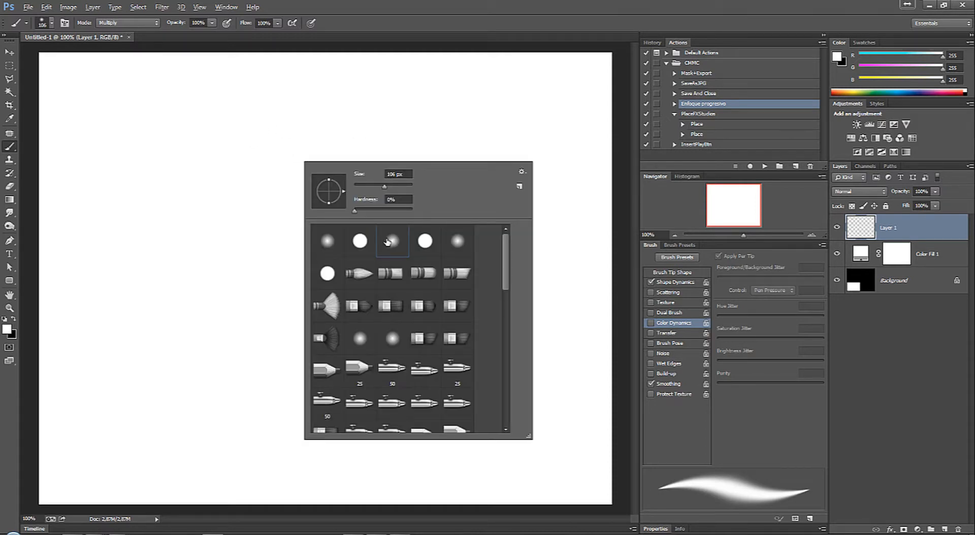
right_click(241, 146)
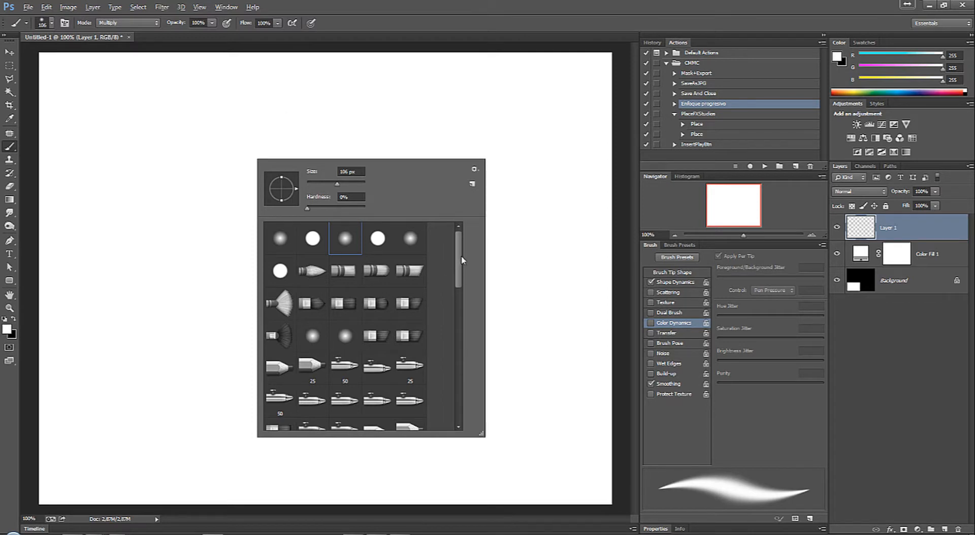
mouse_move(460, 263)
left_mouse_down()
mouse_move(459, 338)
mouse_move(473, 239)
left_mouse_up()
key("Escape")
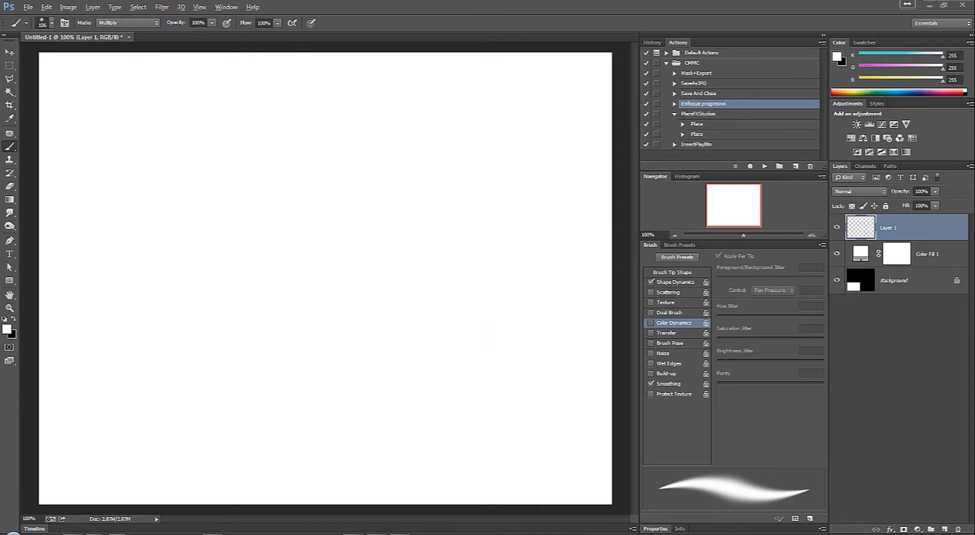
Step: Switch to Chrome, search Google for "wacom tablet" and examine the image results for graphics tablets
left_click_drag(0, 66, 531, 43)
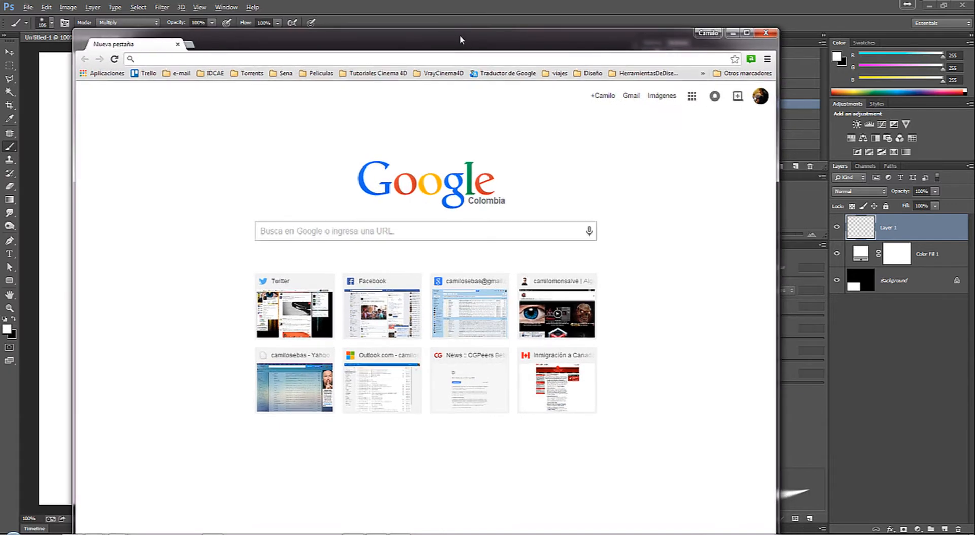
left_click_drag(452, 31, 447, 1)
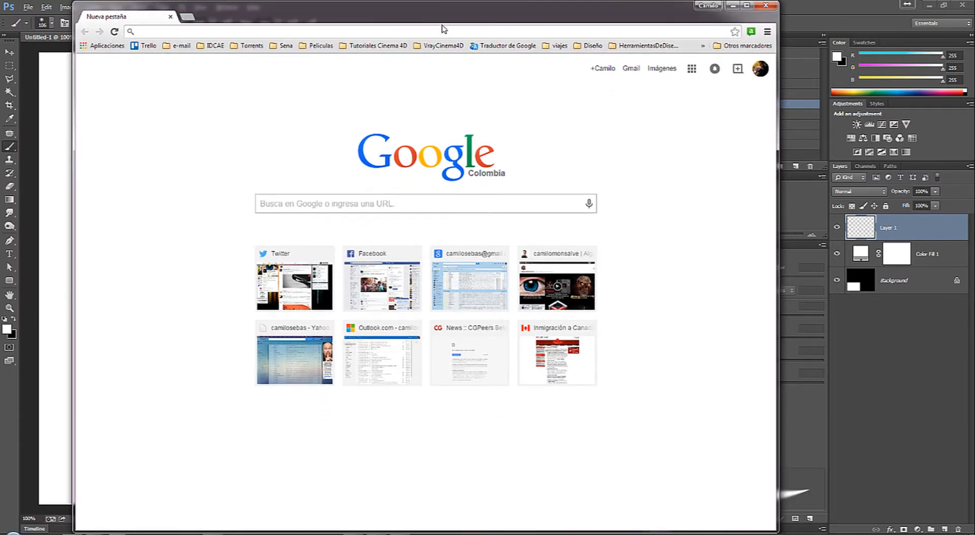
left_click(344, 209)
type("wacom tablet")
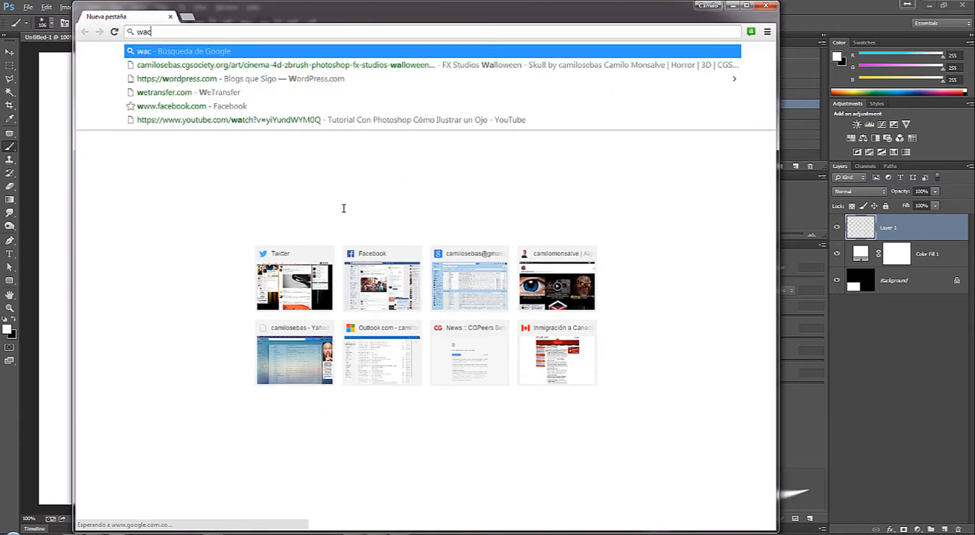
key("Return")
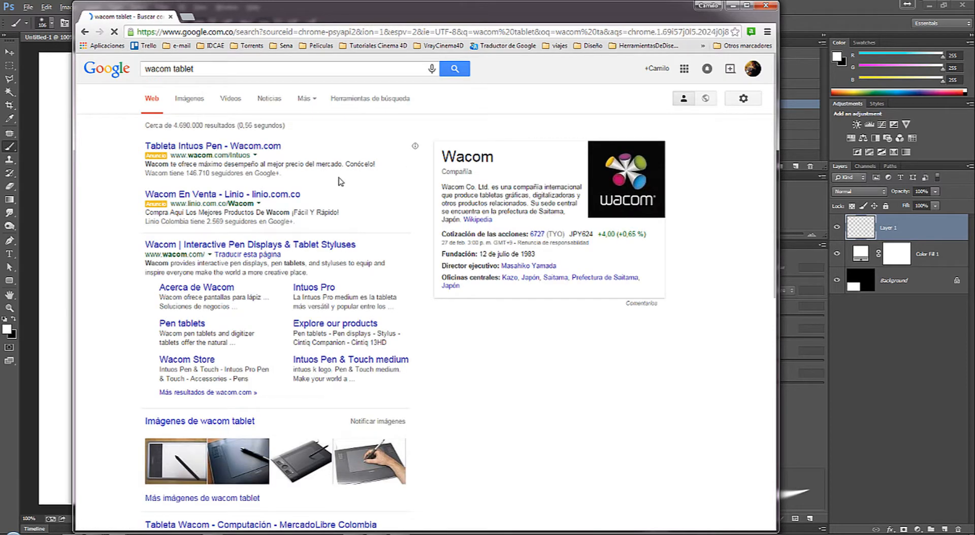
left_click(189, 99)
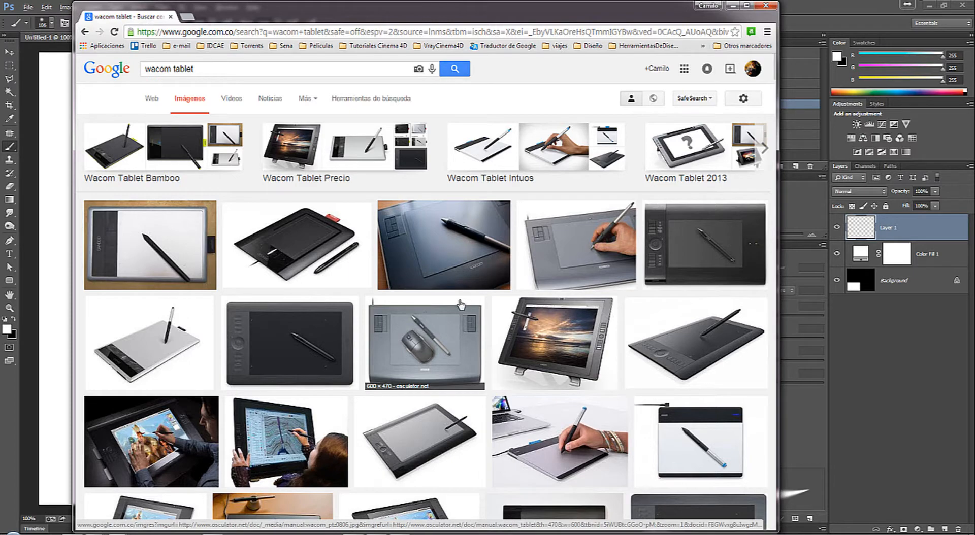
scroll(415, 332, "down", 3)
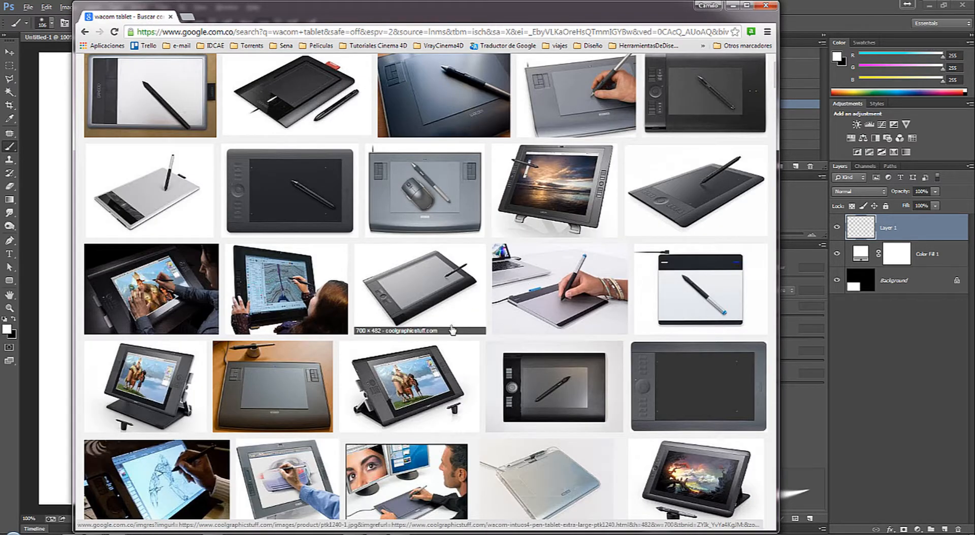
Step: Return to Photoshop and display the Brush Presets list
left_click_drag(403, 19, 974, 91)
left_click(679, 246)
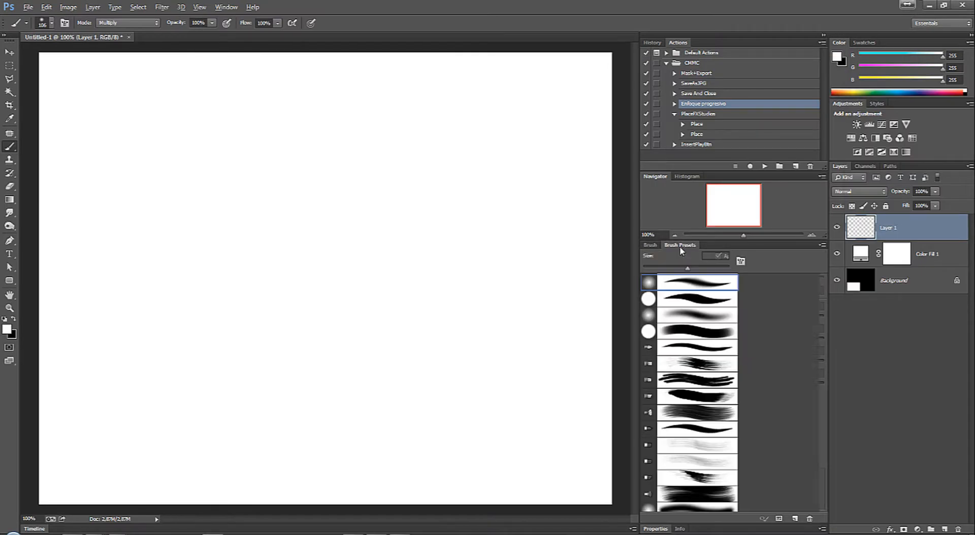
Step: Switch to the Typography workspace and back to Essentials (Default)
left_click(226, 8)
mouse_move(243, 29)
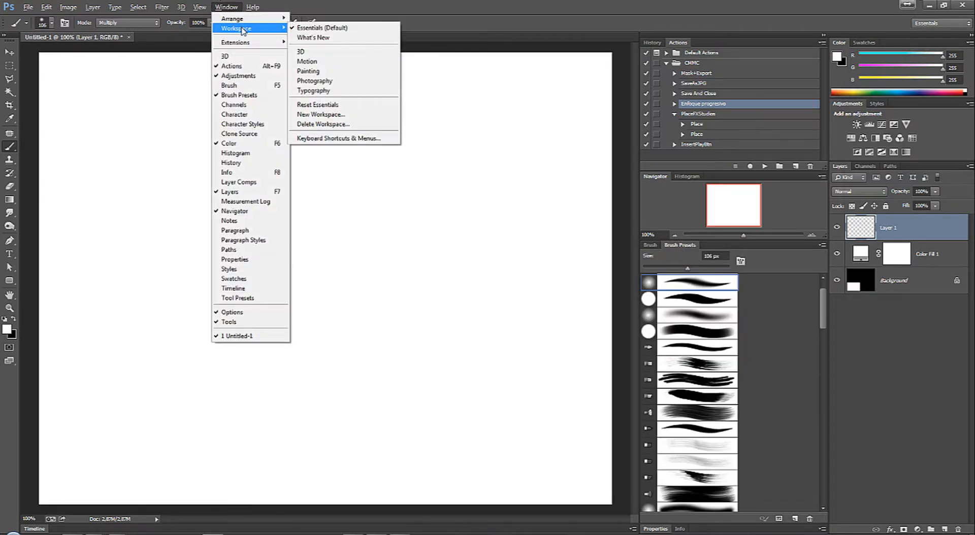
left_click(326, 92)
left_click(226, 7)
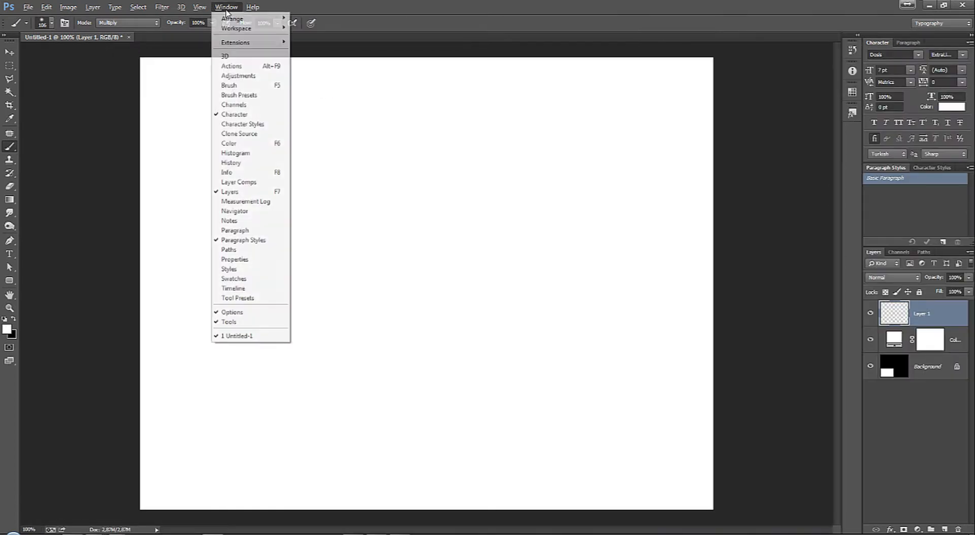
mouse_move(268, 30)
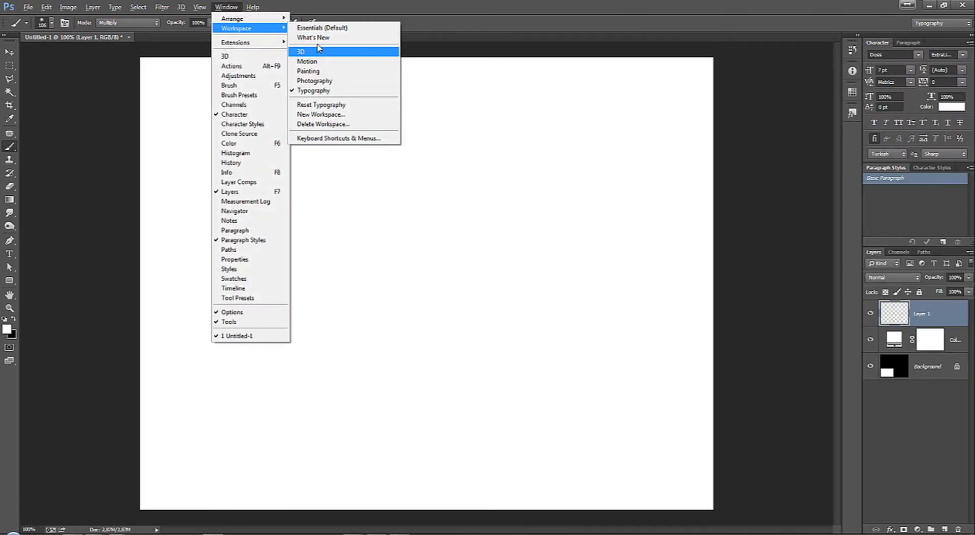
left_click(322, 28)
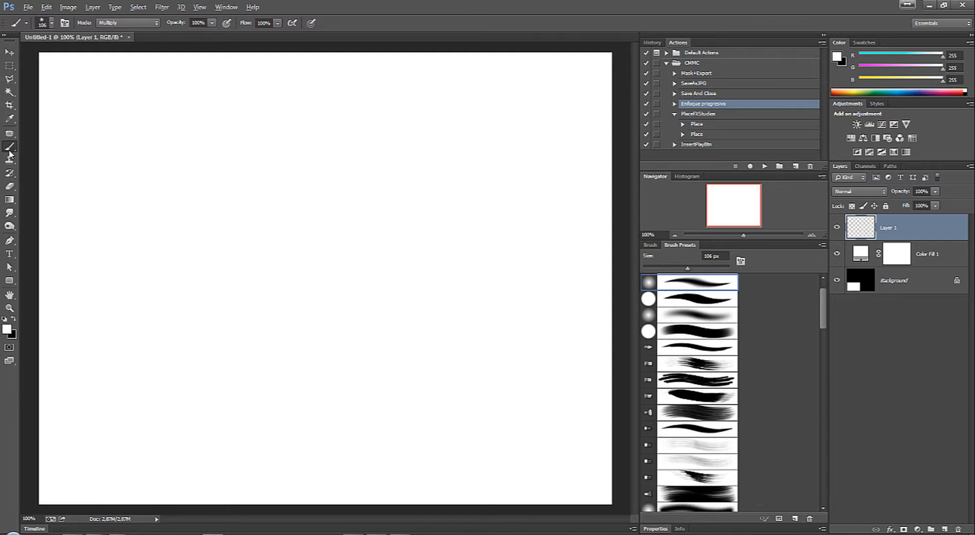
Step: Choose the first soft round brush preset, raise its hardness to the maximum and set its size to 82 px
right_click(252, 127)
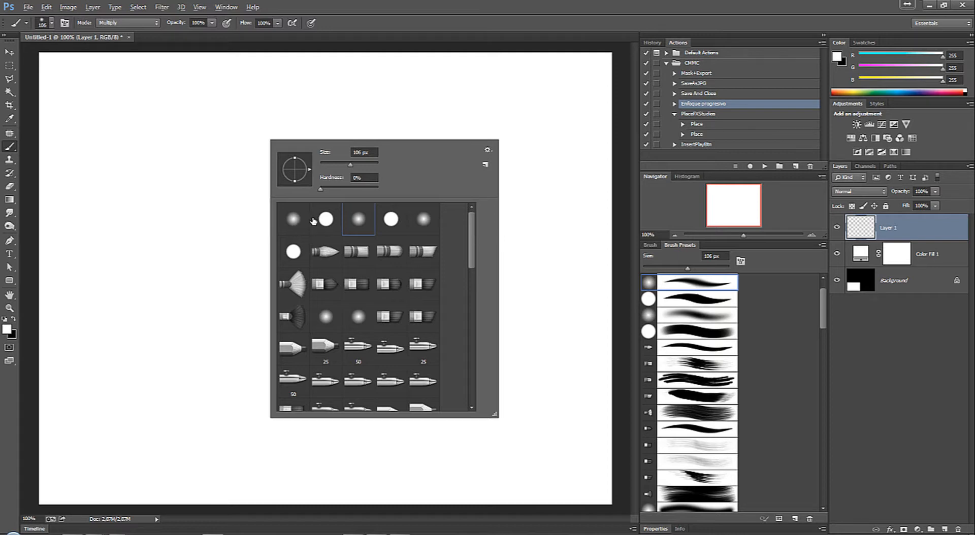
left_click(298, 228)
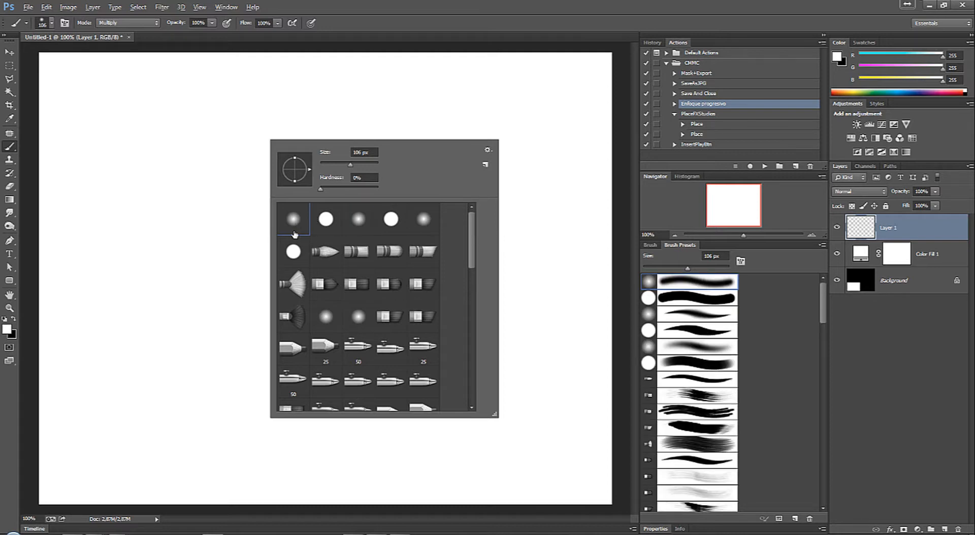
left_click_drag(352, 168, 348, 165)
left_click(321, 191)
left_click_drag(330, 192, 413, 190)
left_click_drag(348, 165, 343, 165)
left_click(216, 162)
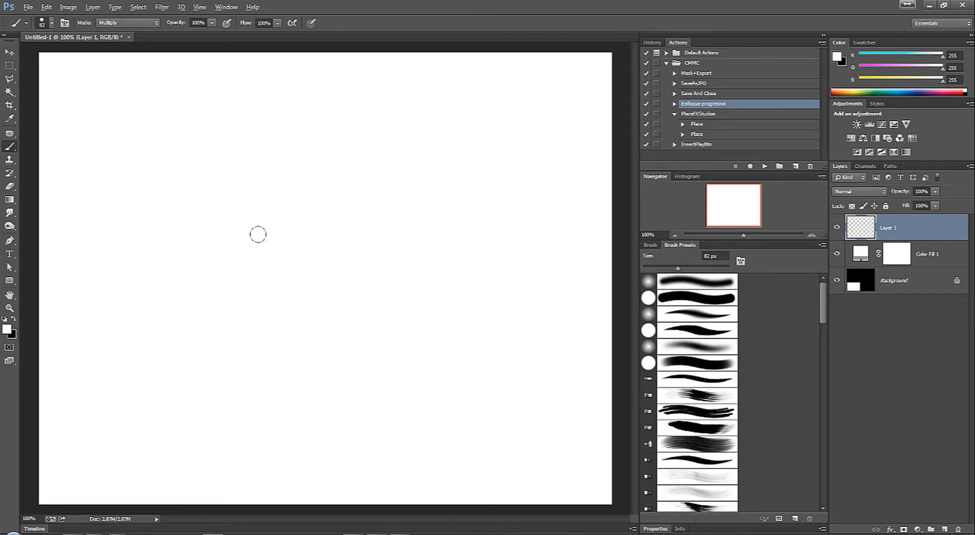
Step: Set the foreground colour to black (000000) and test the hard brush with a single dot on the canvas, undoing the dot
left_click(8, 329)
left_click_drag(683, 271, 568, 322)
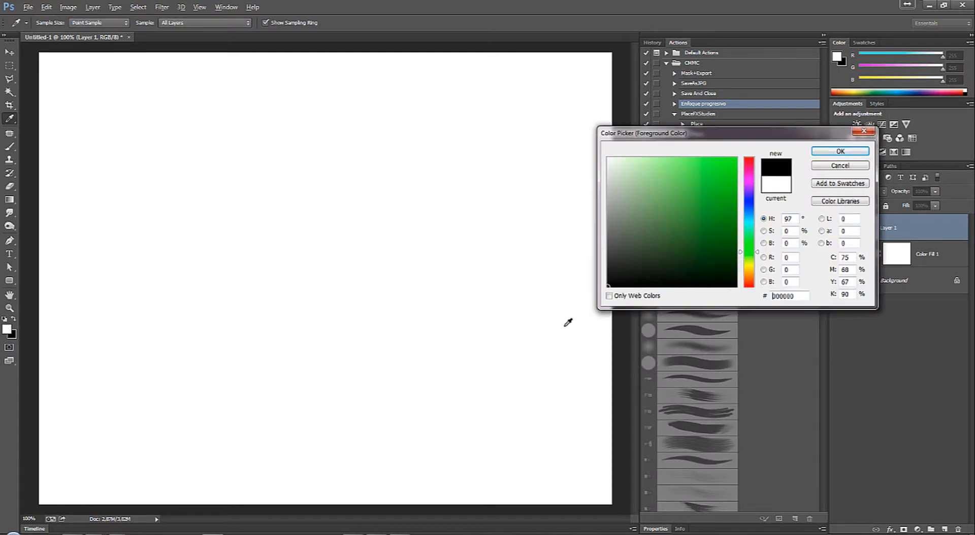
left_click(841, 151)
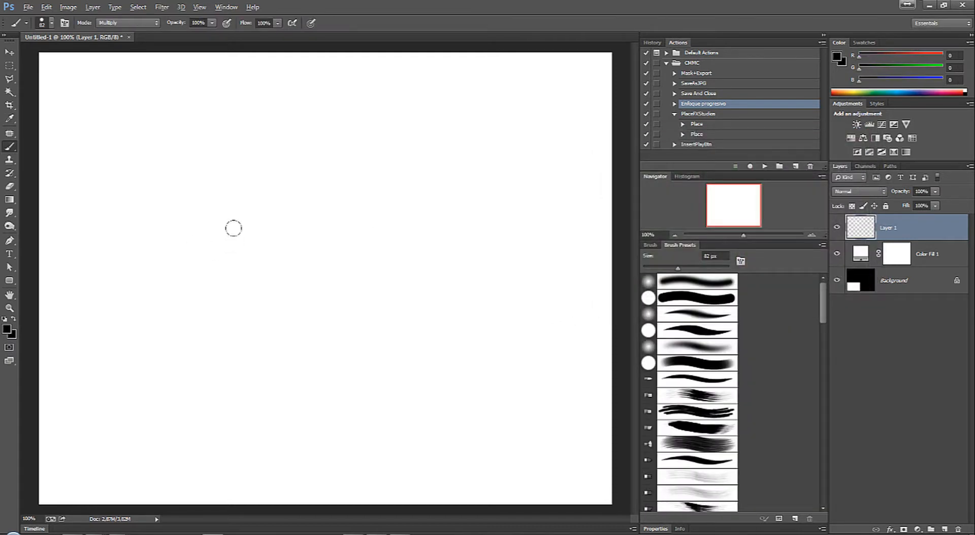
left_click(246, 241)
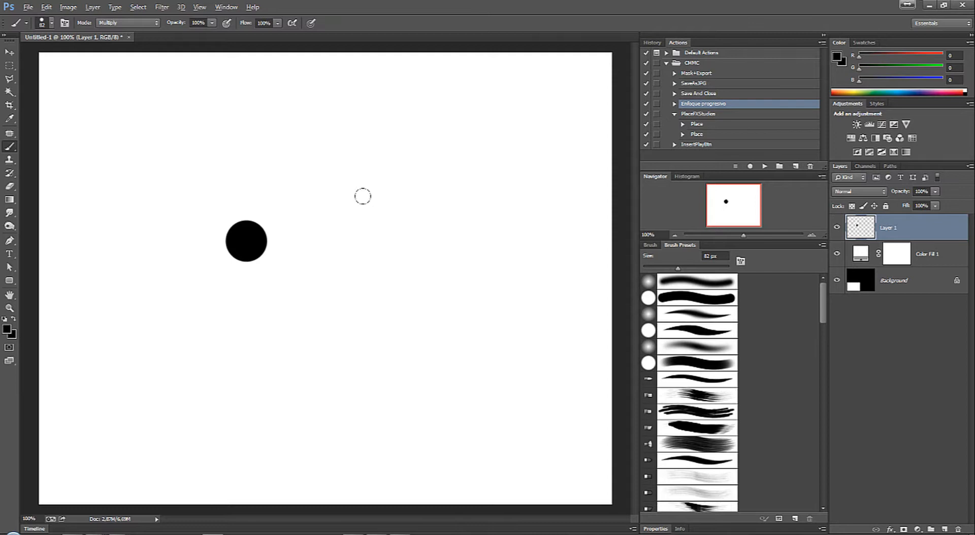
key("ctrl+z")
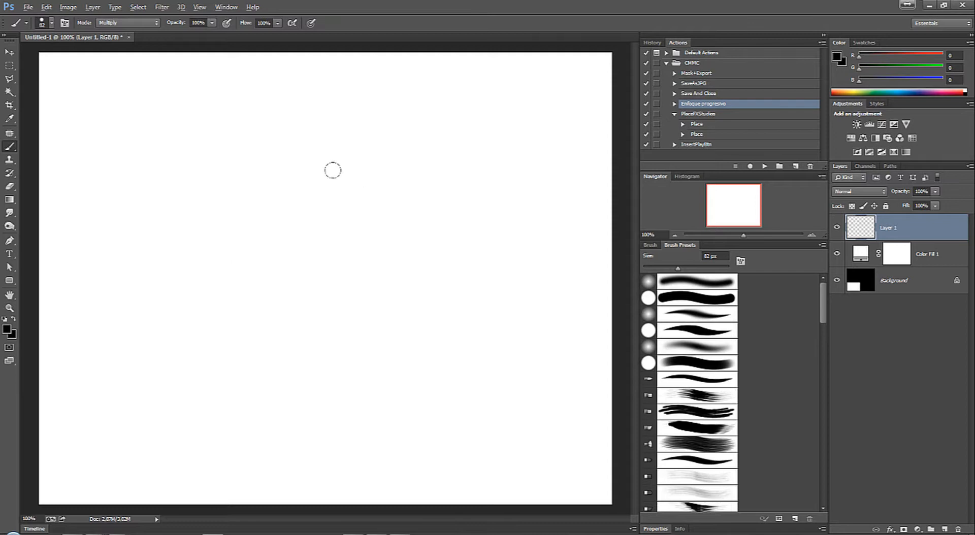
Step: Set the brush hardness to 0% and test it with a single soft black dot on the canvas, undoing the dot
right_click(328, 165)
left_click_drag(453, 226, 451, 227)
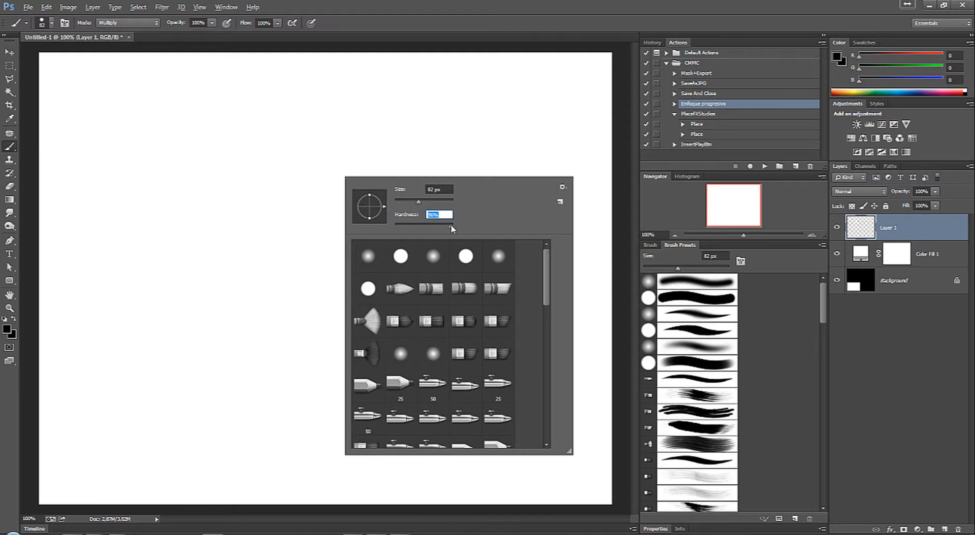
left_click(275, 216)
left_click(285, 226)
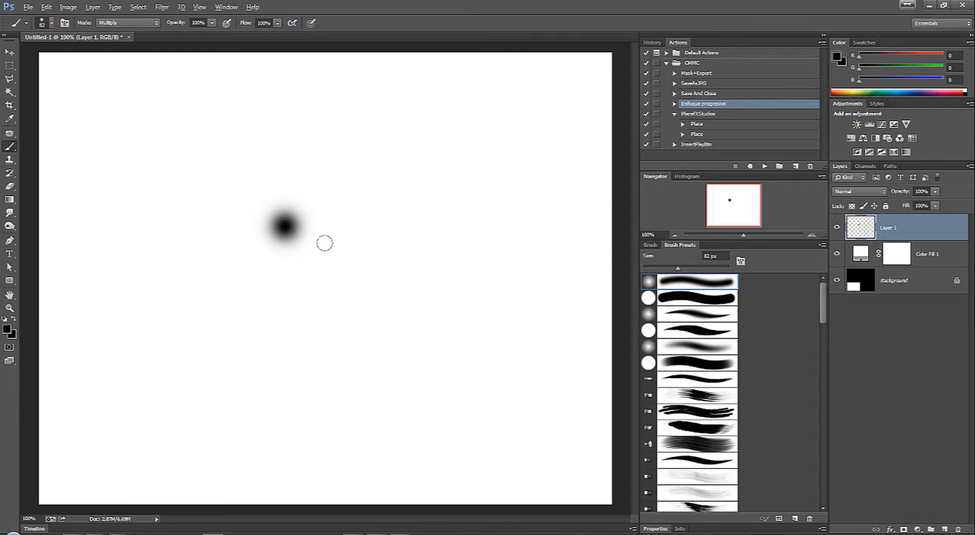
key("ctrl+z")
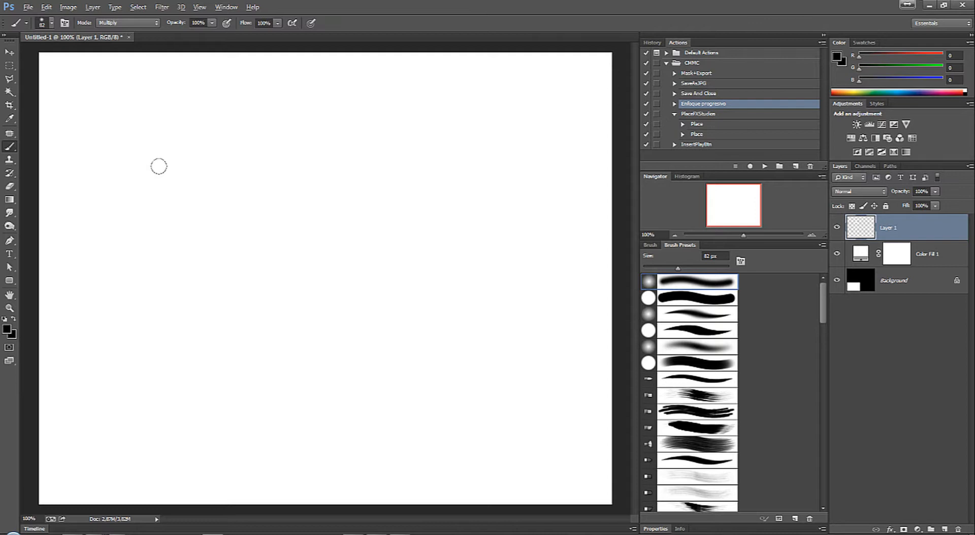
Step: Paste the copied keyboard photo onto the canvas with the Move tool active and add an empty layer above it
right_click(335, 167)
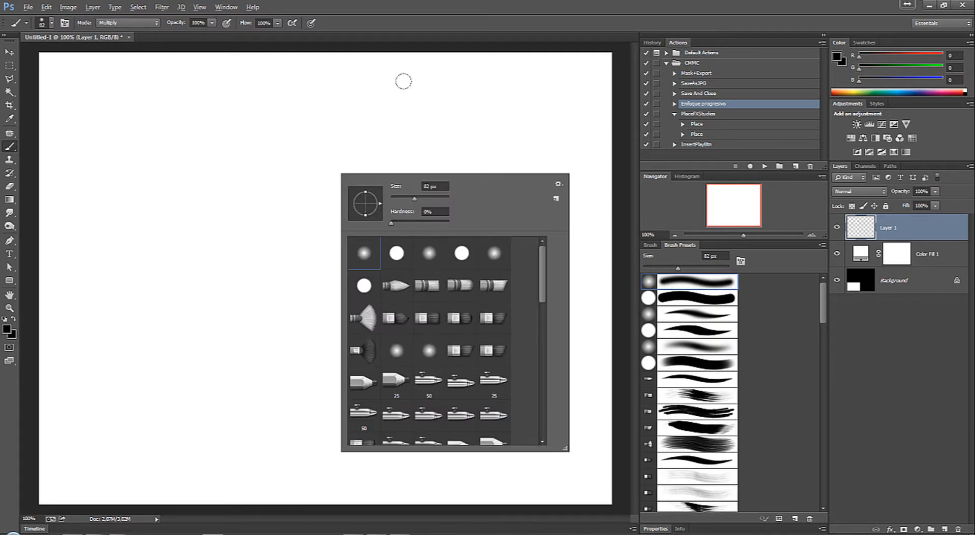
left_click(431, 30)
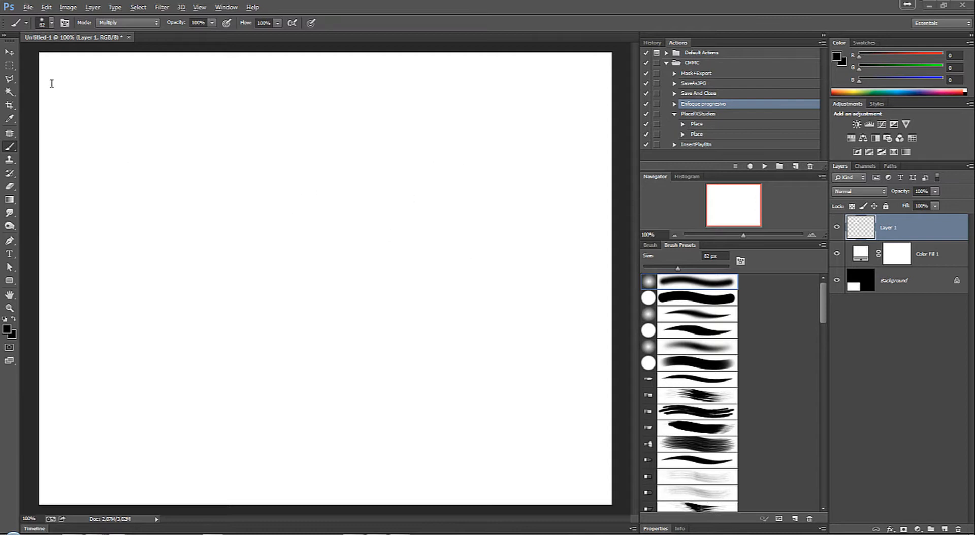
left_click(10, 53)
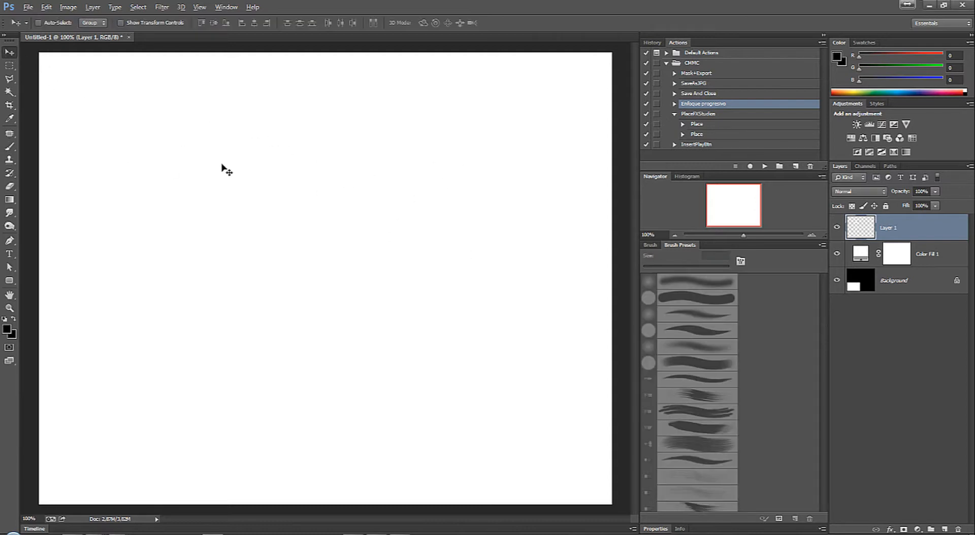
key("ctrl+v")
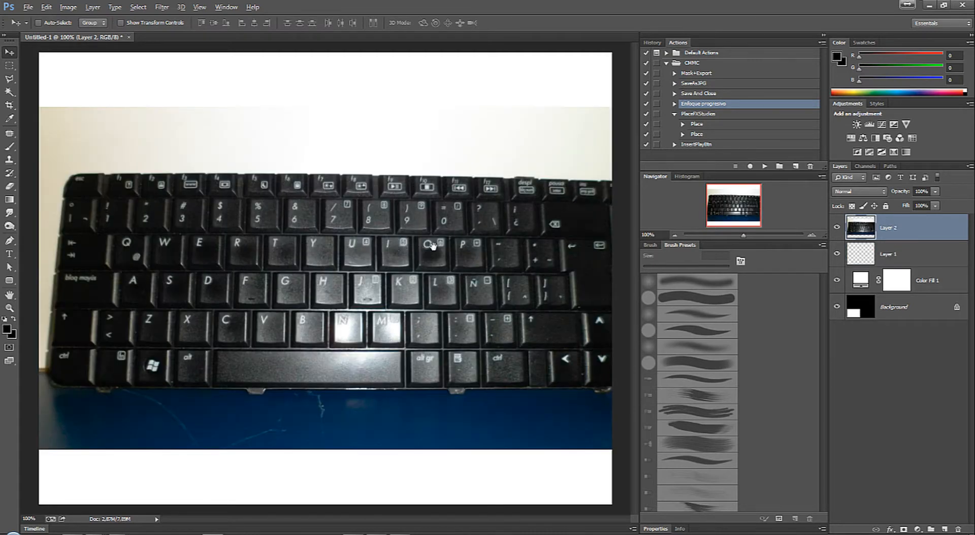
left_click(944, 530)
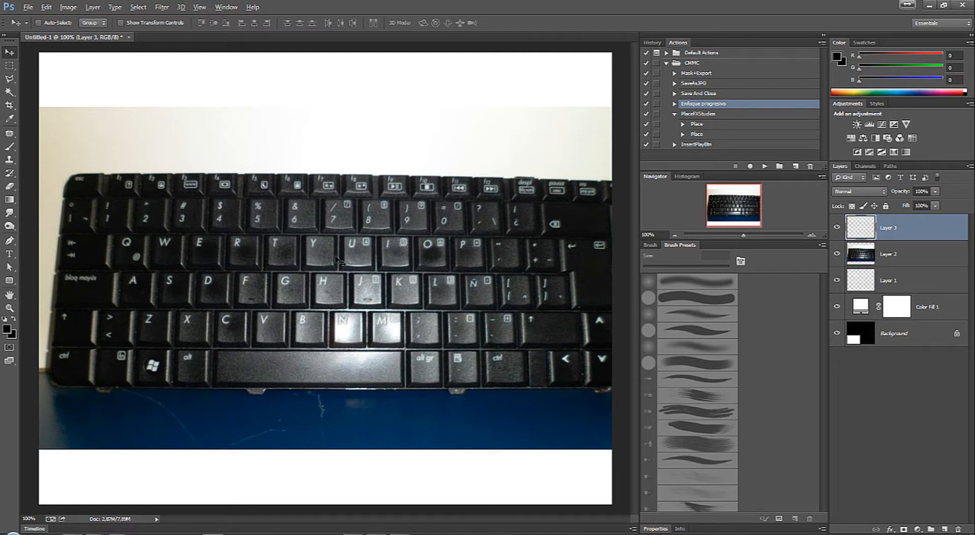
Step: Activate the Brush tool and set its size to 12 px
key("b")
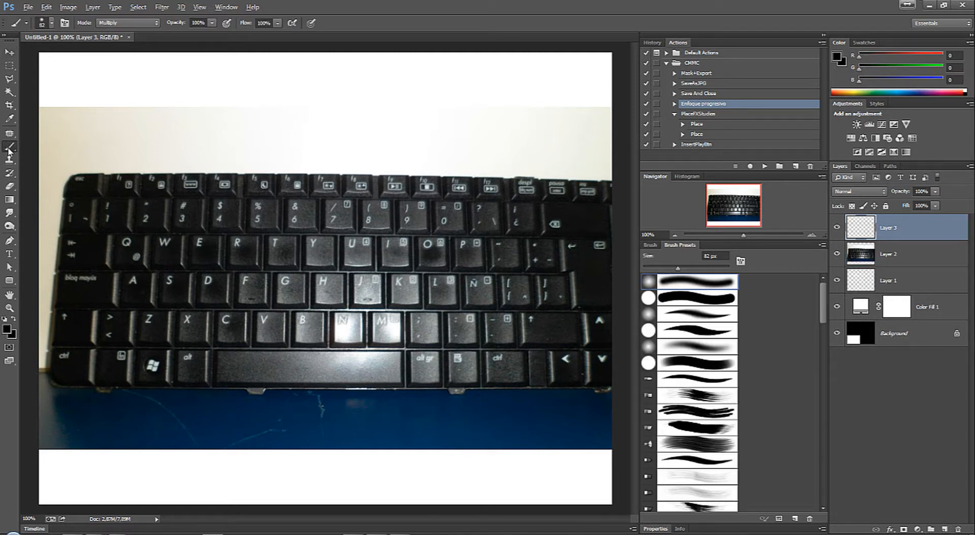
right_click(9, 150)
left_click(60, 146)
right_click(309, 196)
left_click_drag(387, 223, 361, 223)
Step: Set the foreground colour to pure red (255, 0, 0)
left_click(7, 330)
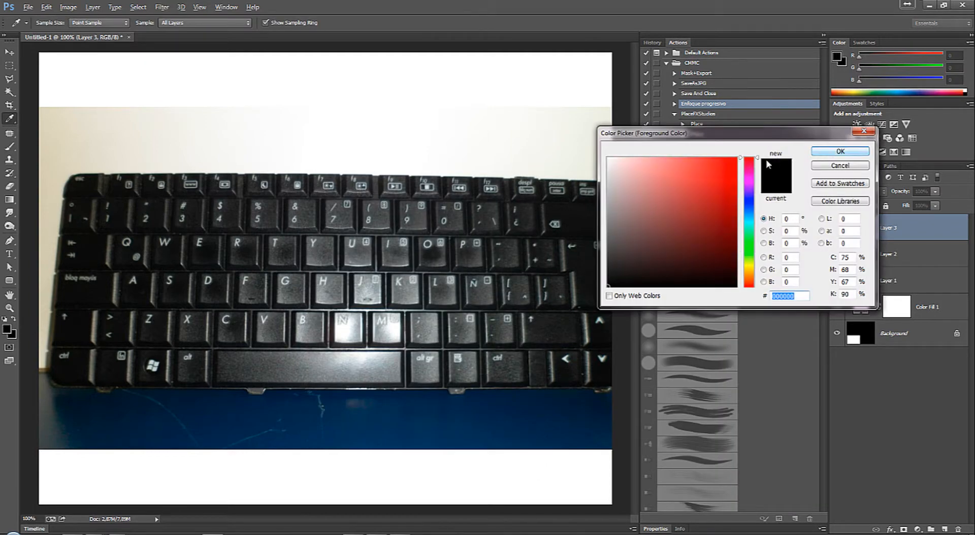
left_click(736, 159)
left_click(841, 151)
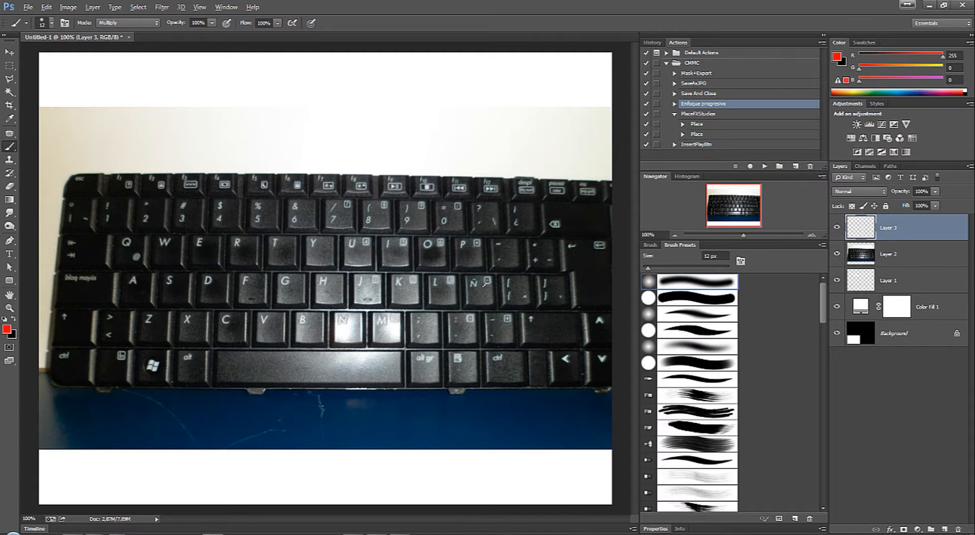
Step: Paint a red check mark on the minus key and a red plus sign on the plus key of the keyboard photo
left_click_drag(470, 286, 474, 284)
key("ctrl+z")
left_click_drag(502, 249, 518, 237)
left_click_drag(560, 251, 561, 251)
left_click_drag(546, 243, 549, 257)
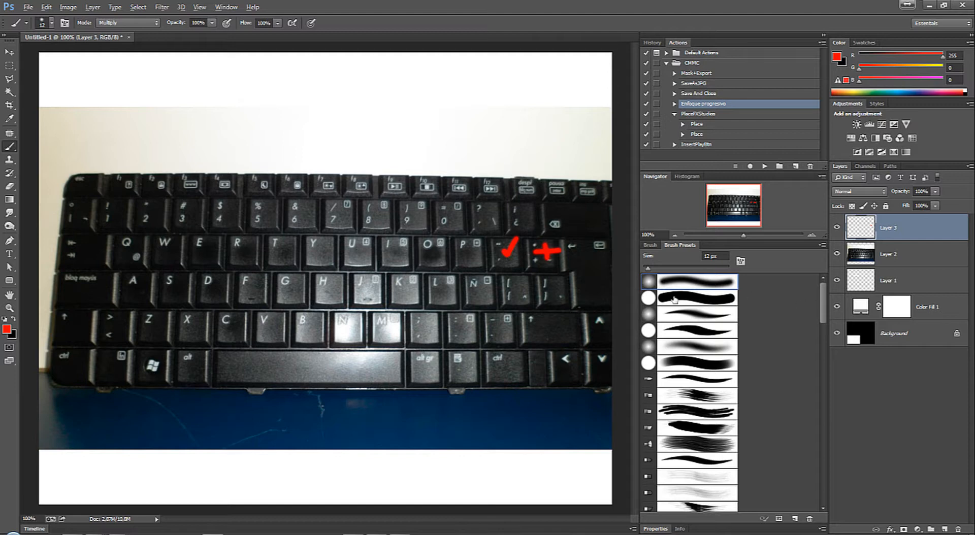
Step: Remove the check mark, paint a red minus sign on that key and outline the key with dashed strokes
key("ctrl+z")
left_click_drag(502, 256, 512, 253)
mouse_move(513, 238)
left_mouse_down()
mouse_move(522, 237)
mouse_move(514, 268)
mouse_move(500, 268)
left_mouse_up()
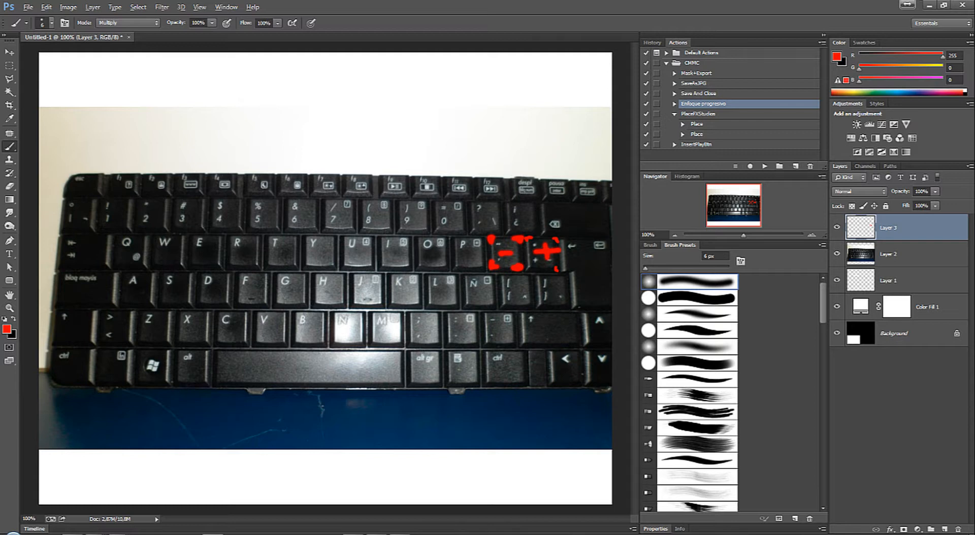
Step: Adjust the brush size in increments and mark the two bracket keys on the keyboard photo with red
key("bracketright")
key("bracketright")
key("bracketright")
key("bracketleft")
left_click(516, 291)
left_click(552, 291)
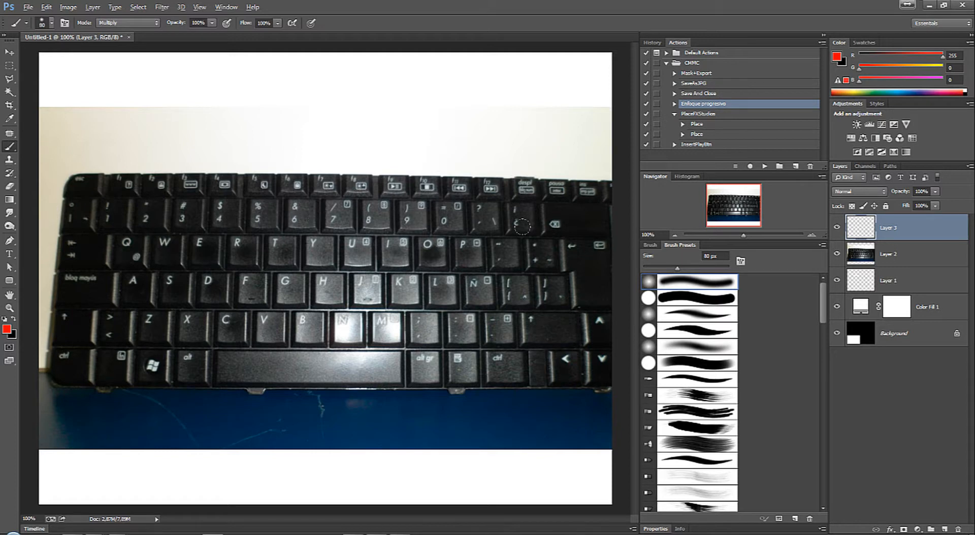
Step: Delete the keyboard photo layer (Layer 2)
right_click(234, 187)
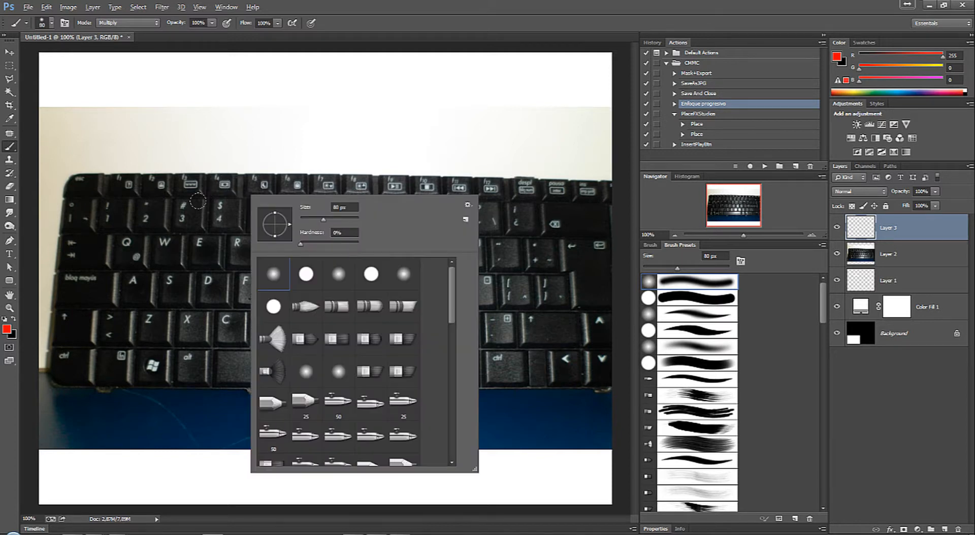
right_click(183, 146)
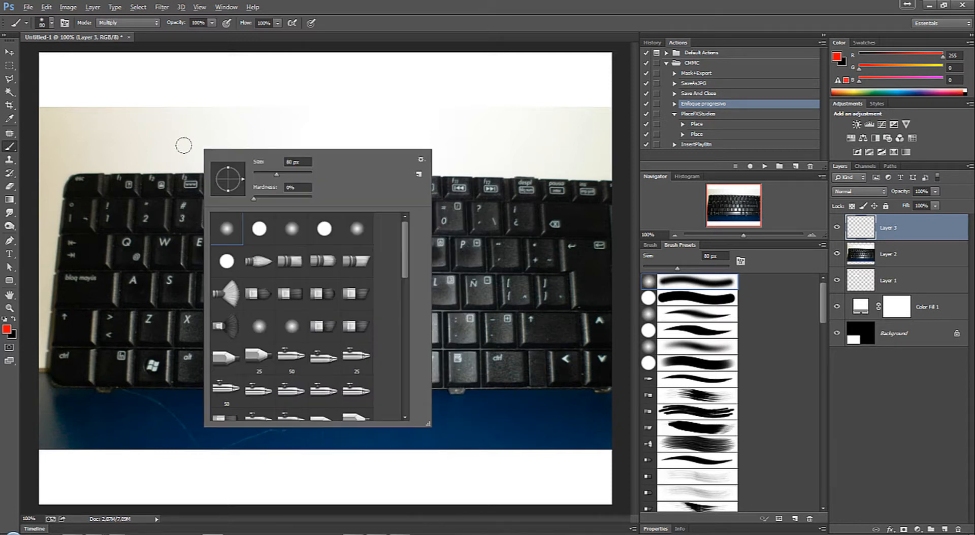
left_click_drag(930, 259, 959, 530)
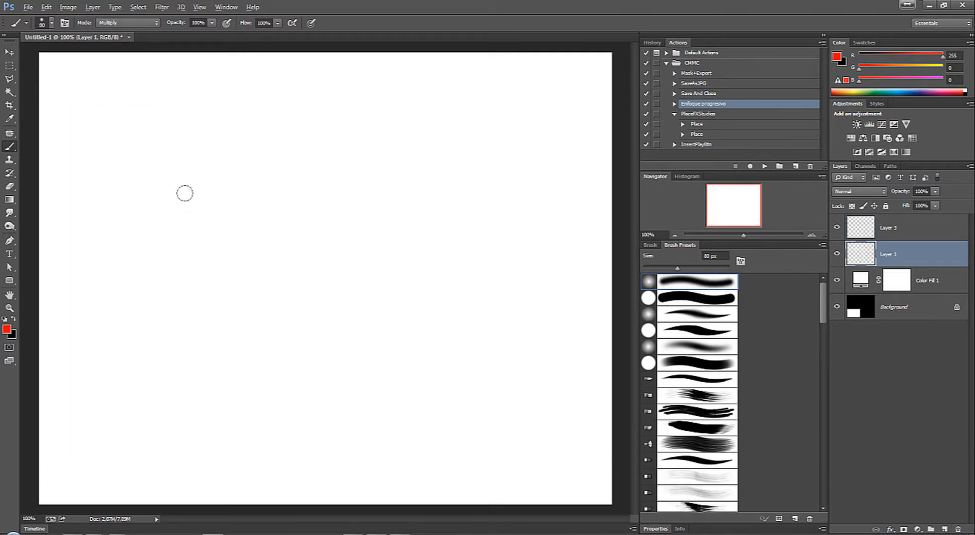
Step: Choose the third brush preset, a soft round tip, and swap the foreground and background colours
right_click(201, 201)
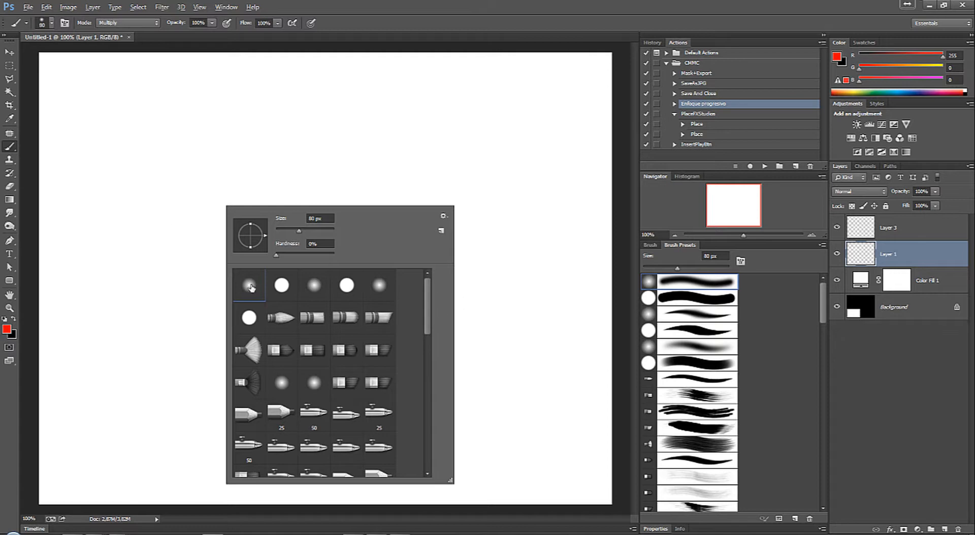
left_click(283, 288)
left_click(317, 286)
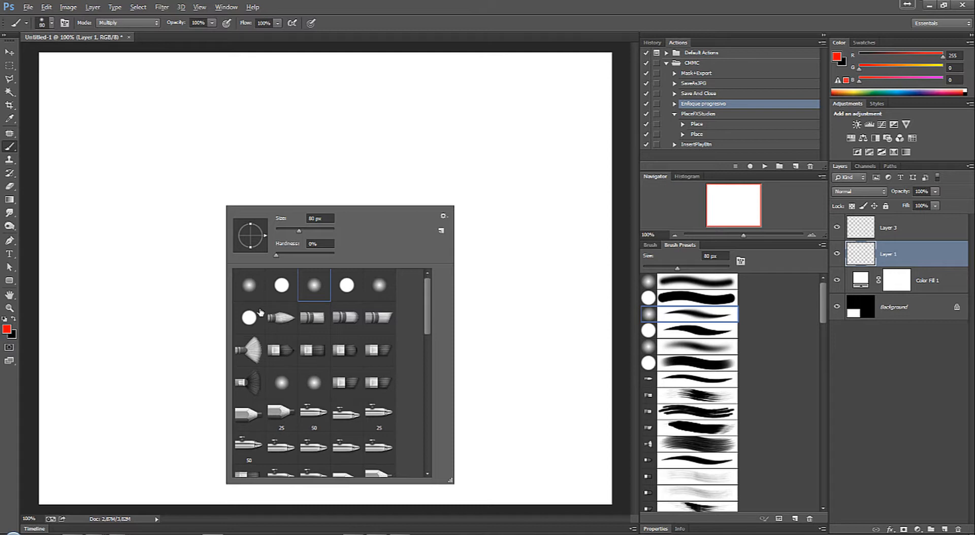
left_click(12, 320)
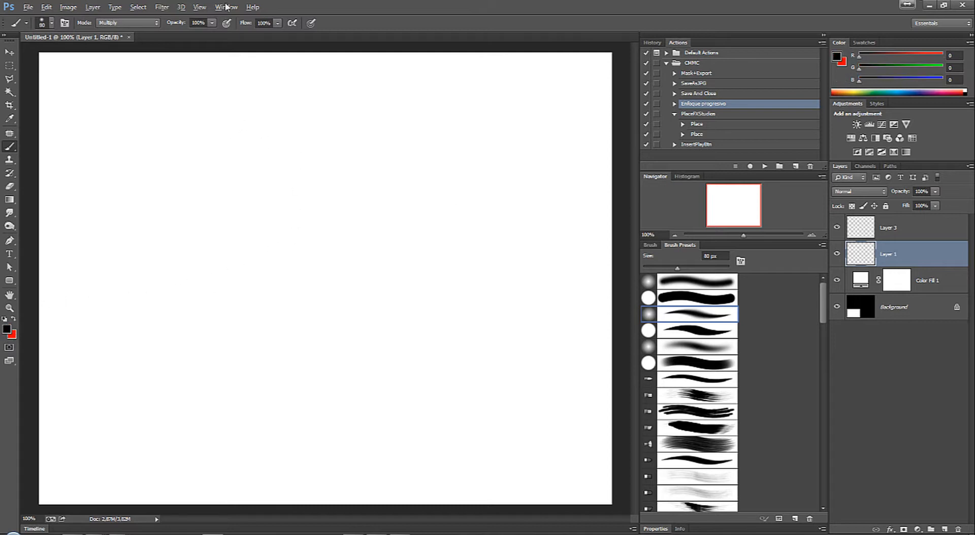
Step: Choose the 2B Pencil tool preset and draw a thin zigzag stroke in the upper part of the canvas
left_click(25, 23)
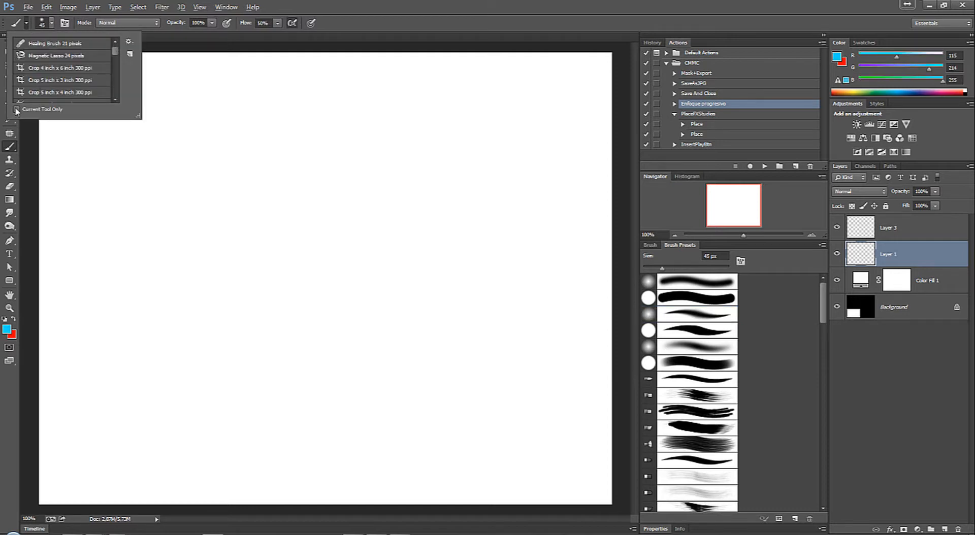
left_click(17, 109)
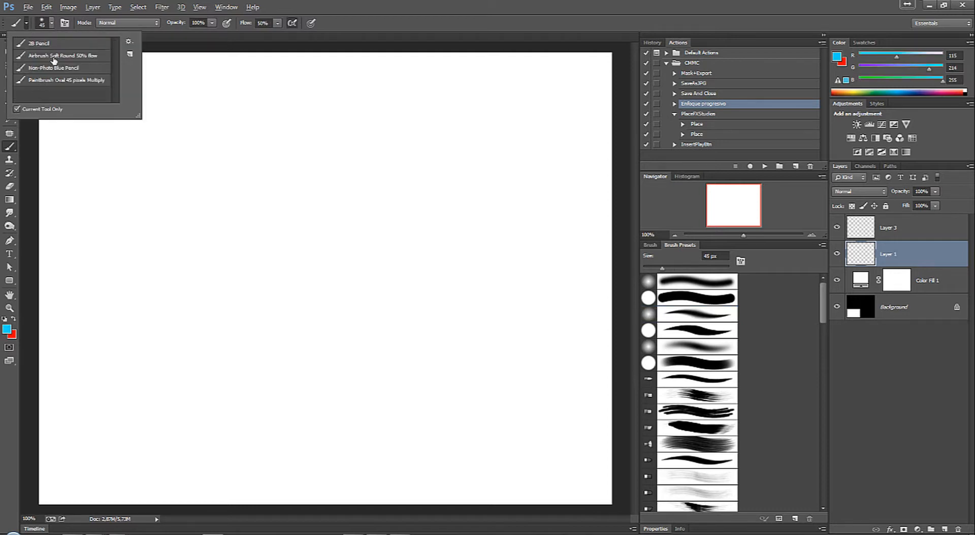
left_click(52, 44)
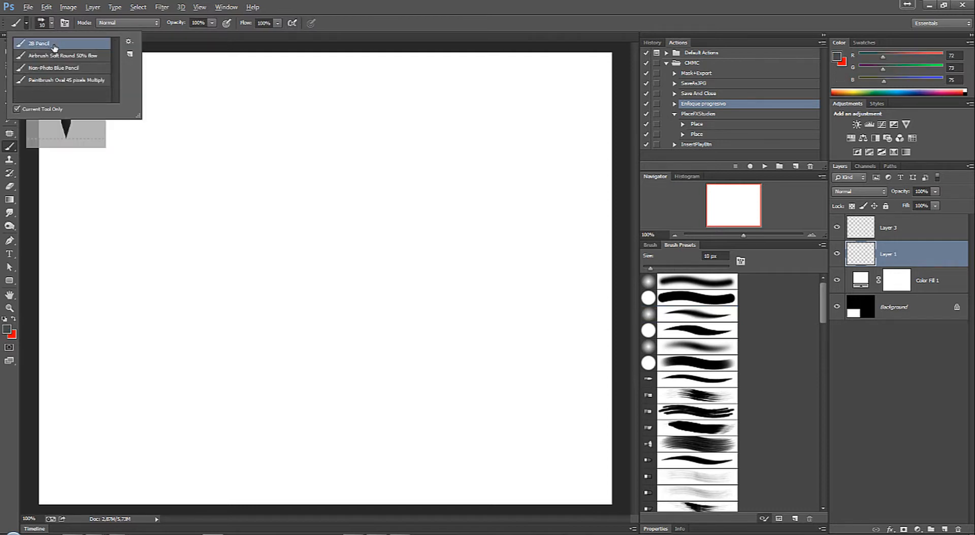
mouse_move(229, 136)
left_mouse_down()
mouse_move(287, 174)
mouse_move(357, 171)
left_mouse_up()
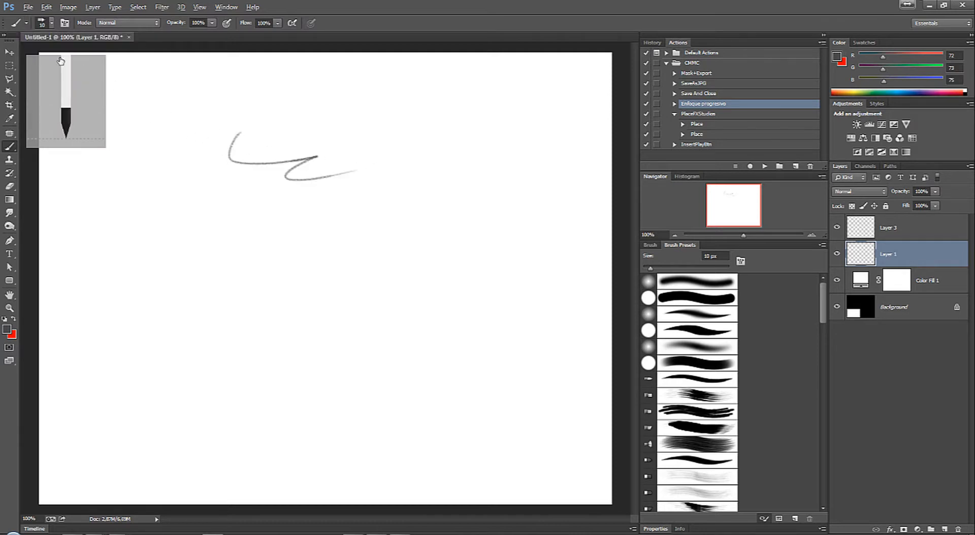
Step: Paint a short curved stroke with the Airbrush Soft Round 50% flow tool preset and set the foreground colour to black
left_click(51, 23)
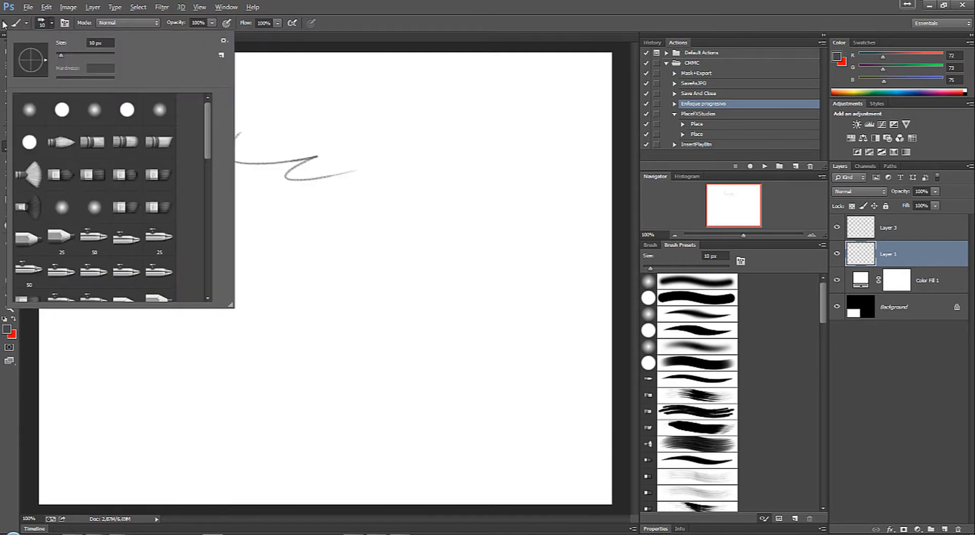
left_click(25, 24)
left_click(45, 56)
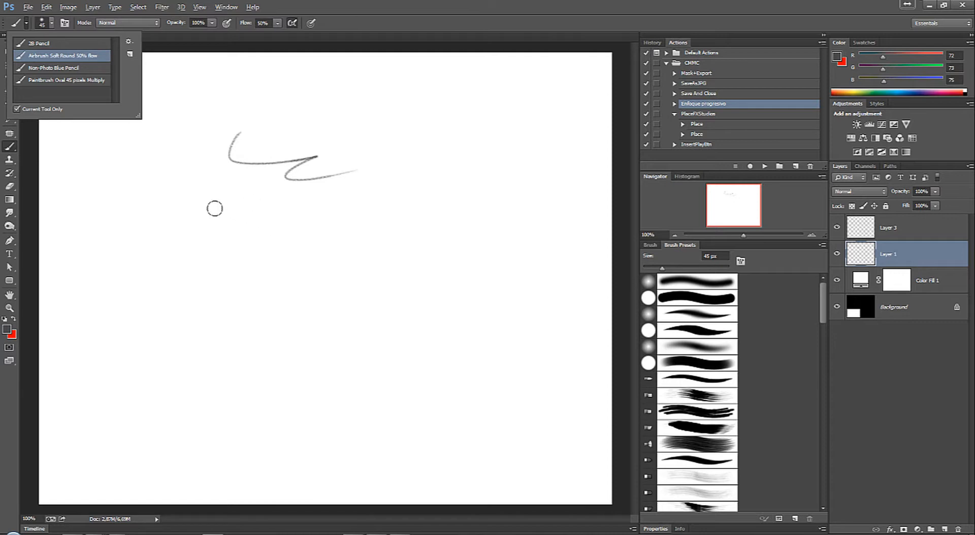
left_click_drag(193, 207, 268, 240)
left_click(7, 329)
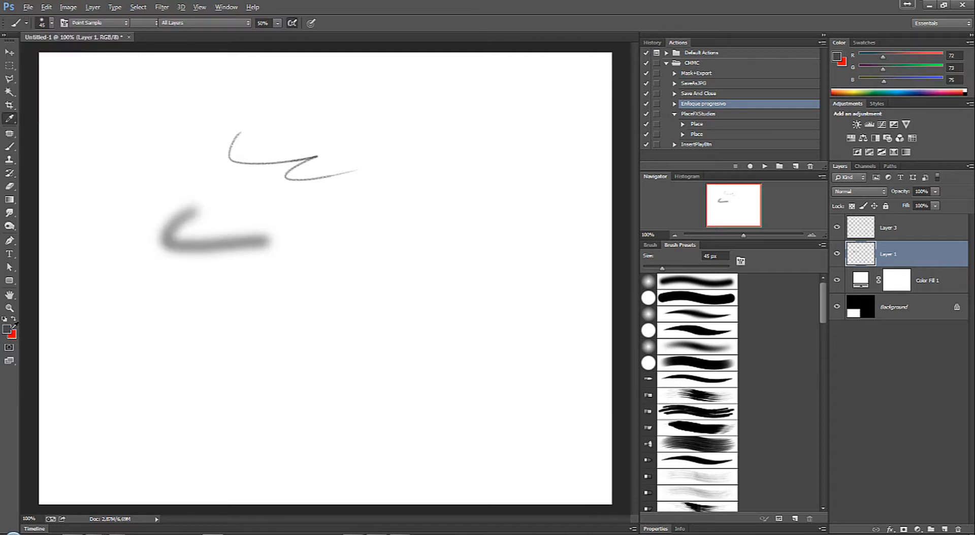
left_click(841, 151)
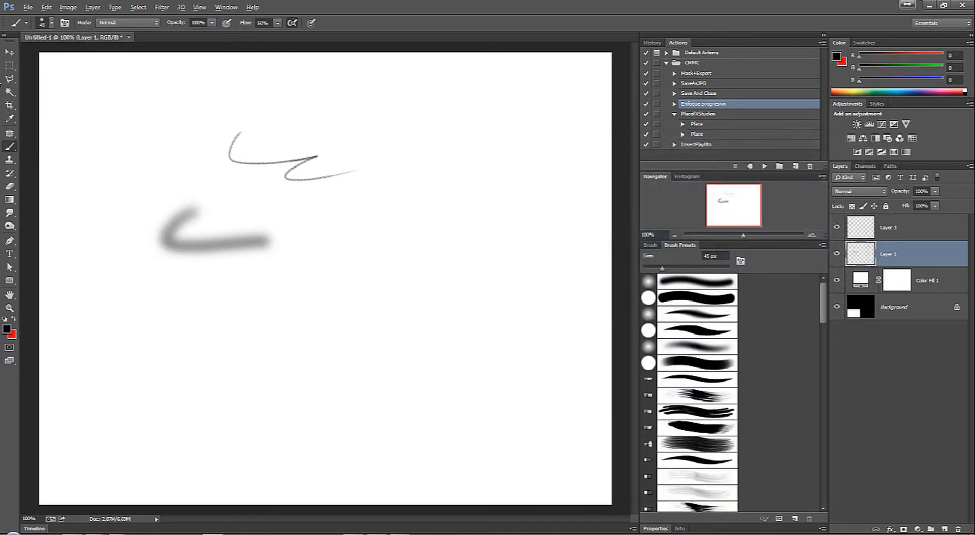
Step: Choose the Non-Photo Blue Pencil tool preset and test it with a wavy stroke beside the others, undoing the stroke
left_click(26, 23)
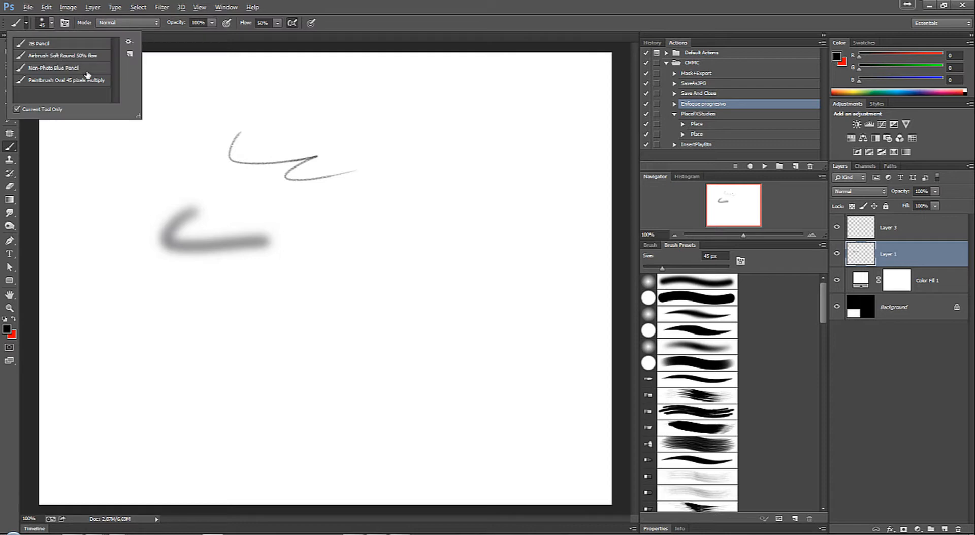
left_click(59, 70)
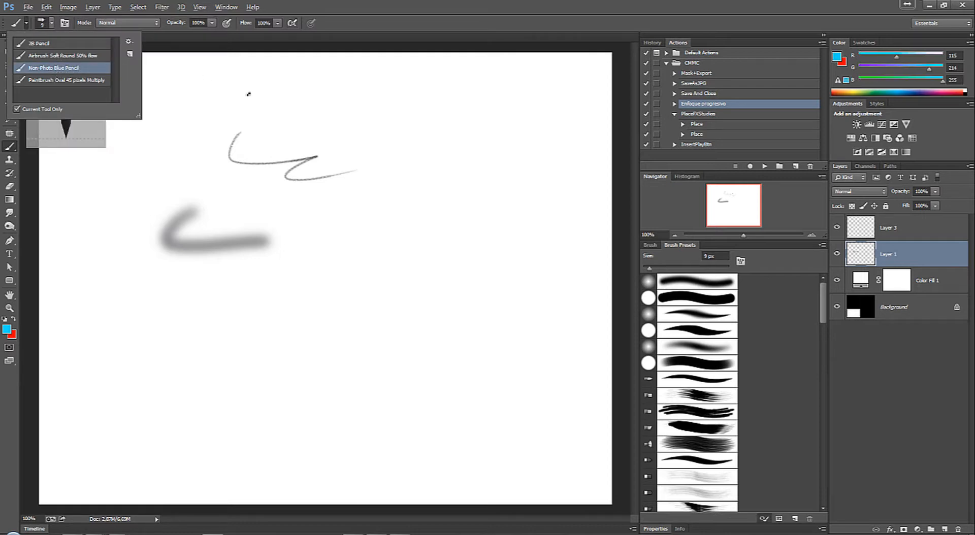
mouse_move(405, 152)
left_mouse_down()
mouse_move(454, 179)
mouse_move(416, 237)
mouse_move(442, 275)
left_mouse_up()
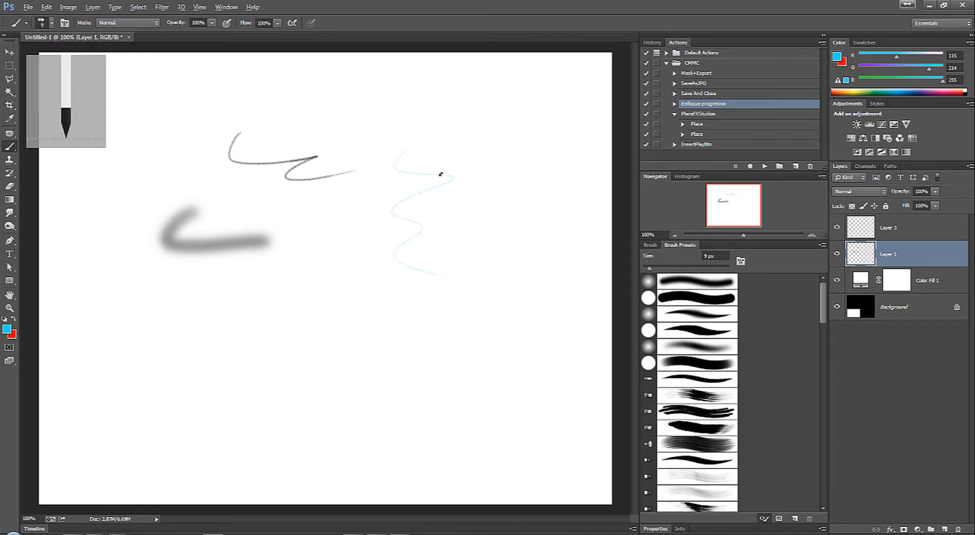
key("ctrl+z")
Step: Look through the tool presets with their options and the brush tip presets
left_click(27, 23)
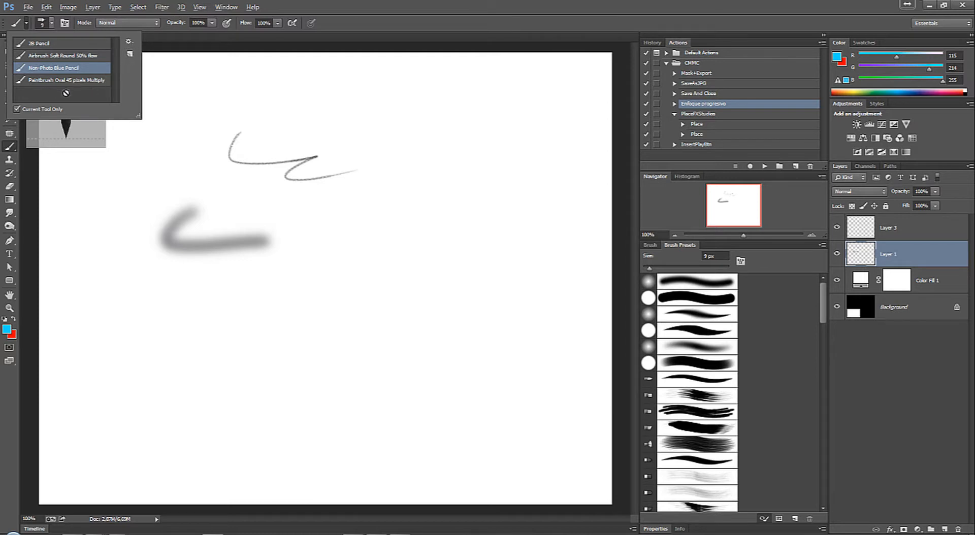
left_click(22, 24)
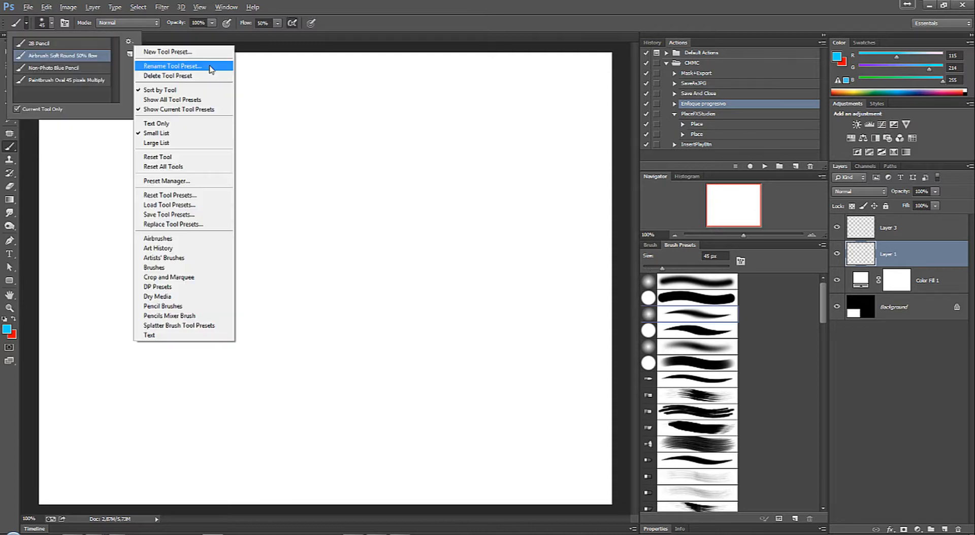
left_click(124, 45)
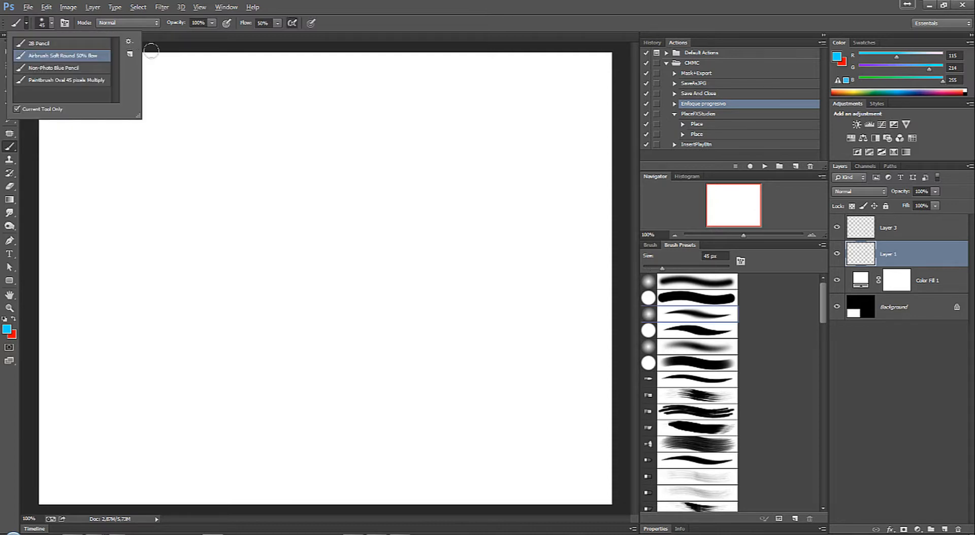
right_click(380, 149)
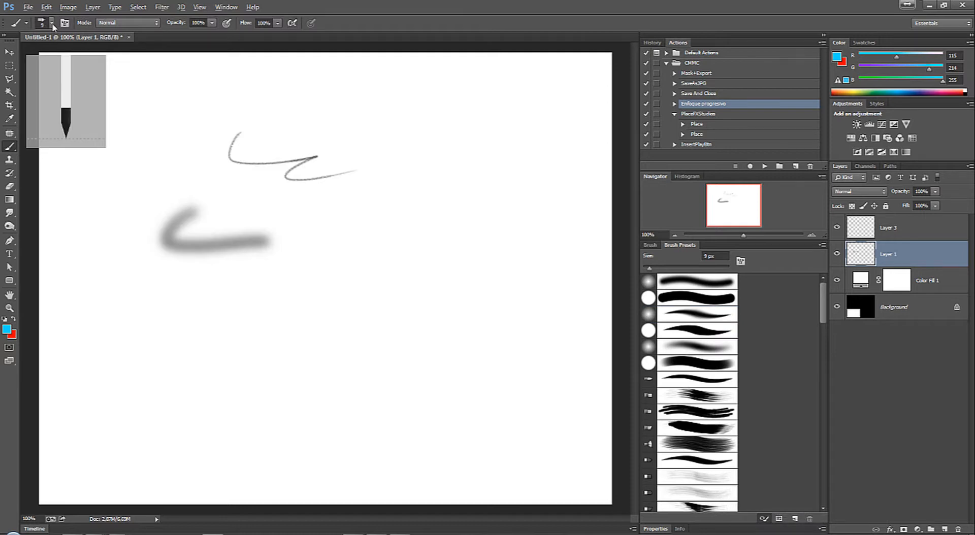
Step: Choose the first soft round brush preset at 9 px with 0% hardness and display the detailed brush settings
left_click(52, 23)
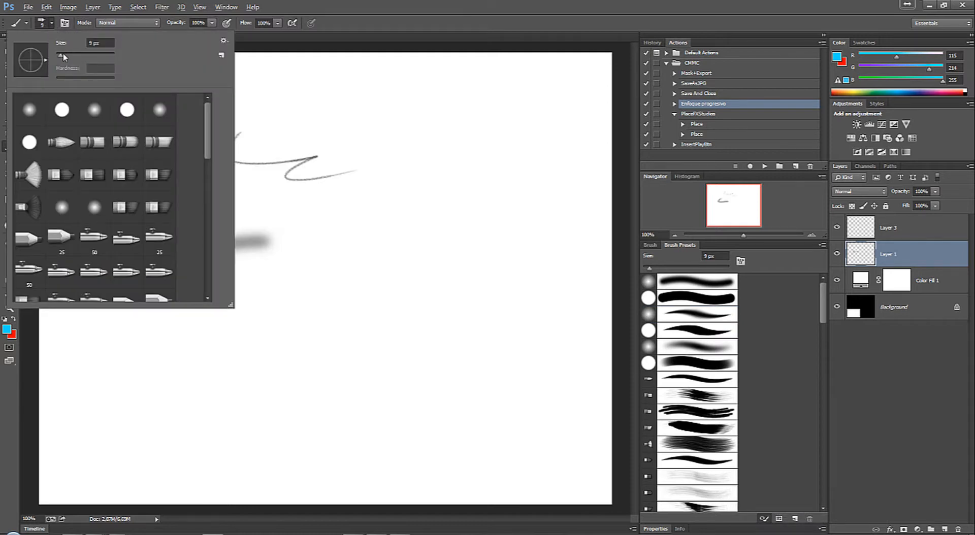
left_click_drag(63, 55, 60, 55)
left_click(23, 111)
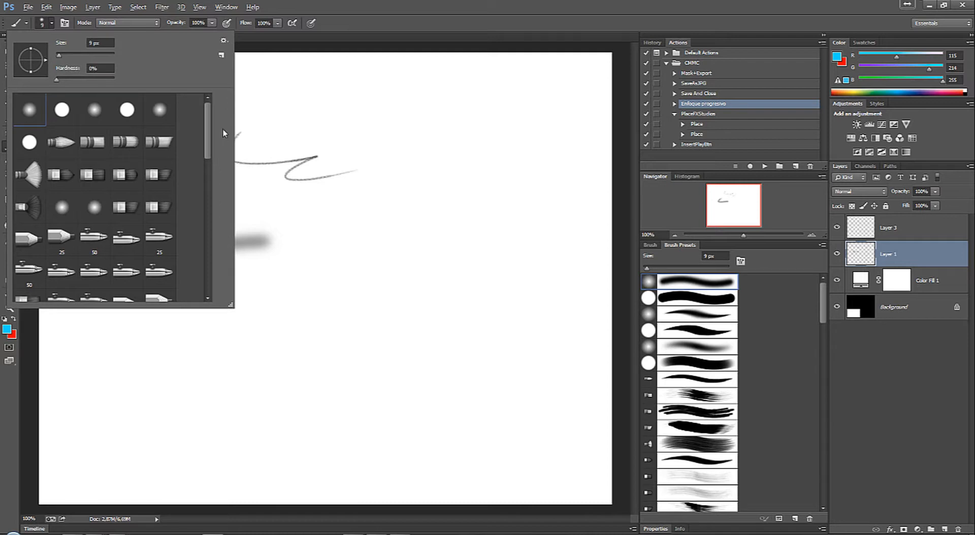
mouse_move(208, 135)
left_mouse_down()
mouse_move(207, 186)
mouse_move(210, 123)
left_mouse_up()
left_click(66, 23)
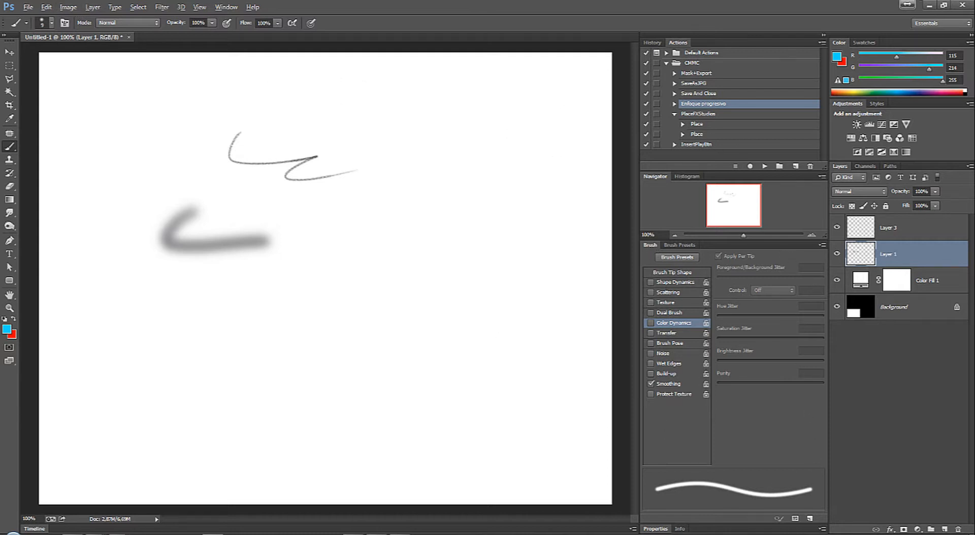
Step: Look through the brush's blending modes, keeping Normal
left_click(64, 23)
left_click(65, 23)
left_click(130, 24)
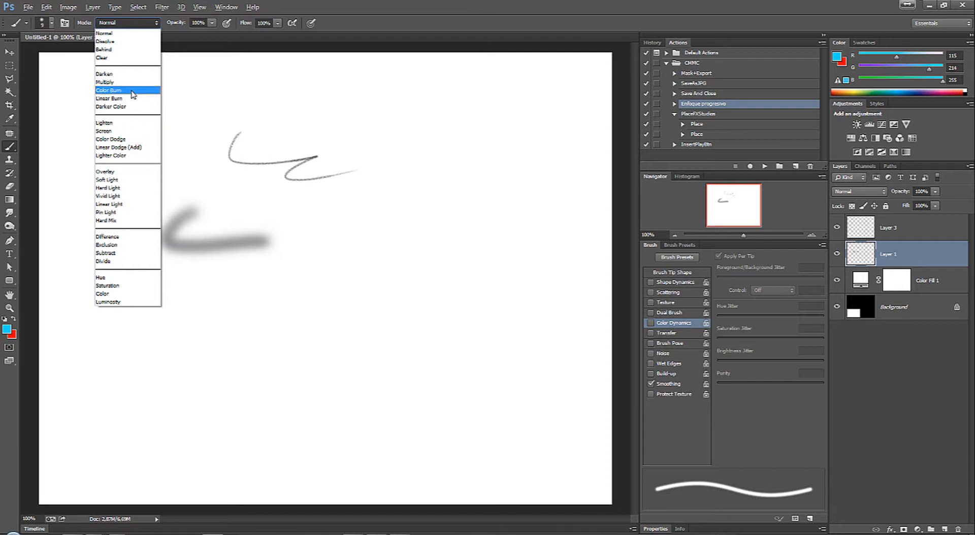
left_click(177, 29)
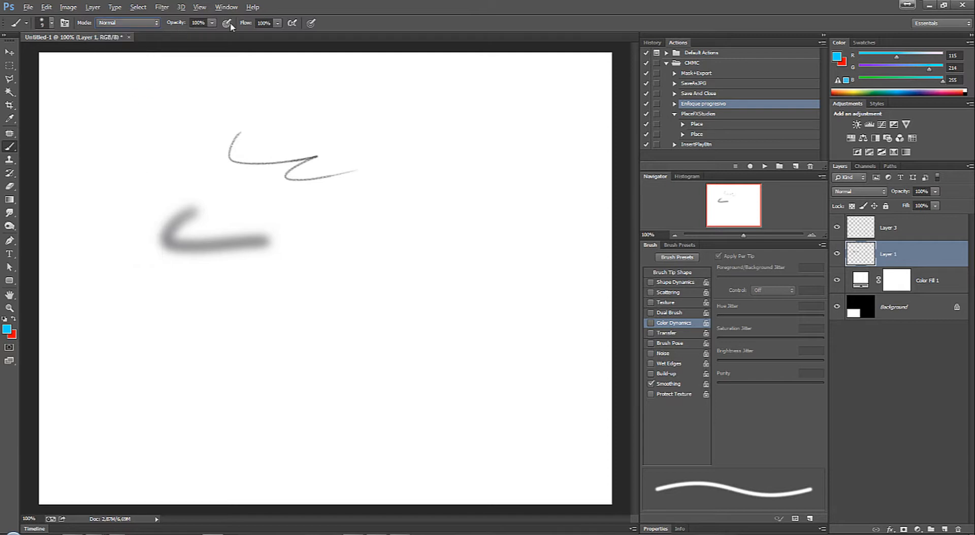
Step: Lower the brush opacity to 26% and paint a small light blue loop near the centre of the canvas
left_click(212, 23)
mouse_move(168, 33)
left_mouse_down()
mouse_move(187, 35)
mouse_move(173, 36)
left_mouse_up()
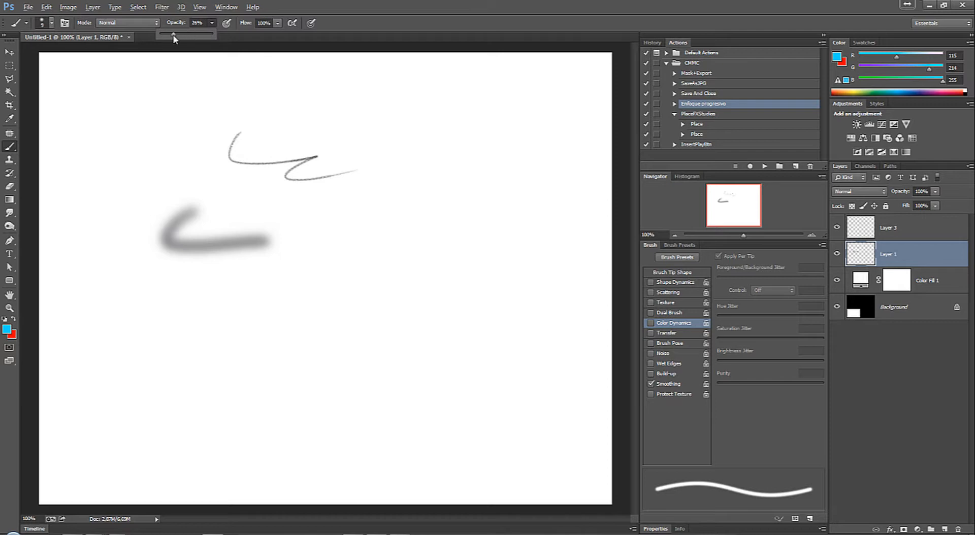
left_click(380, 211)
left_click_drag(381, 211, 358, 234)
Step: Set the foreground colour to black (000000) and paint a zigzag scribble below the blue loop
left_click(7, 329)
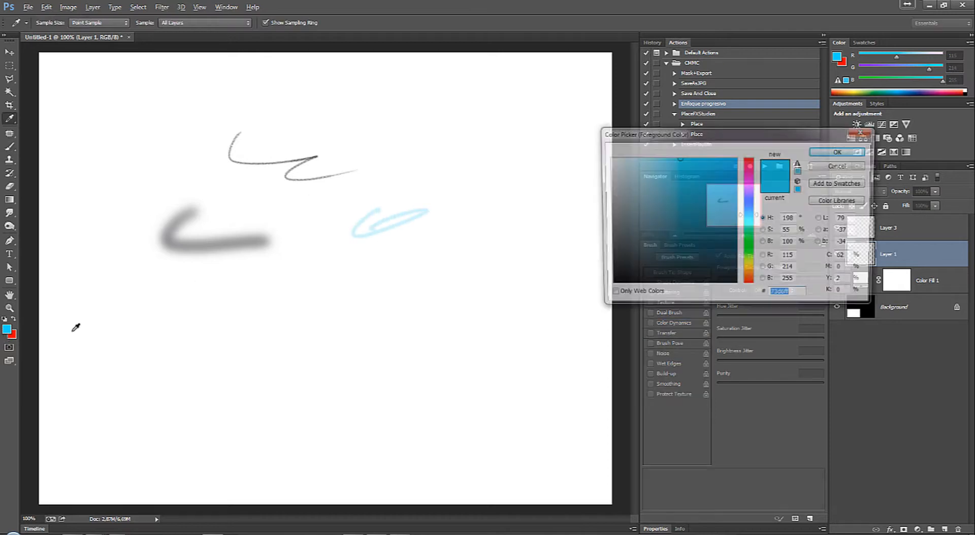
type("000000")
key("Return")
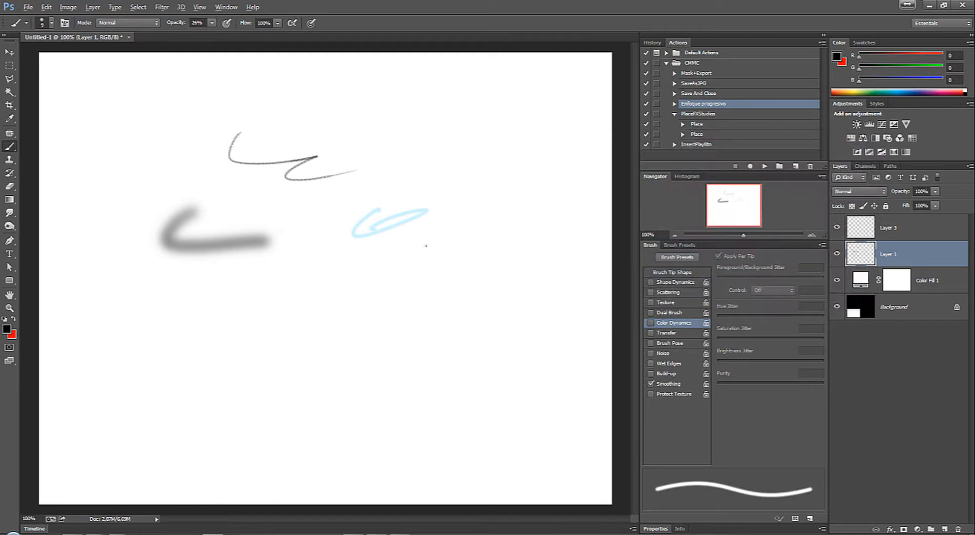
mouse_move(432, 249)
left_mouse_down()
mouse_move(397, 268)
mouse_move(400, 283)
mouse_move(452, 280)
mouse_move(436, 313)
left_mouse_up()
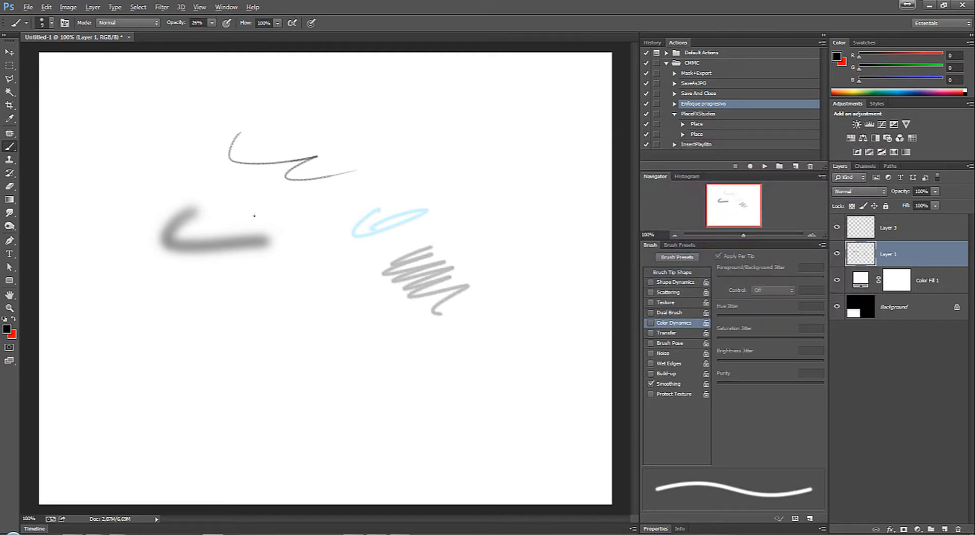
Step: Set the brush opacity back to 100% and paint a second zigzag scribble below the grey one
left_click(212, 23)
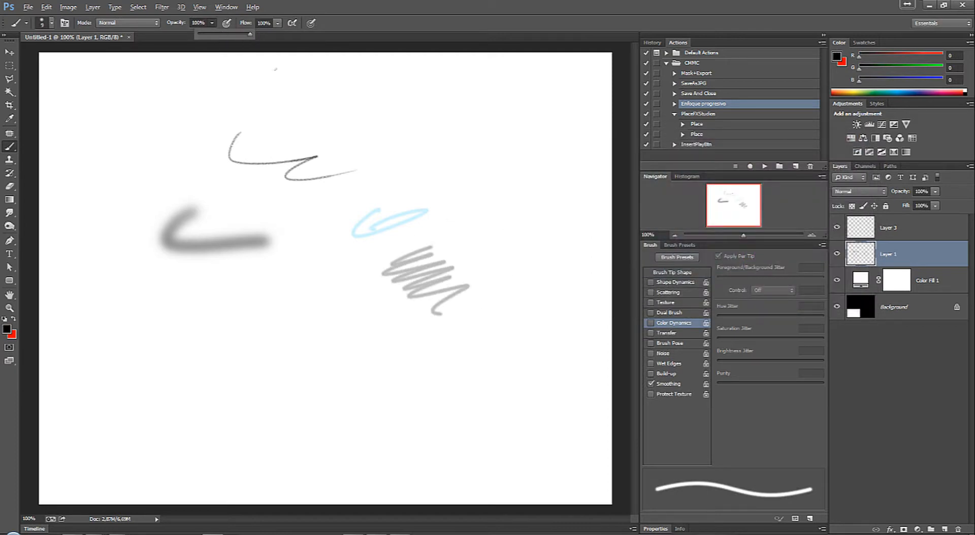
mouse_move(467, 343)
left_mouse_down()
mouse_move(491, 335)
mouse_move(485, 386)
mouse_move(501, 407)
left_mouse_up()
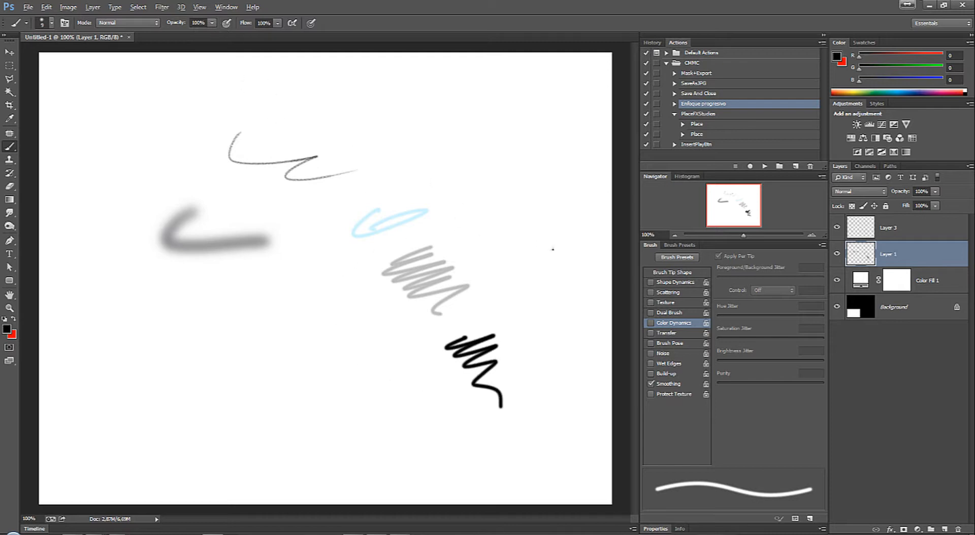
left_click(837, 307)
left_click(837, 281)
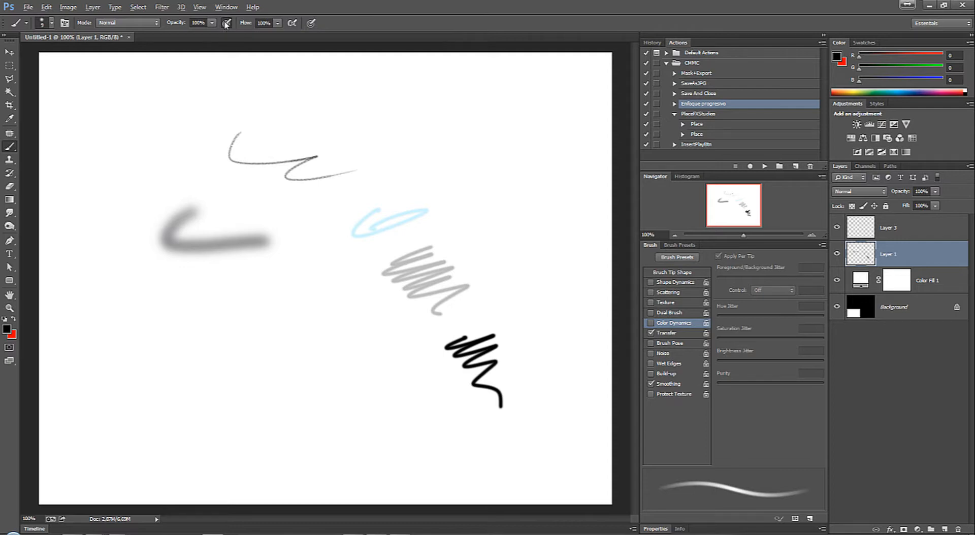
Step: With pen pressure controlling opacity, lower the flow to 28% and paint a long thin line across the upper canvas
left_click(225, 23)
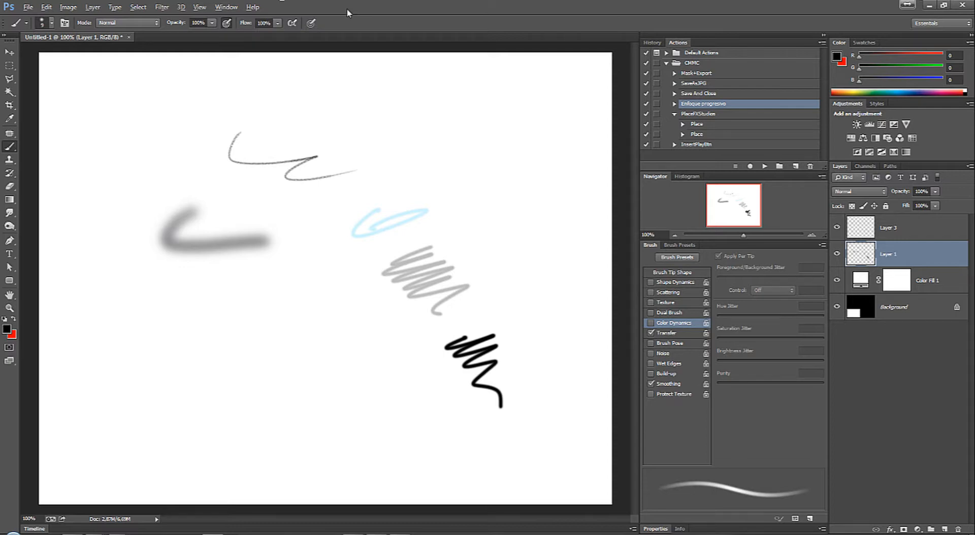
left_click(277, 23)
left_click_drag(269, 38, 238, 40)
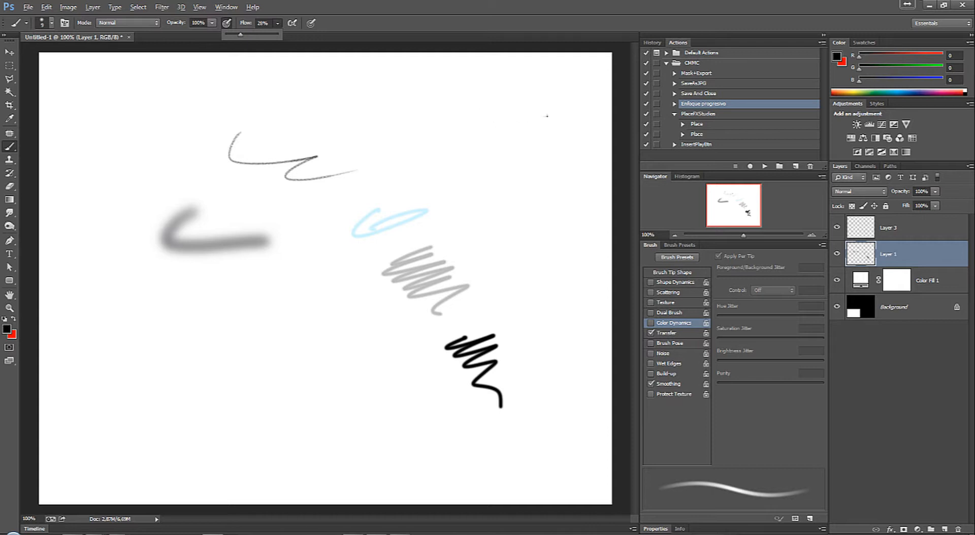
mouse_move(547, 116)
left_mouse_down()
mouse_move(368, 108)
mouse_move(293, 121)
left_mouse_up()
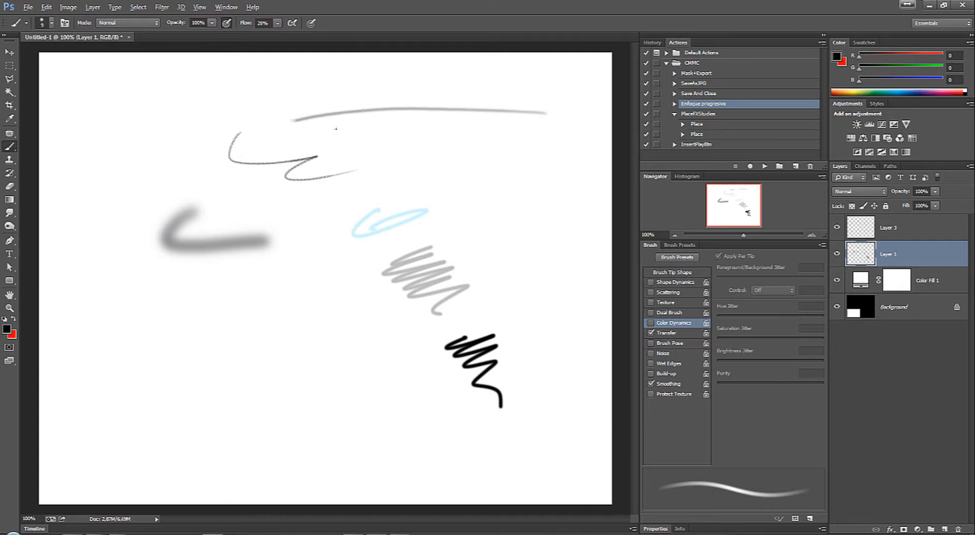
Step: Restore the flow to 100% and paint a shorter horizontal line below the long thin one
left_click(277, 23)
left_click(566, 170)
left_click_drag(577, 174, 408, 165)
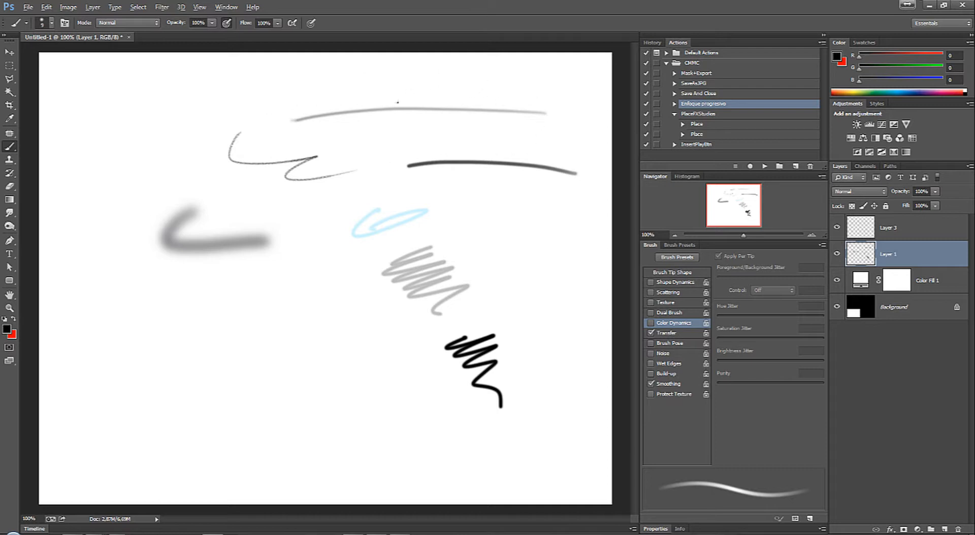
Step: Enable airbrush-style build-up, enlarge the brush to 36 px and paint an S-shaped stroke in the canvas's upper-left area
left_click(293, 25)
right_click(158, 132)
left_click_drag(214, 159, 219, 159)
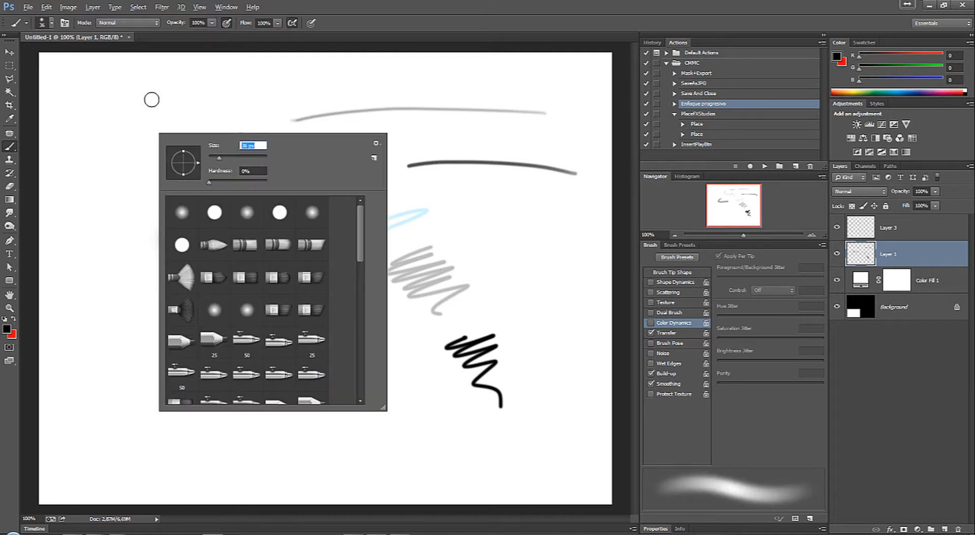
mouse_move(171, 94)
left_mouse_down()
mouse_move(138, 98)
mouse_move(112, 130)
mouse_move(166, 153)
mouse_move(102, 223)
left_mouse_up()
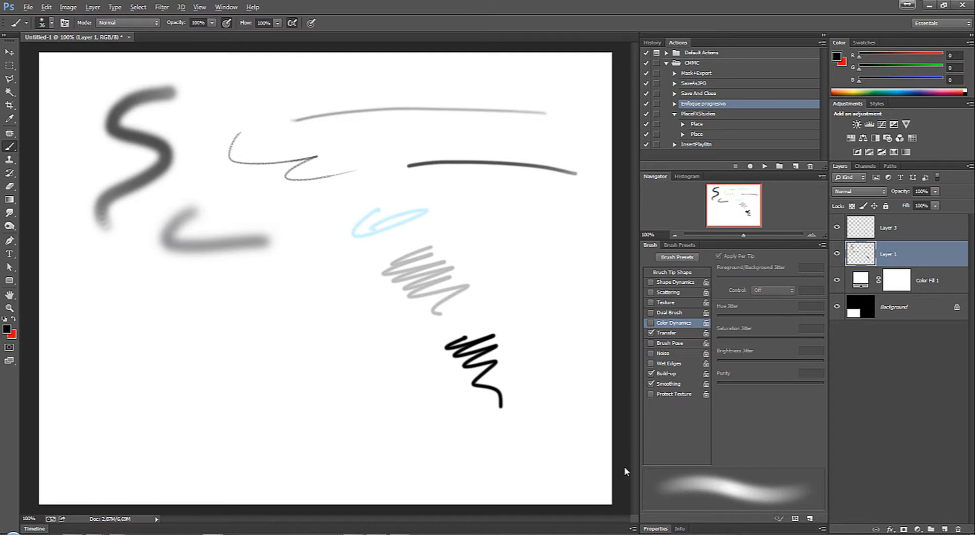
Step: Make pen pressure always control size, enlarge the brush to 97 px and paint a wide curved stroke across the lower canvas
left_click(276, 23)
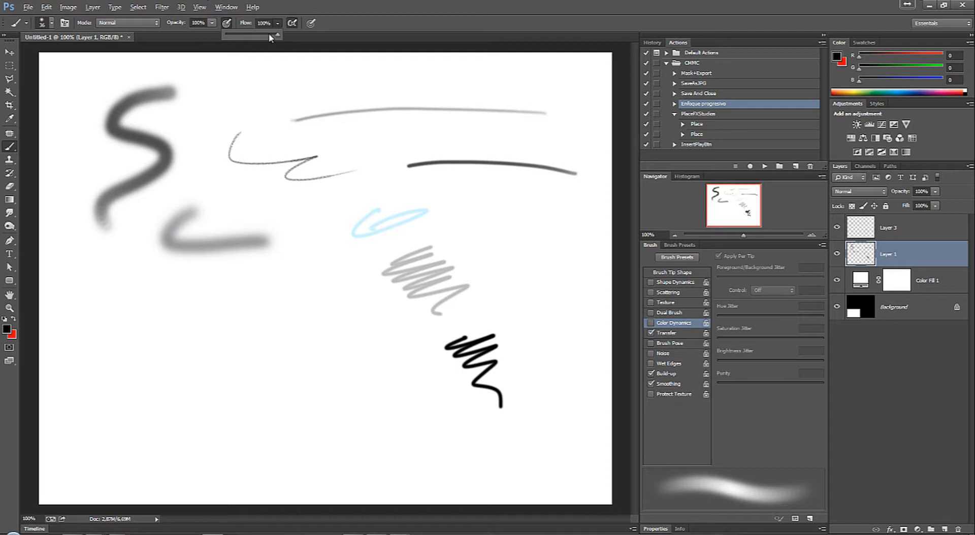
left_click(331, 23)
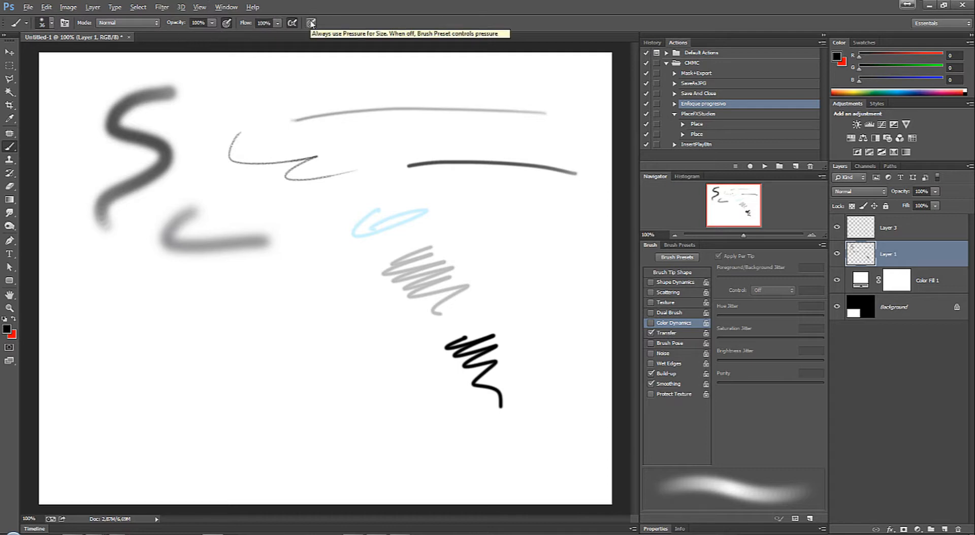
left_click(311, 22)
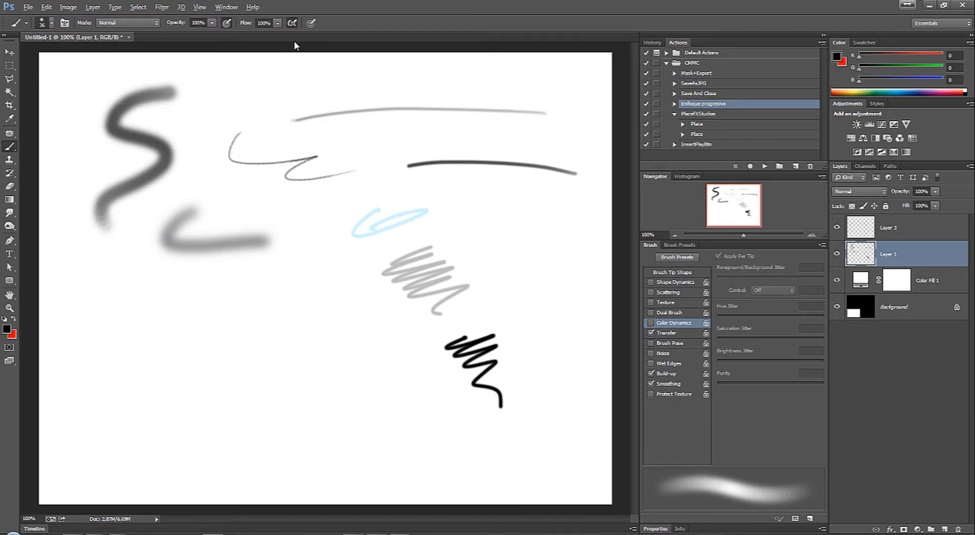
left_click(312, 24)
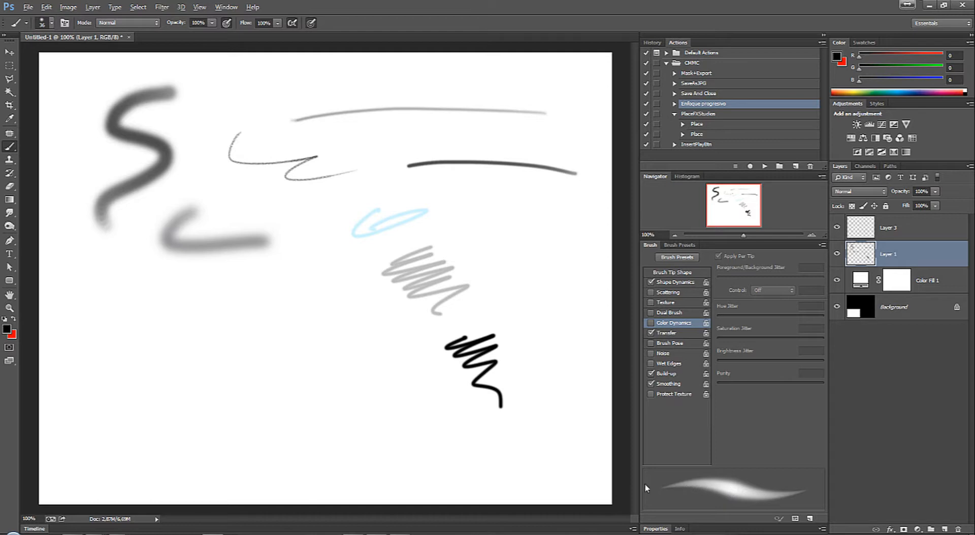
right_click(275, 319)
left_click_drag(351, 281, 362, 282)
mouse_move(99, 306)
left_mouse_down()
mouse_move(191, 365)
mouse_move(286, 392)
mouse_move(352, 378)
mouse_move(480, 300)
left_mouse_up()
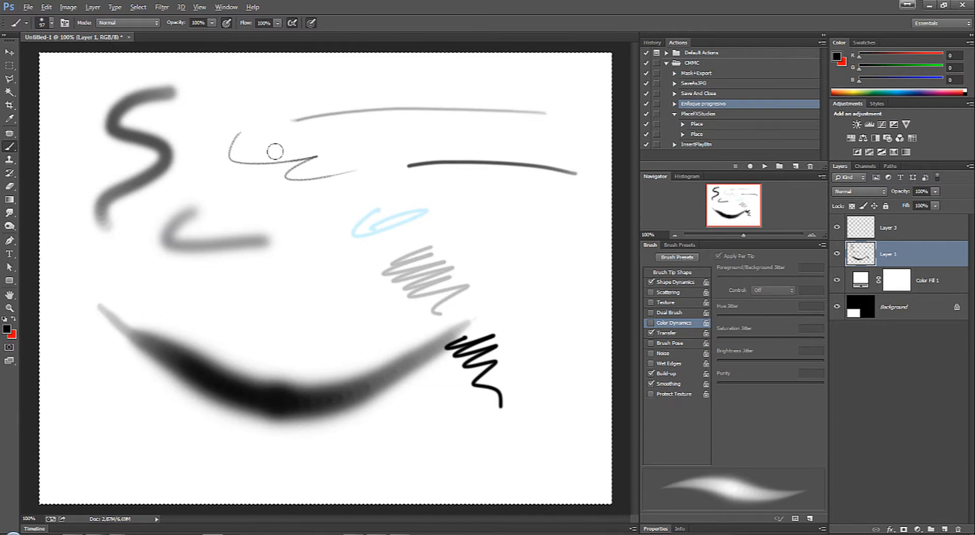
Step: Clear all strokes from Layer 1, test the brush with overlapping soft loops and clear those too
key("Delete")
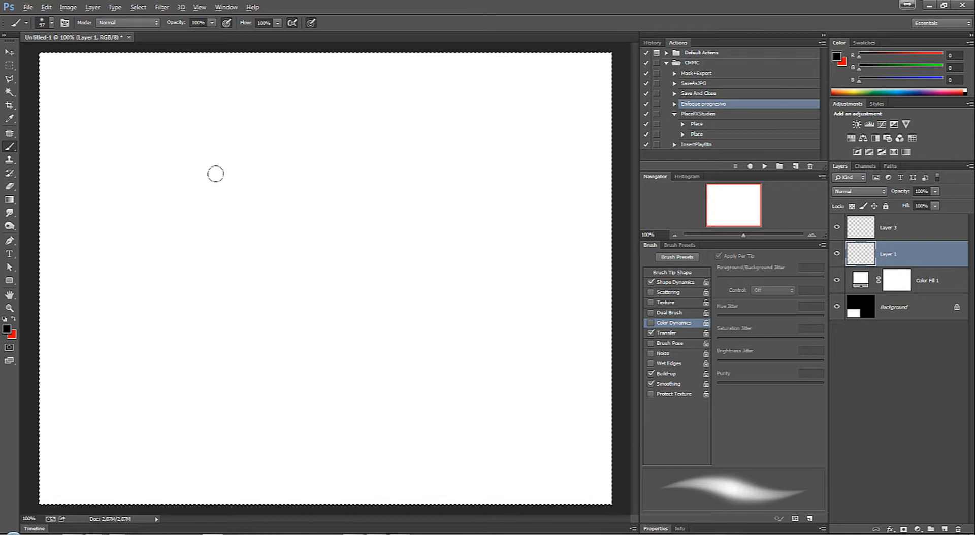
mouse_move(218, 174)
left_mouse_down()
mouse_move(305, 169)
mouse_move(291, 348)
mouse_move(193, 203)
mouse_move(355, 195)
mouse_move(203, 228)
mouse_move(356, 284)
left_mouse_up()
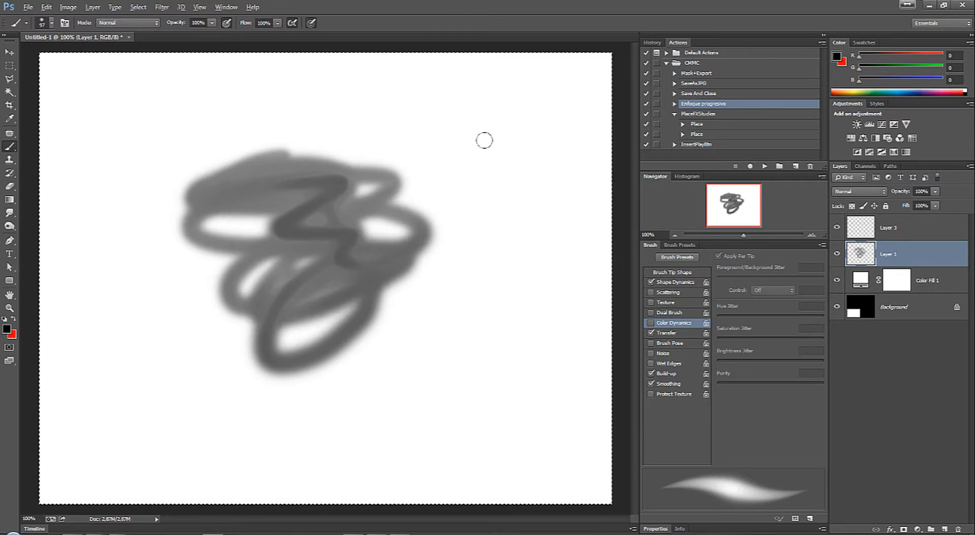
key("Delete")
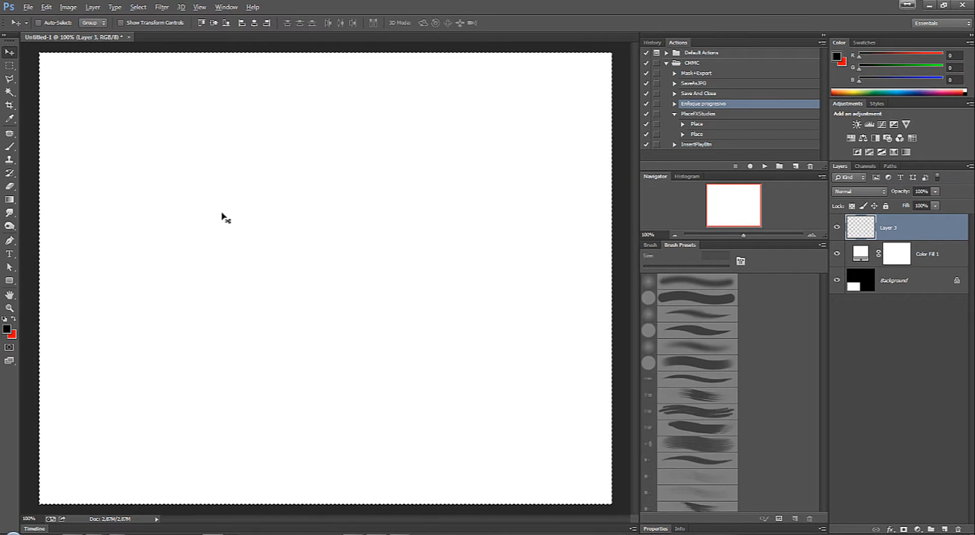
Step: Choose the fan-shaped bristle brush preset at 97 px and paint large looping strokes on Layer 3
key("b")
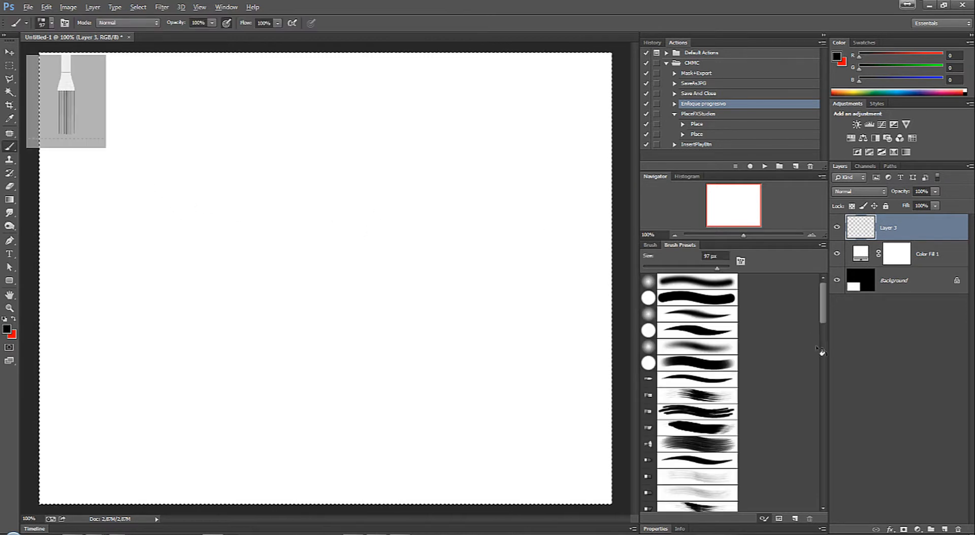
left_click(706, 443)
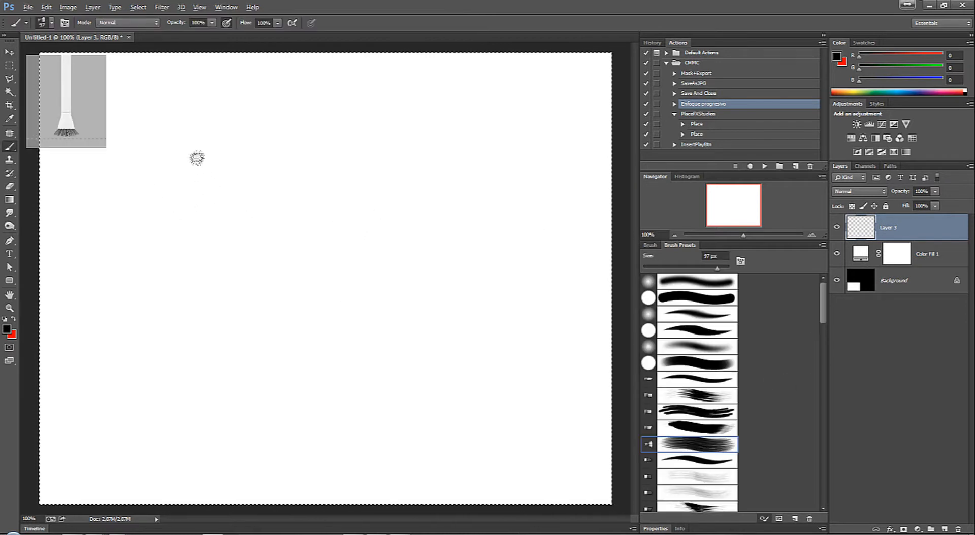
left_click(649, 245)
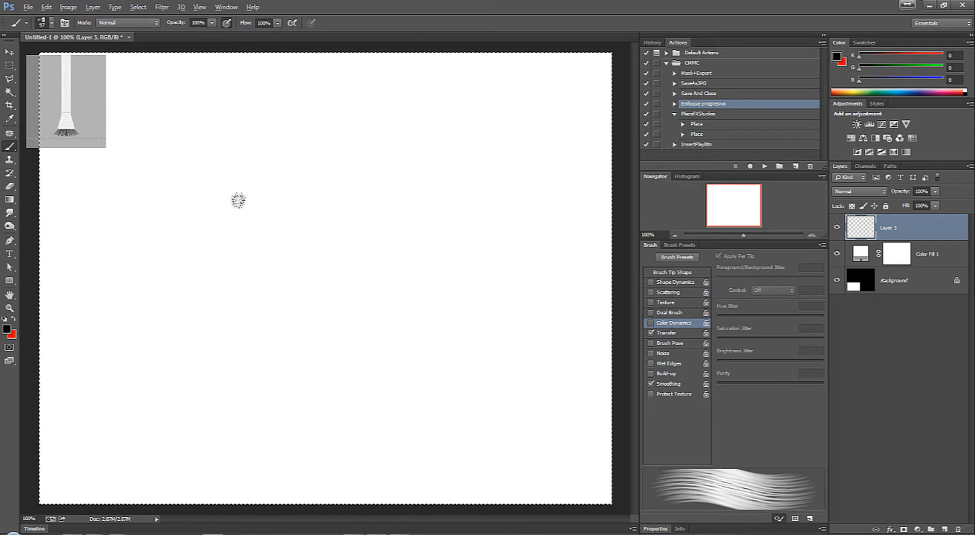
mouse_move(302, 147)
left_mouse_down()
mouse_move(261, 146)
mouse_move(407, 292)
mouse_move(286, 243)
mouse_move(213, 315)
mouse_move(94, 284)
mouse_move(248, 96)
mouse_move(495, 198)
mouse_move(508, 241)
left_mouse_up()
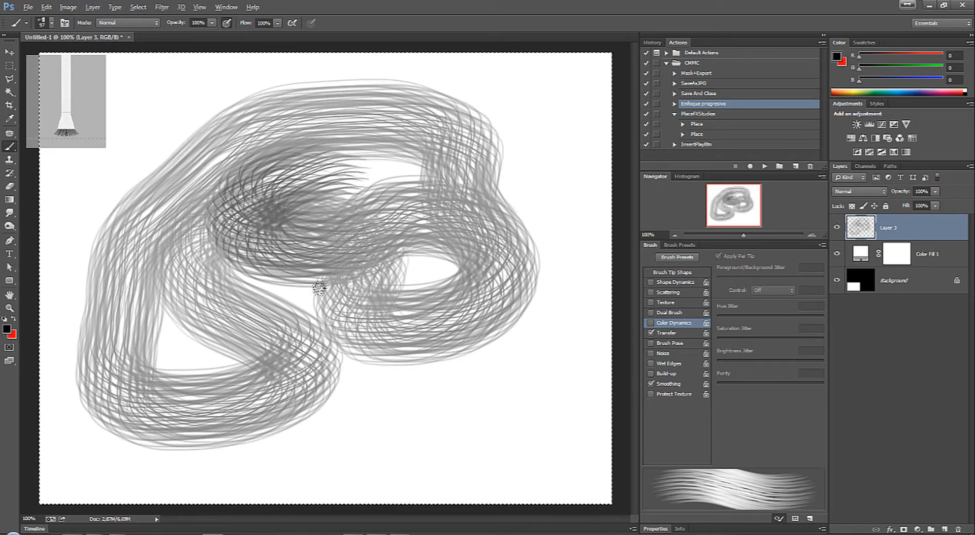
Step: Examine the live bristle brush preview from its side and end-on views, testing a short stroke and undoing it
left_click(88, 89)
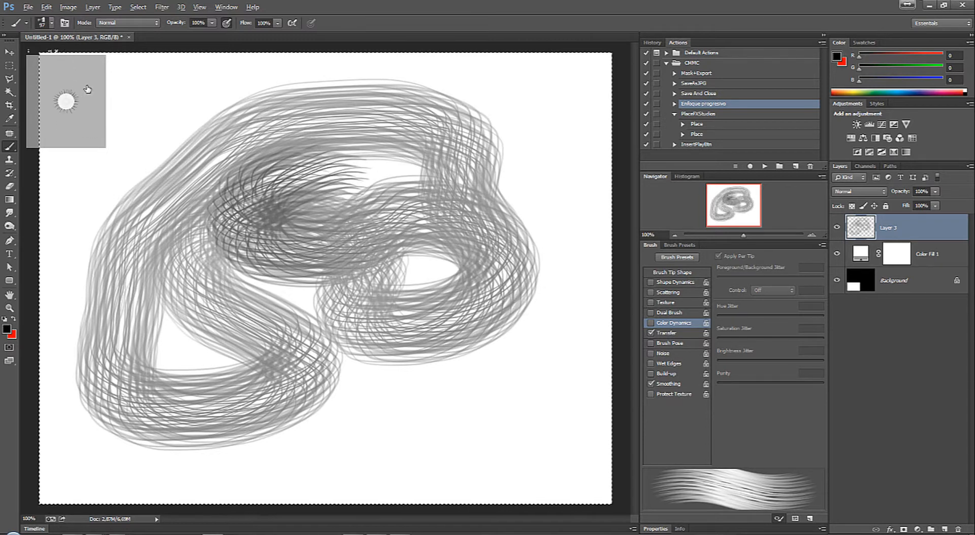
left_click(71, 107)
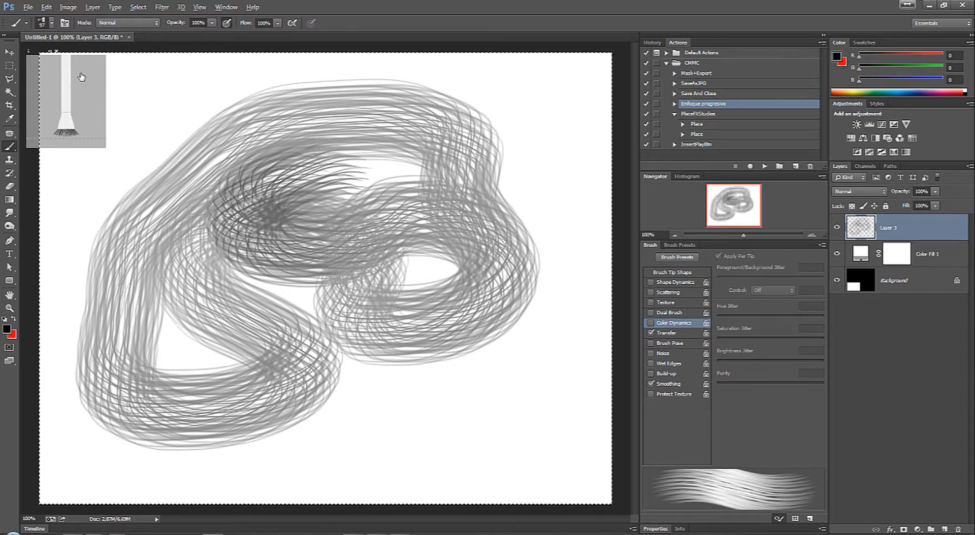
left_click(79, 94)
left_click(83, 138)
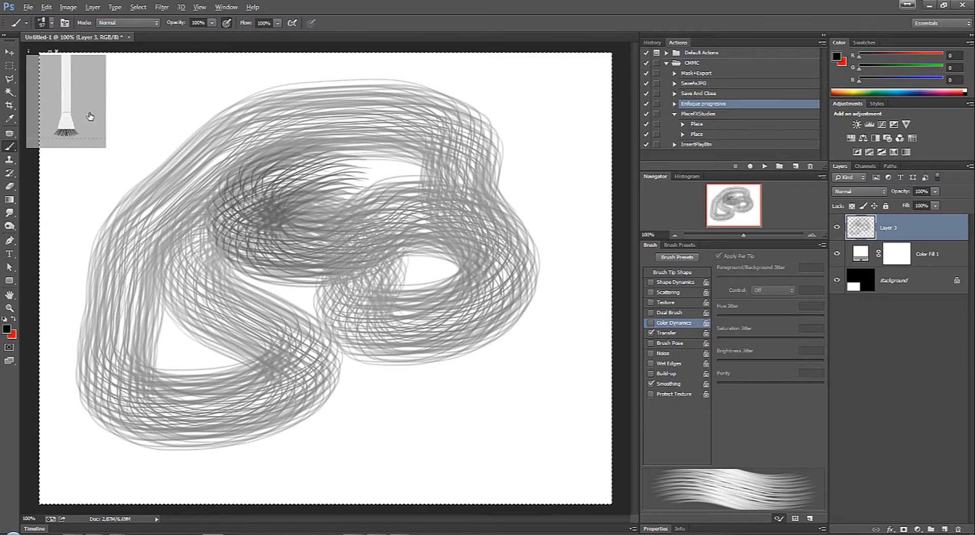
left_click(80, 81)
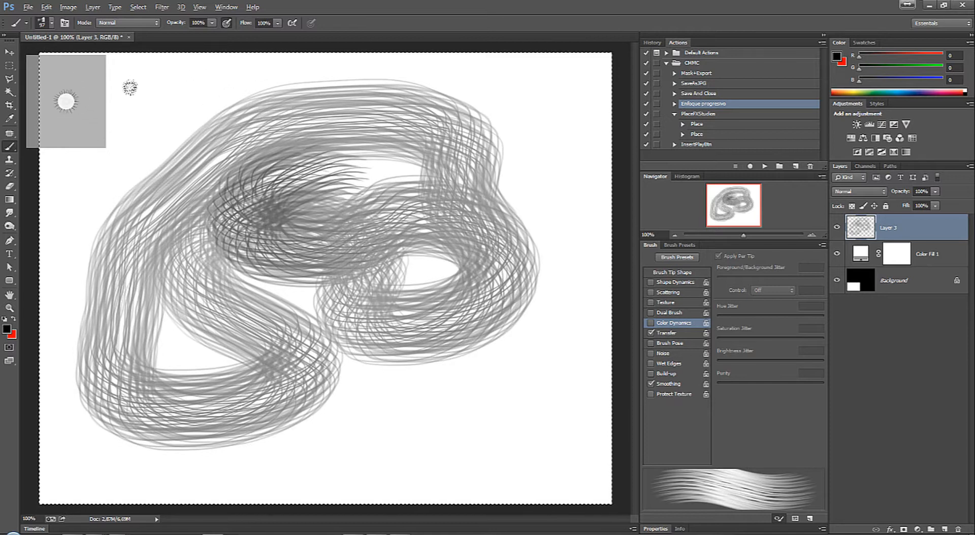
left_click_drag(142, 123, 188, 205)
key("ctrl+z")
left_click(64, 137)
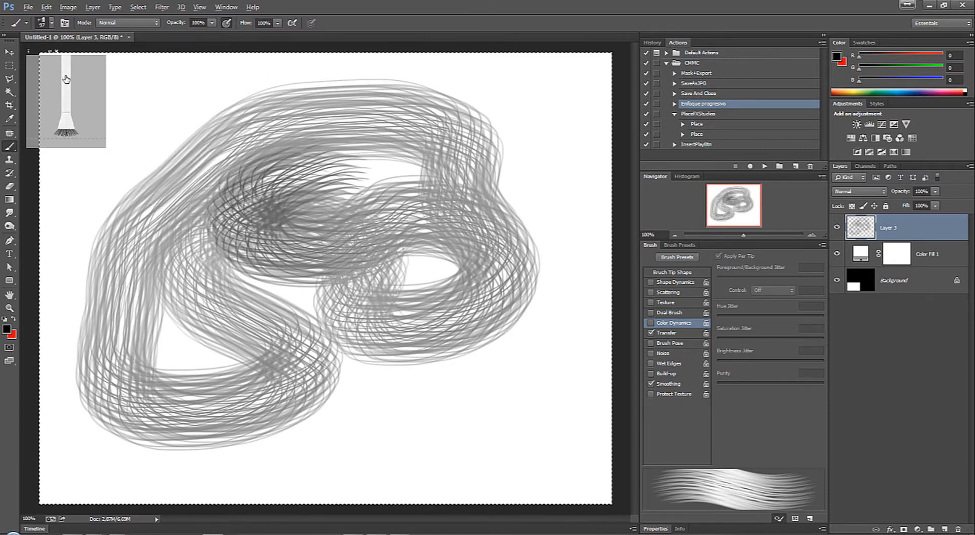
Step: Shrink the live bristle preview and restore it to full size, cycling its viewing angles again
left_click(49, 51)
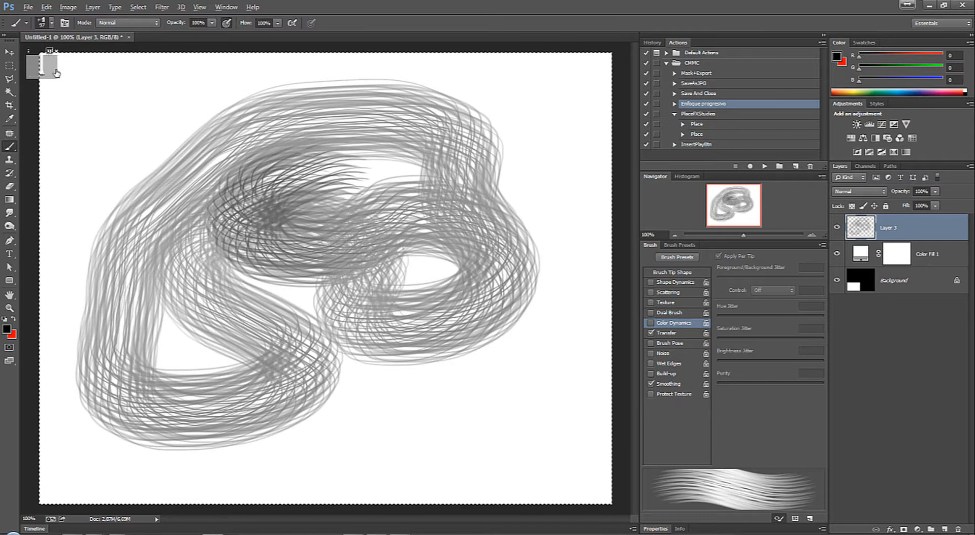
left_click(49, 51)
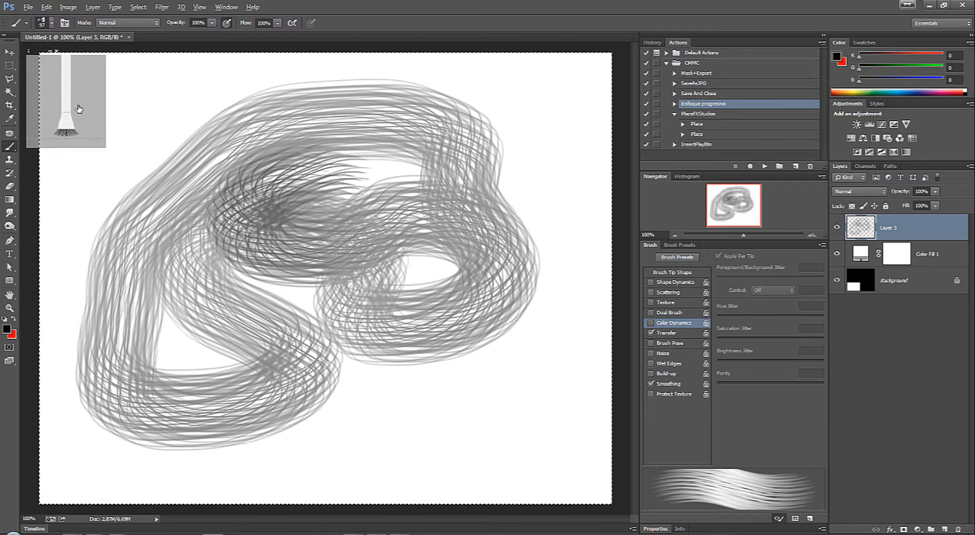
left_click(77, 128)
left_click(77, 128)
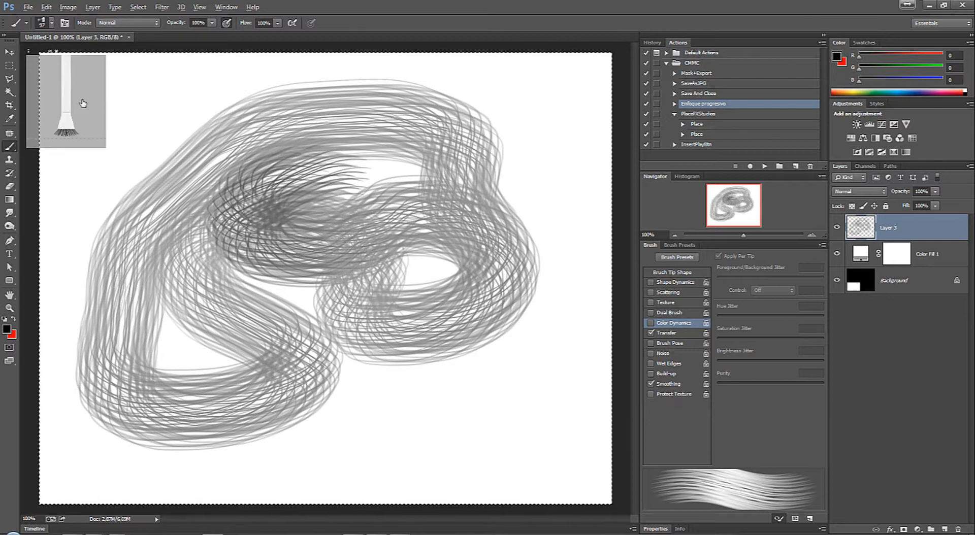
Step: Enable Brush Pose for the bristle brush and set Tilt X to 72%
left_click(669, 344)
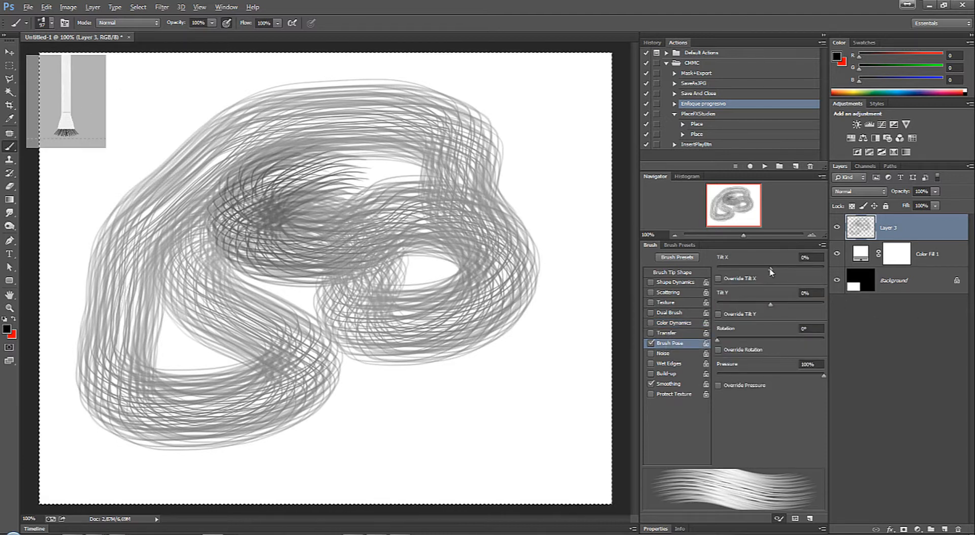
mouse_move(771, 270)
left_mouse_down()
mouse_move(760, 270)
mouse_move(809, 270)
left_mouse_up()
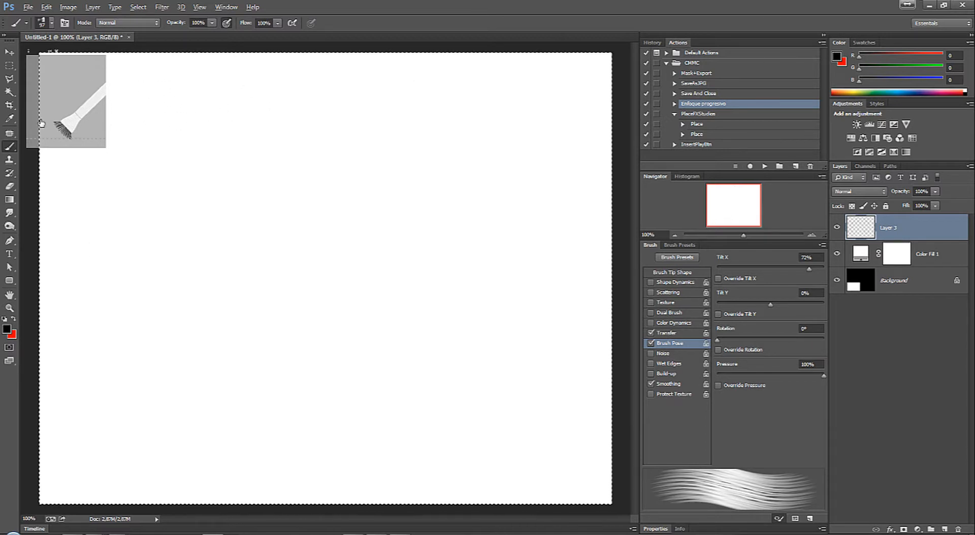
Step: Paint horizontal and vertical bristle strokes before and after setting Tilt X to -1%, and clear the layer
left_click_drag(203, 100, 489, 100)
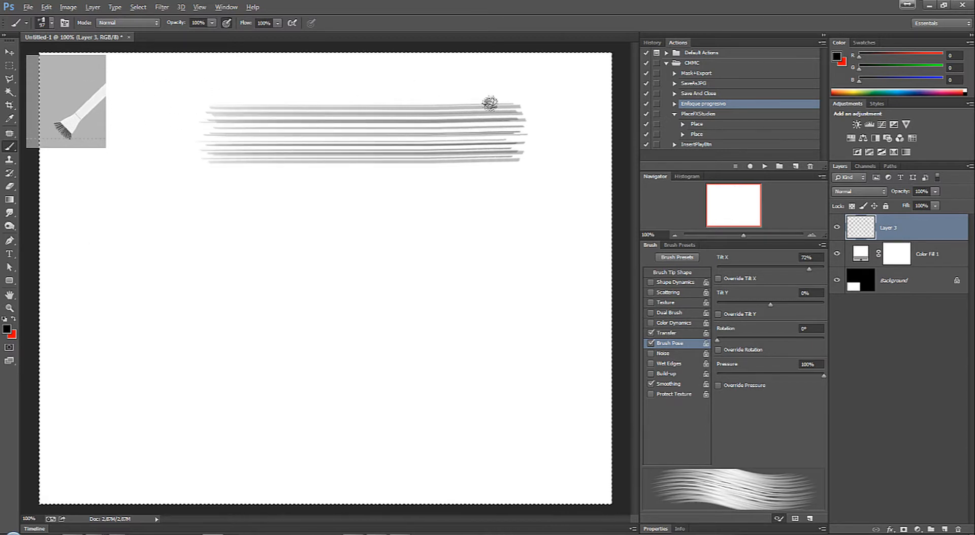
mouse_move(213, 170)
left_mouse_down()
mouse_move(215, 261)
mouse_move(238, 372)
left_mouse_up()
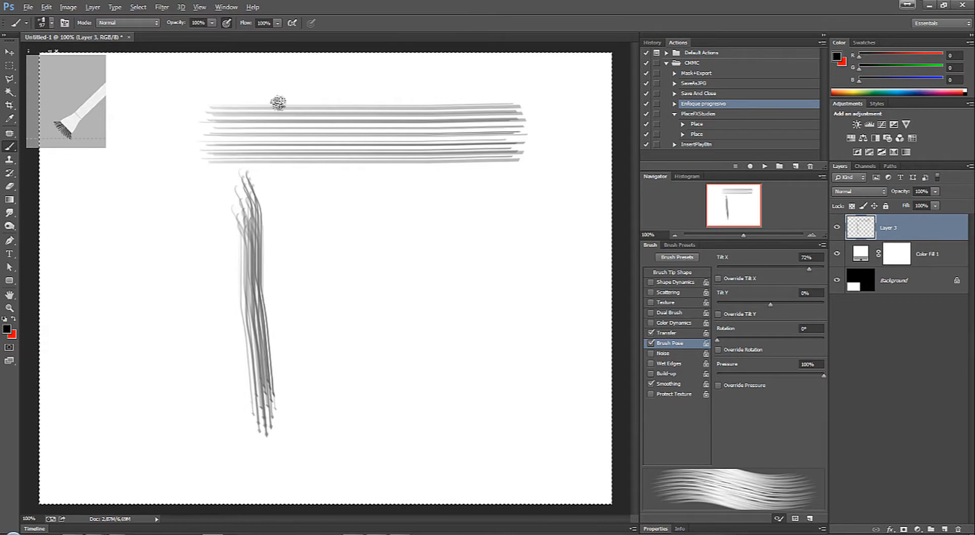
mouse_move(811, 269)
left_mouse_down()
mouse_move(746, 273)
mouse_move(770, 271)
left_mouse_up()
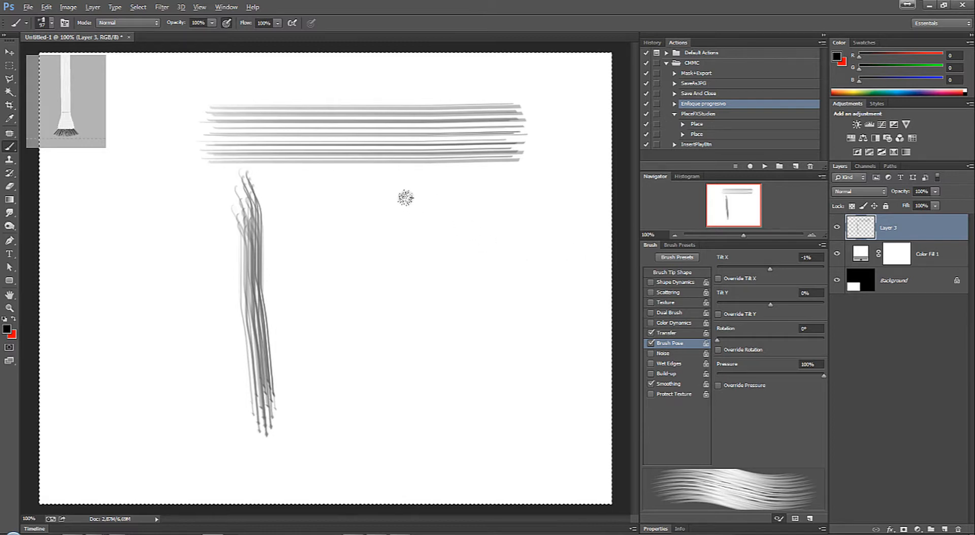
left_click_drag(405, 198, 419, 372)
mouse_move(311, 428)
left_mouse_down()
mouse_move(460, 447)
mouse_move(541, 437)
left_mouse_up()
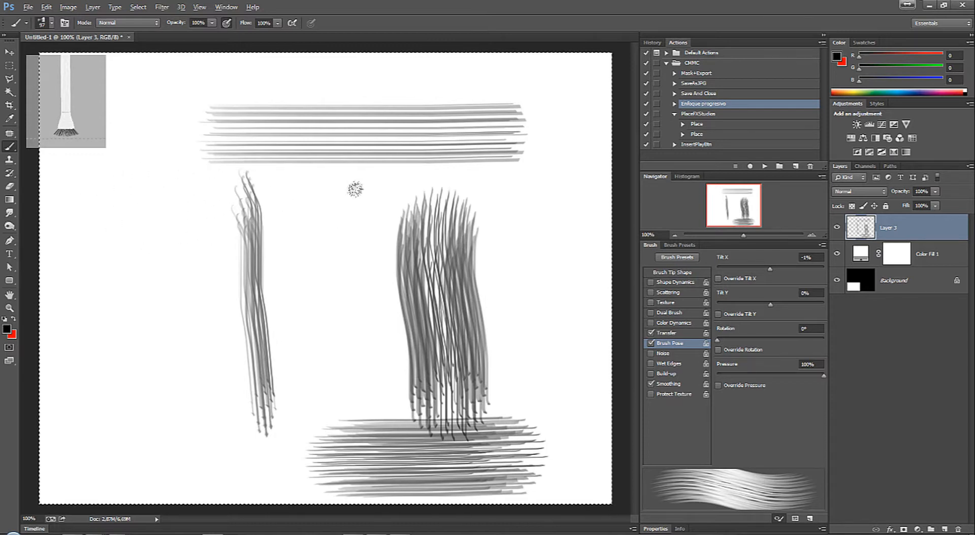
key("Delete")
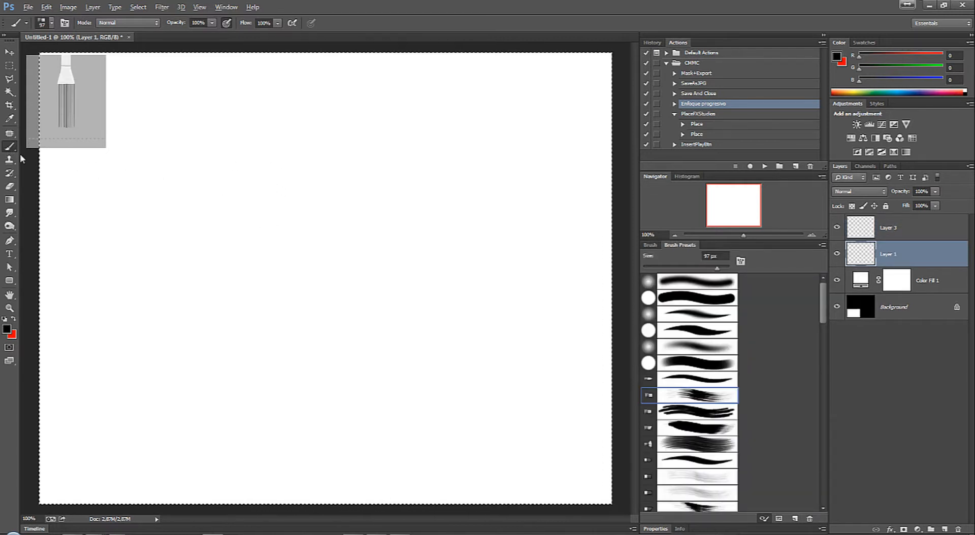
Step: Select the Smudge tool and delete the text layer above Color Fill 1
left_click(9, 213)
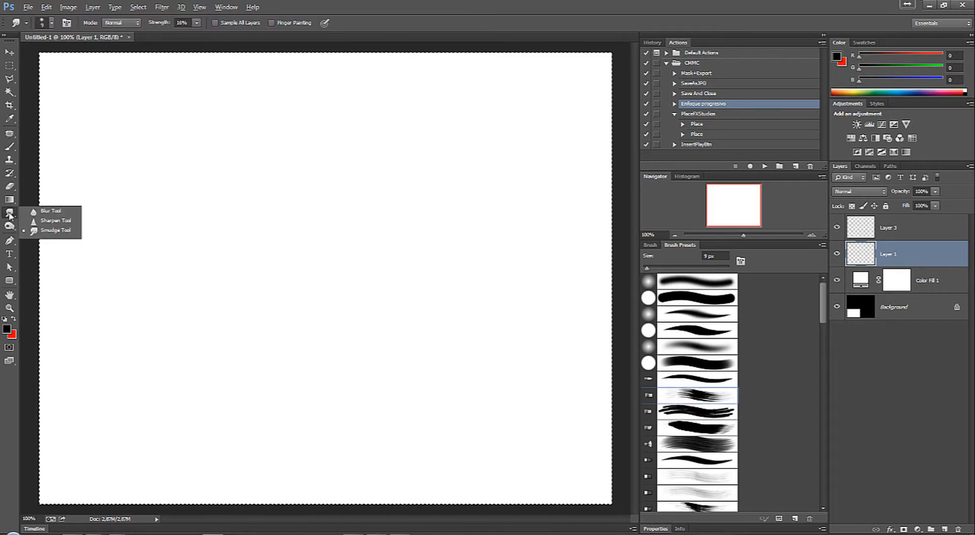
left_click(50, 231)
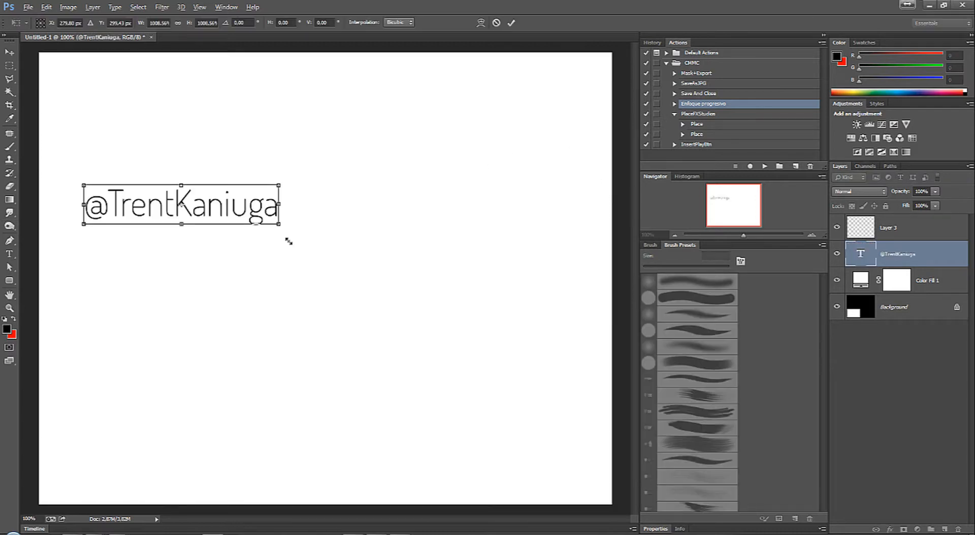
key("Return")
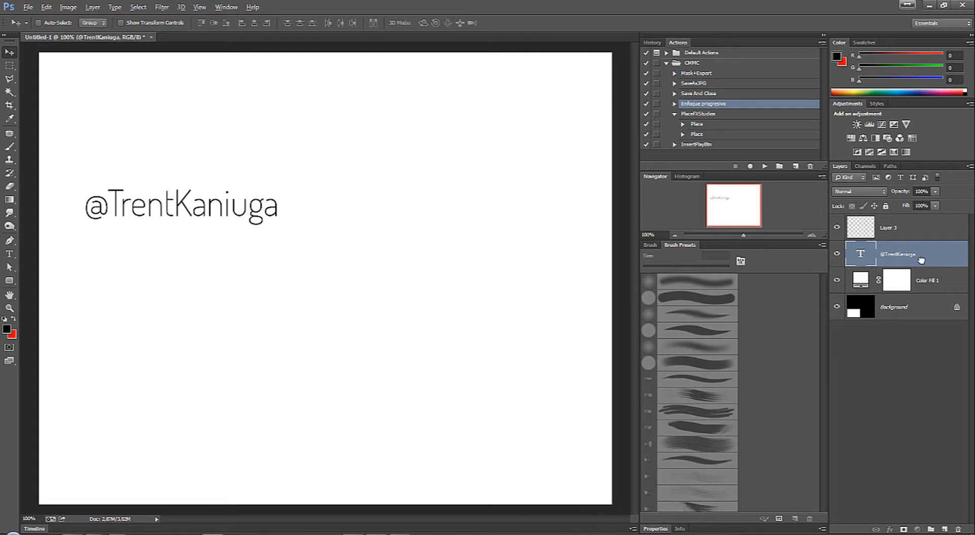
left_click_drag(921, 260, 958, 529)
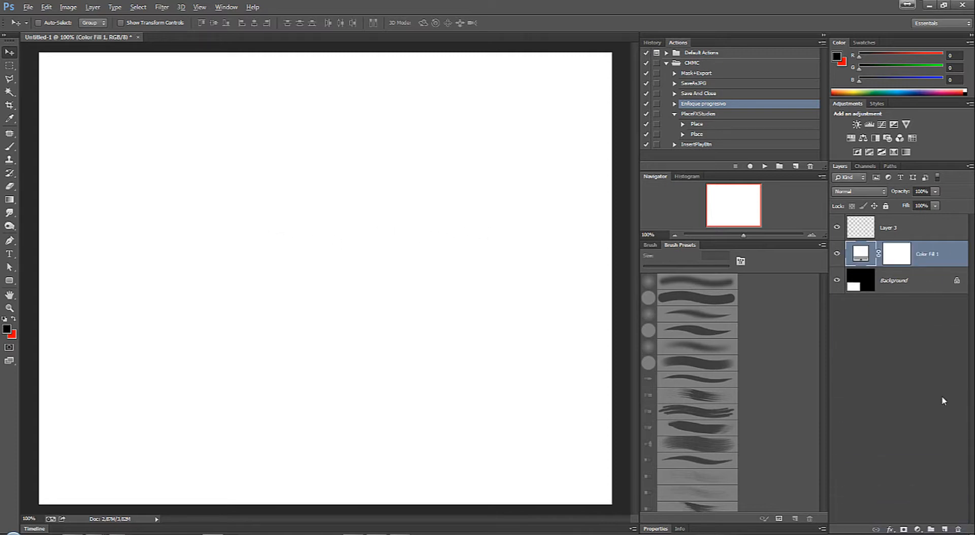
Step: Paint a dense, cross-hatched black patch on Layer 3 with the upright fan bristle brush
left_click(896, 229)
key("b")
key("F5")
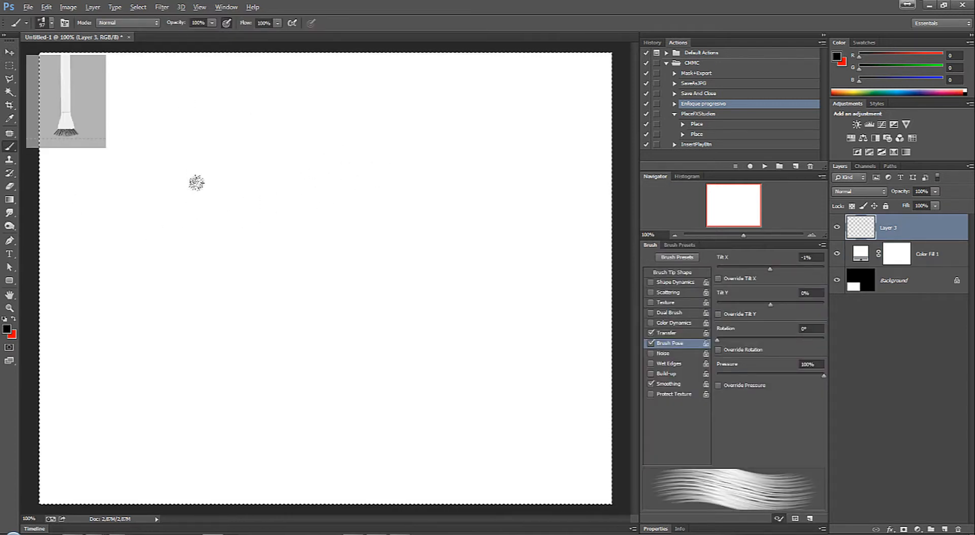
mouse_move(246, 212)
left_mouse_down()
mouse_move(232, 223)
mouse_move(246, 192)
mouse_move(305, 185)
mouse_move(228, 185)
mouse_move(274, 229)
mouse_move(248, 258)
mouse_move(213, 264)
mouse_move(356, 315)
mouse_move(284, 193)
mouse_move(320, 253)
mouse_move(274, 274)
mouse_move(223, 325)
mouse_move(320, 325)
left_mouse_up()
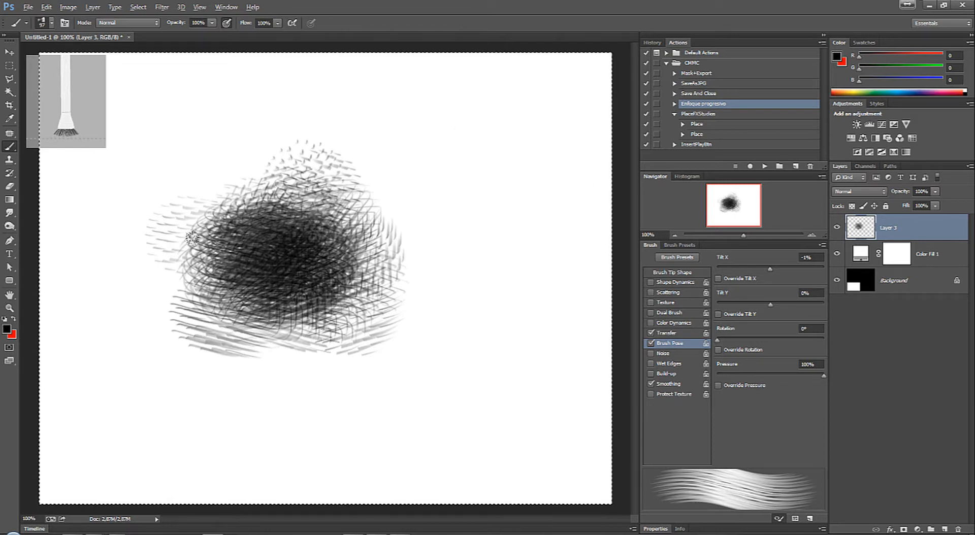
Step: Give the Smudge tool the 74 px maple-leaf brush tip
left_click(8, 216)
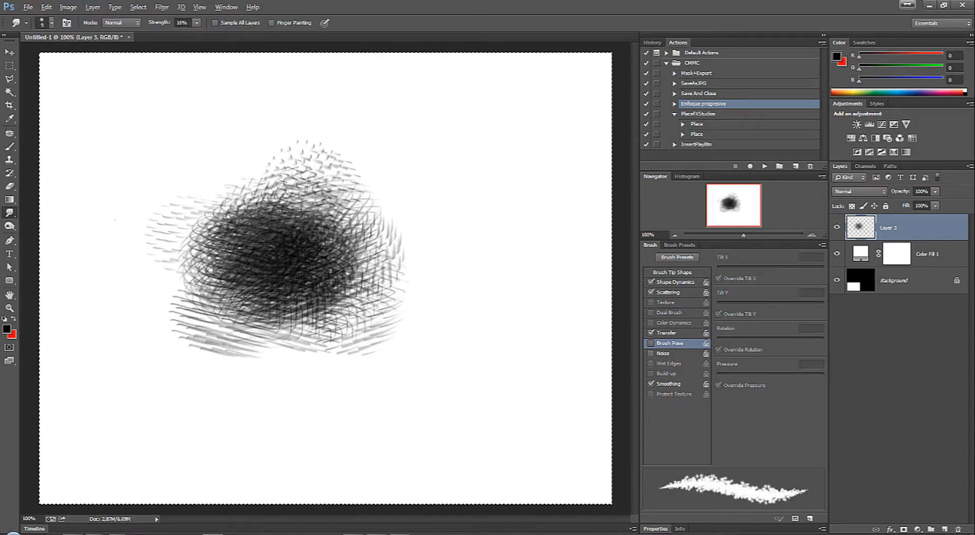
right_click(377, 181)
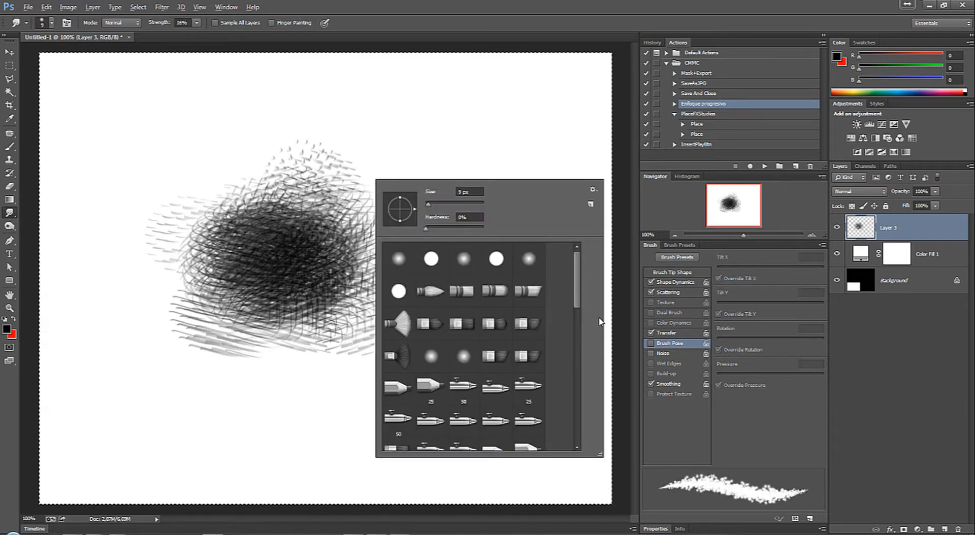
mouse_move(579, 283)
left_mouse_down()
mouse_move(580, 379)
mouse_move(581, 370)
left_mouse_up()
left_click(402, 349)
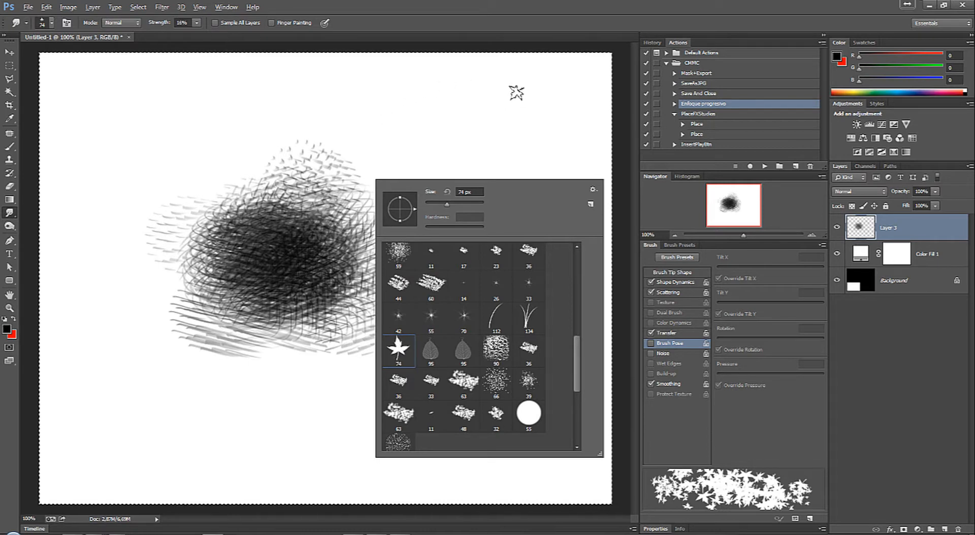
left_click(501, 97)
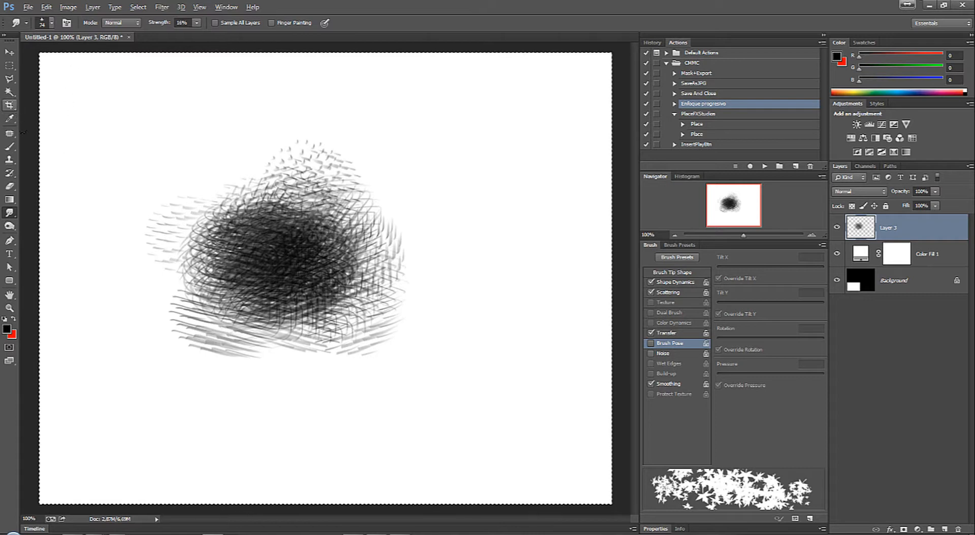
Step: Paint three trial clusters of scattered leaves with the Brush tool's 74 px maple-leaf preset and undo them
left_click(9, 147)
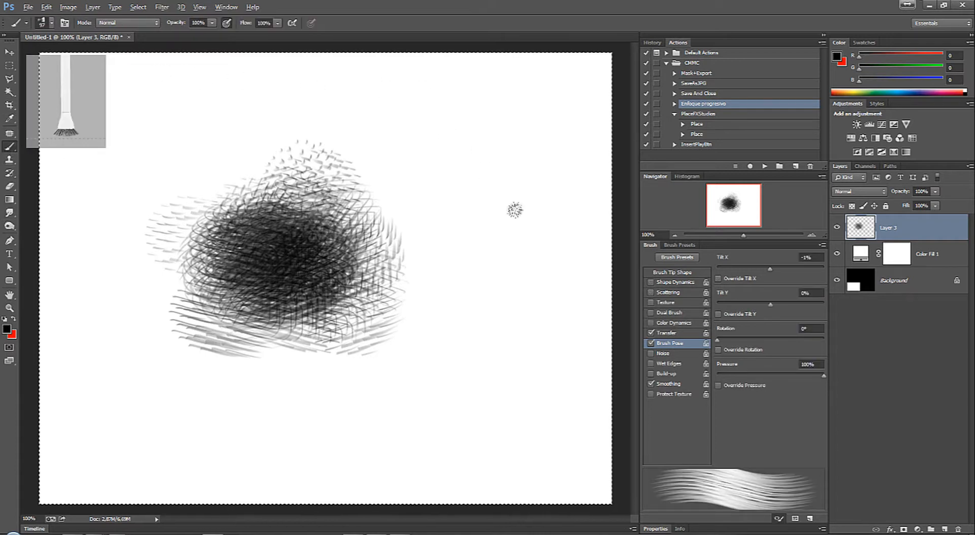
right_click(449, 183)
left_click(471, 352)
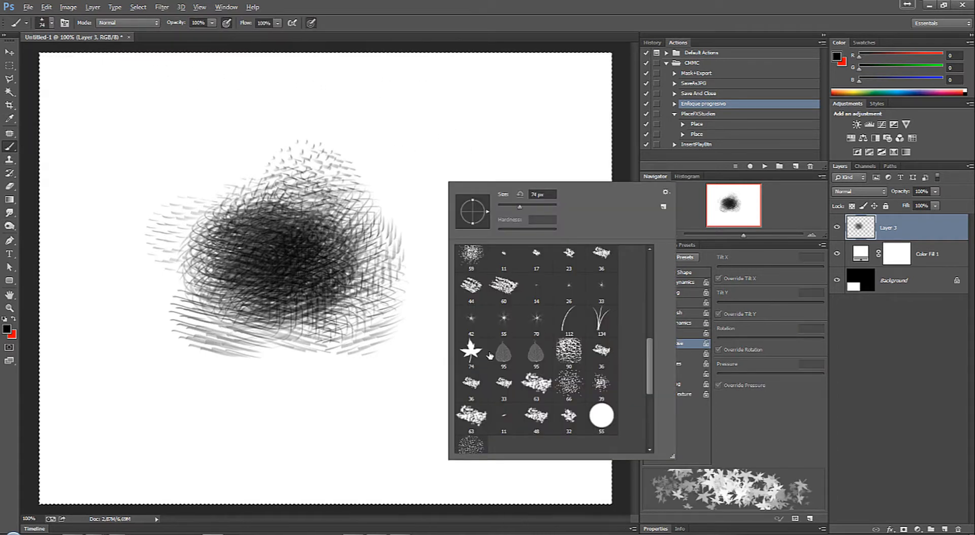
left_click_drag(495, 115, 529, 173)
mouse_move(495, 248)
left_mouse_down()
mouse_move(513, 315)
mouse_move(503, 401)
mouse_move(475, 432)
left_mouse_up()
left_click_drag(271, 419, 177, 414)
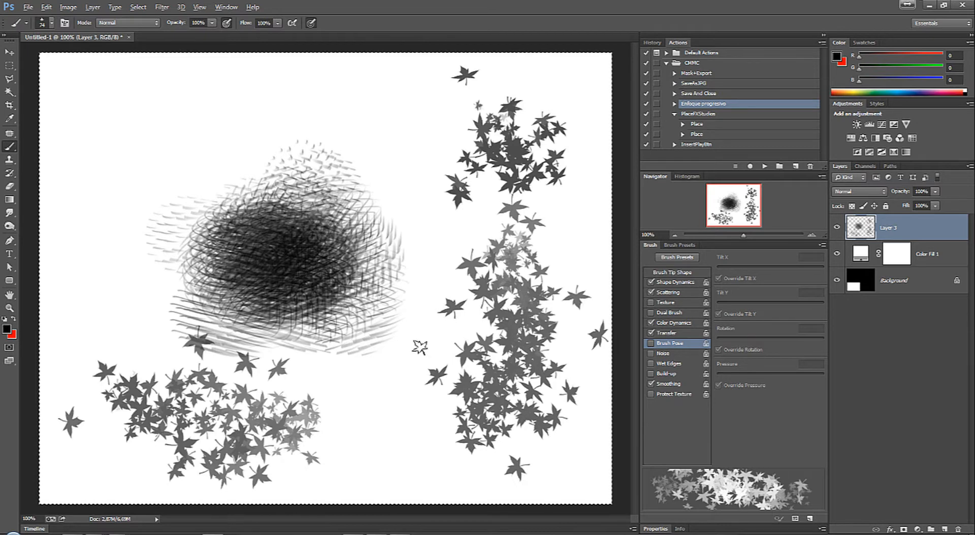
key("ctrl+alt+z")
key("ctrl+alt+z")
key("ctrl+alt+z")
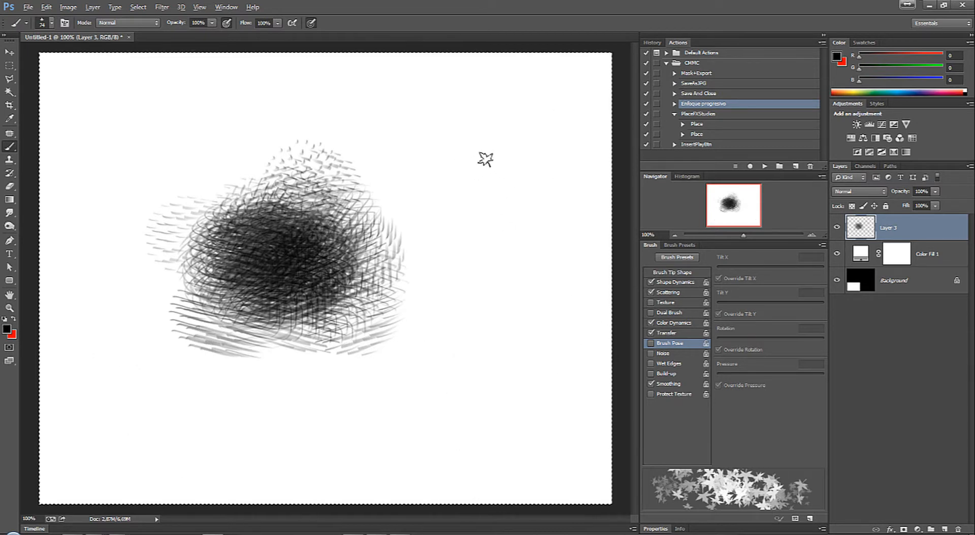
Step: Set the Smudge tool's leaf tip to 25 px and smear the upper part of the cross-hatched patch
left_click(11, 213)
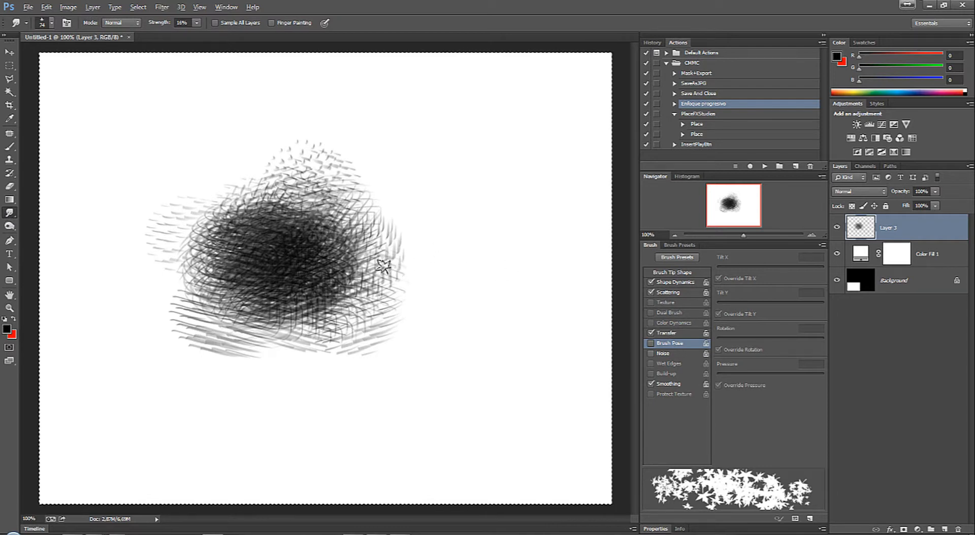
key("bracketleft")
key("bracketleft")
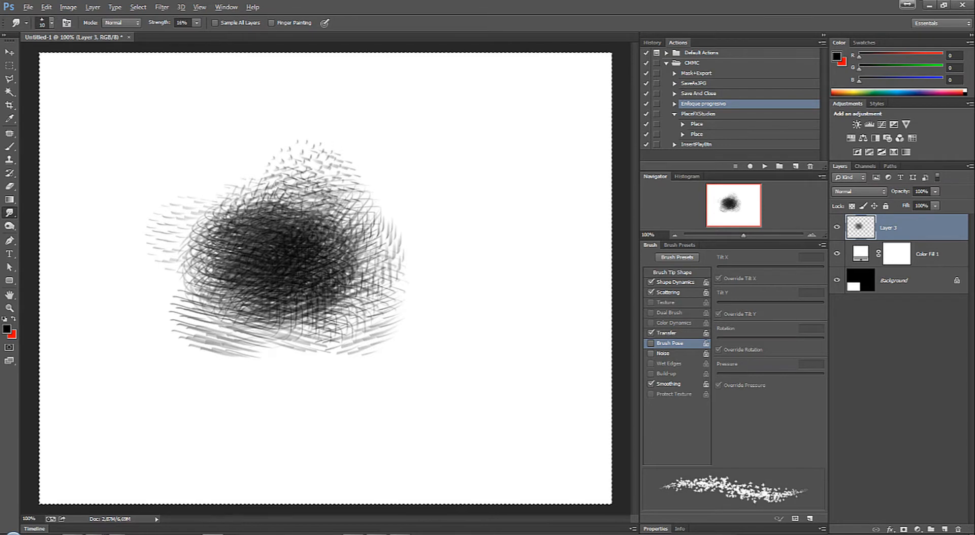
key("bracketright")
key("bracketright")
key("bracketright")
key("bracketright")
key("bracketright")
key("bracketright")
key("bracketright")
key("bracketright")
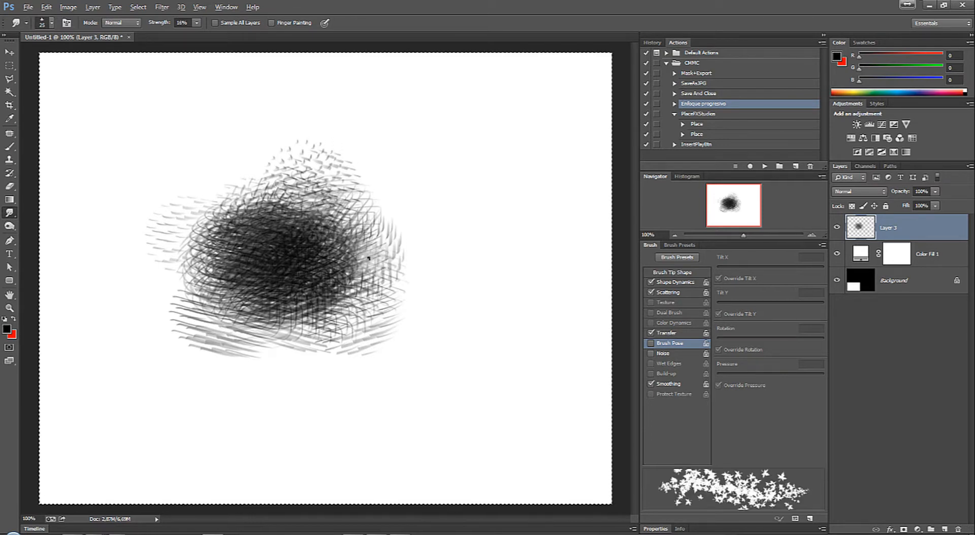
mouse_move(359, 218)
left_mouse_down()
mouse_move(373, 261)
mouse_move(361, 205)
mouse_move(330, 182)
mouse_move(342, 159)
mouse_move(336, 146)
mouse_move(324, 186)
mouse_move(310, 187)
mouse_move(282, 138)
mouse_move(272, 162)
mouse_move(281, 201)
mouse_move(224, 201)
mouse_move(137, 247)
mouse_move(162, 213)
mouse_move(226, 281)
left_mouse_up()
Step: Reduce the Smudge tip to 15 px and blend the upper edge and dark centre of the patch
key("bracketleft")
key("bracketleft")
key("bracketleft")
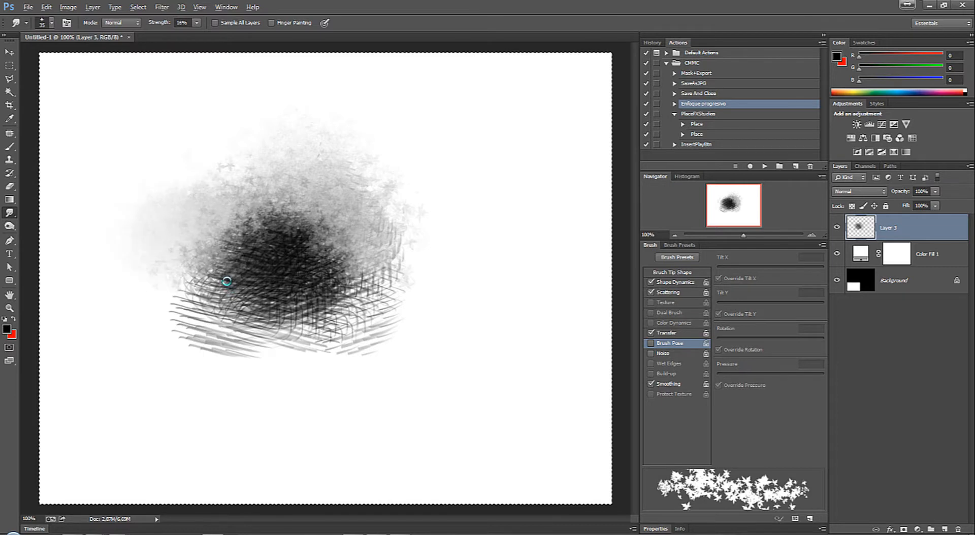
key("bracketleft")
key("bracketleft")
key("bracketleft")
key("bracketleft")
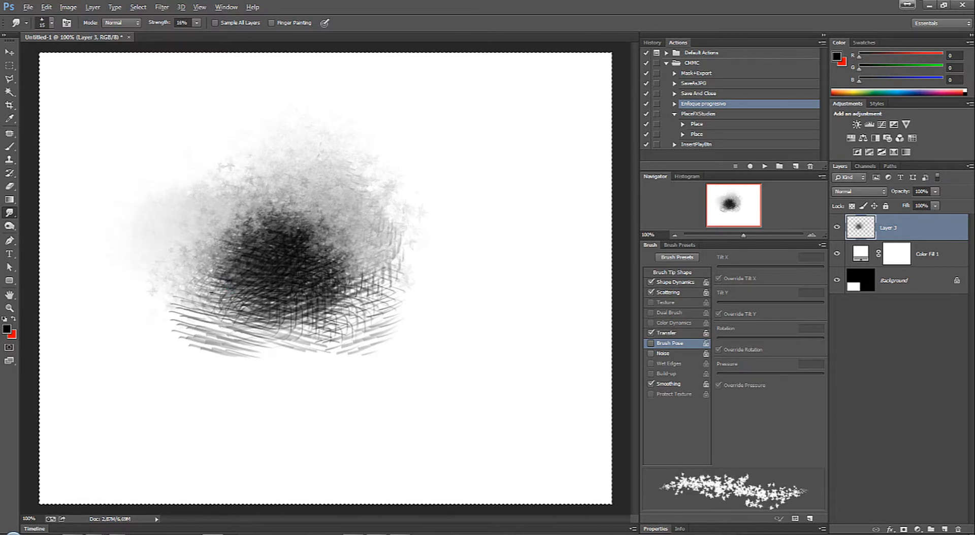
mouse_move(217, 235)
left_mouse_down()
mouse_move(228, 216)
mouse_move(227, 233)
mouse_move(288, 215)
mouse_move(311, 239)
left_mouse_up()
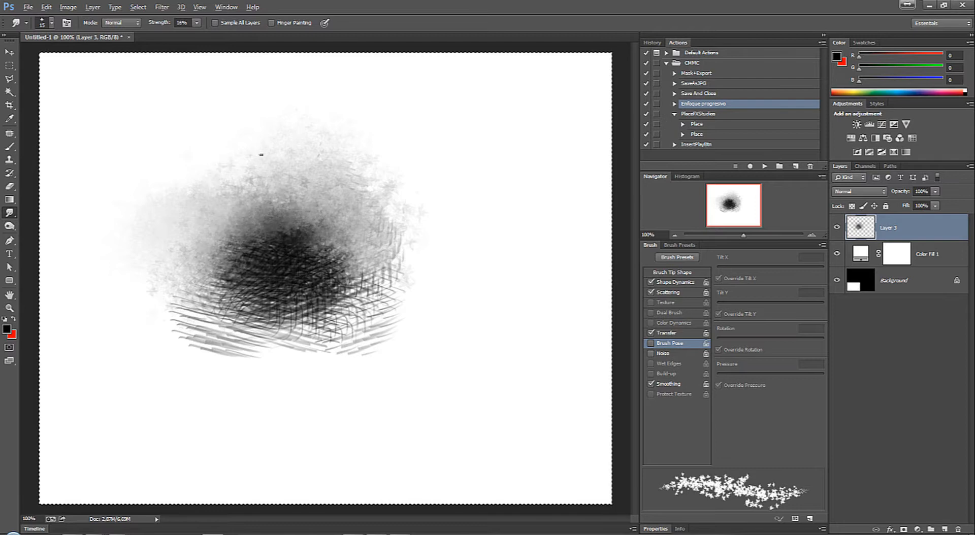
mouse_move(340, 235)
left_mouse_down()
mouse_move(316, 255)
mouse_move(331, 310)
mouse_move(363, 279)
mouse_move(352, 298)
mouse_move(381, 291)
mouse_move(332, 340)
mouse_move(301, 292)
left_mouse_up()
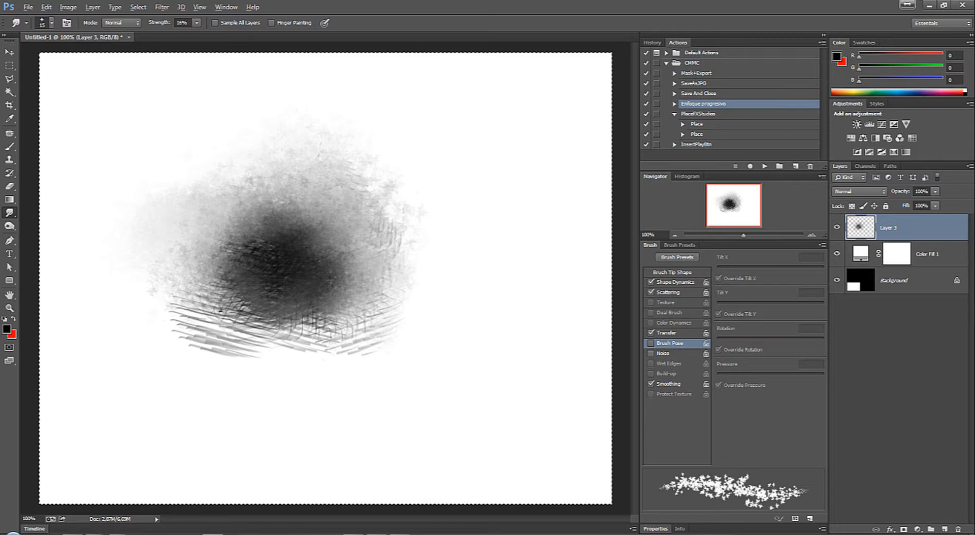
Step: Smudge the hatching along the patch's lower edge and smooth the remaining texture in its dark core
mouse_move(220, 311)
left_mouse_down()
mouse_move(295, 319)
mouse_move(263, 319)
mouse_move(228, 337)
mouse_move(231, 349)
mouse_move(339, 325)
mouse_move(296, 347)
mouse_move(358, 343)
mouse_move(339, 362)
left_mouse_up()
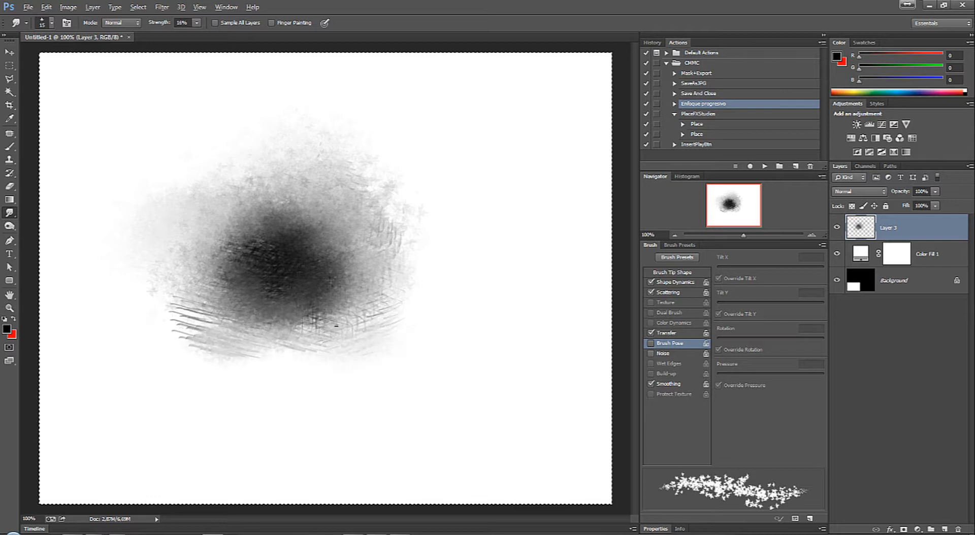
mouse_move(336, 326)
left_mouse_down()
mouse_move(341, 305)
mouse_move(224, 350)
left_mouse_up()
mouse_move(260, 302)
left_mouse_down()
mouse_move(189, 327)
mouse_move(196, 350)
left_mouse_up()
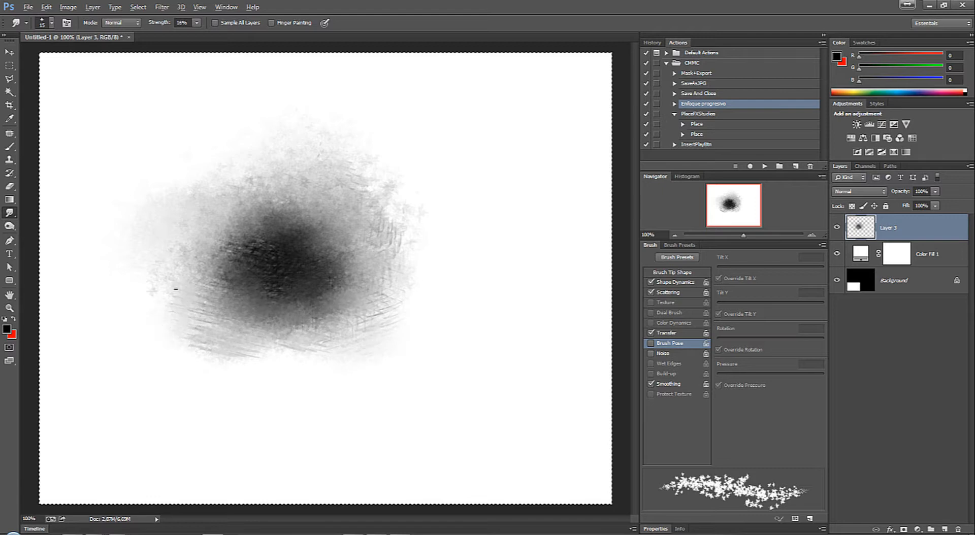
left_click_drag(227, 249, 291, 239)
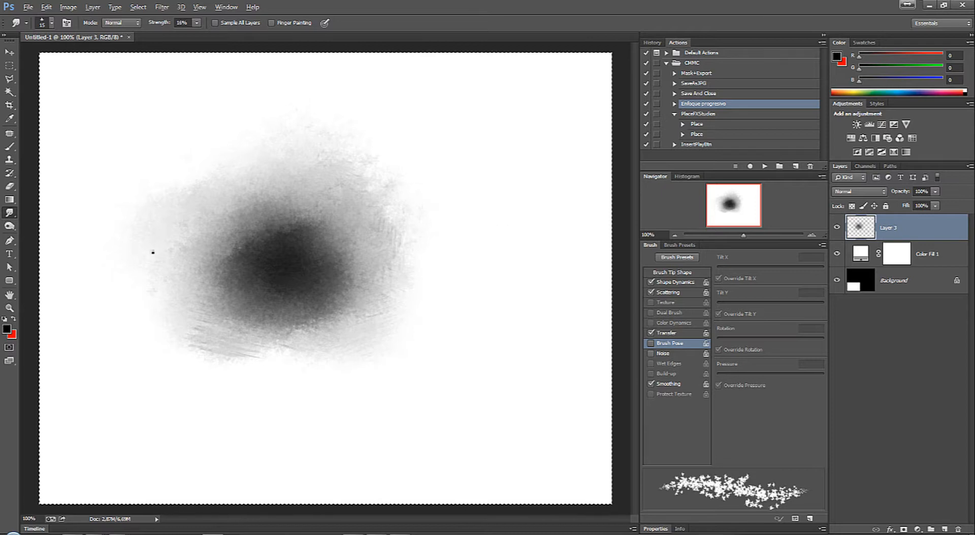
Step: Clear the smudged painting from Layer 3 and remove the selection
key("Delete")
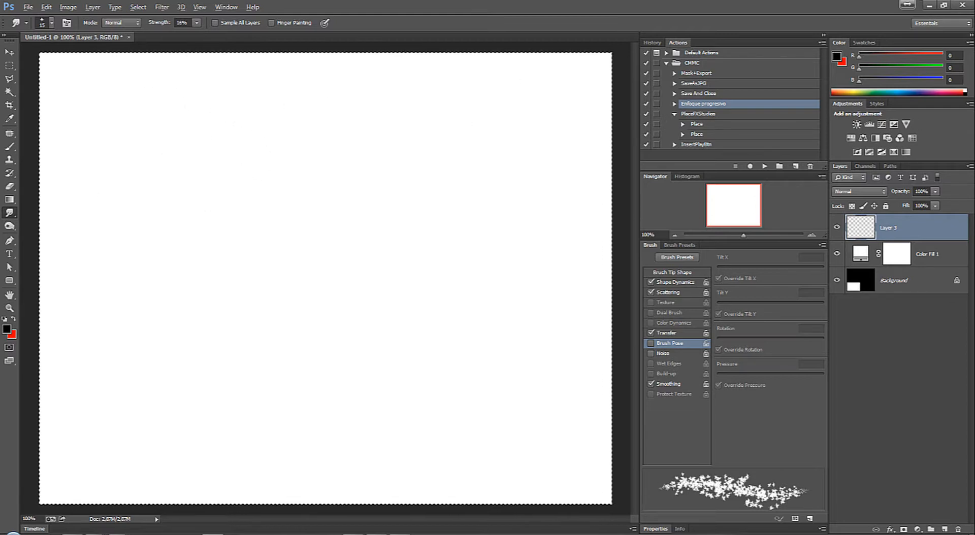
key("ctrl+d")
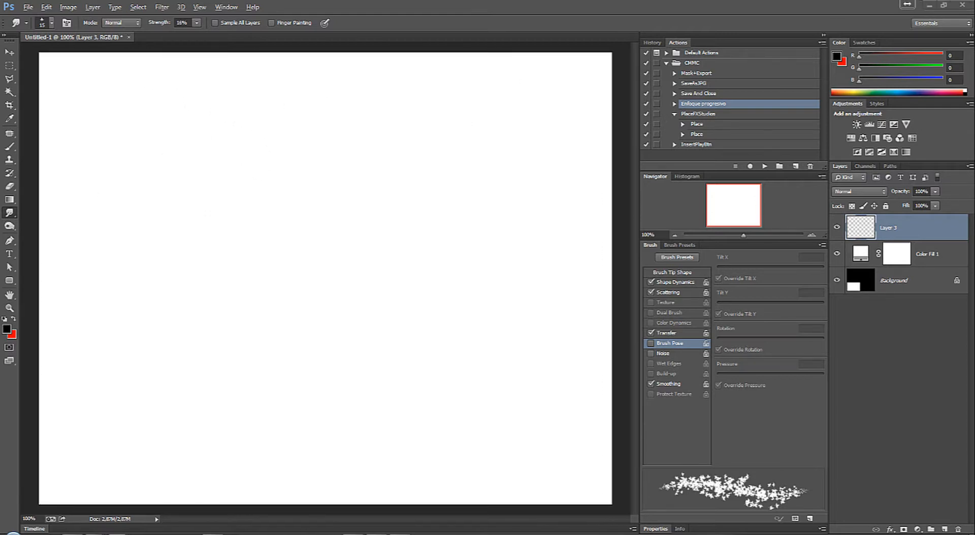
Step: Switch to the Chrome window showing Explosion.jpg, copy the image and close its tab
left_click_drag(973, 153, 278, 57)
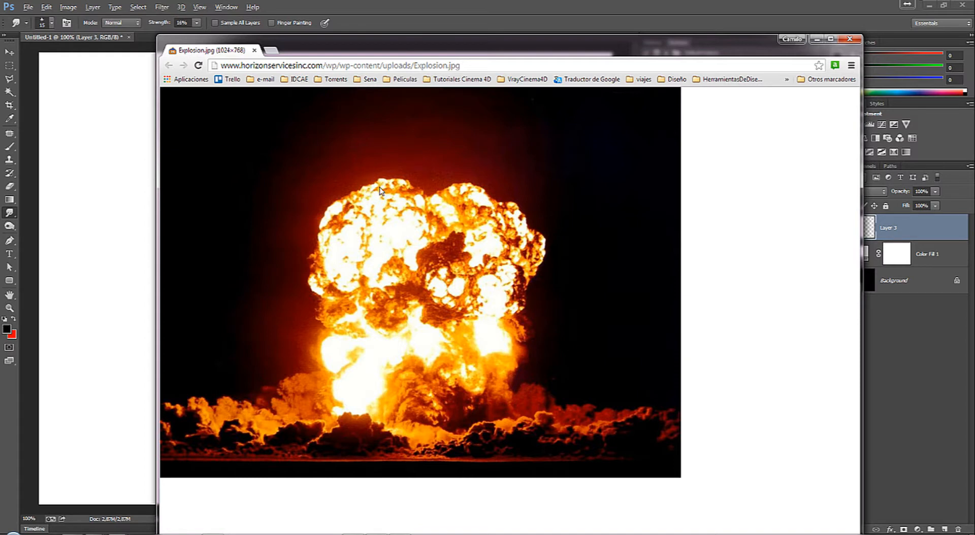
right_click(395, 195)
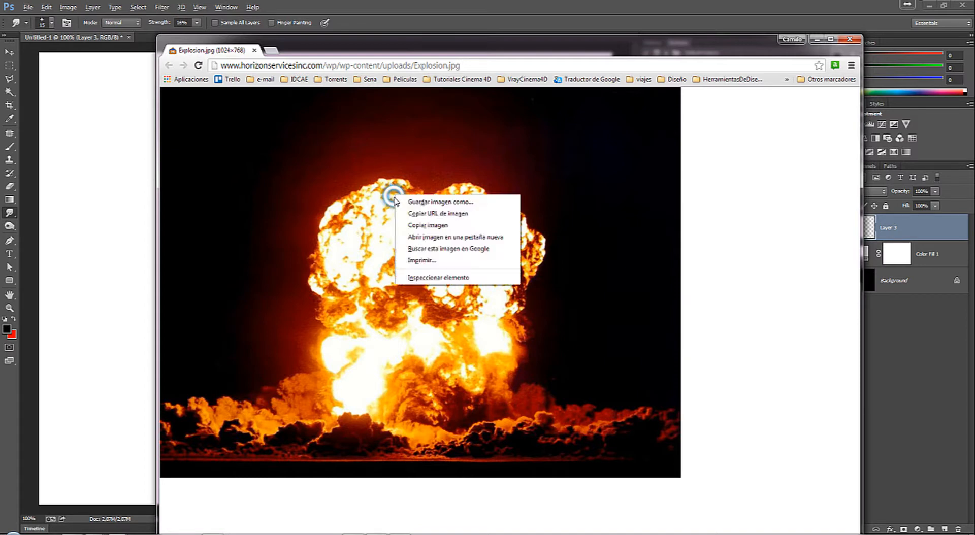
left_click(434, 226)
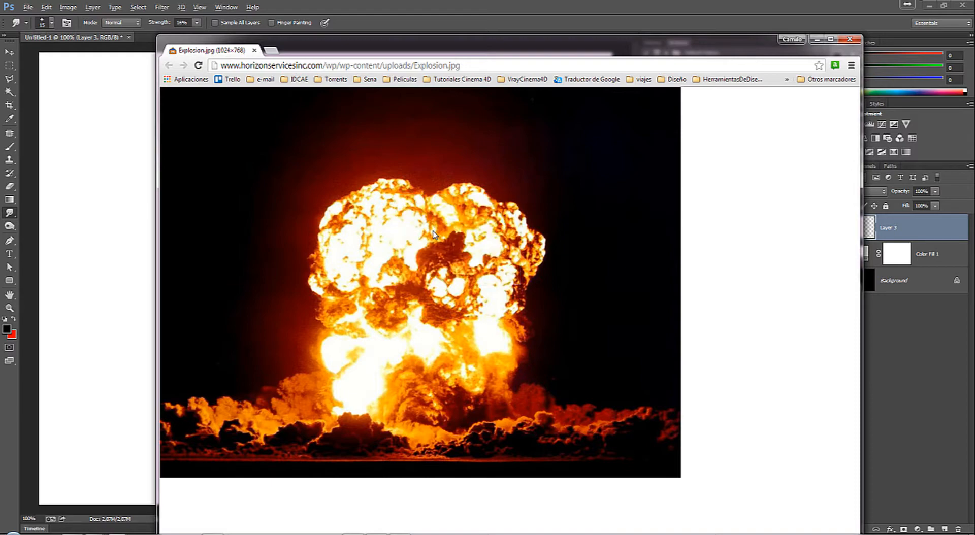
middle_click(212, 52)
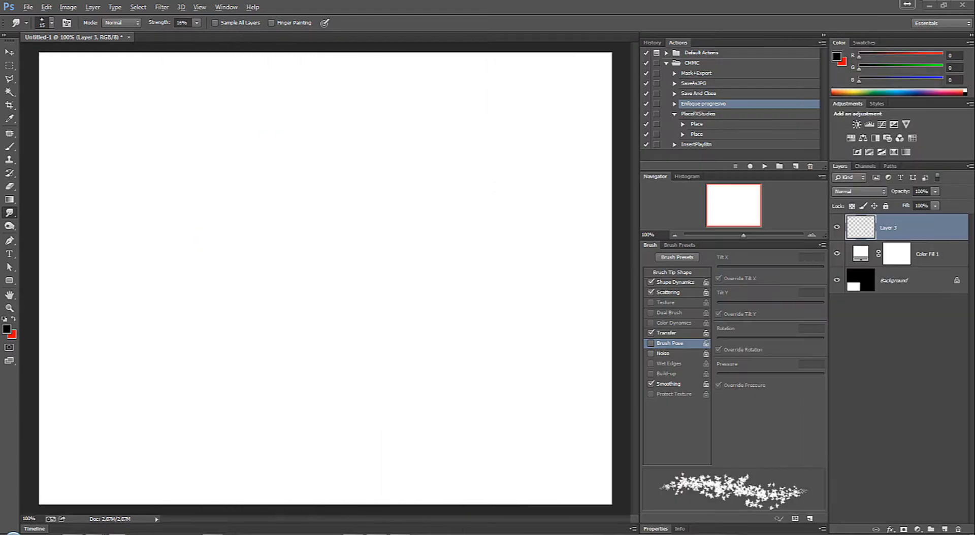
Step: Paste the copied explosion photo into Layer 3 and change the Color Fill 1 colour to black
key("ctrl+a")
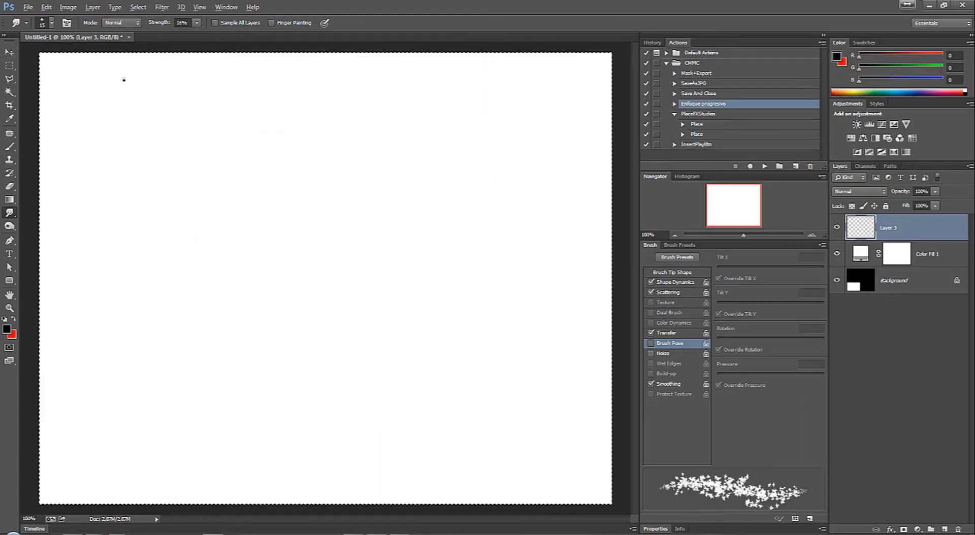
left_click(9, 52)
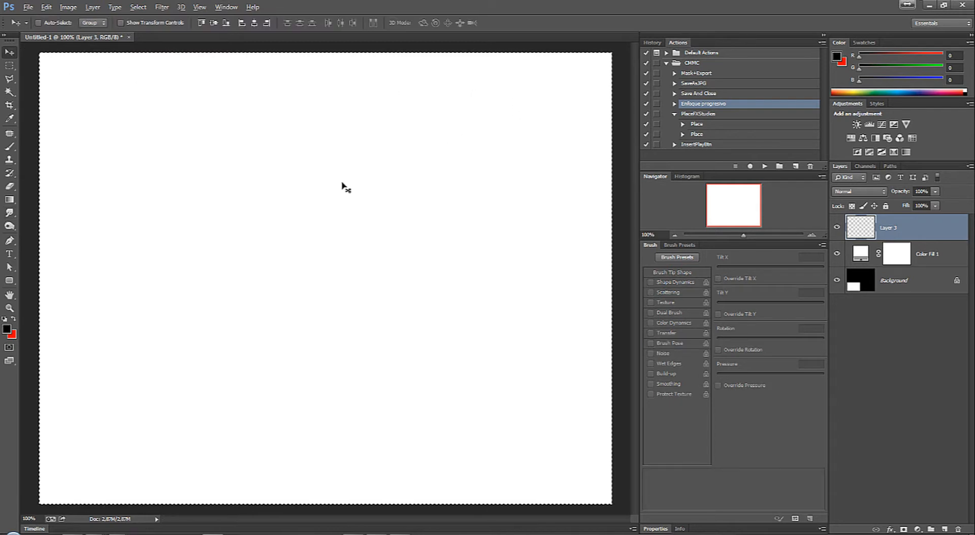
key("ctrl+v")
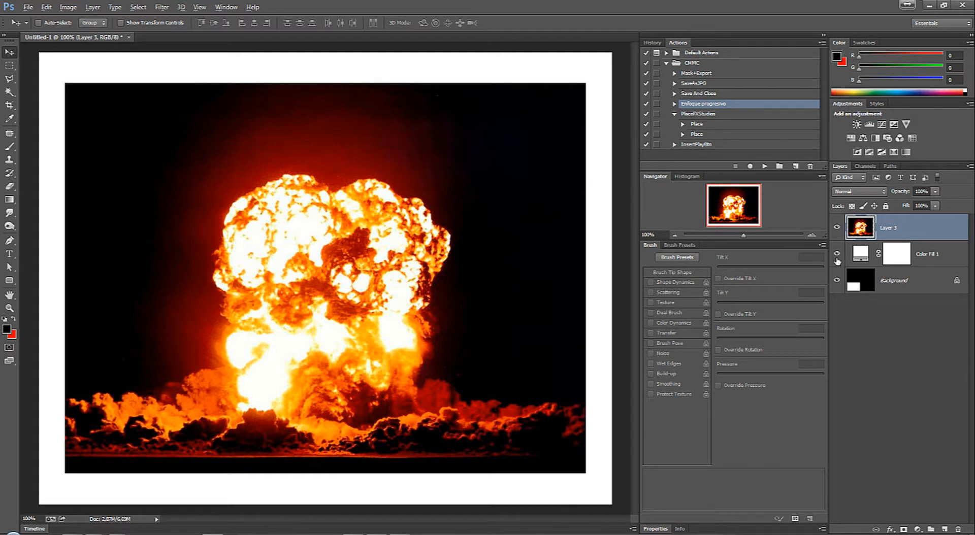
double_click(861, 254)
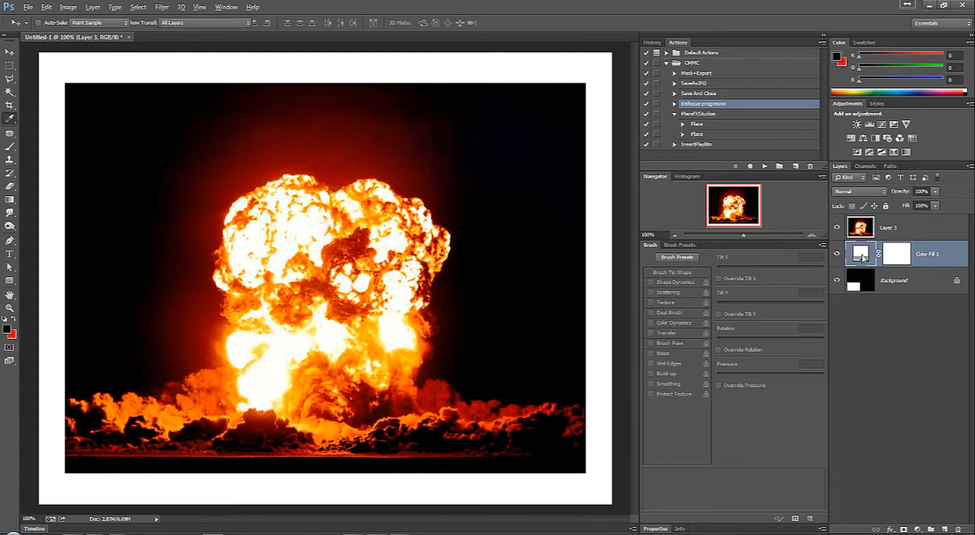
left_click(841, 151)
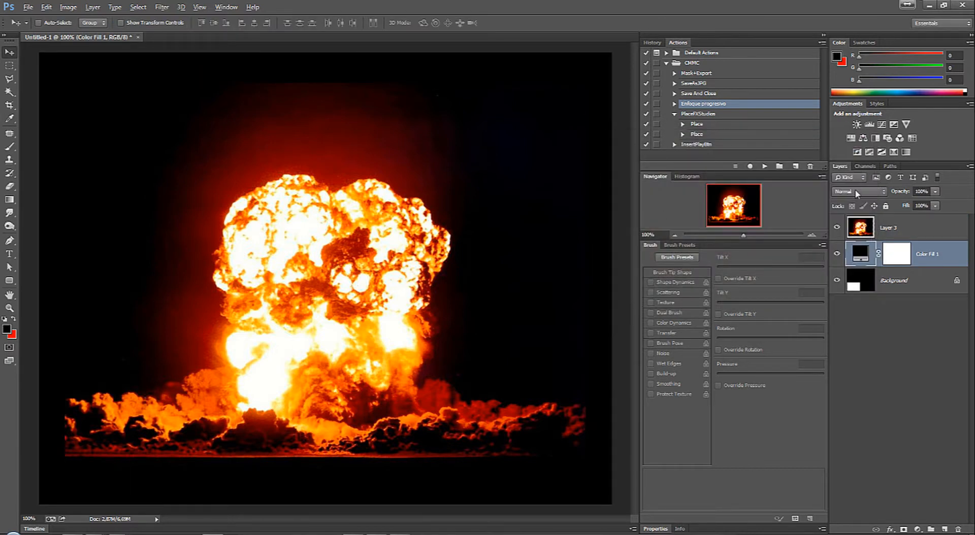
Step: Add a Black & White adjustment layer above the explosion photo on Layer 3
left_click(920, 227)
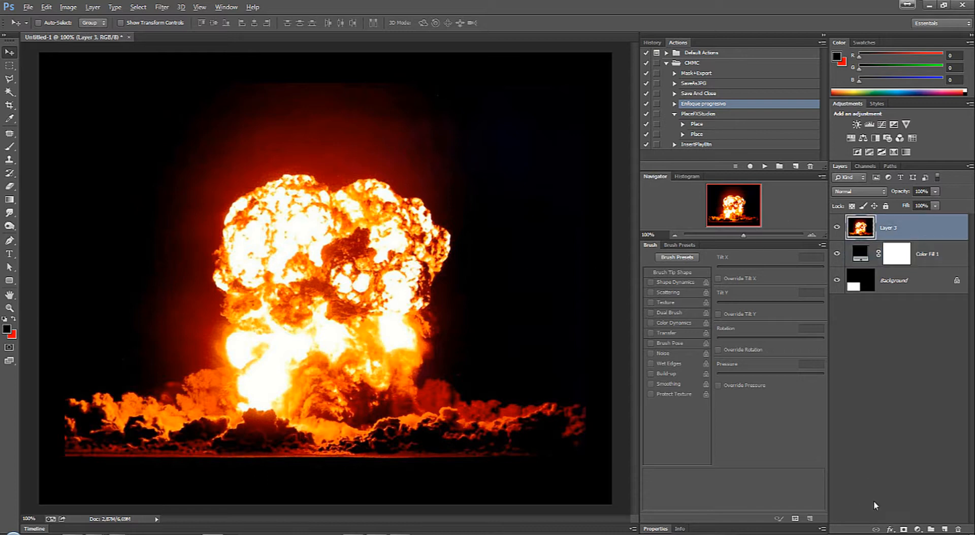
left_click(917, 528)
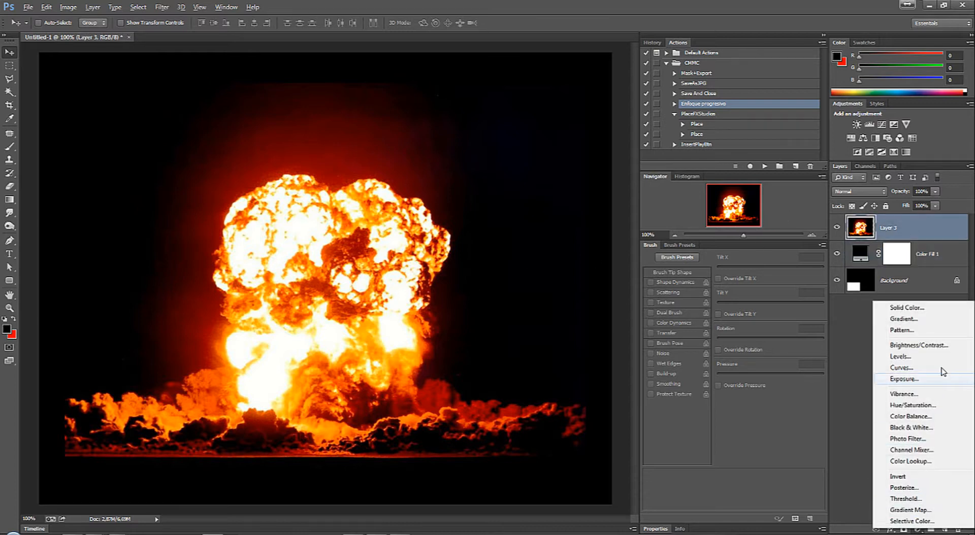
left_click(930, 427)
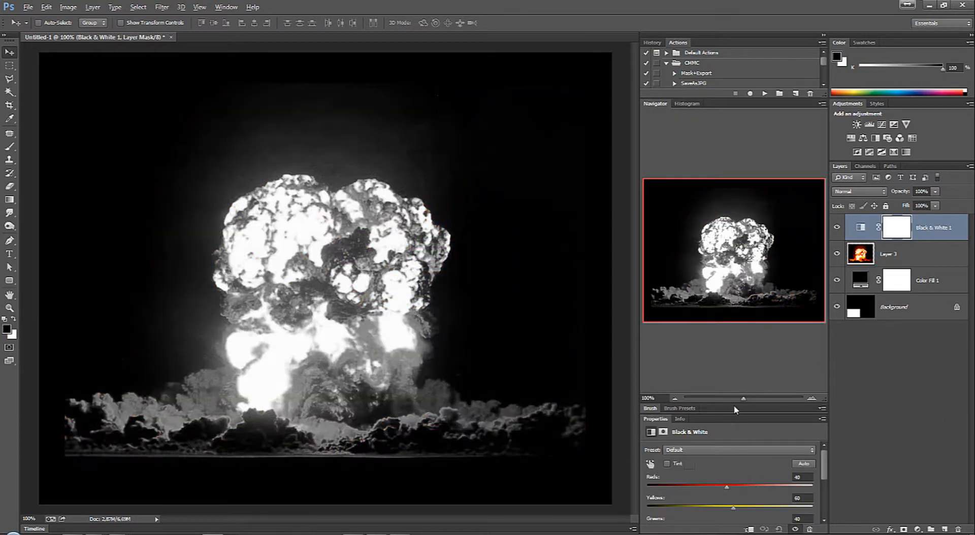
left_click(917, 529)
left_click(855, 498)
Step: Set the Black & White mix to Reds 8, Yellows 71, Greens 68, Cyans 54, Blues -200 and Magentas -64
left_click(862, 229)
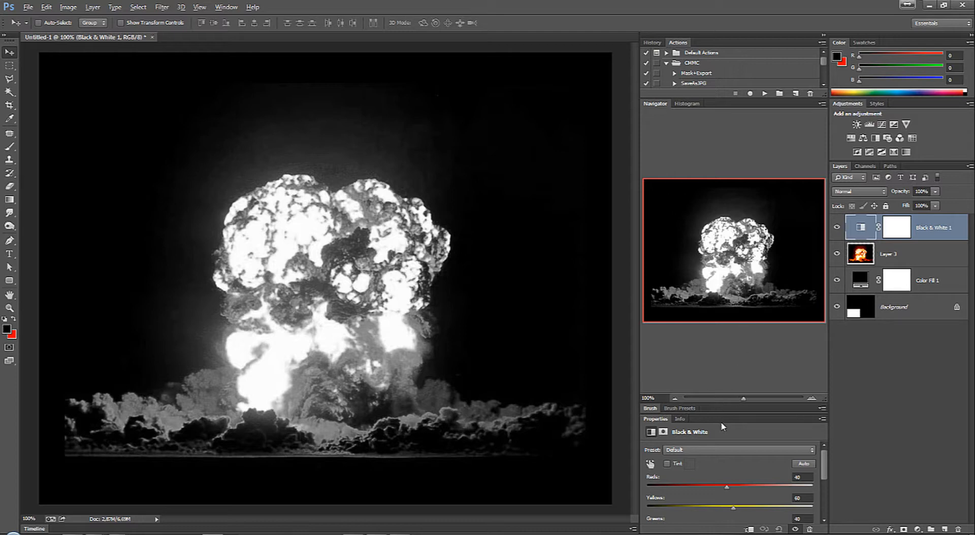
left_click_drag(721, 415, 721, 302)
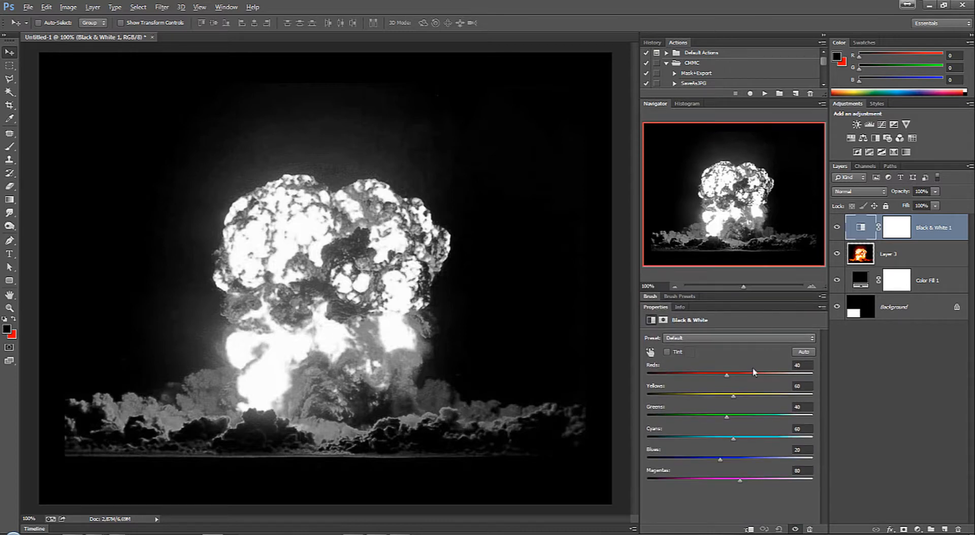
left_click_drag(726, 376, 763, 417)
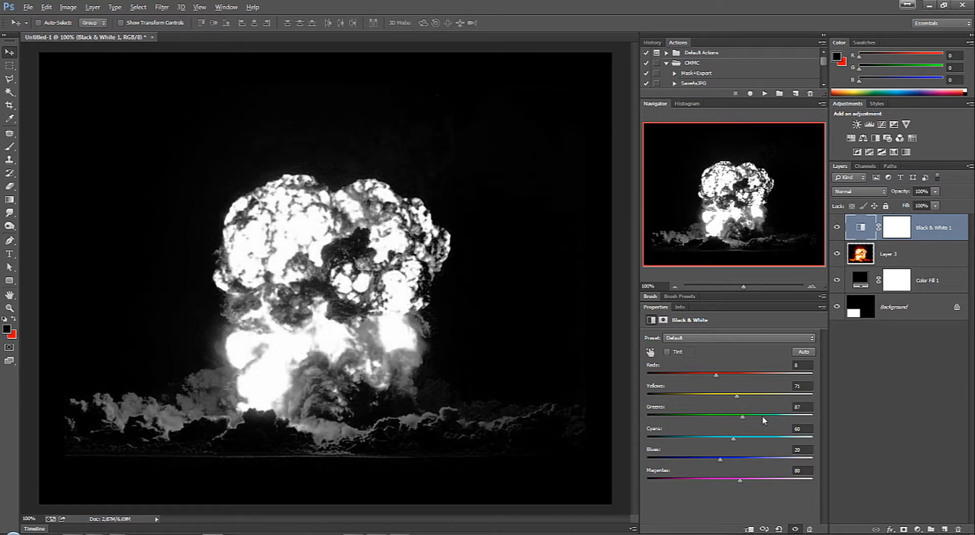
left_click_drag(721, 459, 643, 468)
left_click_drag(745, 483, 851, 477)
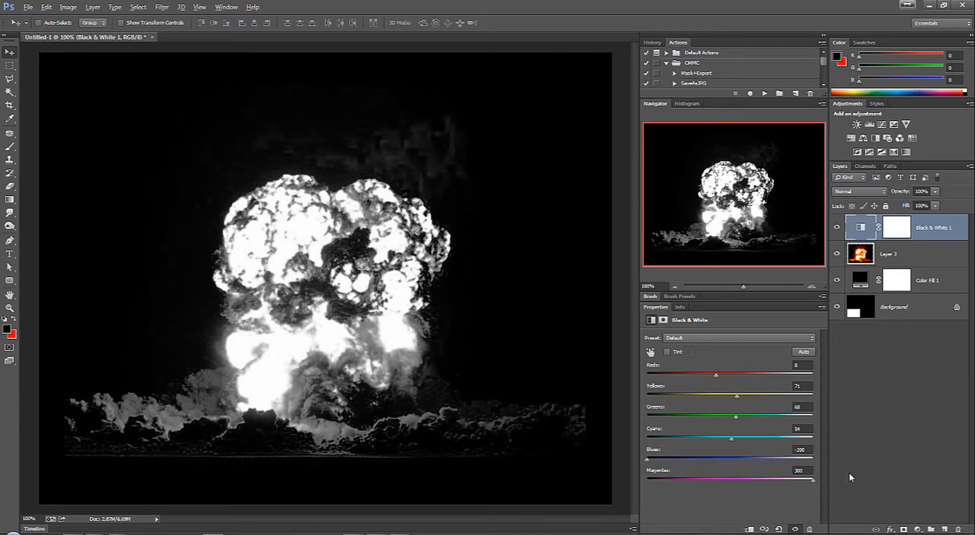
left_click_drag(788, 482, 677, 486)
left_click_drag(598, 489, 653, 496)
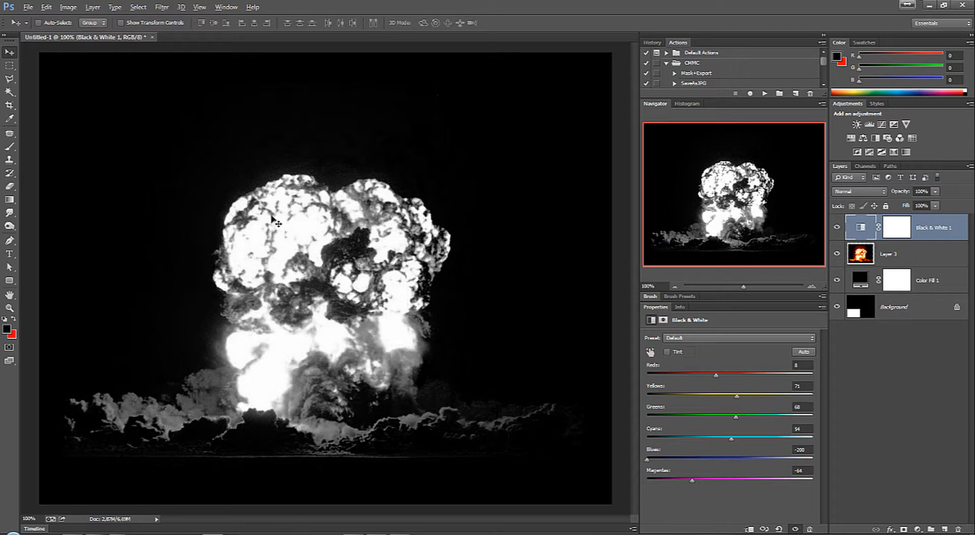
Step: Try merging Black & White 1, Layer 3 and Color Fill 1 into one layer, and undo the merges
left_click(920, 254, "shift")
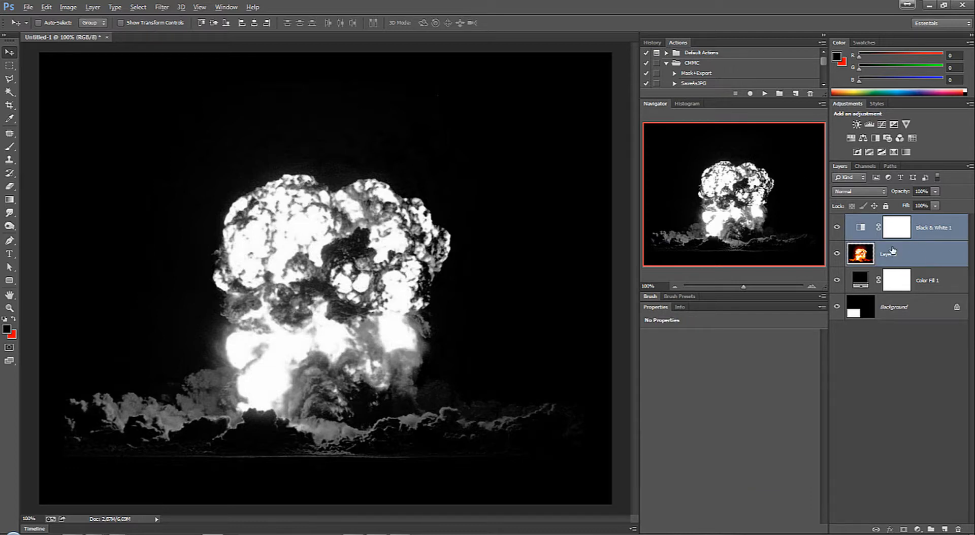
left_click(964, 233)
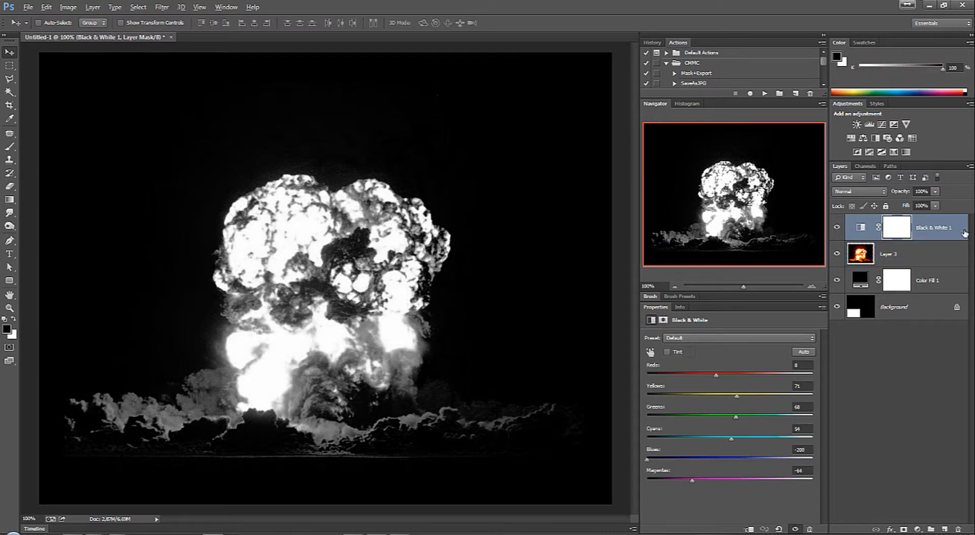
left_click(917, 260, "shift")
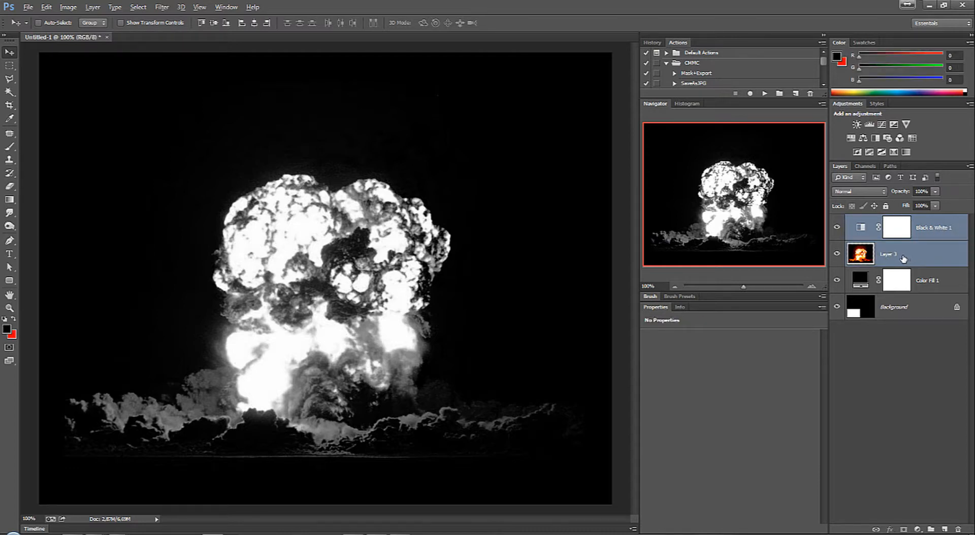
key("ctrl+e")
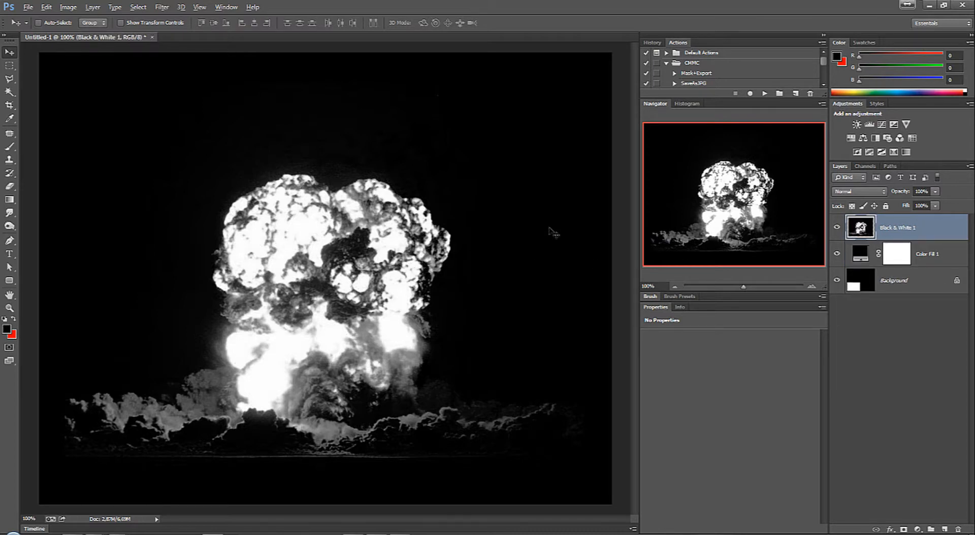
left_click(864, 255, "shift")
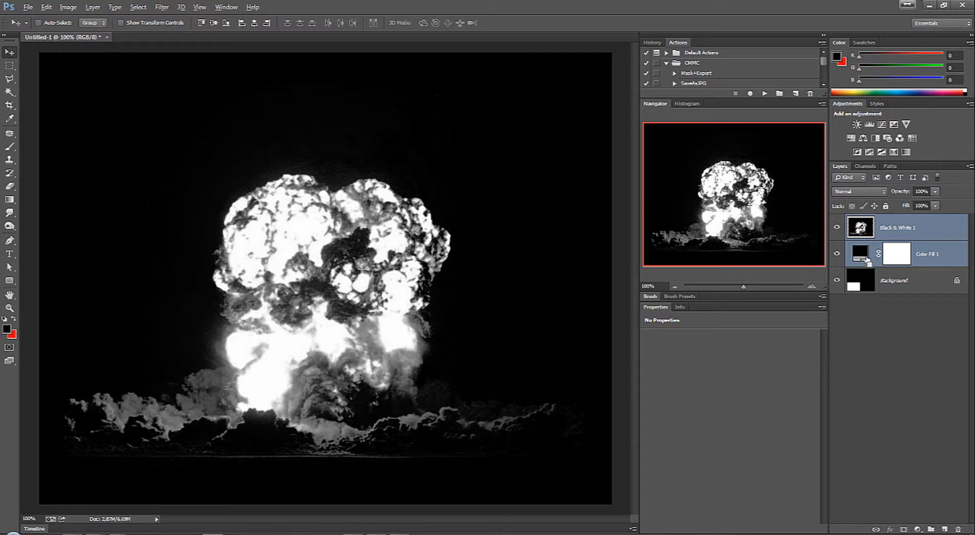
key("ctrl+e")
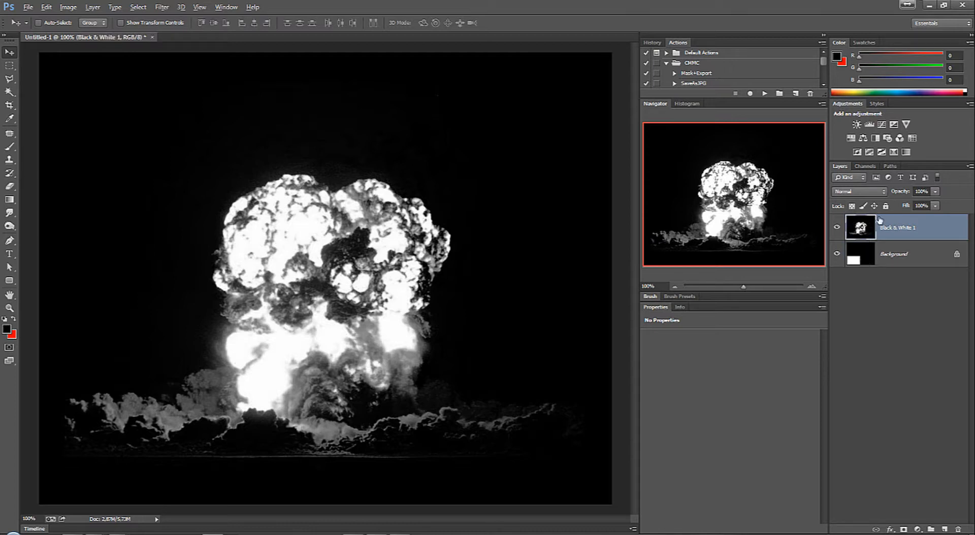
key("ctrl+z")
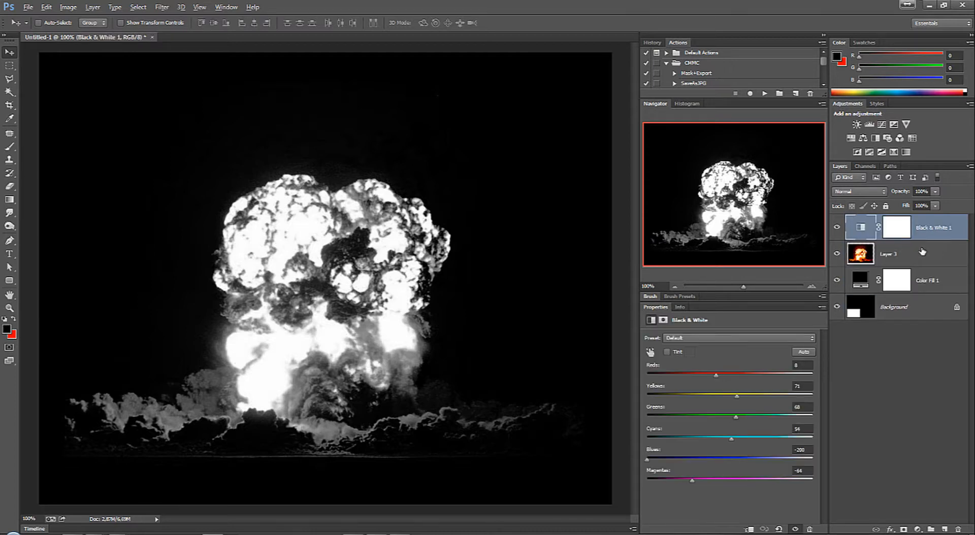
Step: Copy the merged contents of the entire canvas and paste them as a new layer on top
key("ctrl+a")
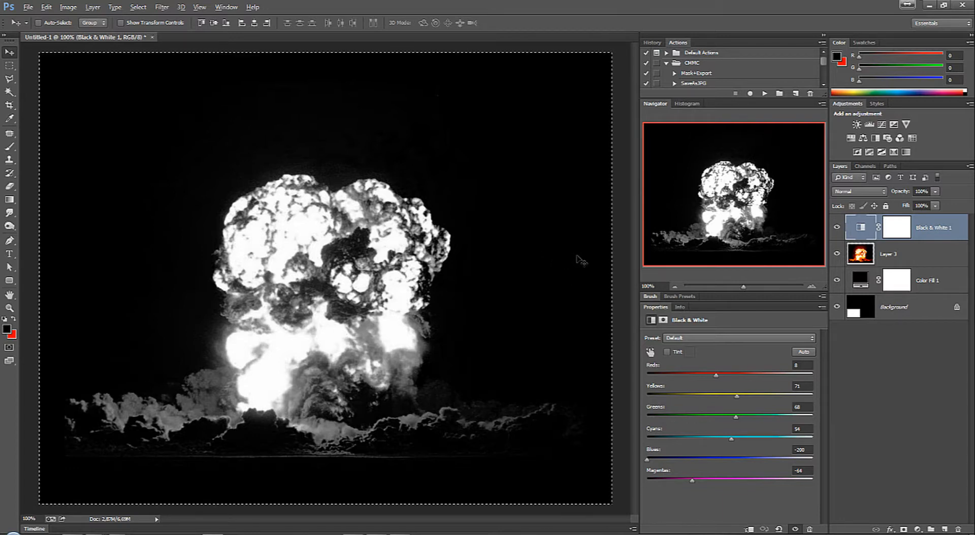
left_click(45, 7)
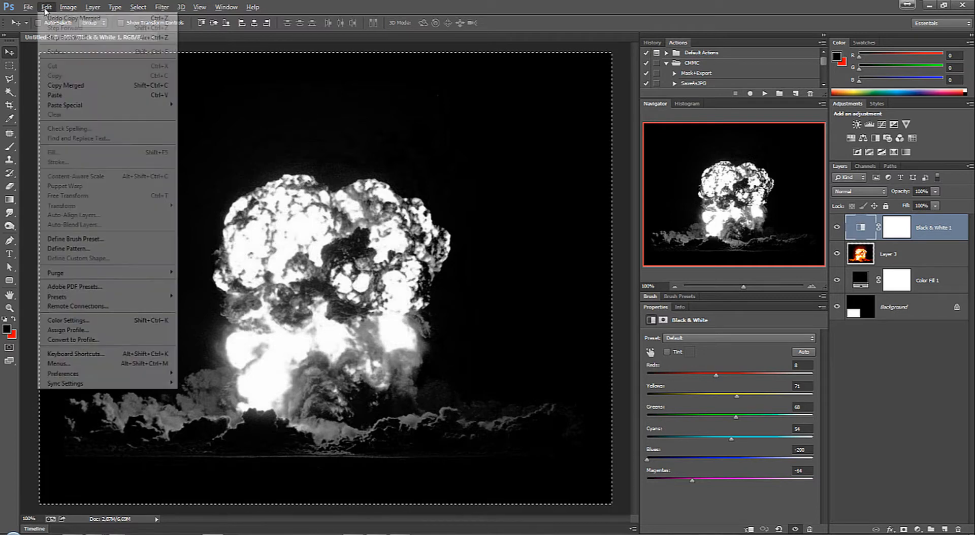
left_click(85, 86)
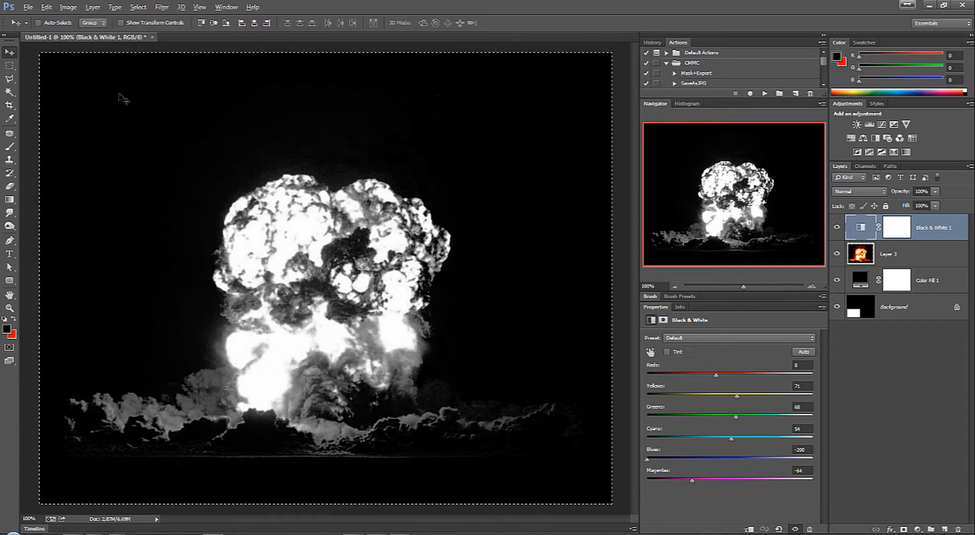
key("ctrl+v")
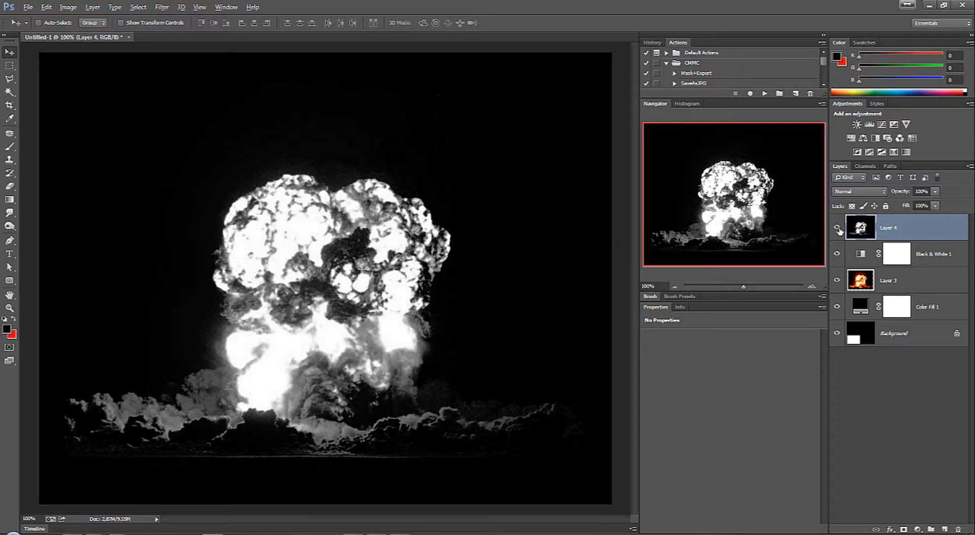
Step: Hide all the layers below Layer 4 and duplicate Layer 4
left_click_drag(840, 255, 834, 344)
left_click(837, 228)
left_click(838, 228)
left_click_drag(935, 227, 945, 528)
Step: Try a Surface Blur with an 11-pixel radius and a threshold of 32 levels on Layer 4 copy
key("alt+t")
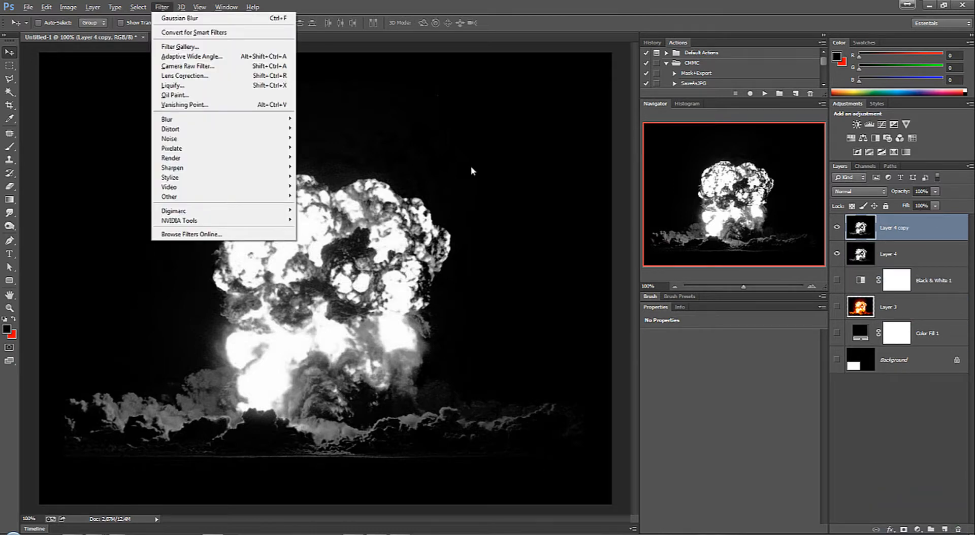
mouse_move(264, 121)
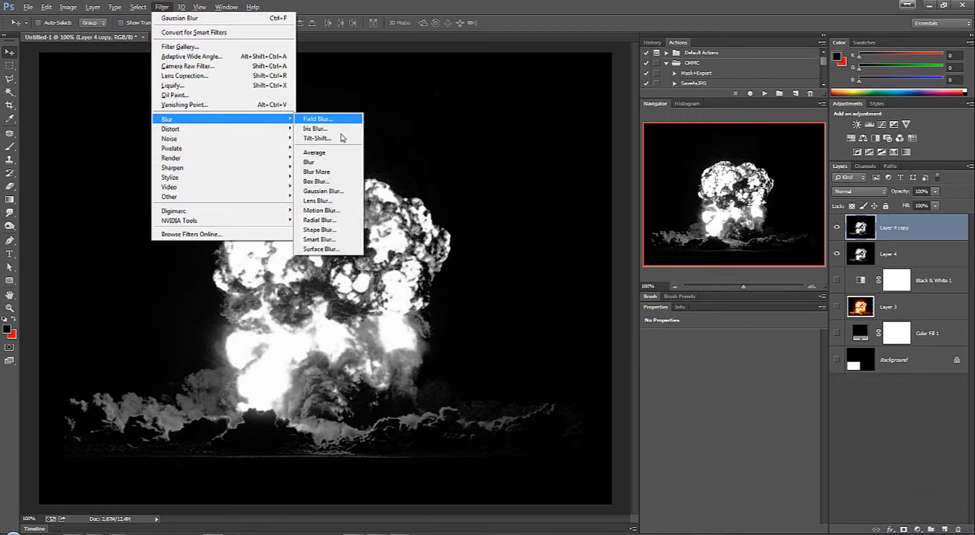
left_click(327, 251)
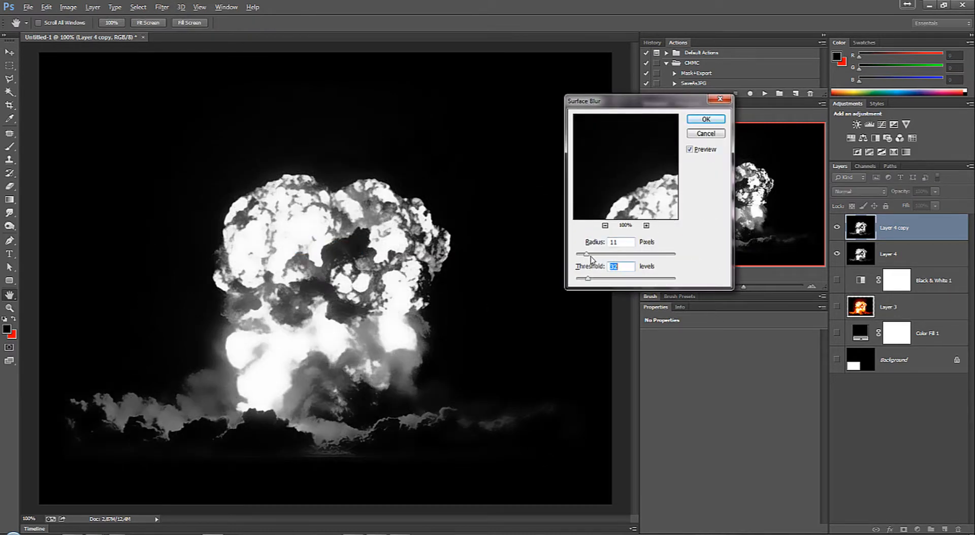
left_click(706, 119)
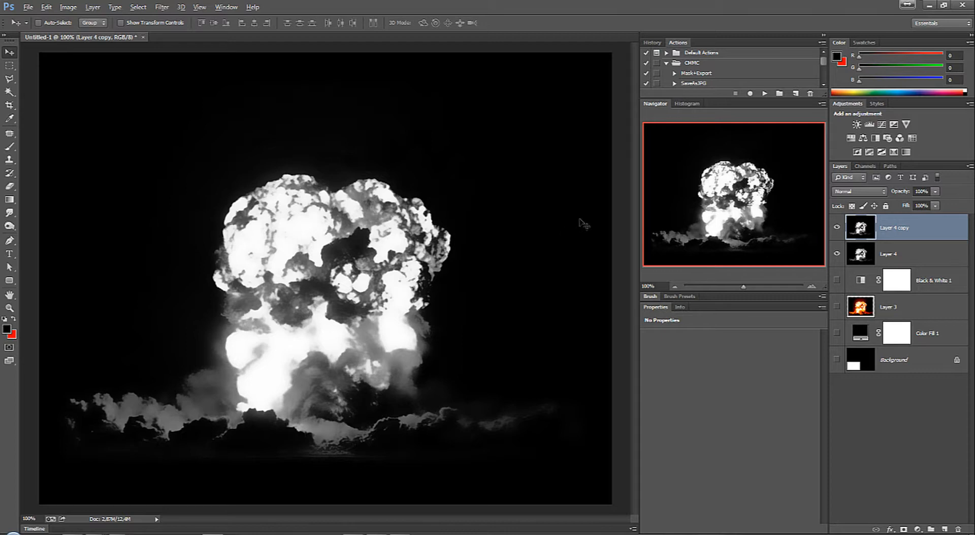
Step: Apply a Surface Blur to only the Red channel of Layer 4 copy, with radius 17 pixels and threshold 16 levels
left_click(873, 167)
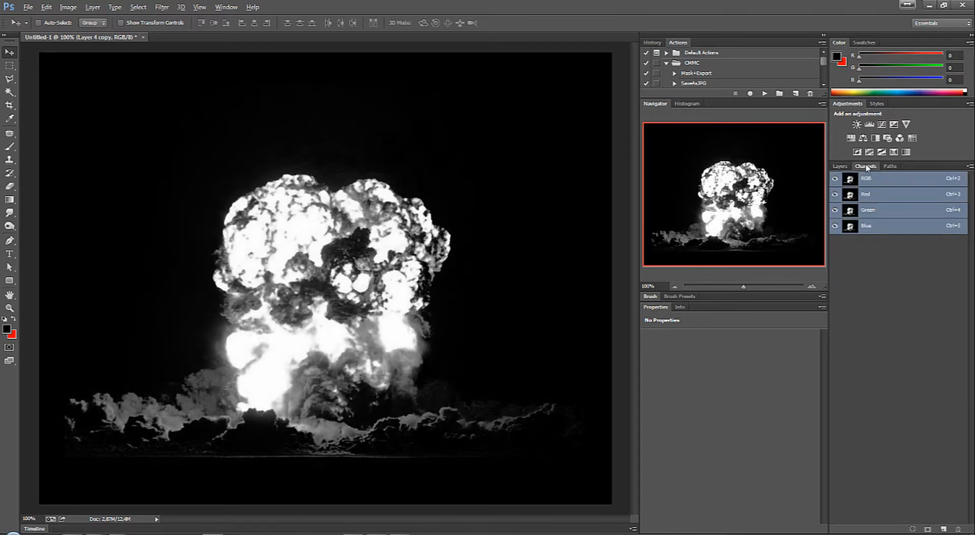
left_click(874, 200)
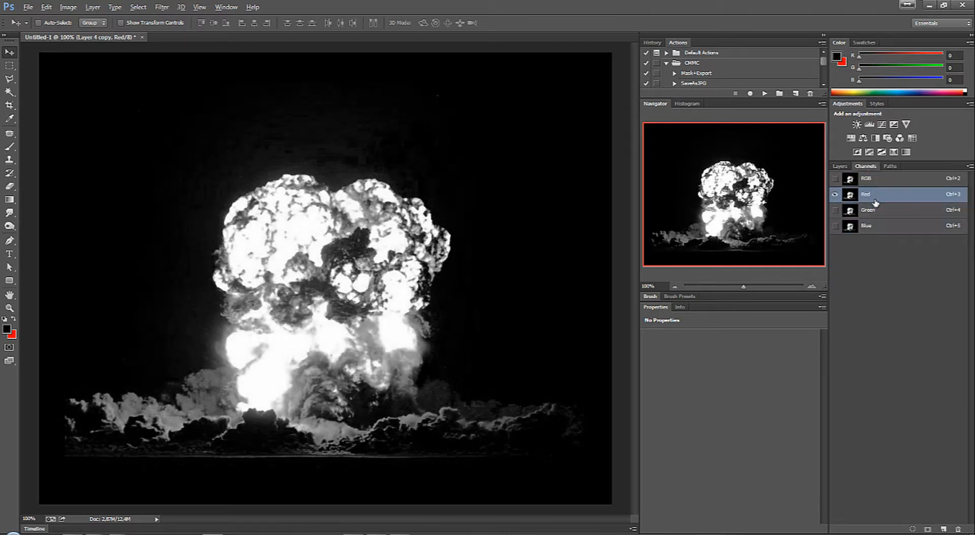
key("alt+t")
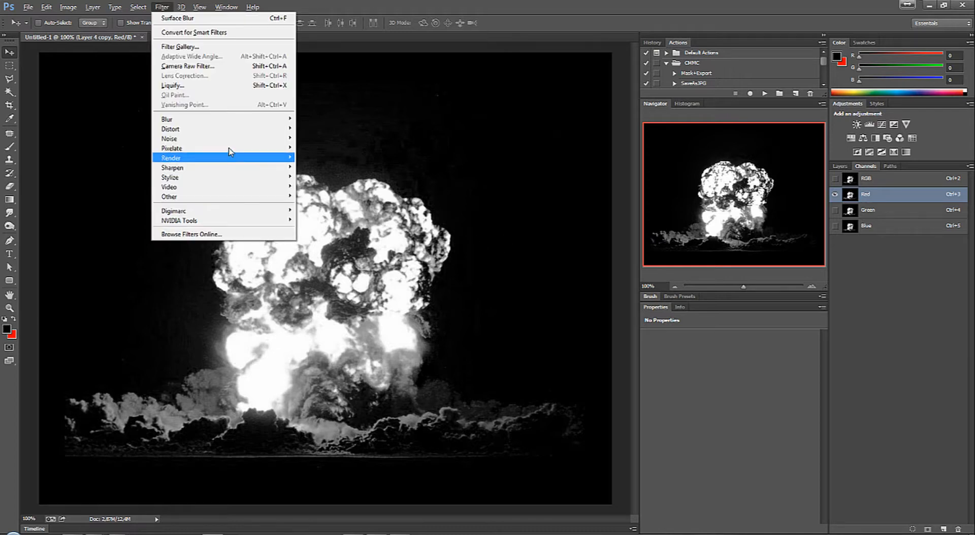
mouse_move(257, 118)
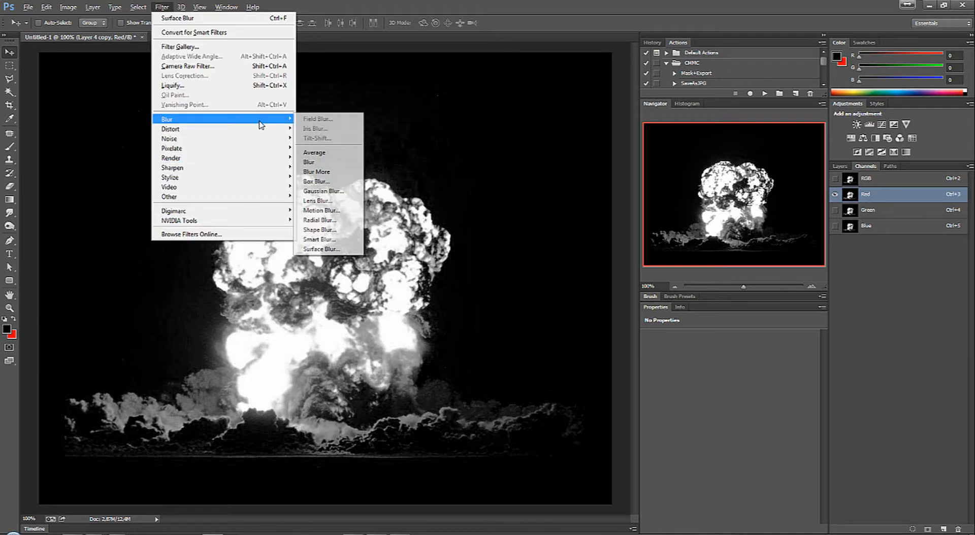
left_click(325, 247)
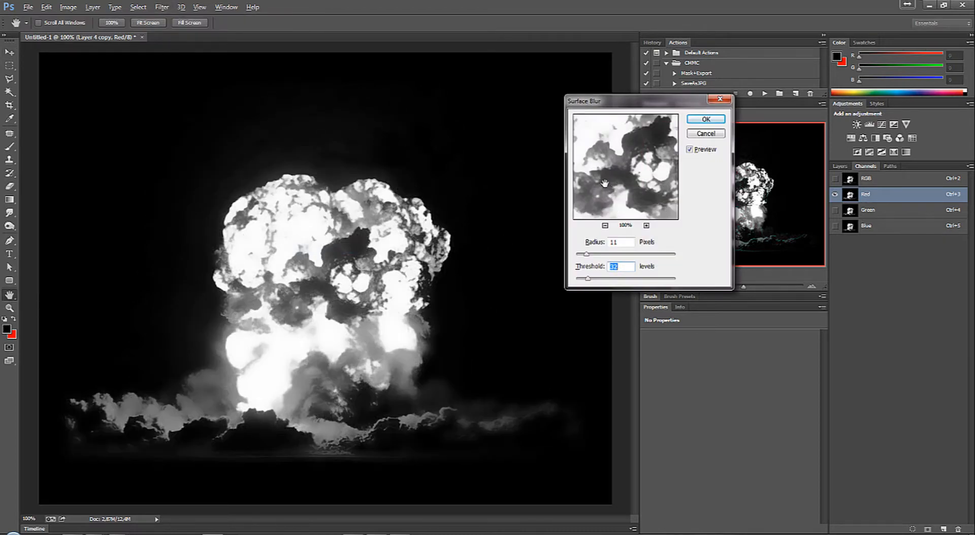
left_click_drag(586, 254, 585, 279)
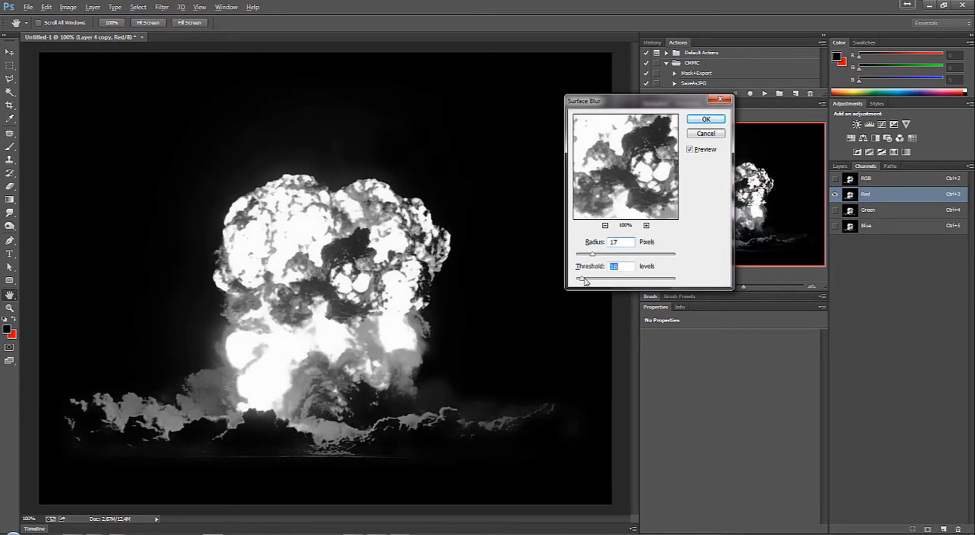
left_click(721, 123)
Step: Apply a Surface Blur to only the Green channel of Layer 4 copy, with radius 14 pixels and threshold 14 levels
left_click(889, 211)
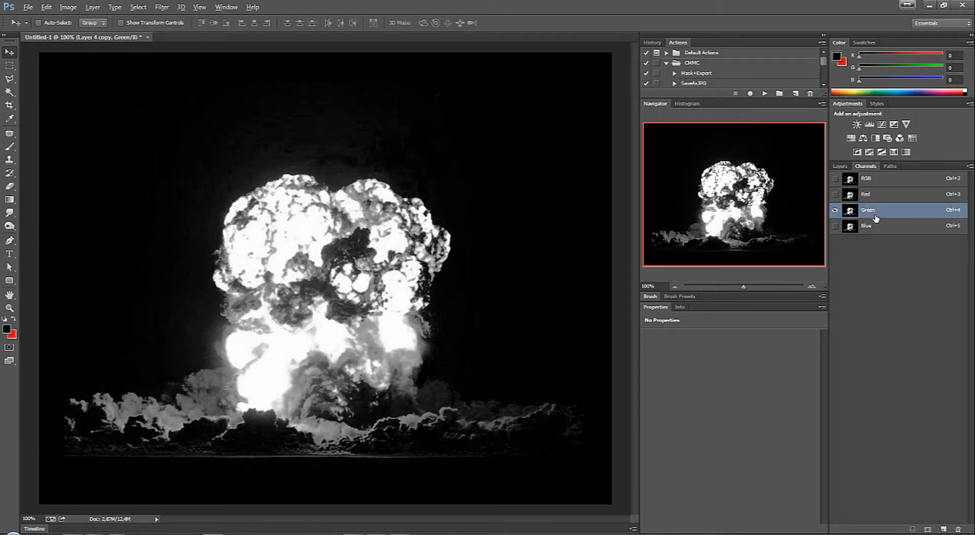
left_click(162, 7)
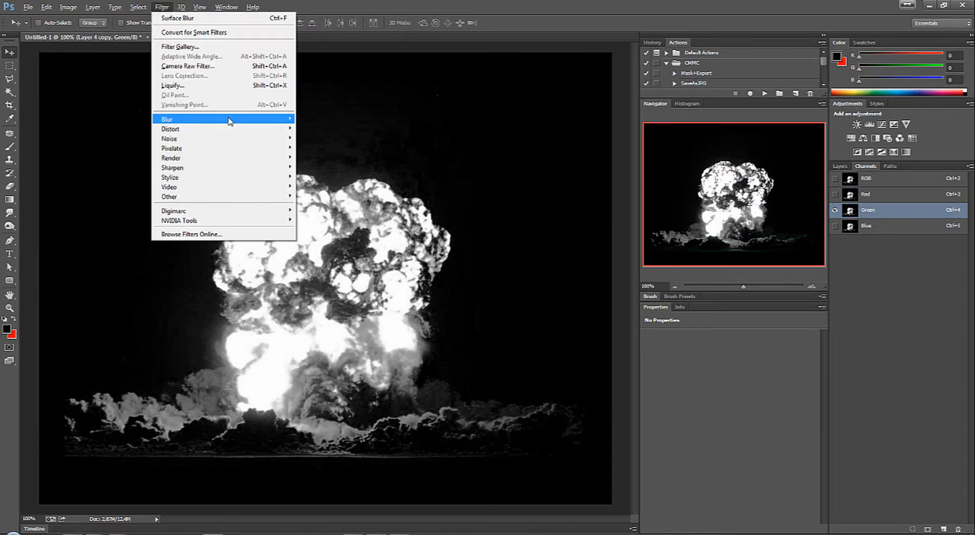
mouse_move(257, 119)
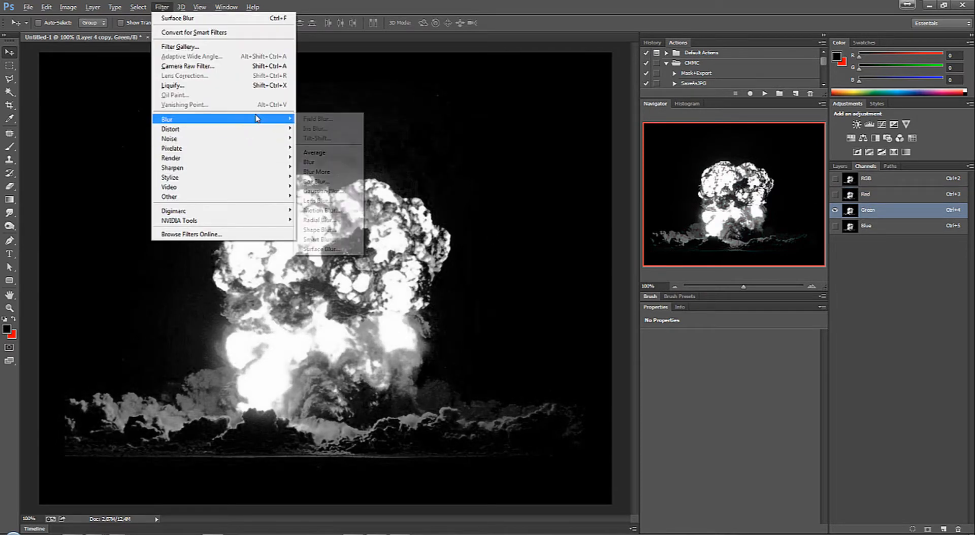
left_click(320, 249)
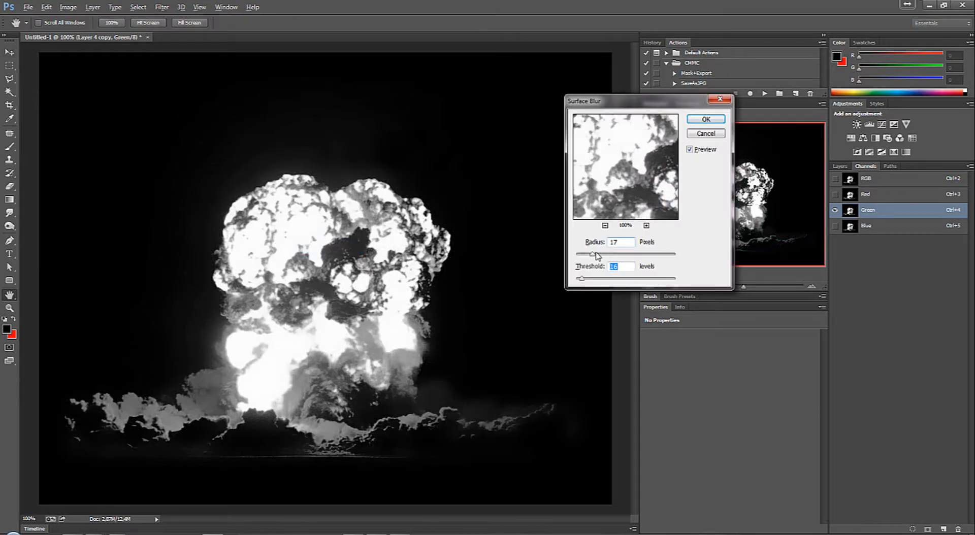
left_click_drag(592, 254, 579, 279)
left_click(707, 121)
Step: Apply a Surface Blur to only the Blue channel of Layer 4 copy, with radius 12 pixels and threshold 6 levels
left_click(889, 226)
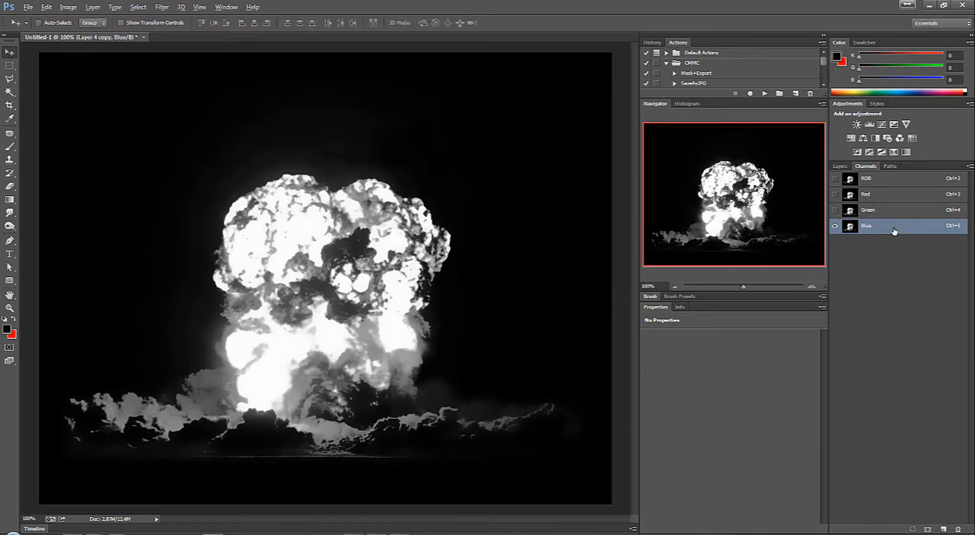
key("alt+t")
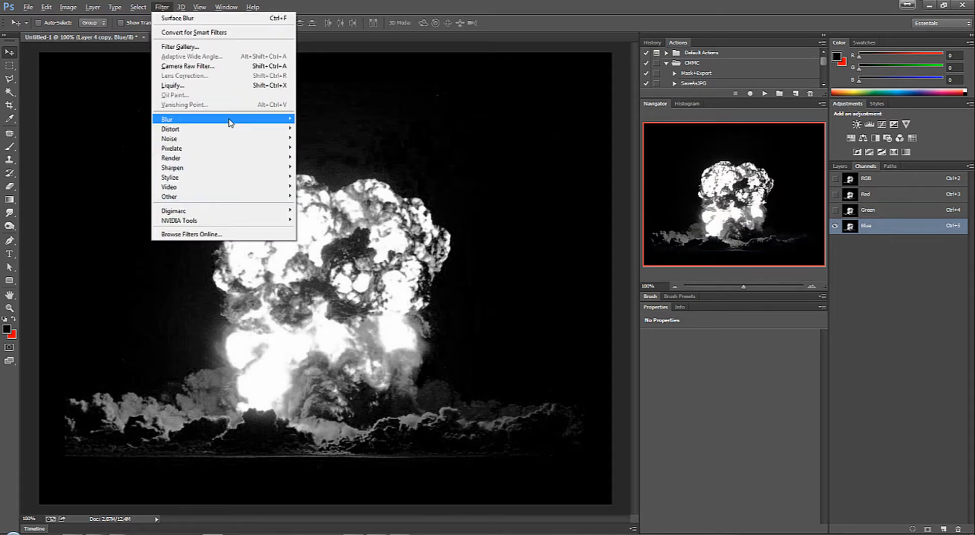
mouse_move(233, 120)
left_click(332, 254)
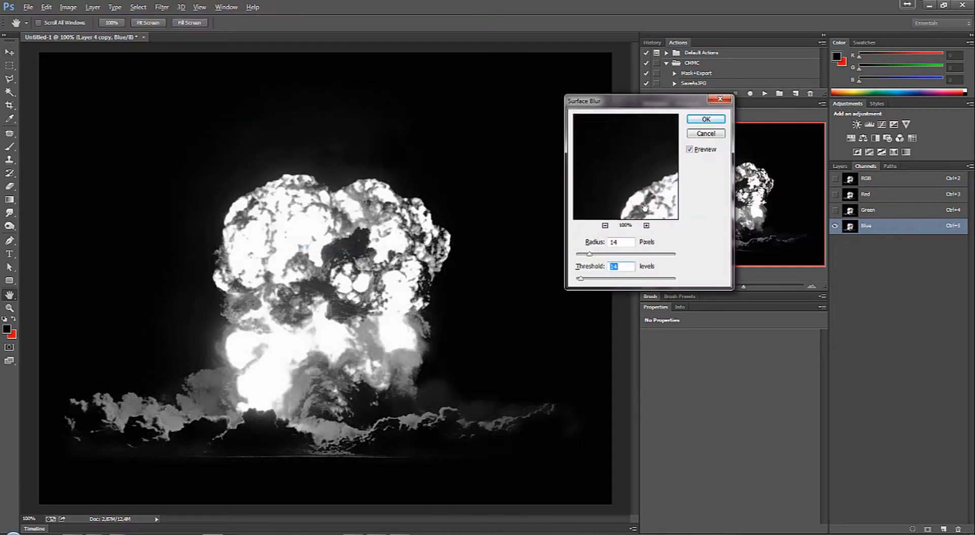
left_click_drag(579, 279, 588, 259)
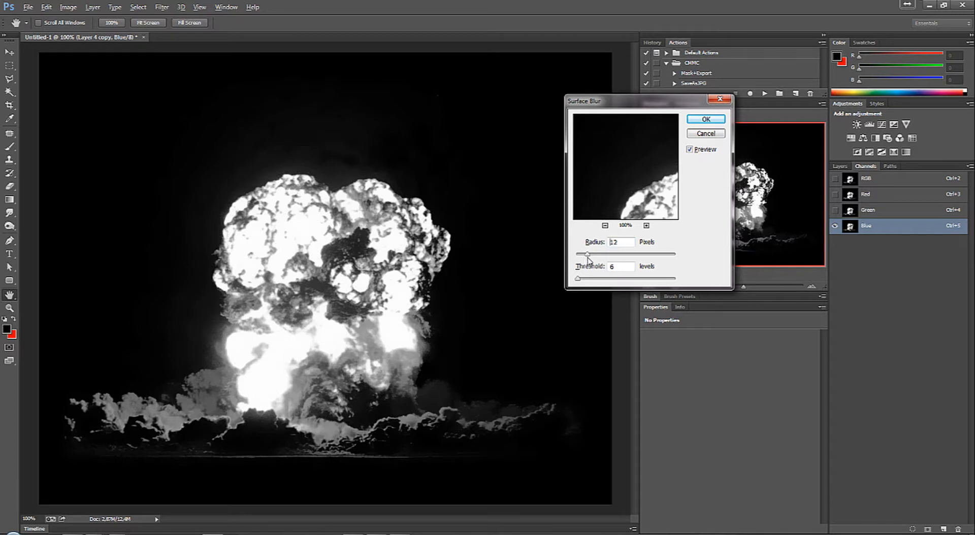
left_click(706, 120)
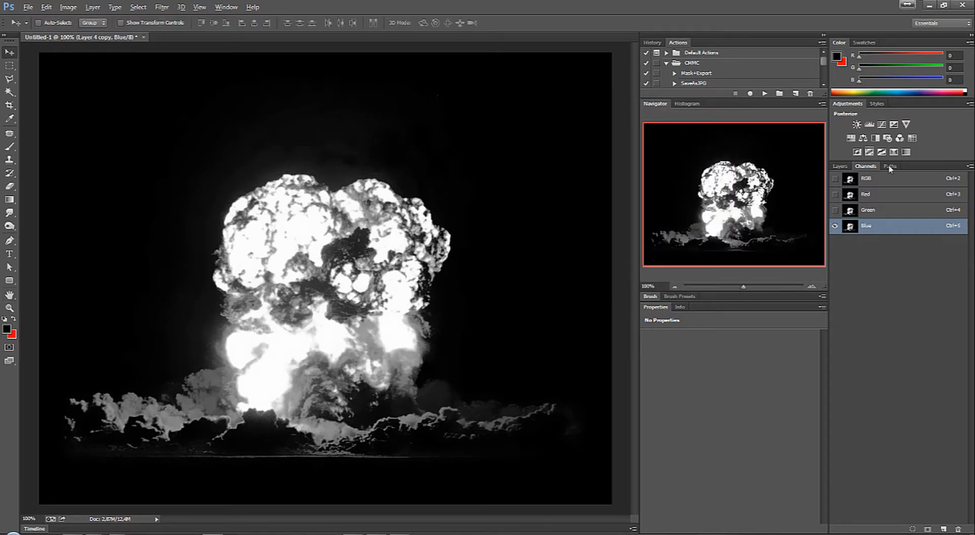
Step: With the RGB composite active again, lower Layer 4 copy's opacity to 53% and merge it with Layer 4
left_click(845, 173)
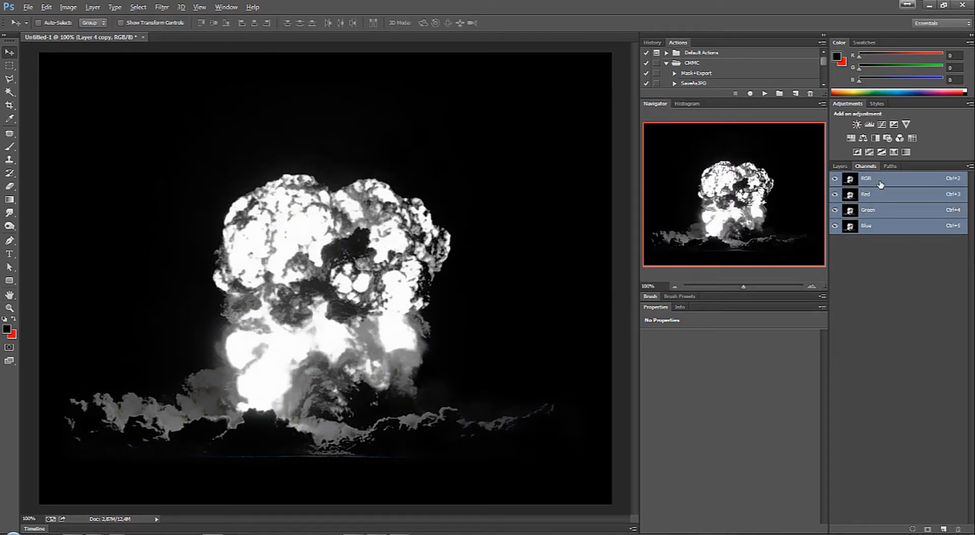
left_click(840, 166)
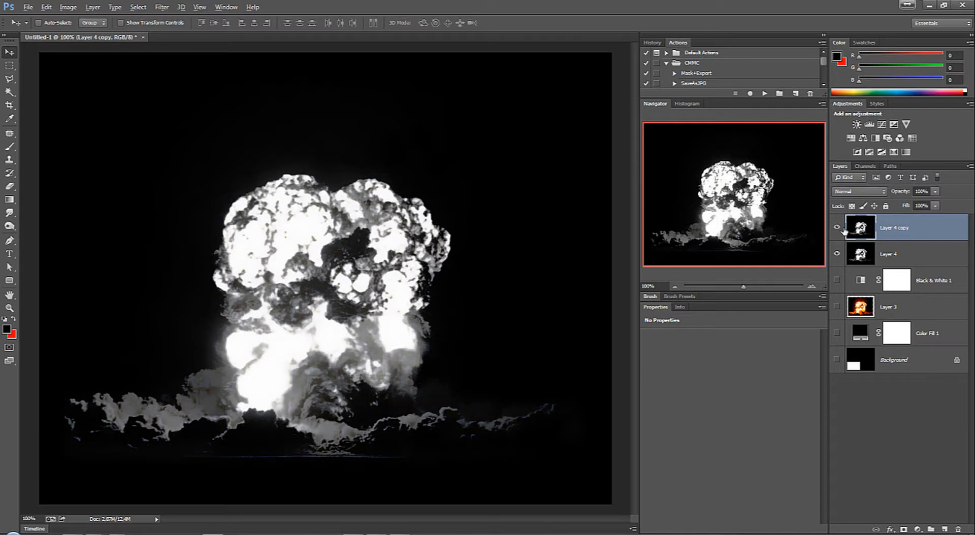
left_click(935, 193)
left_click_drag(899, 203, 895, 204)
left_click_drag(906, 211, 916, 210)
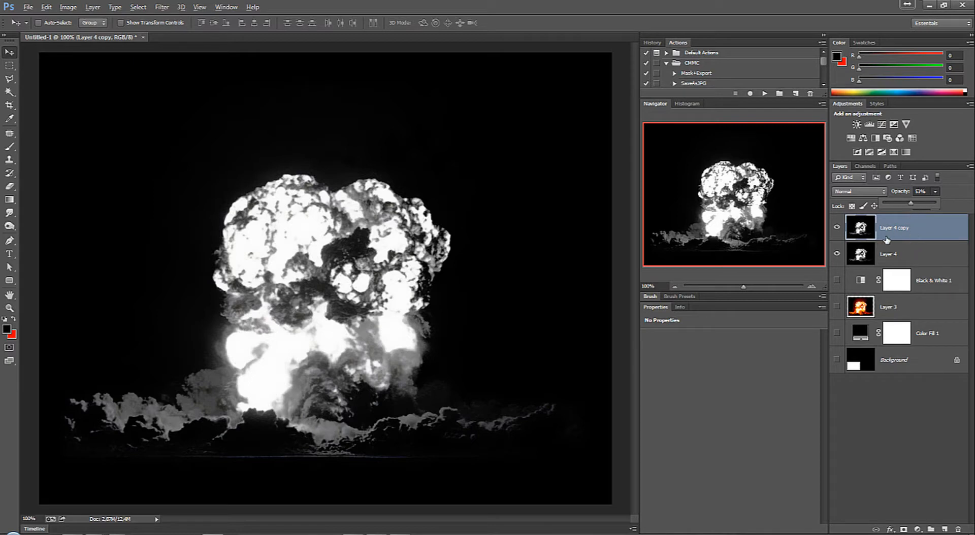
left_click(917, 258, "shift")
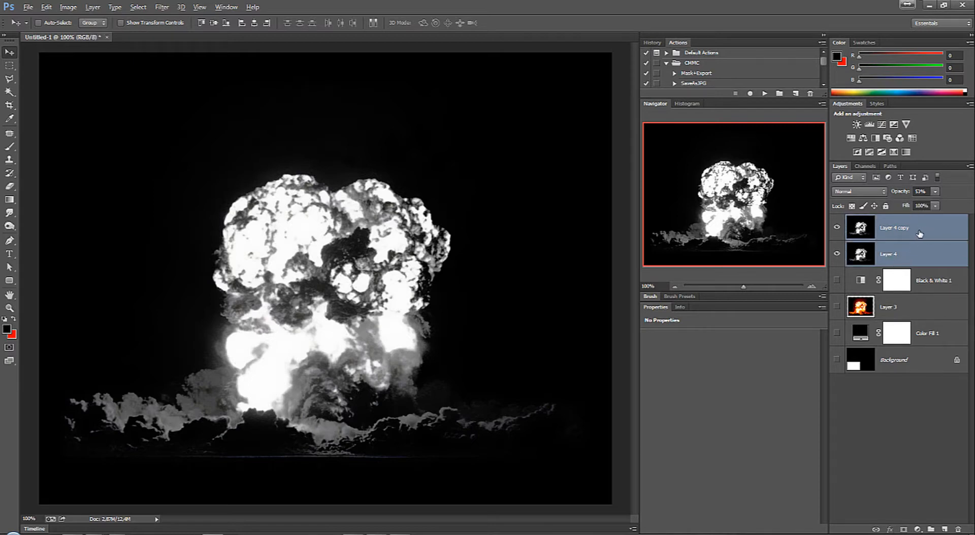
key("ctrl+e")
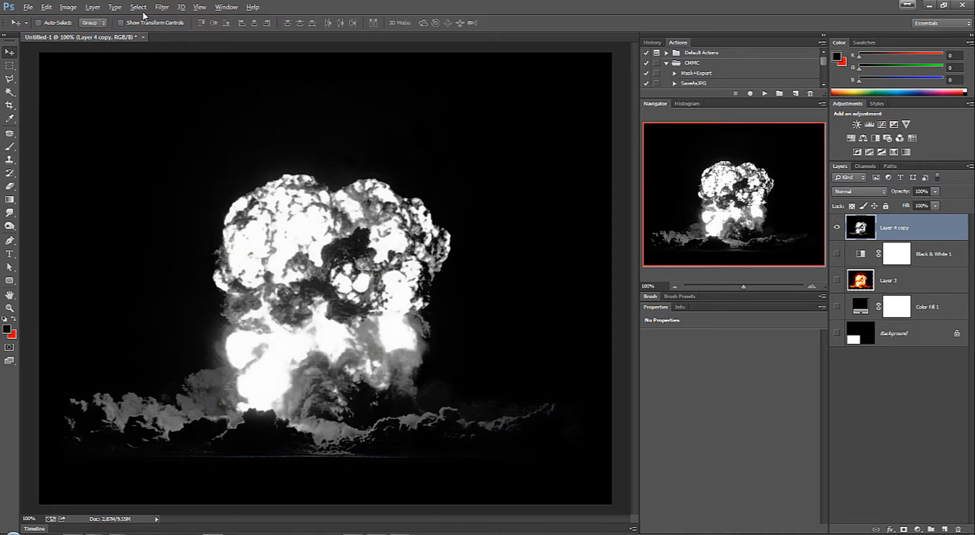
Step: Add 1% Gaussian, monochromatic noise to the merged Layer 4 copy
left_click(162, 8)
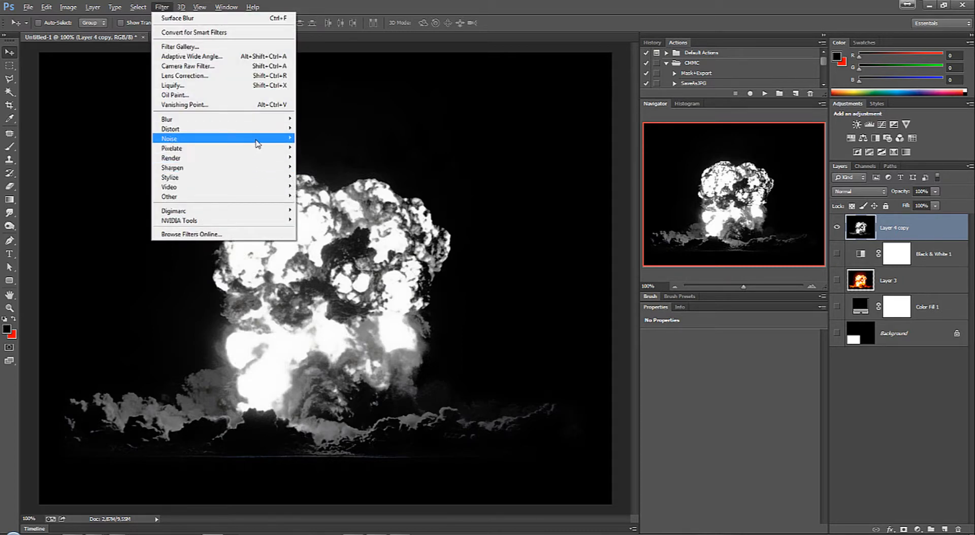
mouse_move(280, 143)
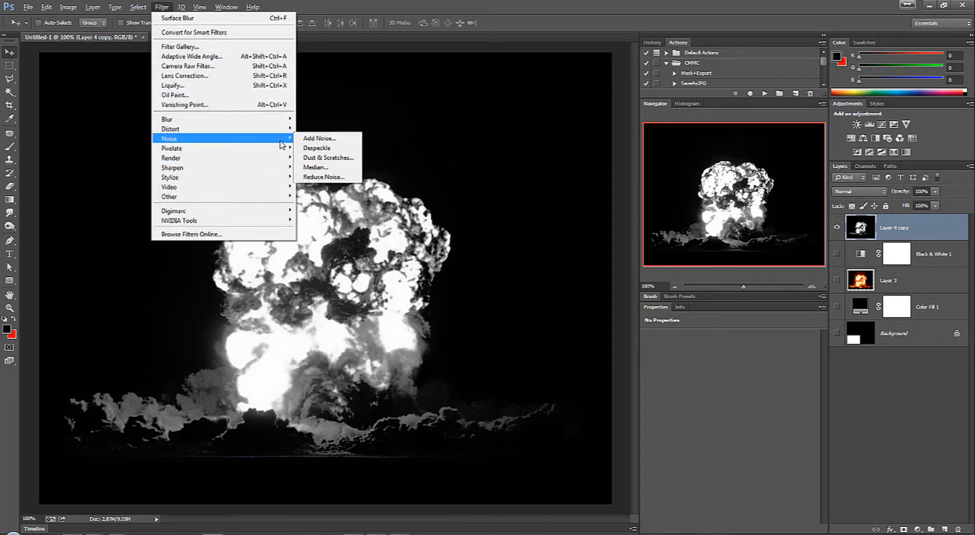
left_click(334, 143)
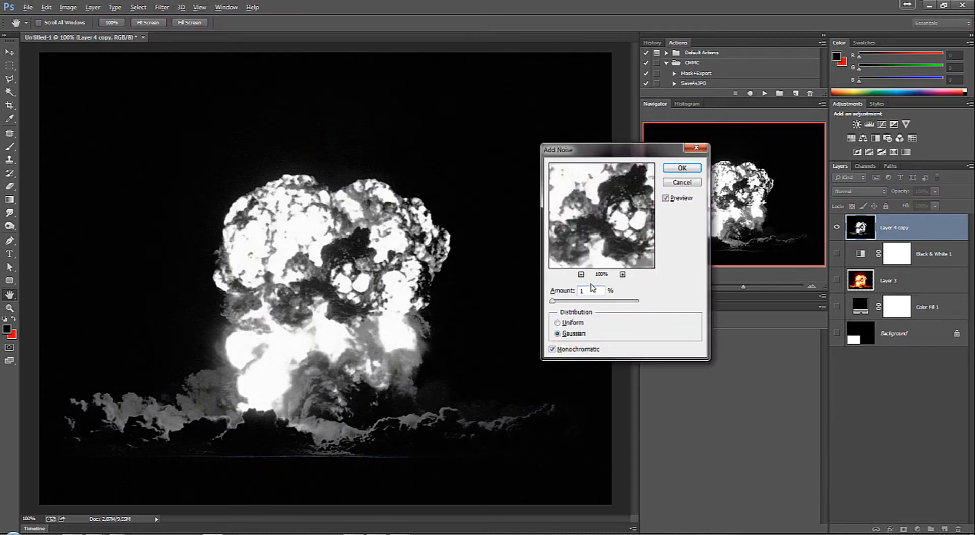
key("Tab")
left_click(681, 169)
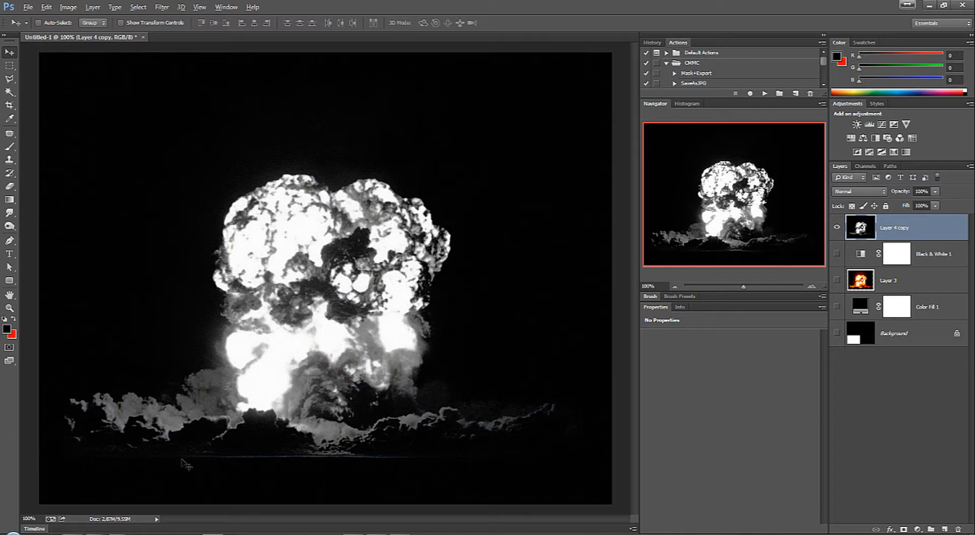
Step: Create an empty layer above Layer 4 copy and set up a much larger soft round brush with 0% hardness
left_click(944, 530)
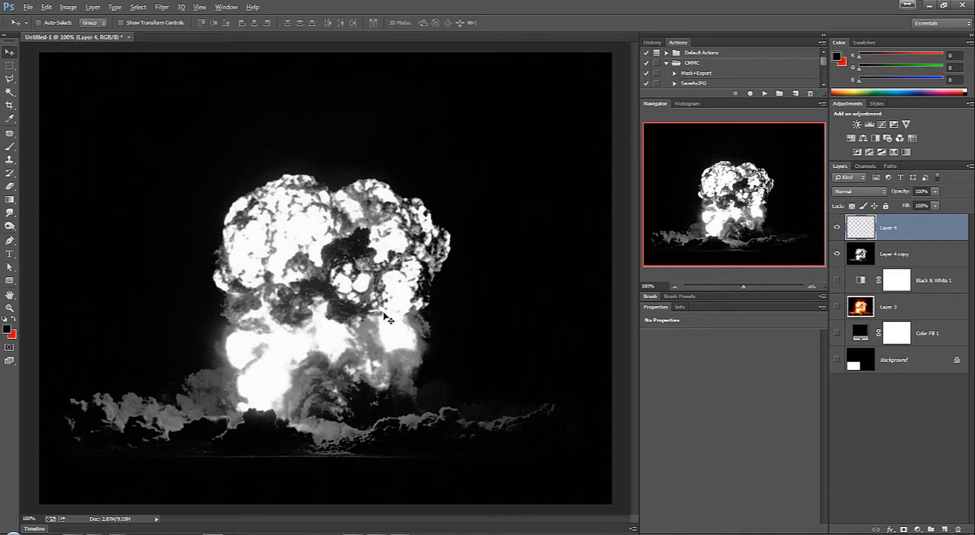
key("b")
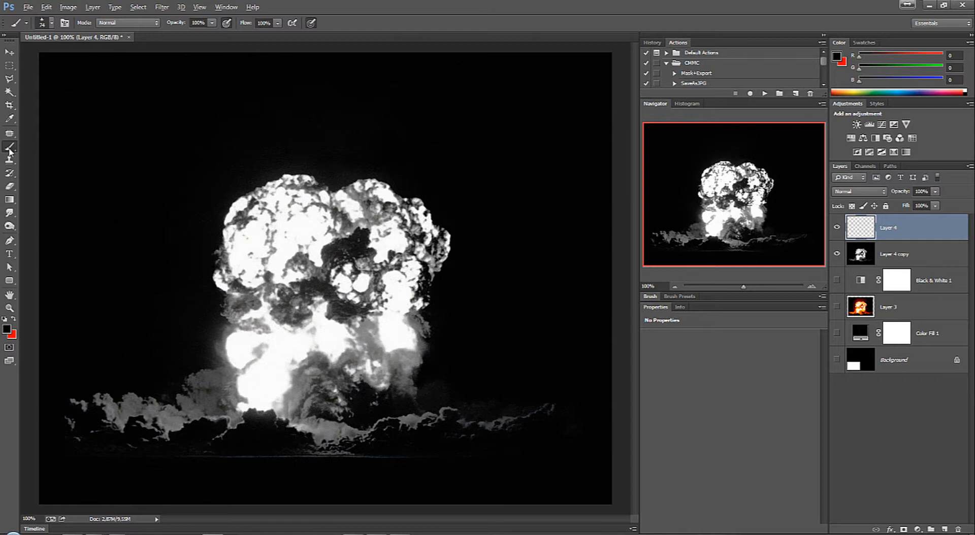
right_click(286, 180)
left_click_drag(526, 353, 526, 269)
left_click(345, 241)
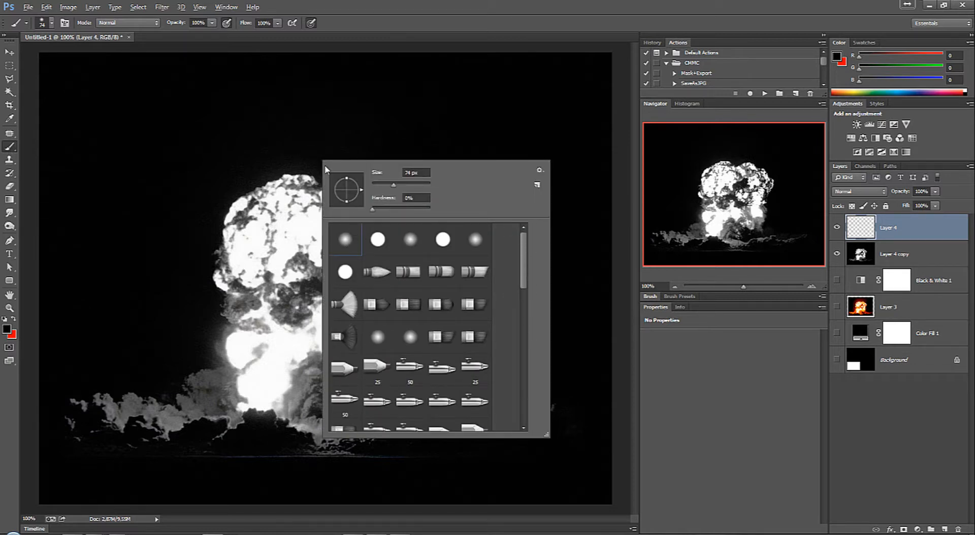
left_click_drag(394, 185, 420, 185)
key("Return")
Step: Fade the outer ends of the low clouds with black at 30% brush opacity, and merge the painted layer with Layer 4 copy
left_click(208, 24)
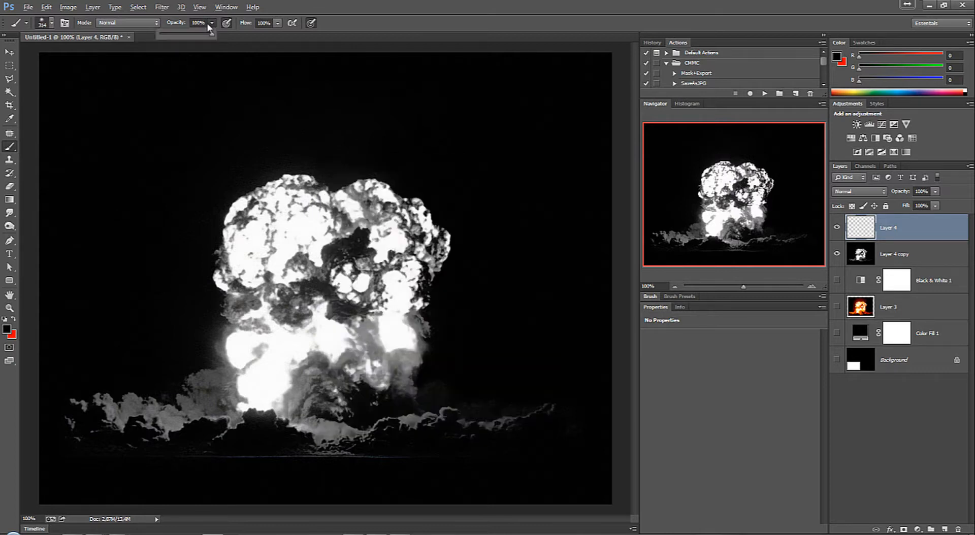
left_click_drag(176, 34, 175, 34)
key("Return")
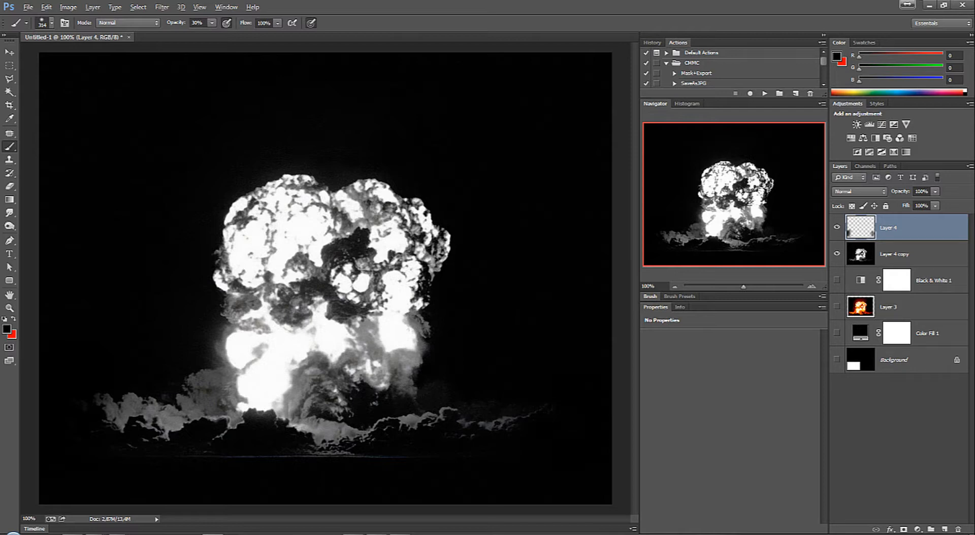
left_click(931, 254, "shift")
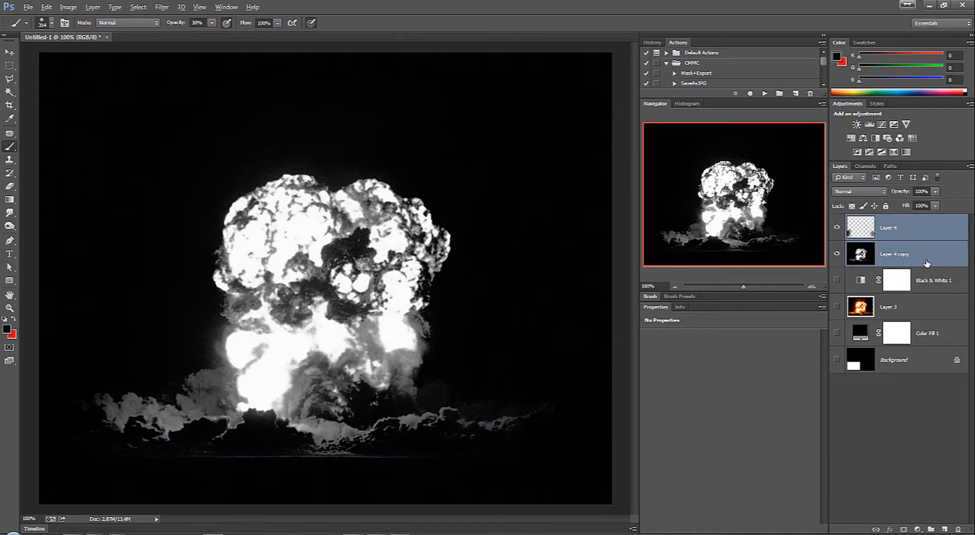
key("ctrl+e")
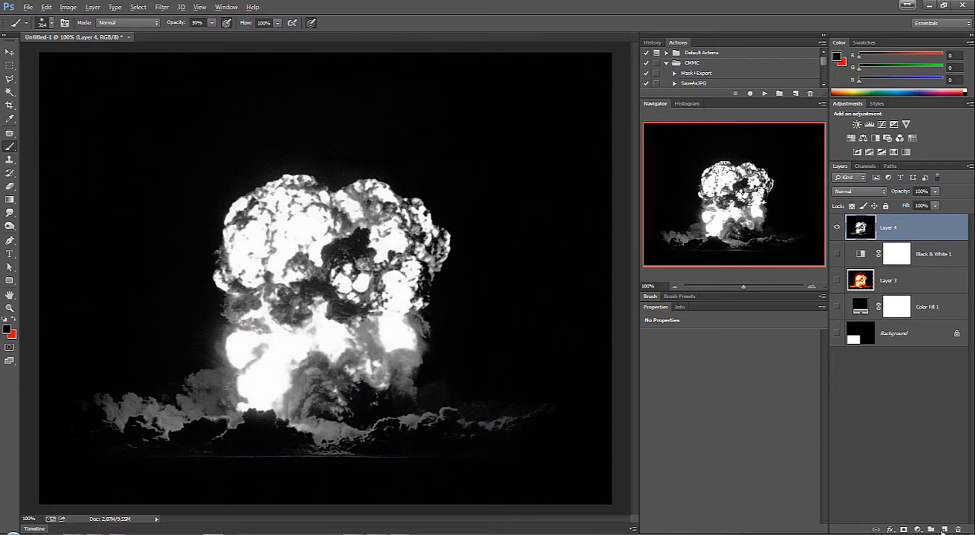
Step: Add a Levels adjustment layer above Layer 4 and raise its black input level slightly to deepen the shadows
left_click(917, 530)
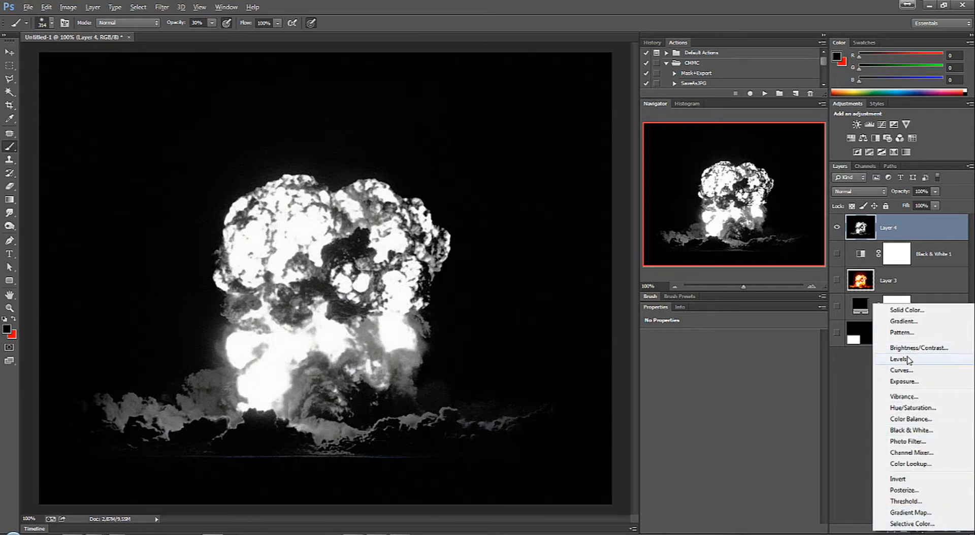
left_click(844, 487)
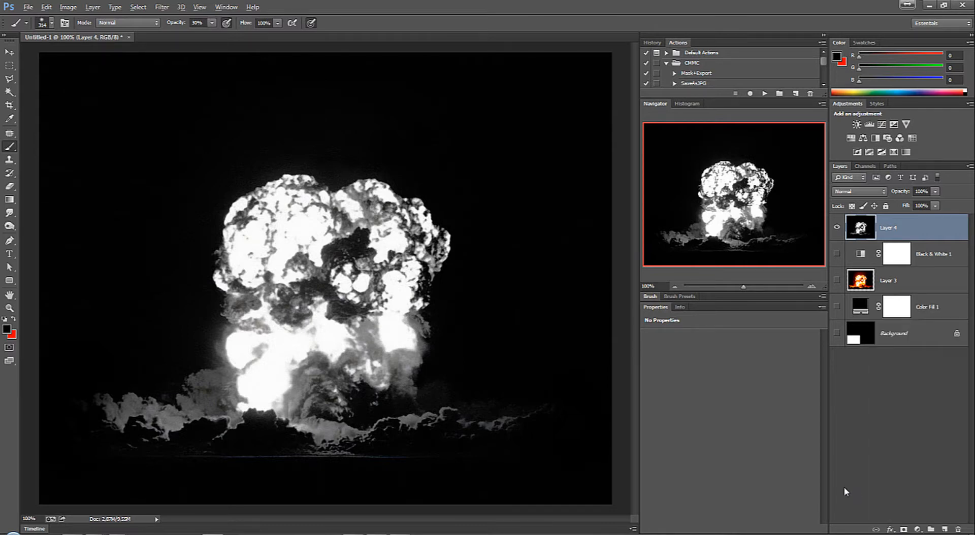
left_click(917, 529)
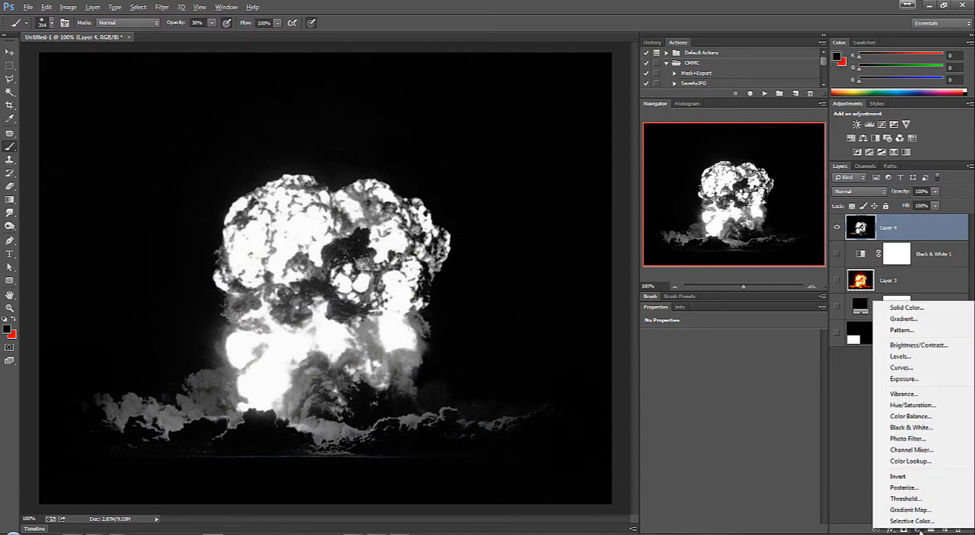
left_click(918, 357)
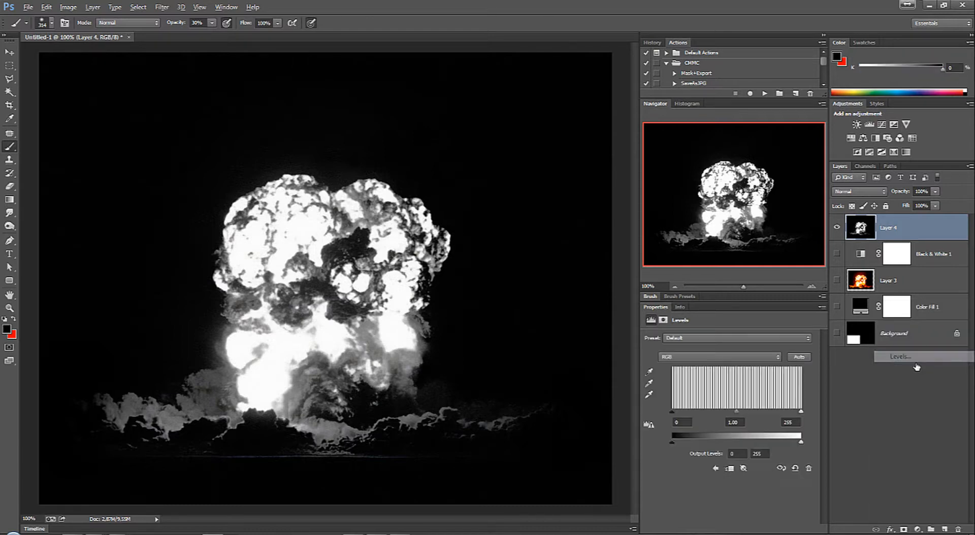
left_click_drag(803, 413, 815, 416)
mouse_move(672, 414)
left_mouse_down()
mouse_move(681, 415)
mouse_move(671, 414)
left_mouse_up()
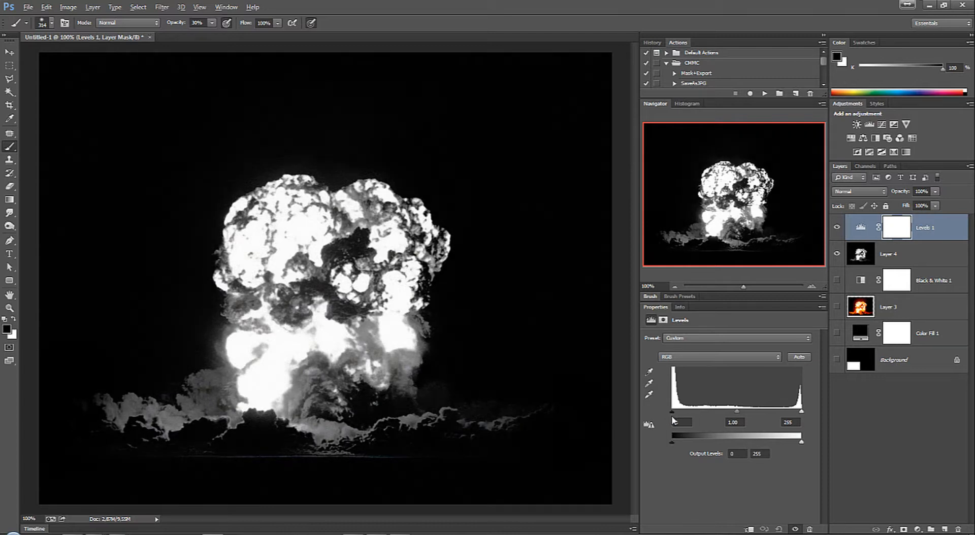
mouse_move(672, 414)
left_mouse_down()
mouse_move(687, 414)
mouse_move(677, 416)
left_mouse_up()
Step: Merge the Levels 1 adjustment with Layer 4 and switch to the Move tool
left_click(907, 257, "shift")
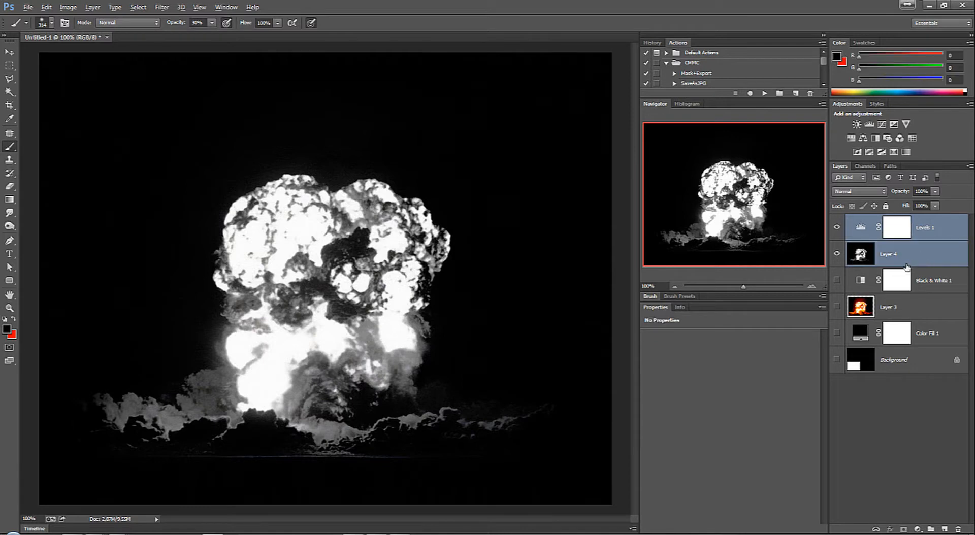
key("ctrl+e")
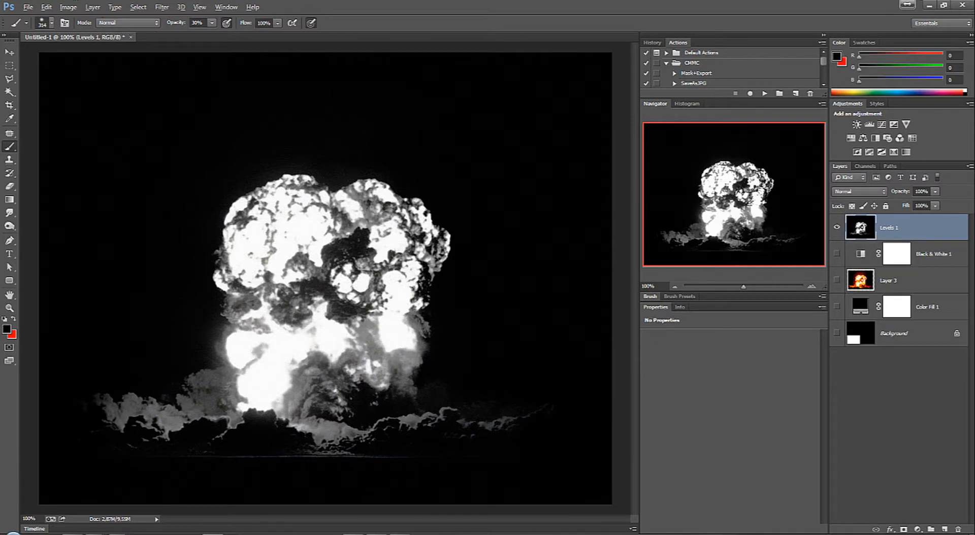
left_click(10, 51)
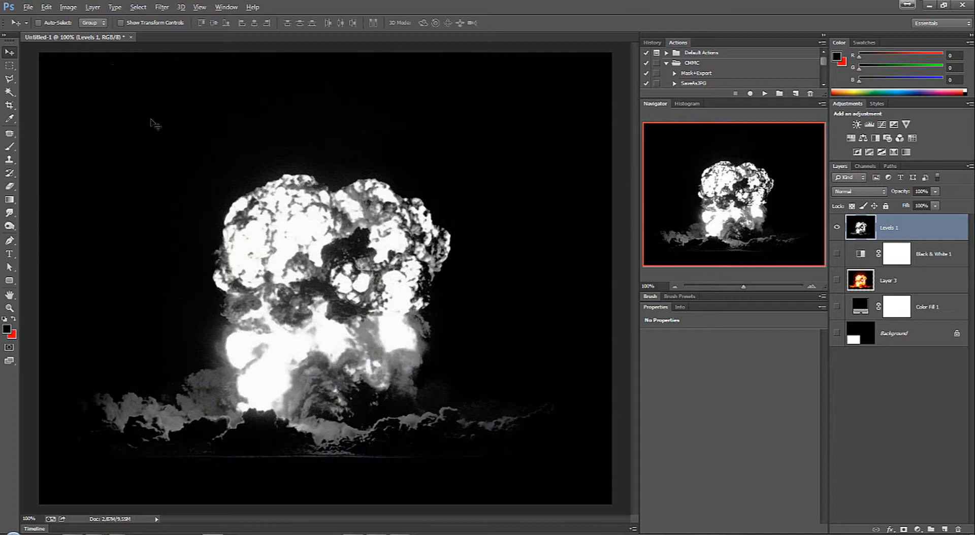
Step: Select the whole canvas and define it as a brush preset named Bomba-01
key("ctrl+a")
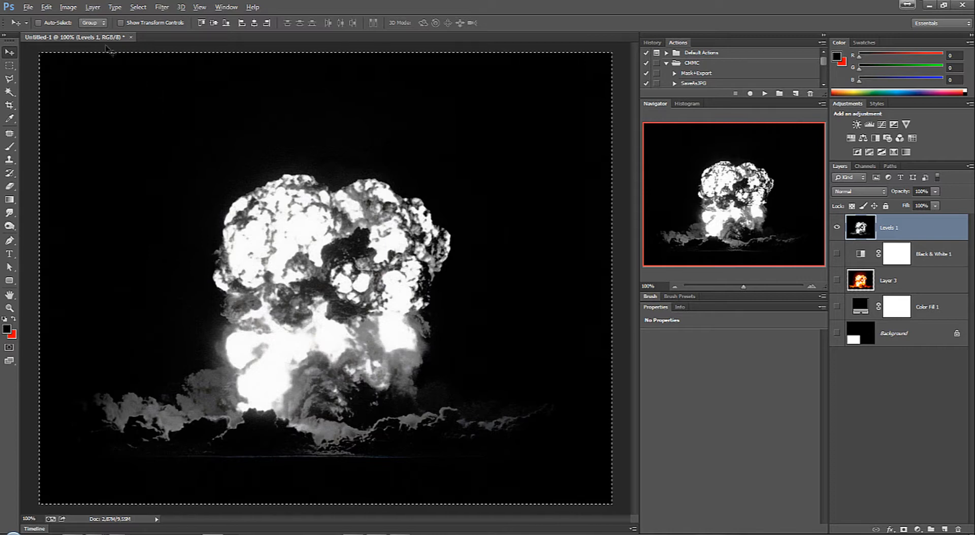
left_click(46, 7)
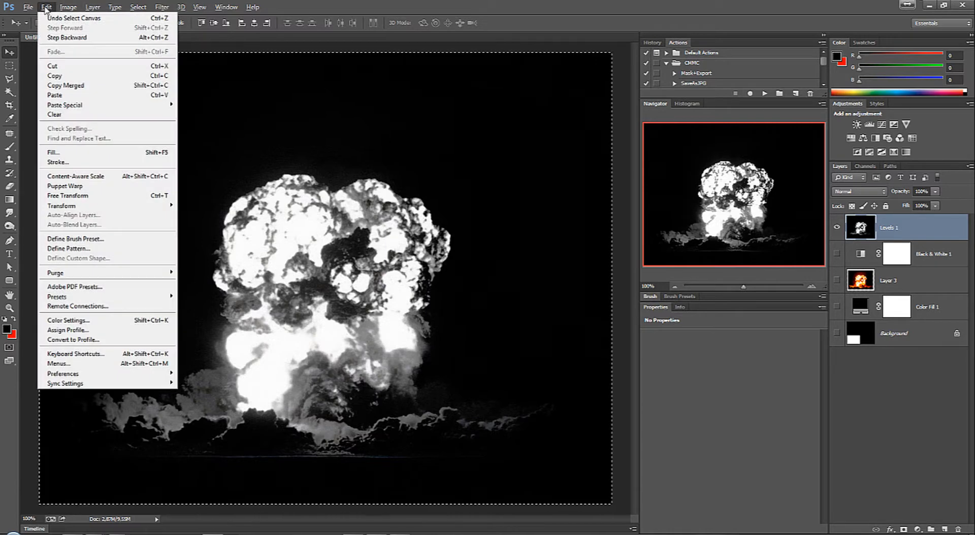
left_click(113, 241)
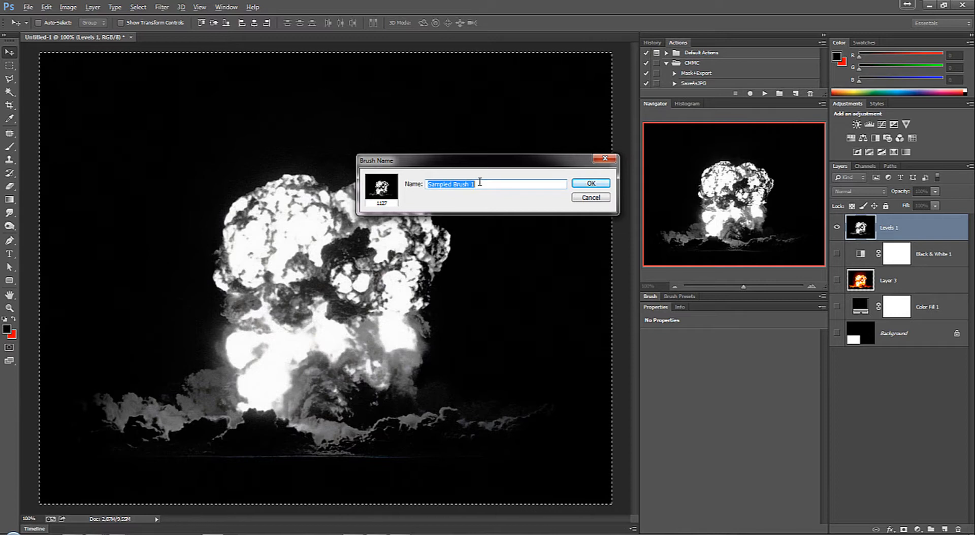
type("Bomba-01")
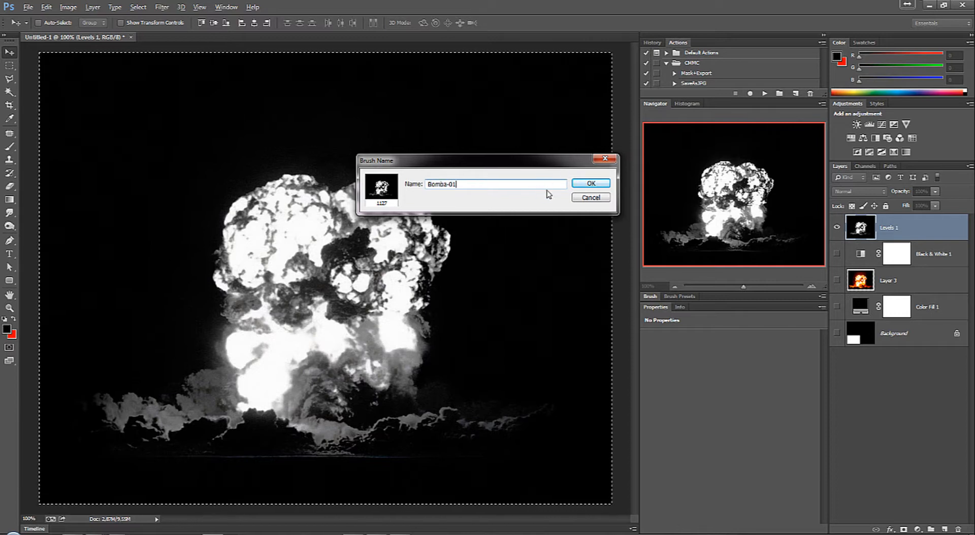
left_click(584, 185)
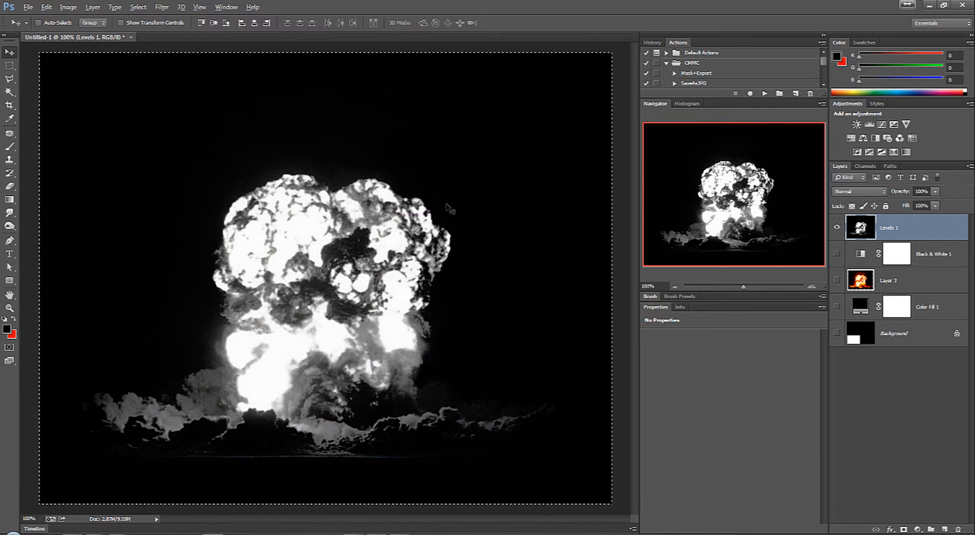
Step: Create a white 1127 x 889 px document and load the new 1127 px explosion brush for the Brush tool
key("ctrl+n")
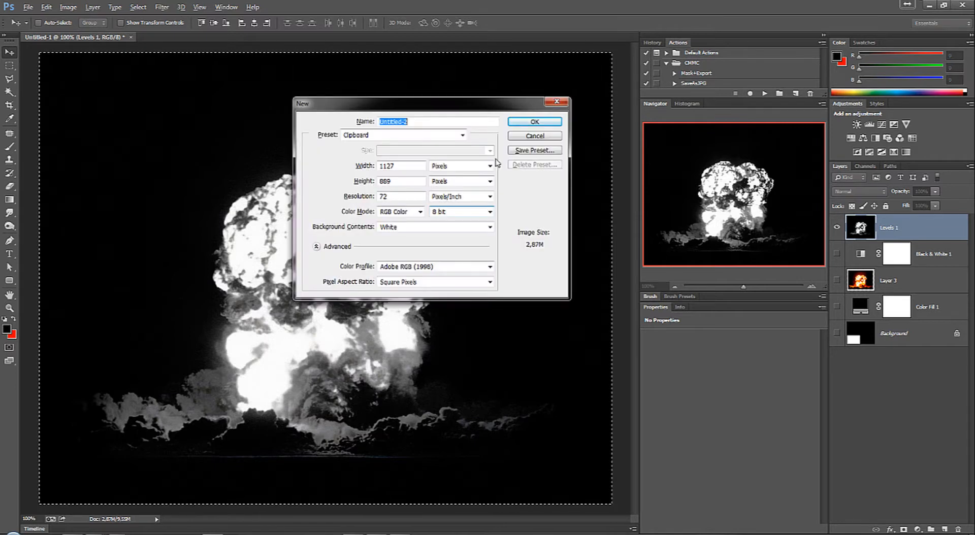
left_click(534, 123)
key("b")
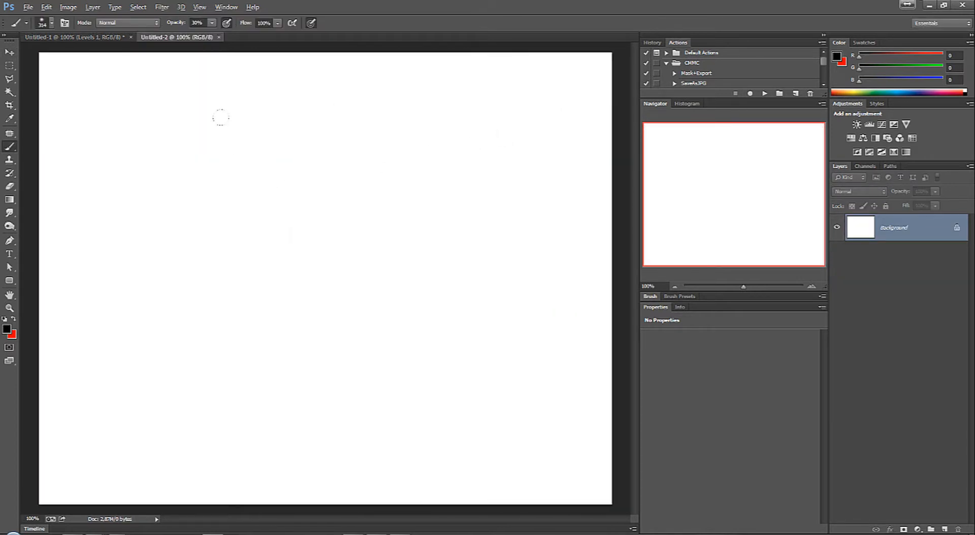
right_click(243, 108)
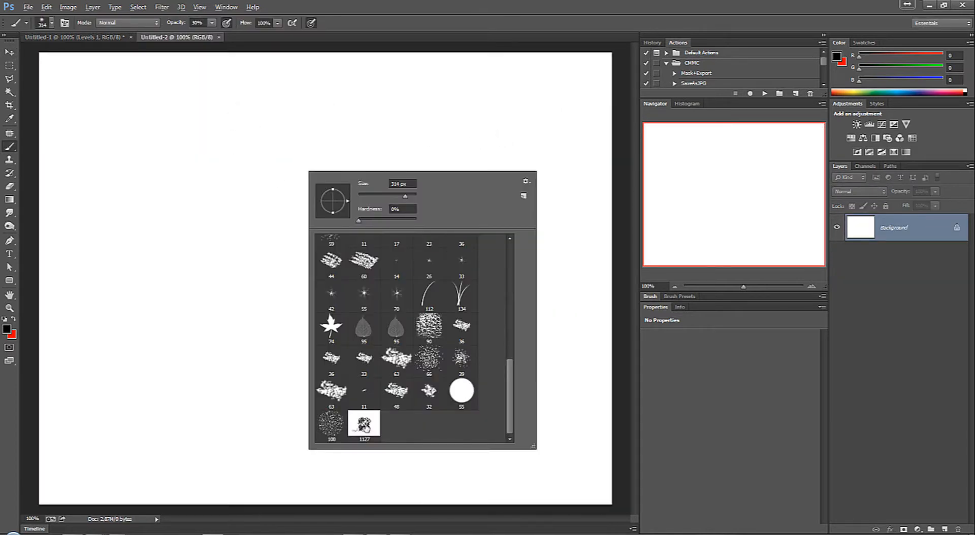
left_click(363, 426)
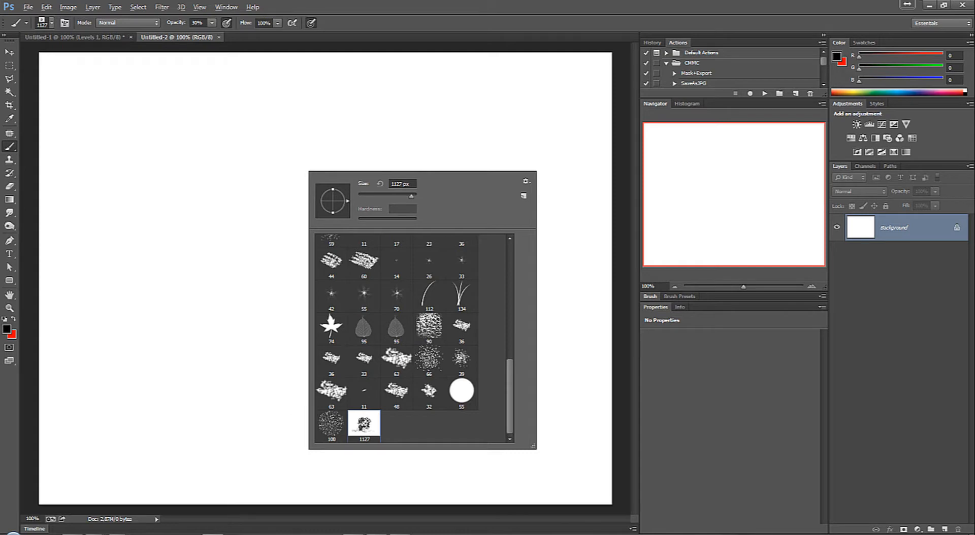
key("Return")
Step: Turn off Shape Dynamics, test-stamp the explosion brush at 30% opacity over the whole canvas, and undo the stamp
left_click(217, 292)
key("ctrl+z")
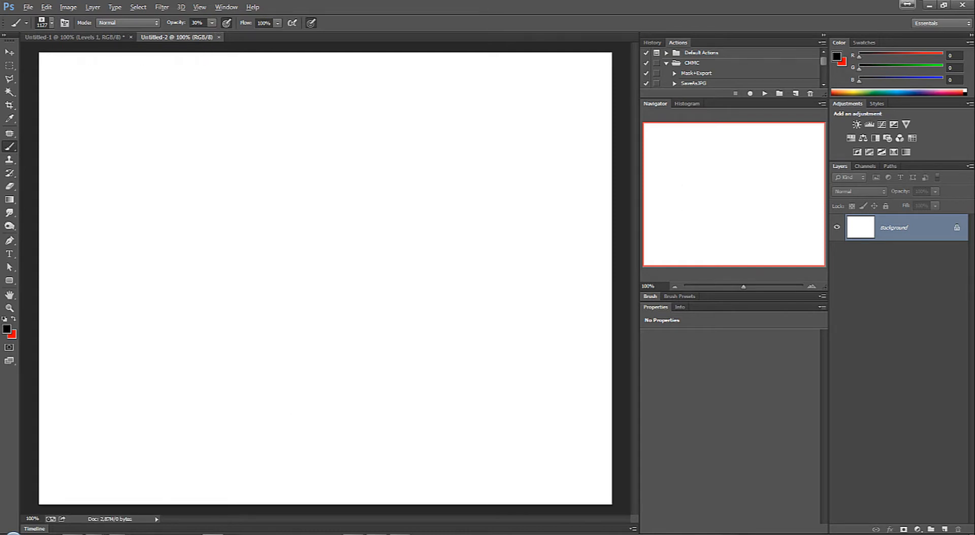
left_click(680, 296)
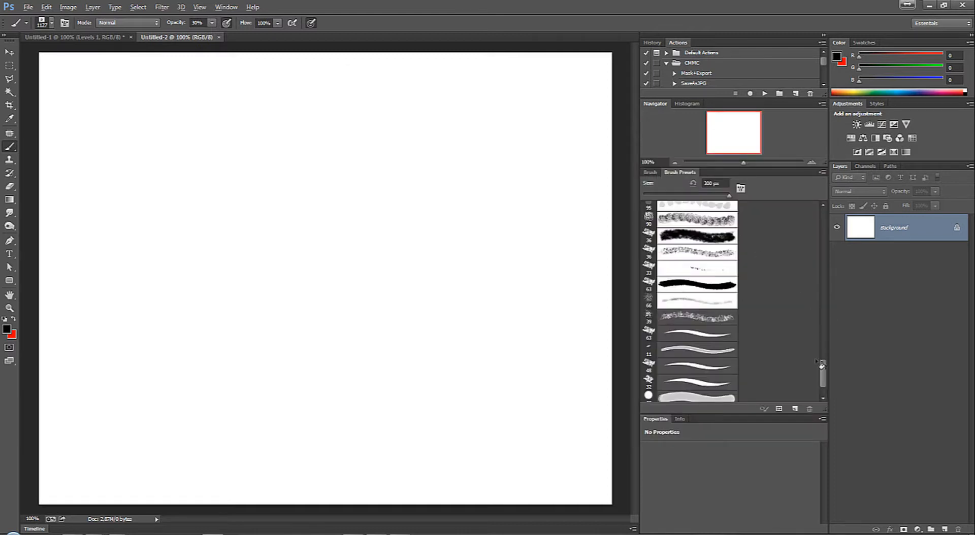
left_click_drag(823, 364, 835, 220)
left_click(650, 173)
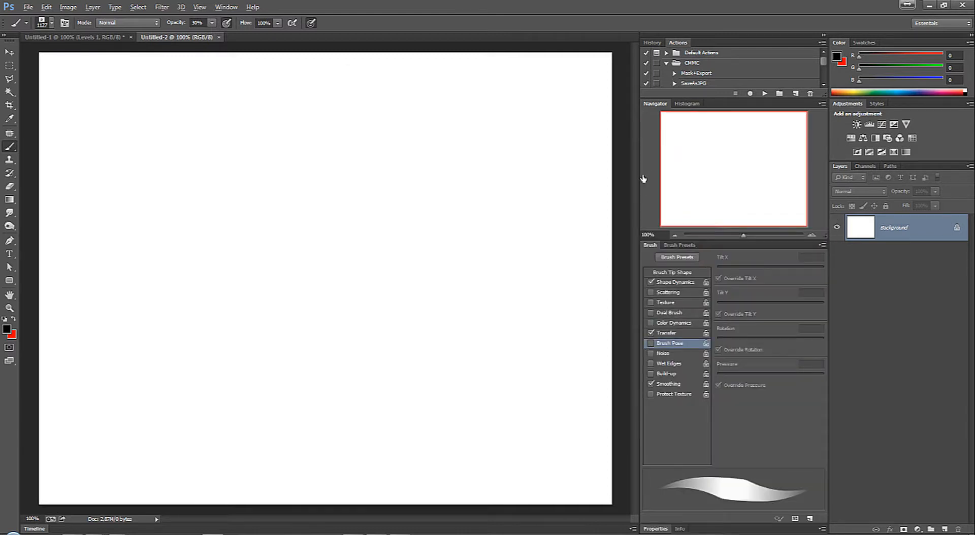
left_click(651, 282)
left_click(673, 275)
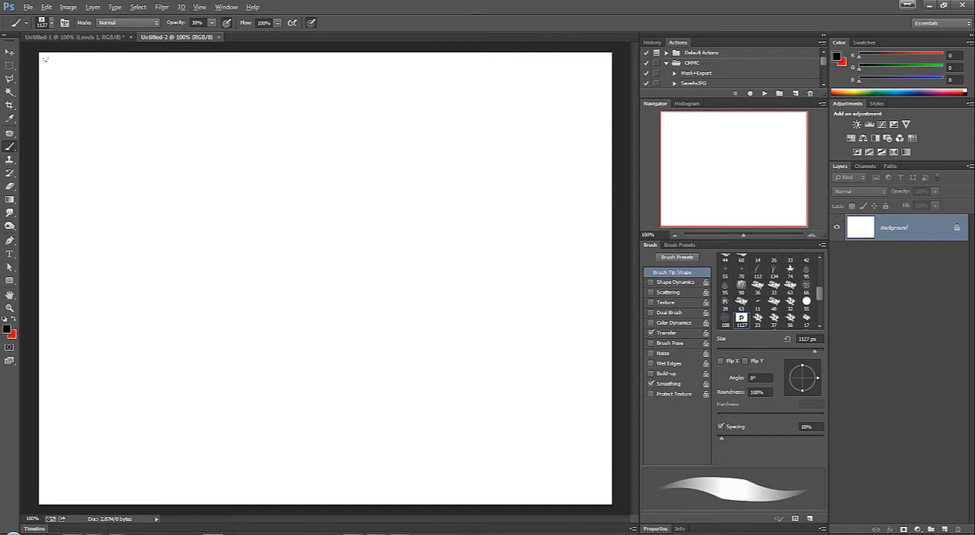
left_click(325, 278)
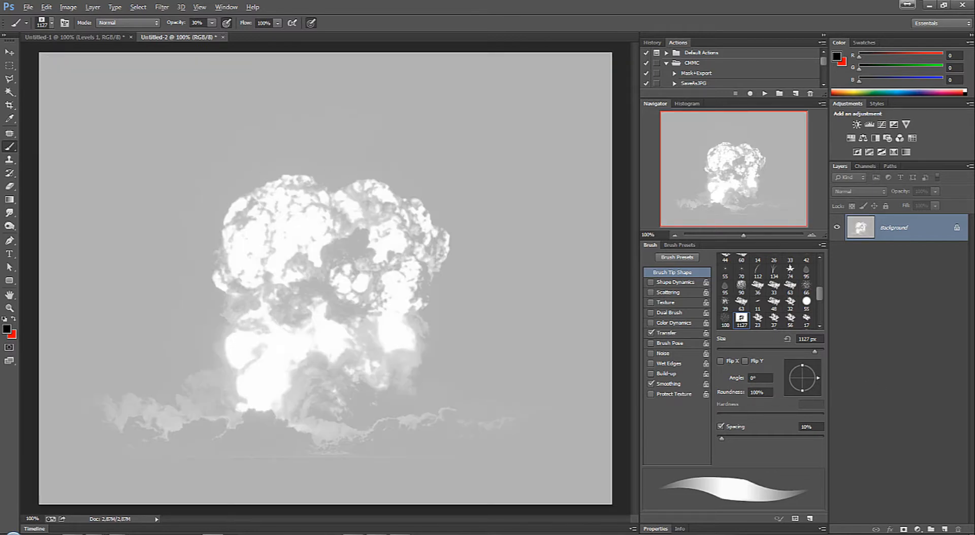
key("ctrl+z")
Step: Raise the brush opacity to 100%, test-stamp the explosion at full size, and undo the last stamp
left_click(212, 22)
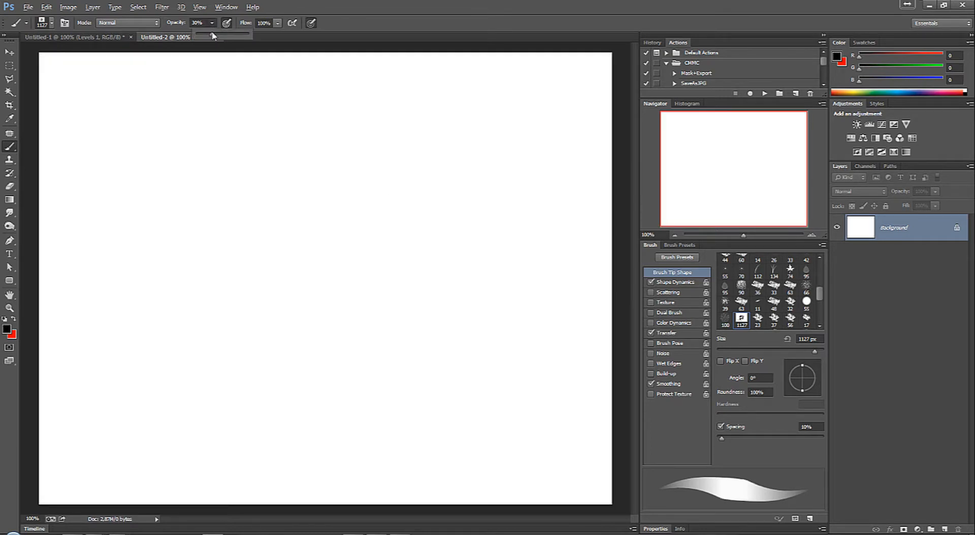
left_click_drag(213, 35, 285, 41)
left_click(326, 278)
left_click(326, 278)
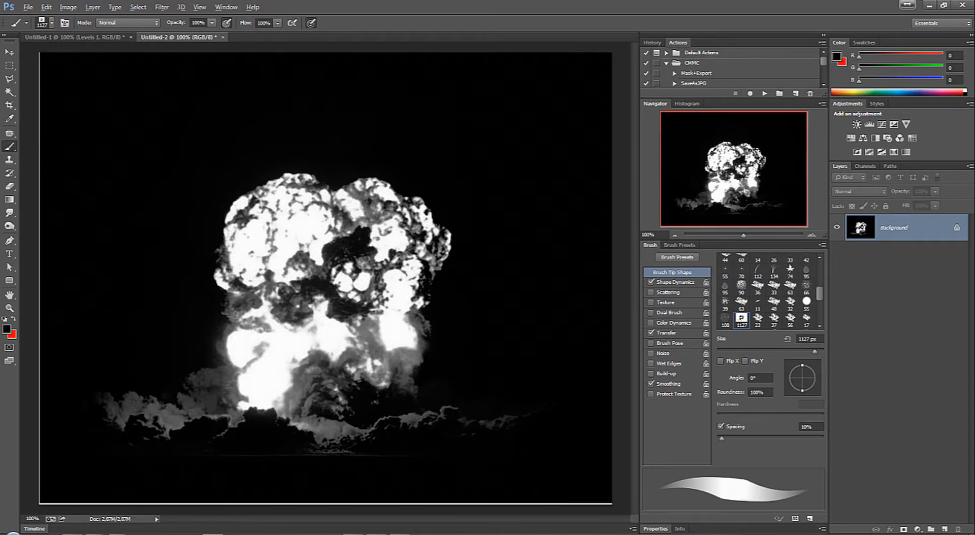
key("ctrl+z")
Step: Reduce the explosion brush to 167 px and stamp five separate copies in black around the white canvas
right_click(384, 240)
mouse_move(480, 265)
left_mouse_down()
mouse_move(445, 265)
mouse_move(474, 266)
left_mouse_up()
left_click(252, 217)
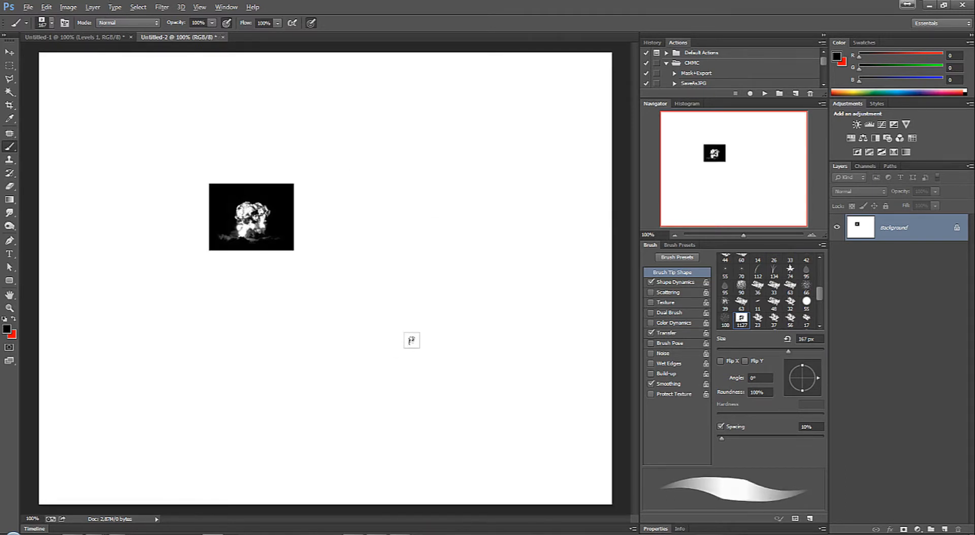
left_click(447, 275)
left_click(465, 154)
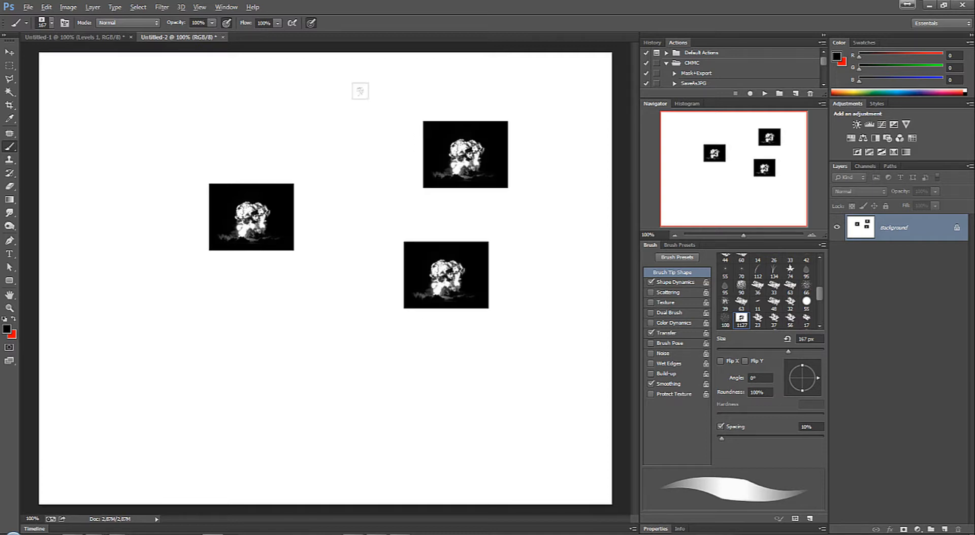
left_click(332, 116)
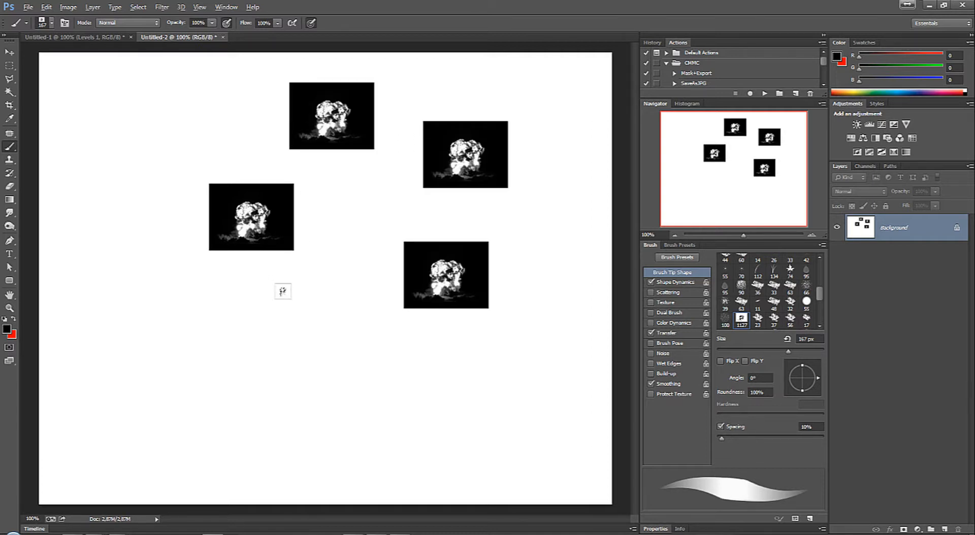
left_click(313, 312)
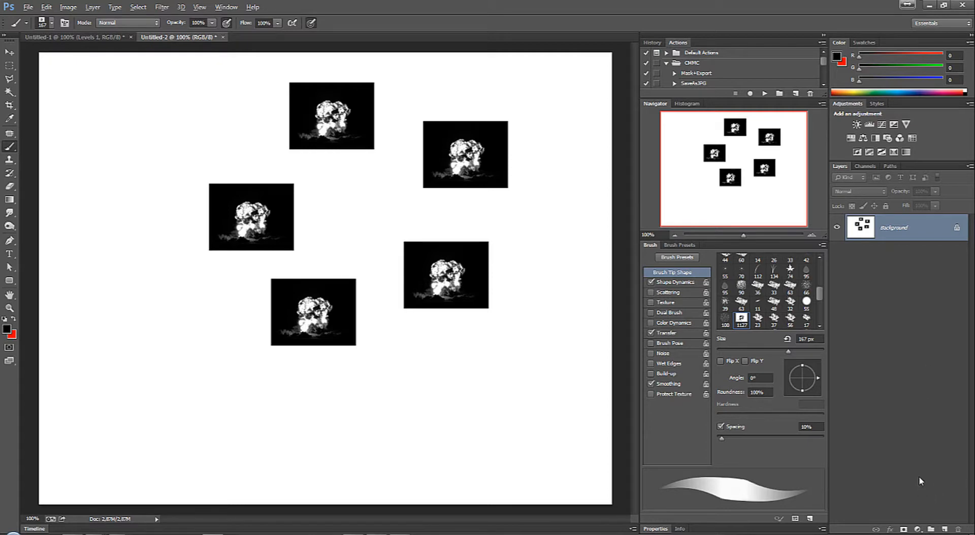
Step: Cover the stamps with a black (000000) Solid Color fill layer and add an empty layer above it
key("alt+l")
key("w")
key("o")
key("Return")
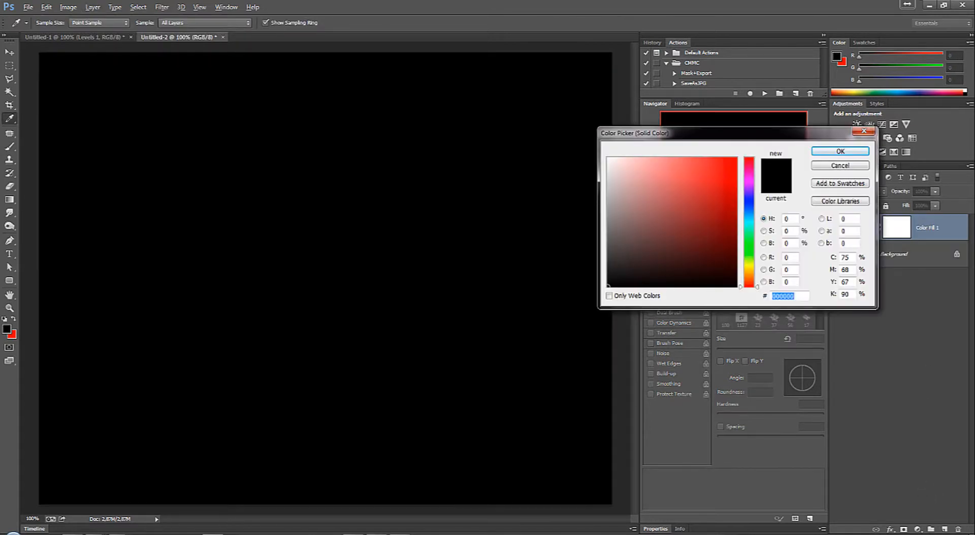
left_click(841, 151)
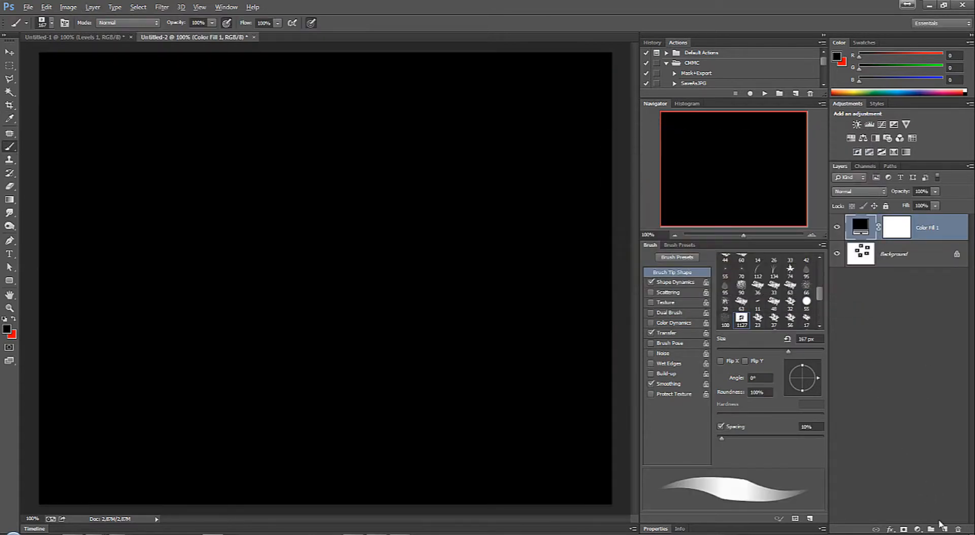
left_click(944, 529)
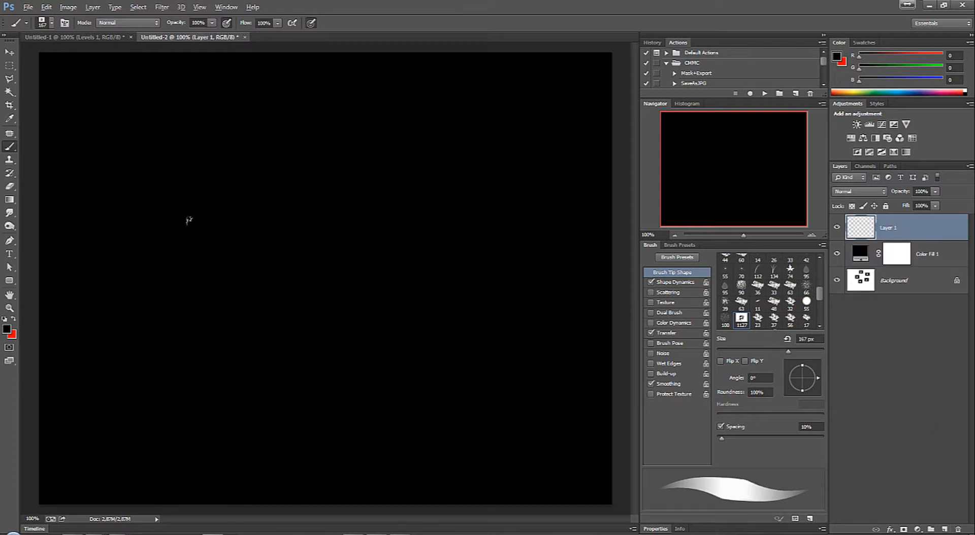
Step: Set the foreground colour to pure white
left_click(9, 330)
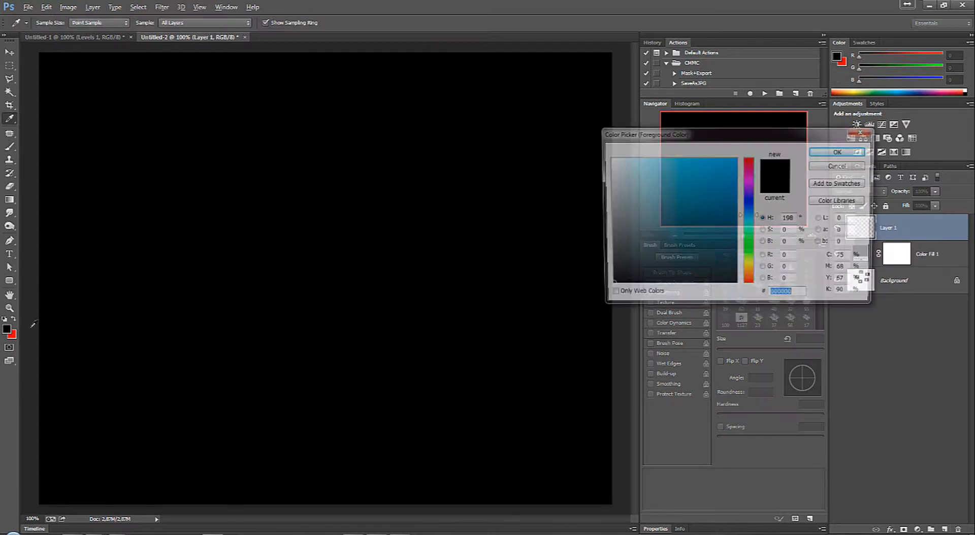
left_click_drag(624, 200, 576, 118)
left_click(827, 151)
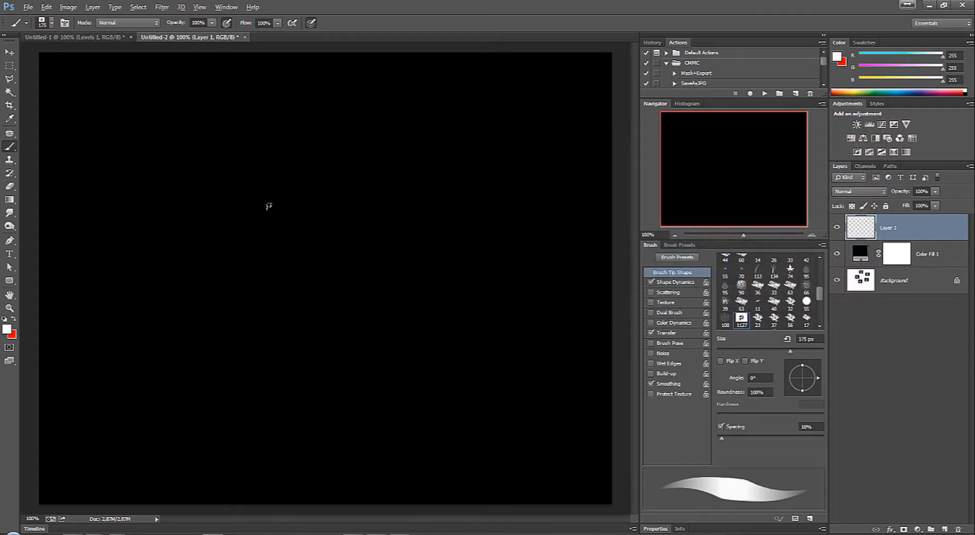
Step: Enlarge the explosion brush to 800 px, test-stamp it in white near the canvas centre, and undo the stamp
key("bracketright")
key("bracketright")
key("bracketright")
left_click(320, 268)
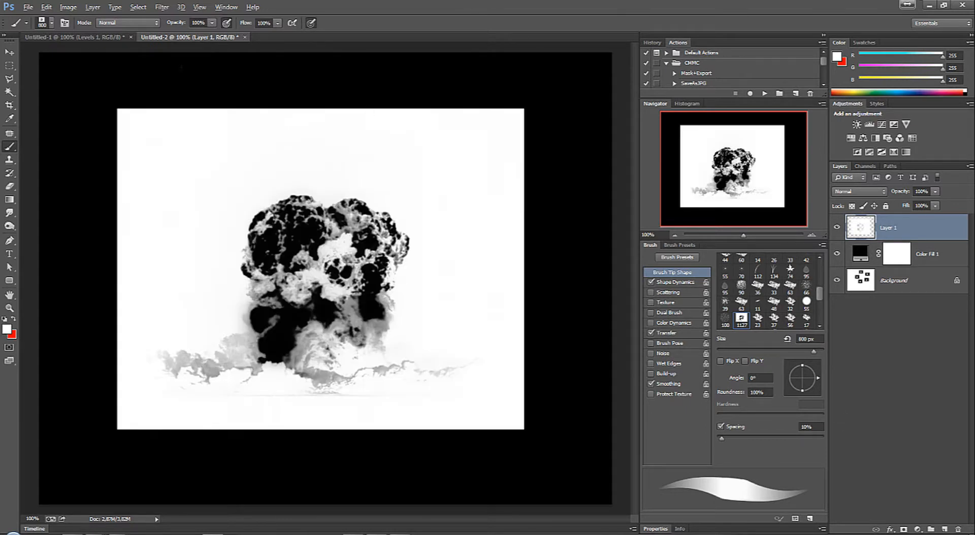
key("ctrl+z")
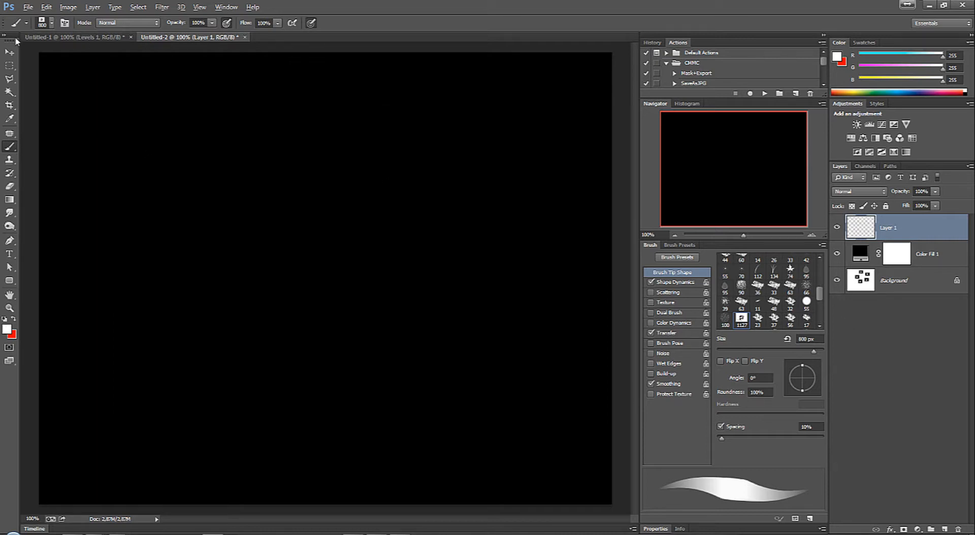
Step: Return to the Untitled-1 document and invert the tones of the Levels 1 layer
left_click(9, 52)
left_click(64, 38)
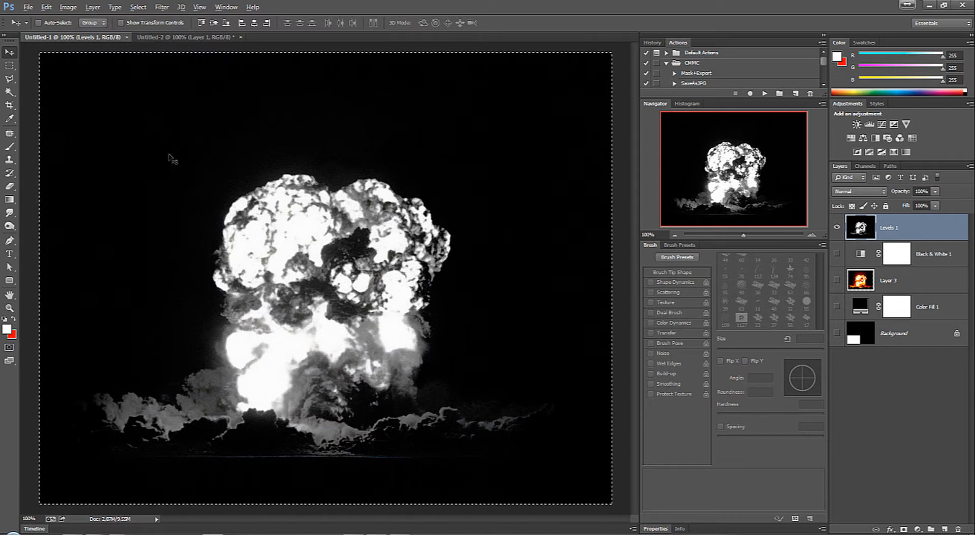
key("ctrl+i")
Step: Define the inverted explosion image as a brush preset named Bomba-02
left_click(46, 7)
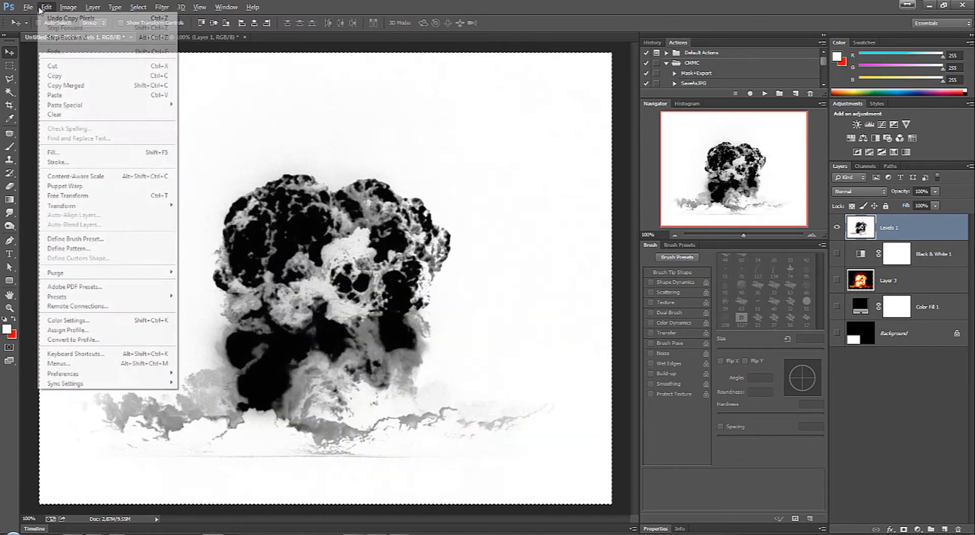
left_click(105, 244)
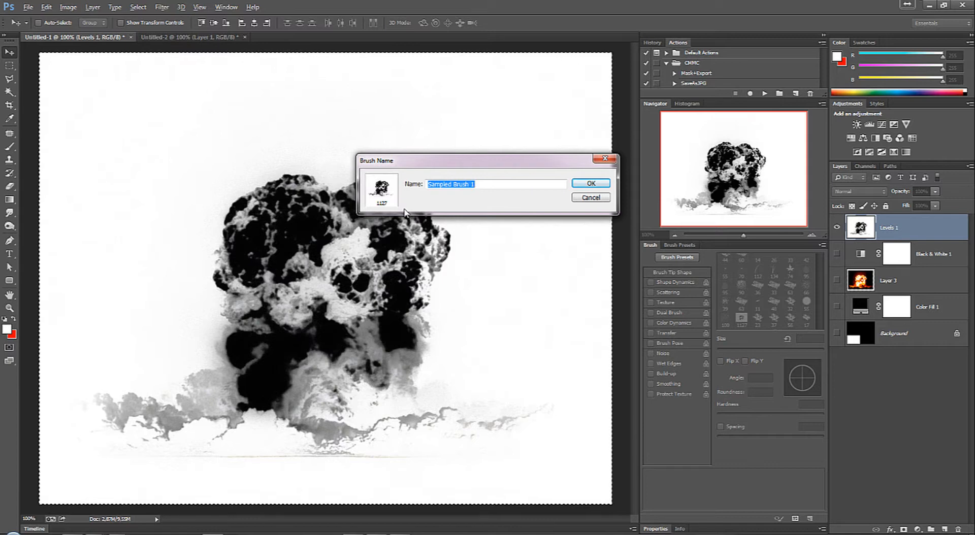
type("Bomba-")
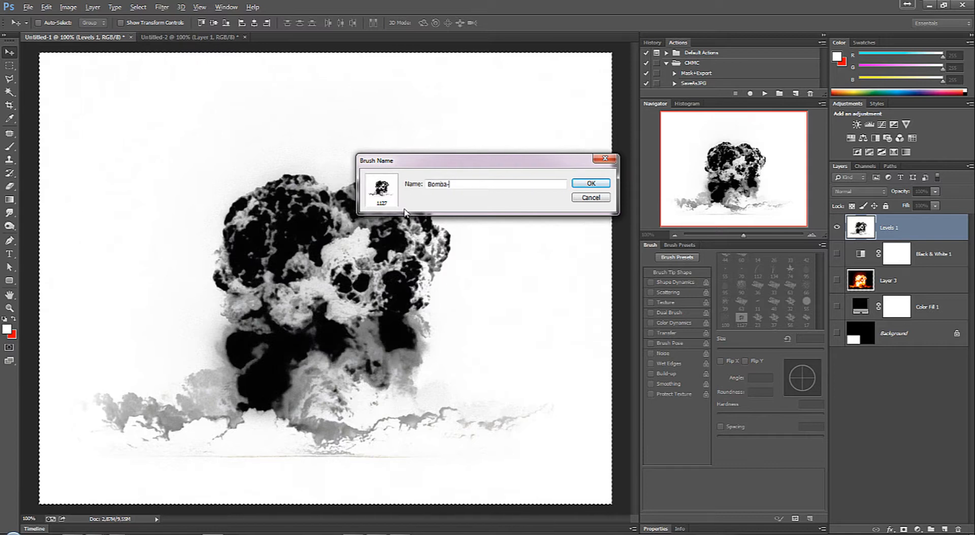
type("02")
key("ctrl+a")
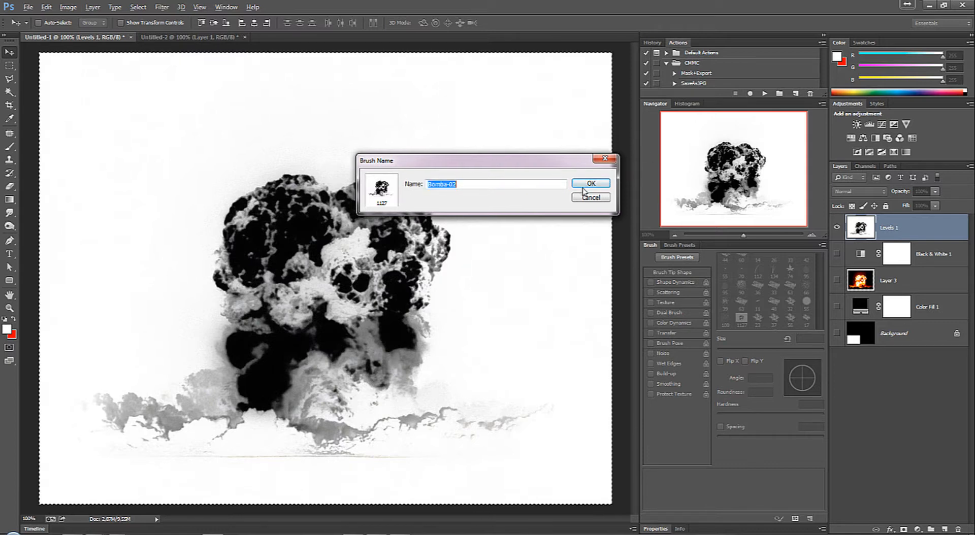
left_click(584, 189)
Step: Switch to the Untitled-2 document, activate the Brush tool and select the first custom explosion brush, the one with a solid rectangular background
left_click(154, 38)
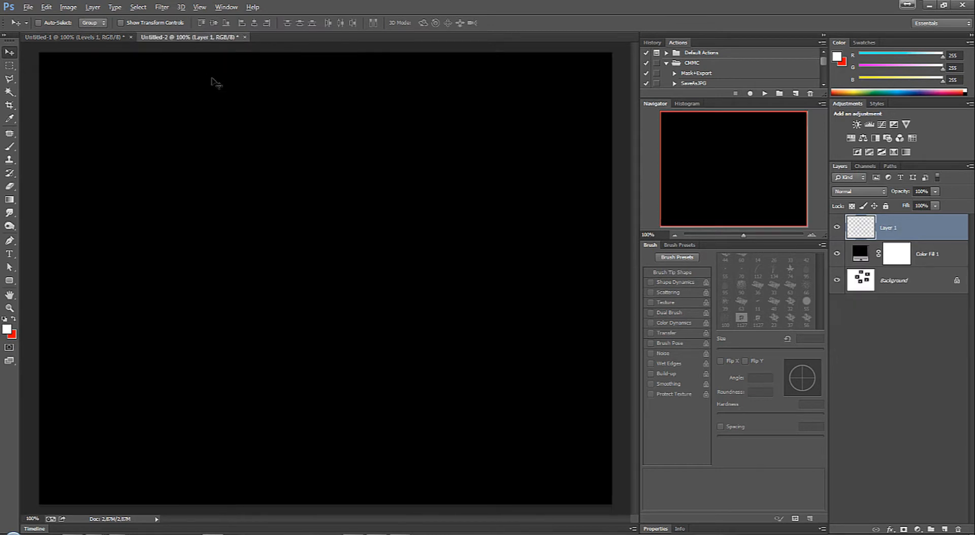
key("b")
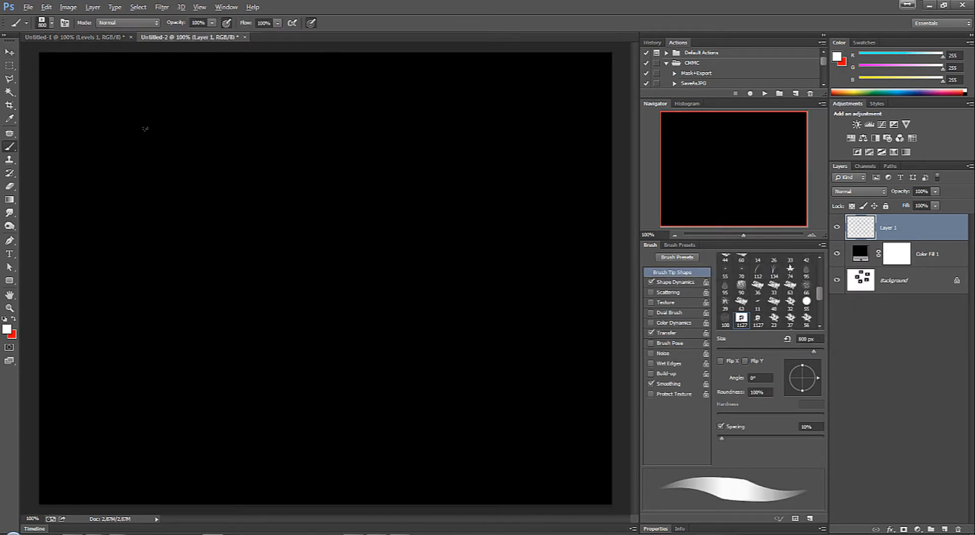
right_click(107, 75)
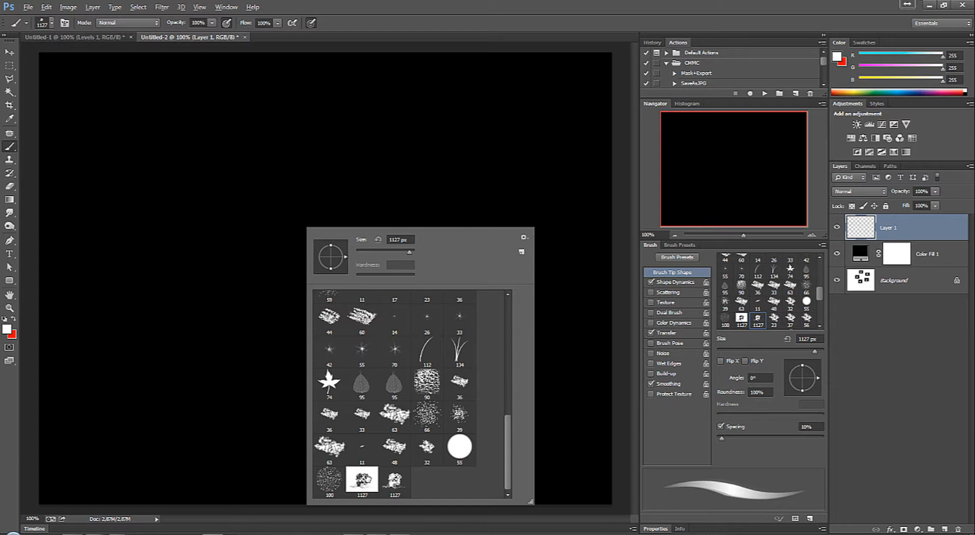
left_click(366, 483)
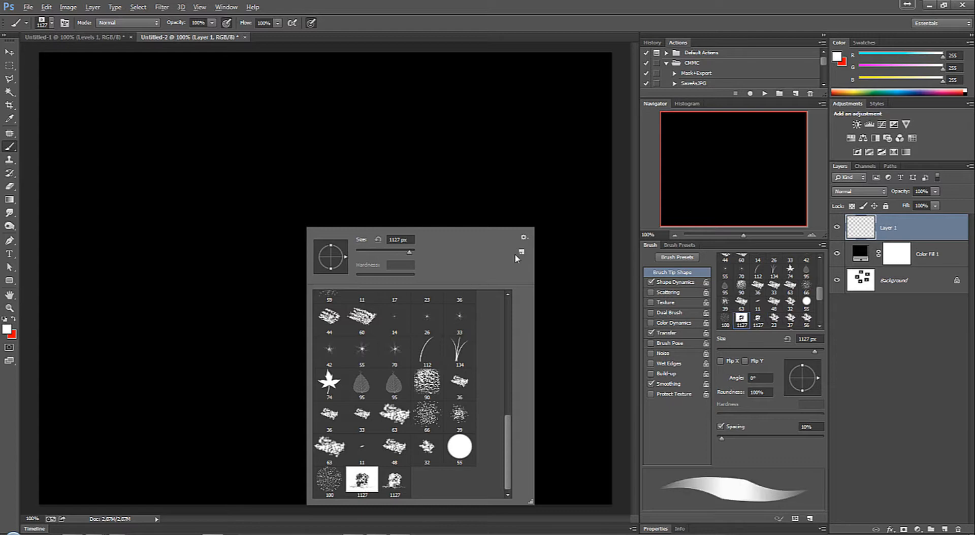
Step: Delete the first explosion brush with the solid rectangular background in the Preset Manager and close the manager
left_click(523, 237)
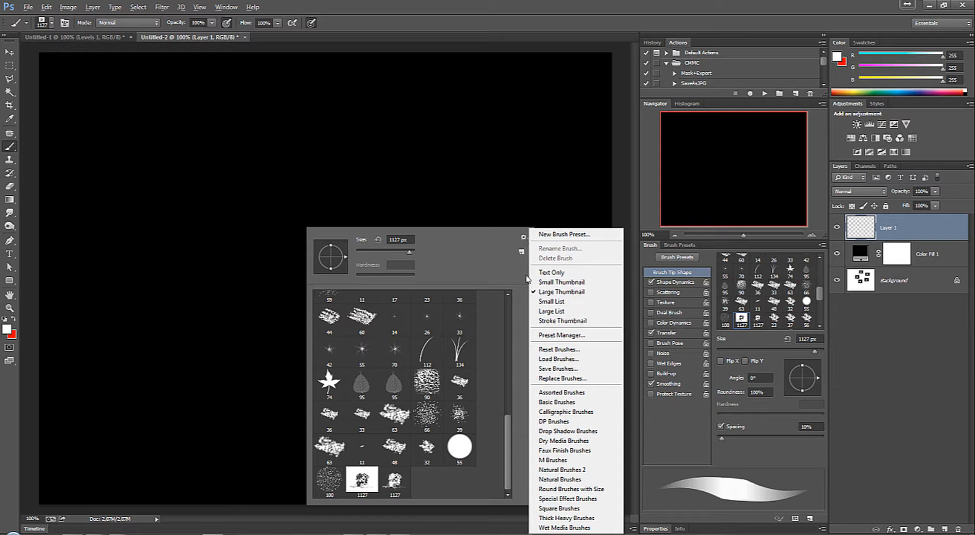
left_click(562, 336)
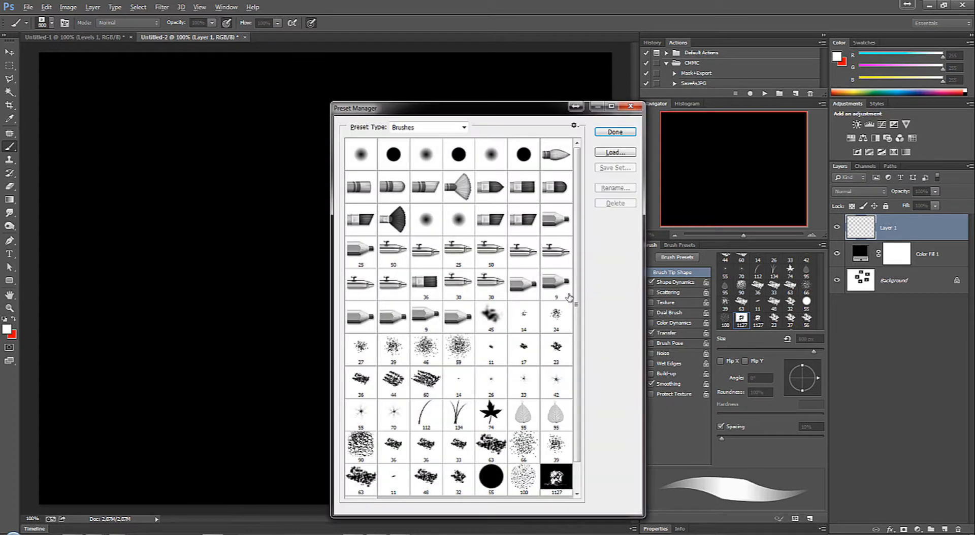
left_click_drag(577, 267, 577, 331)
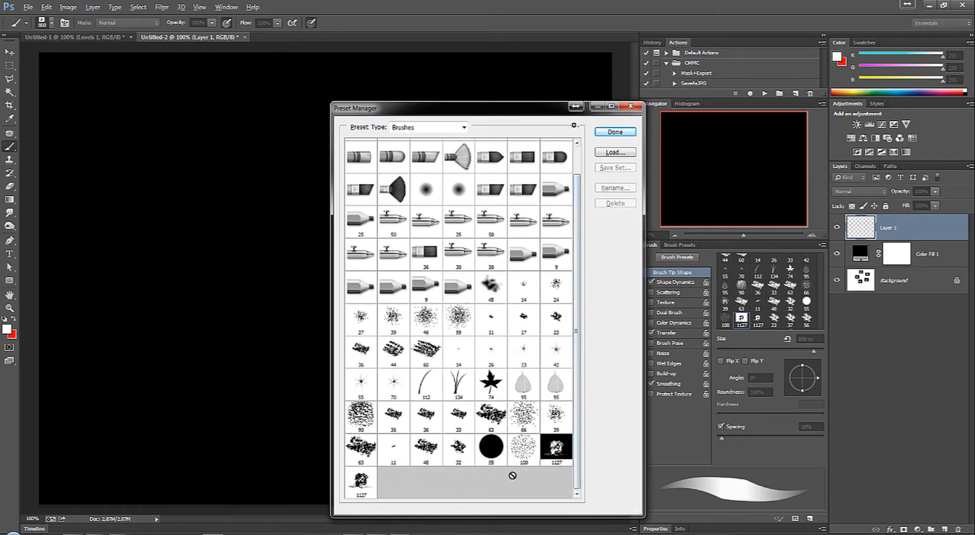
left_click(557, 447)
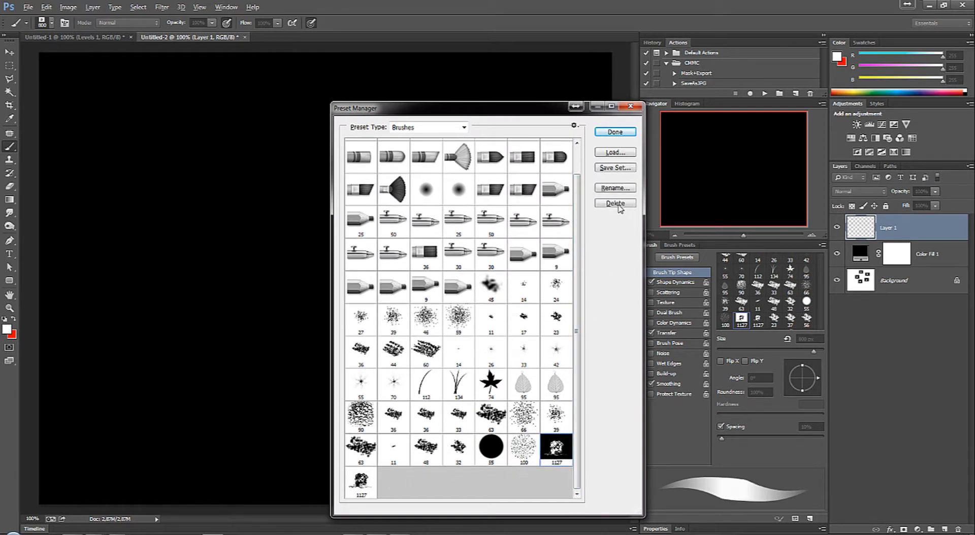
left_click(617, 204)
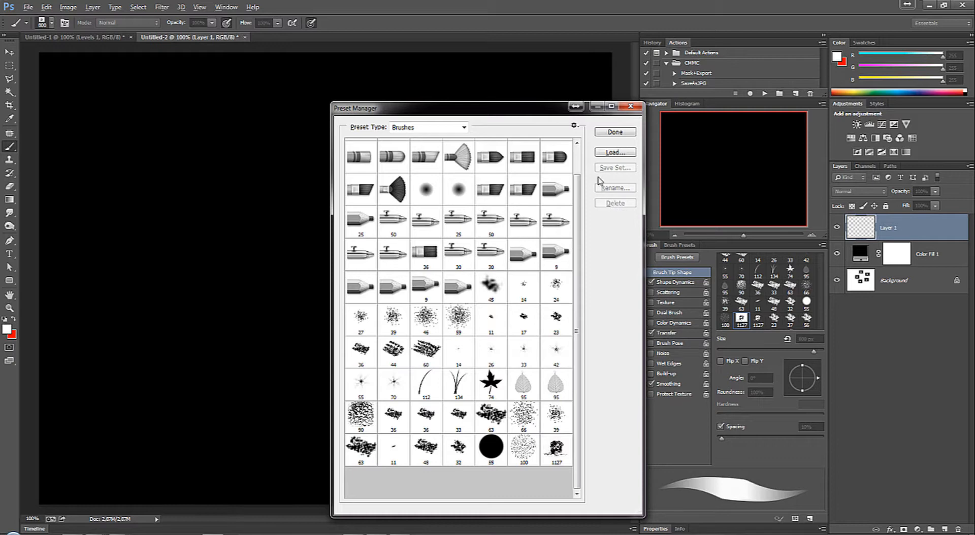
left_click(631, 106)
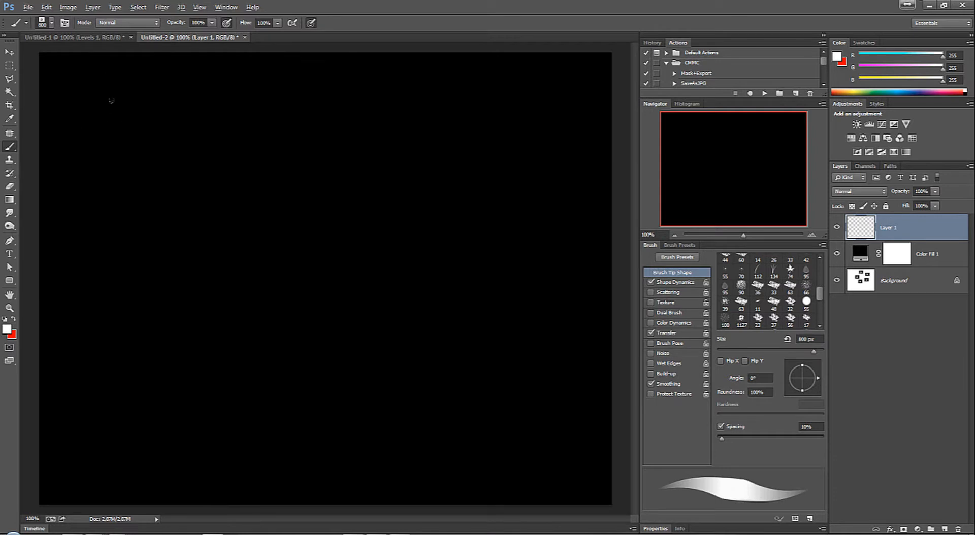
Step: Select the remaining 1127 px explosion brush and stamp it in white near the canvas centre on Layer 1
right_click(311, 269)
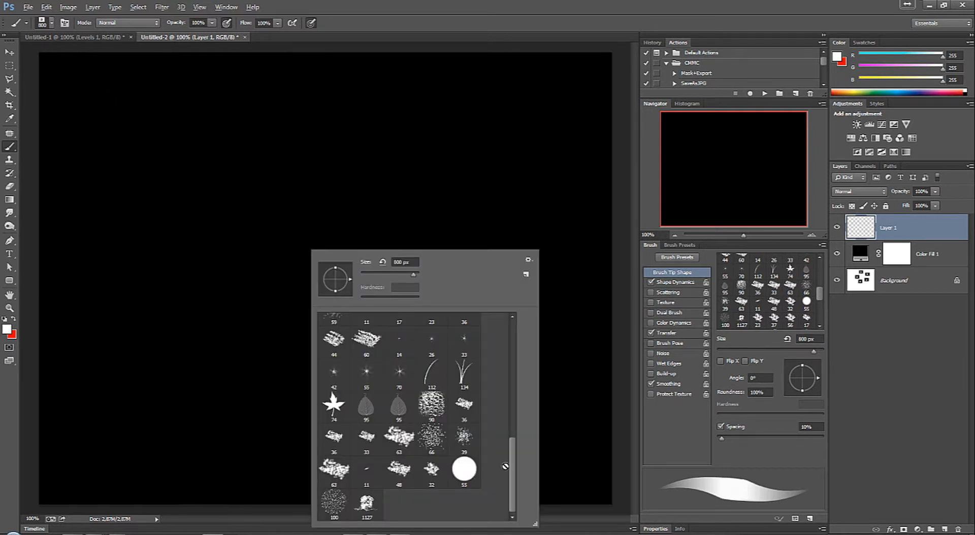
left_click(366, 503)
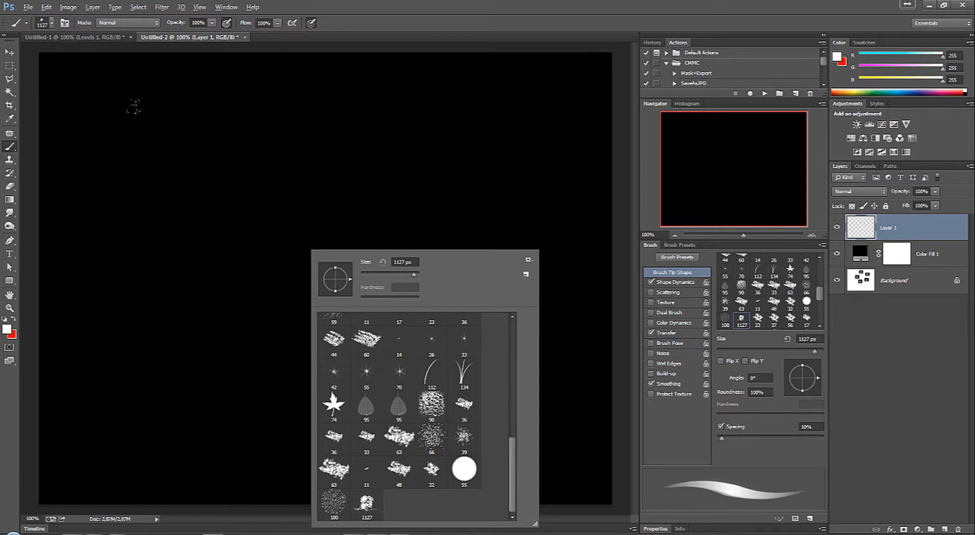
left_click(337, 232)
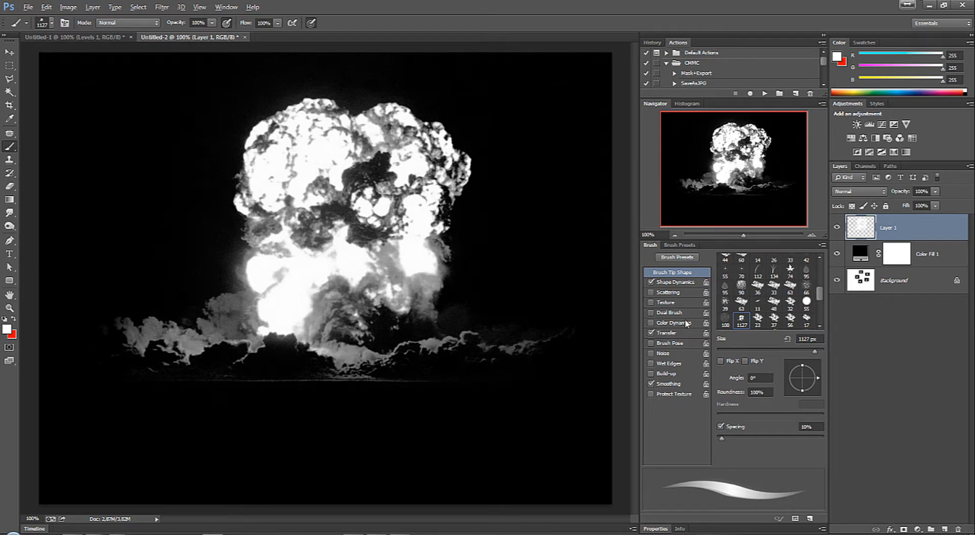
Step: Delete the Background layer, check the transparent stamp by toggling Layer 1's visibility, and show Color Fill 1 again
left_click(836, 255)
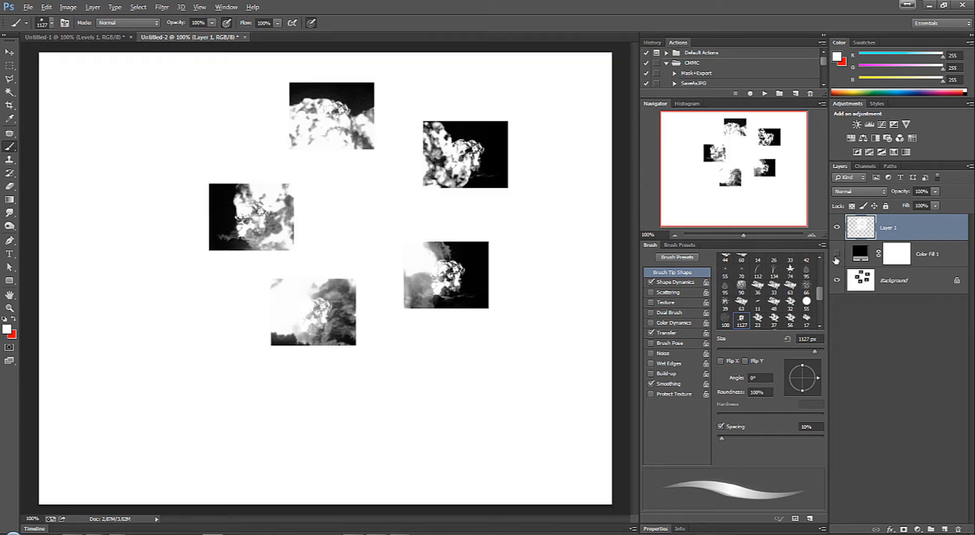
left_click_drag(896, 280, 958, 530)
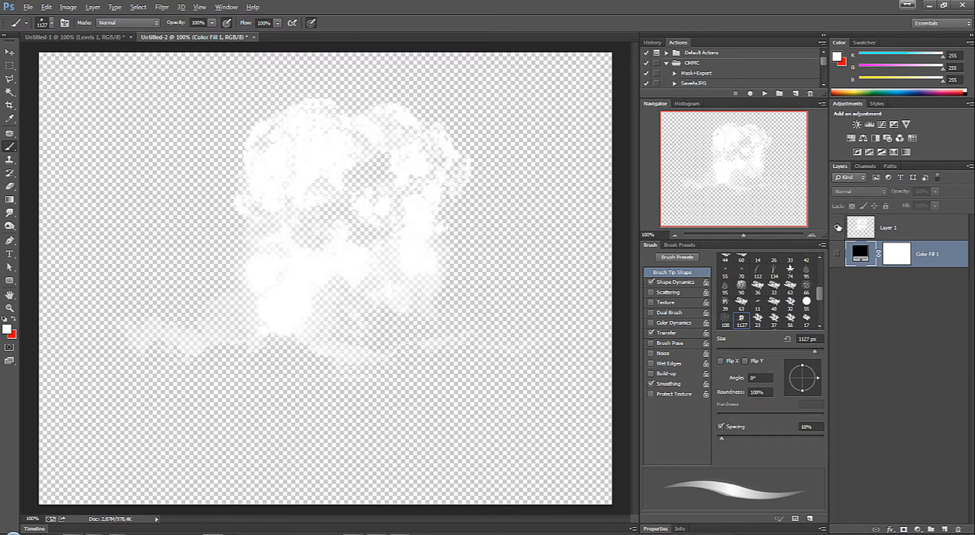
left_click(838, 228)
left_click(838, 228)
left_click(839, 228)
left_click(838, 228)
left_click(837, 254)
Step: Preview pink, bright red, grey-brown and black fills for Color Fill 1 behind the explosion, cancel the colour change and return to the Brush tool
key("i")
double_click(860, 257)
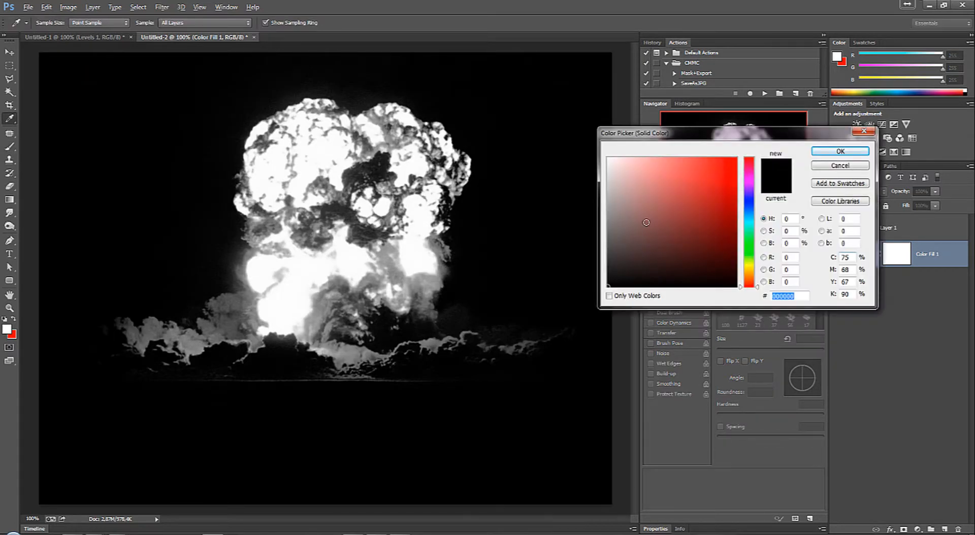
left_click(687, 196)
left_click(687, 171)
left_click(659, 172)
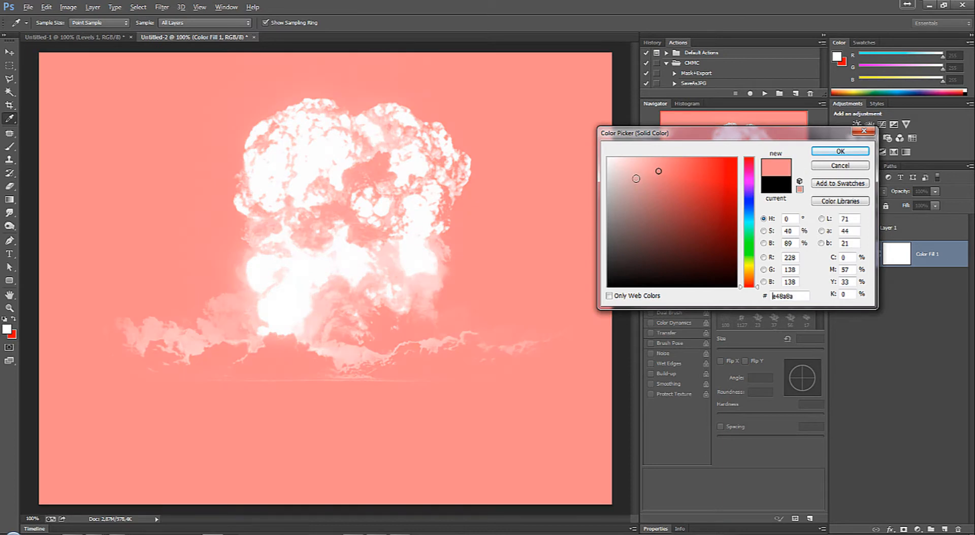
left_click(677, 225)
left_click(718, 172)
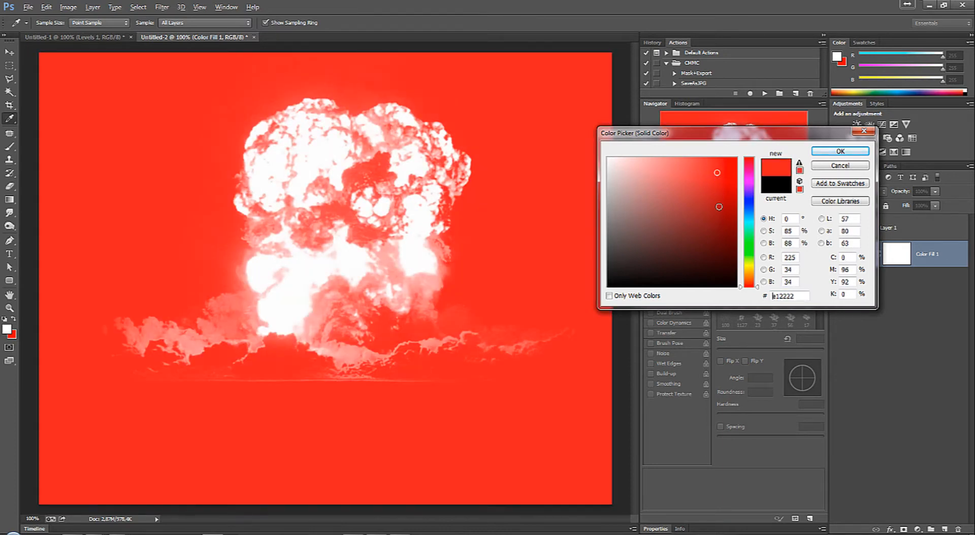
left_click(719, 214)
left_click(710, 261)
left_click(657, 269)
left_click(625, 231)
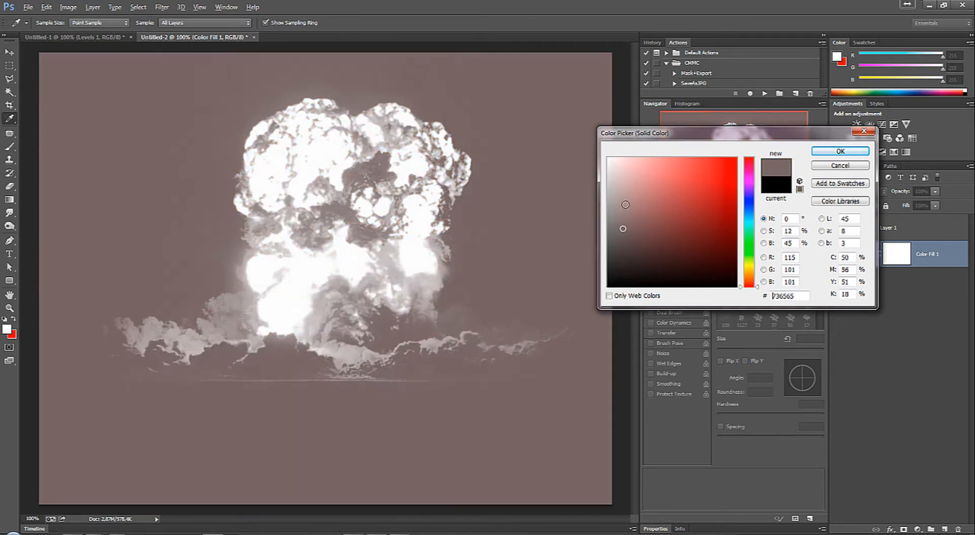
left_click(646, 173)
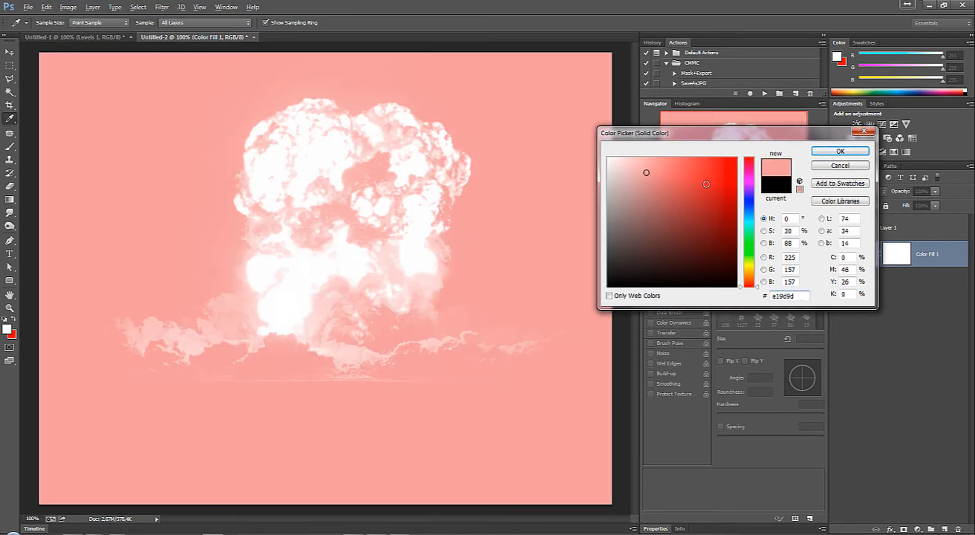
left_click(615, 285)
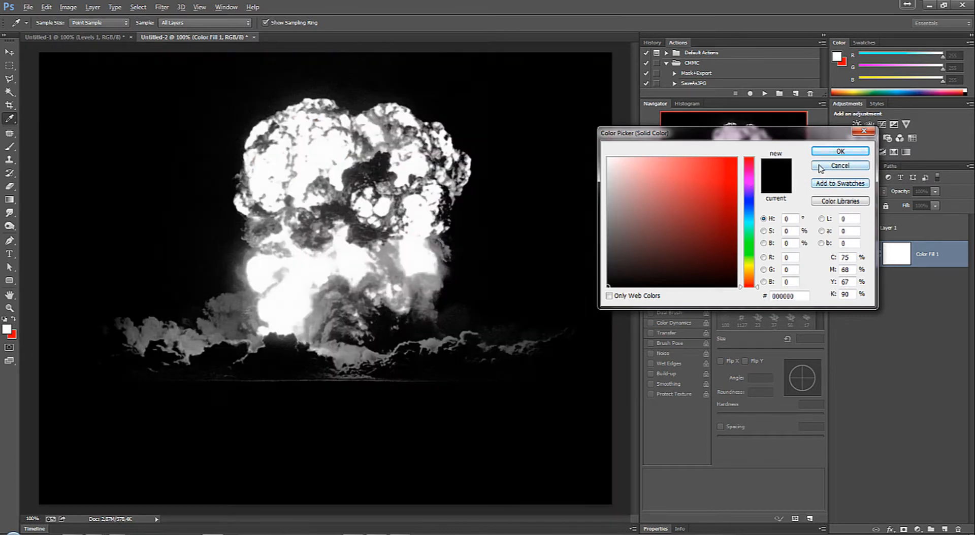
left_click(840, 166)
key("b")
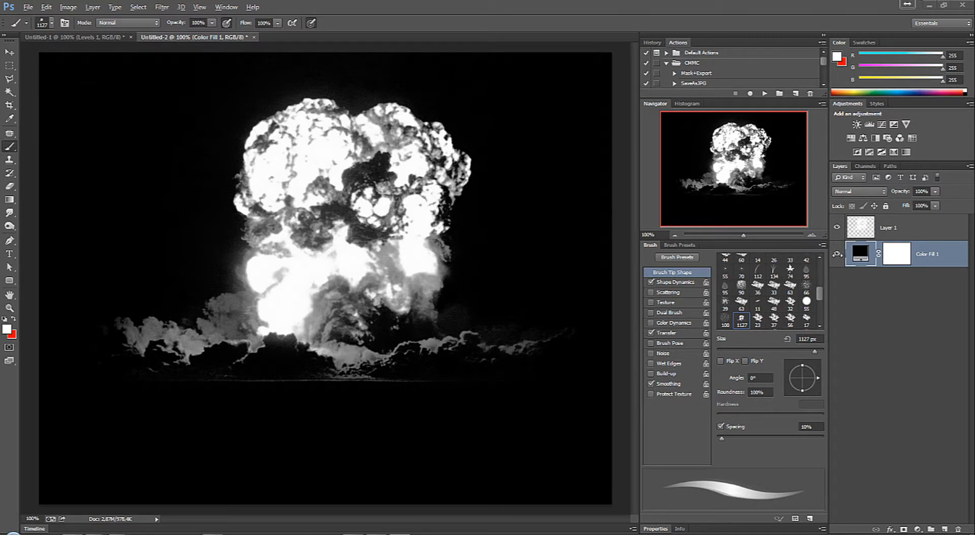
Step: Toggle Color Fill 1 off and on, delete the stamped Layer 1 and add a new empty layer above the fill
left_click(837, 256)
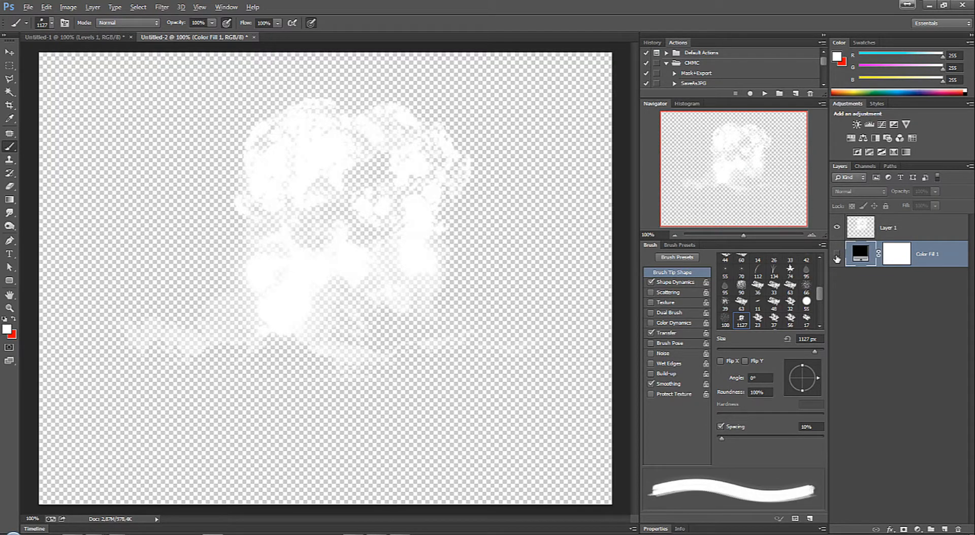
left_click(837, 255)
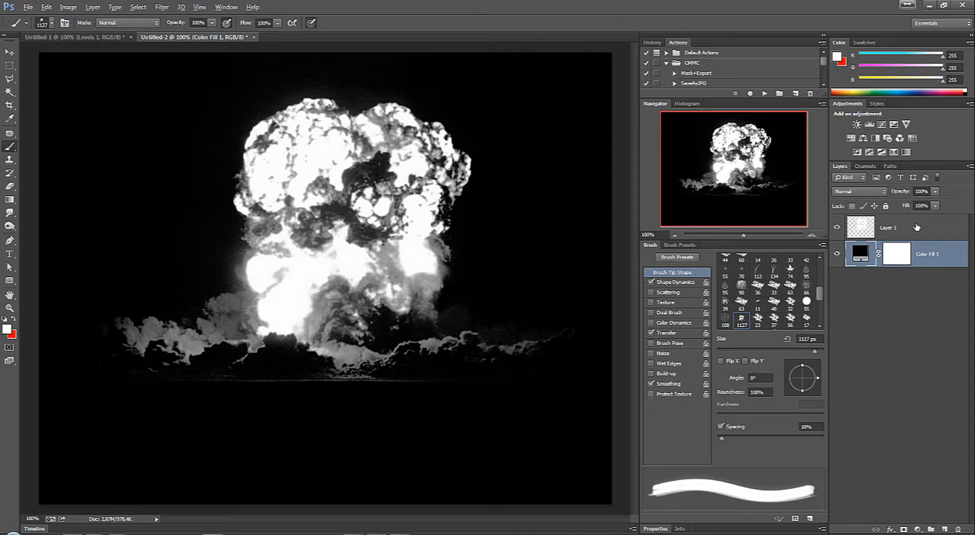
left_click_drag(913, 229, 958, 528)
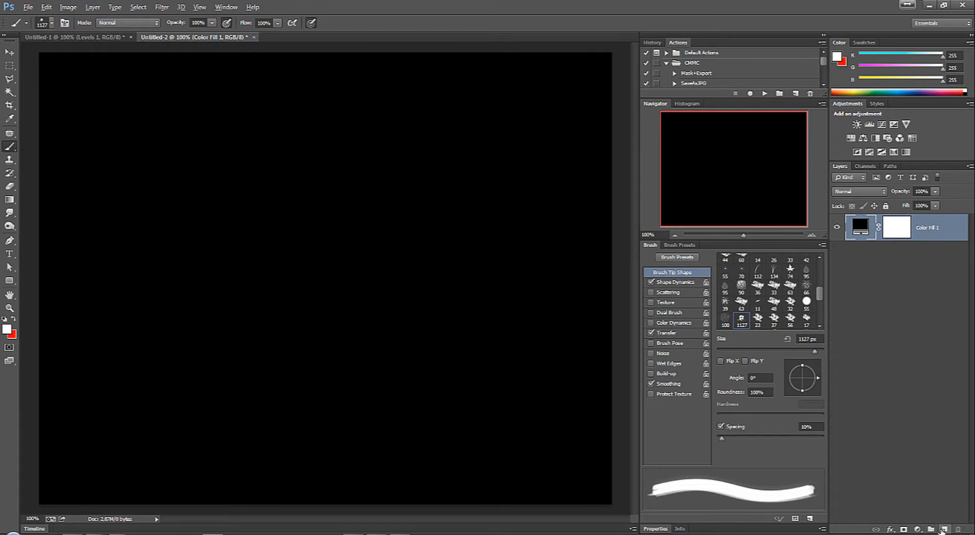
left_click(944, 529)
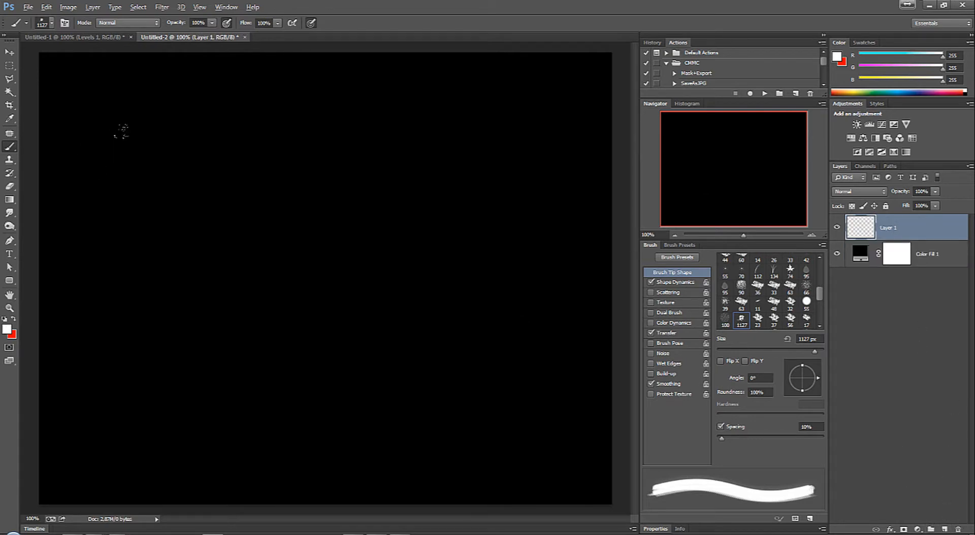
Step: Test-stamp the 1127 px explosion brush in white on the new layer and undo the stamp
left_click(328, 259)
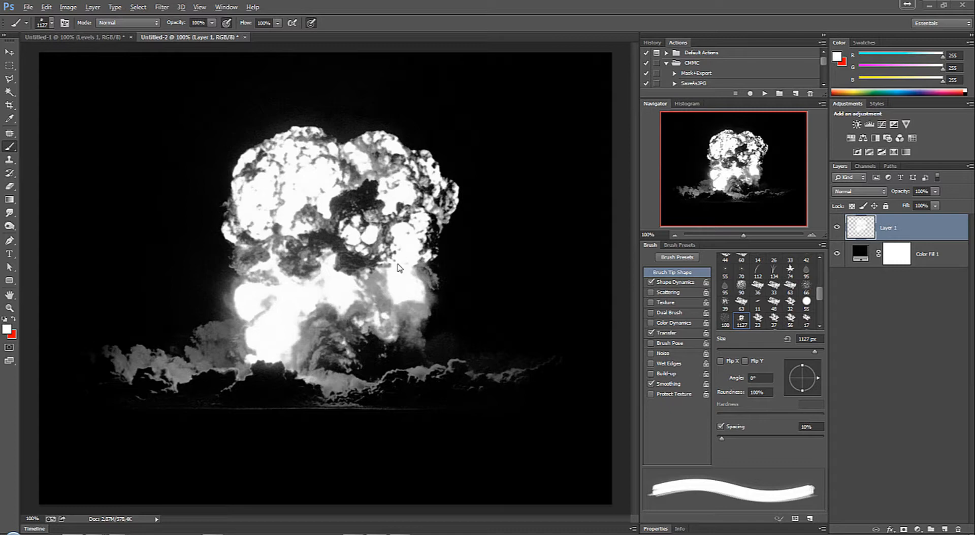
left_click(378, 23)
key("ctrl+z")
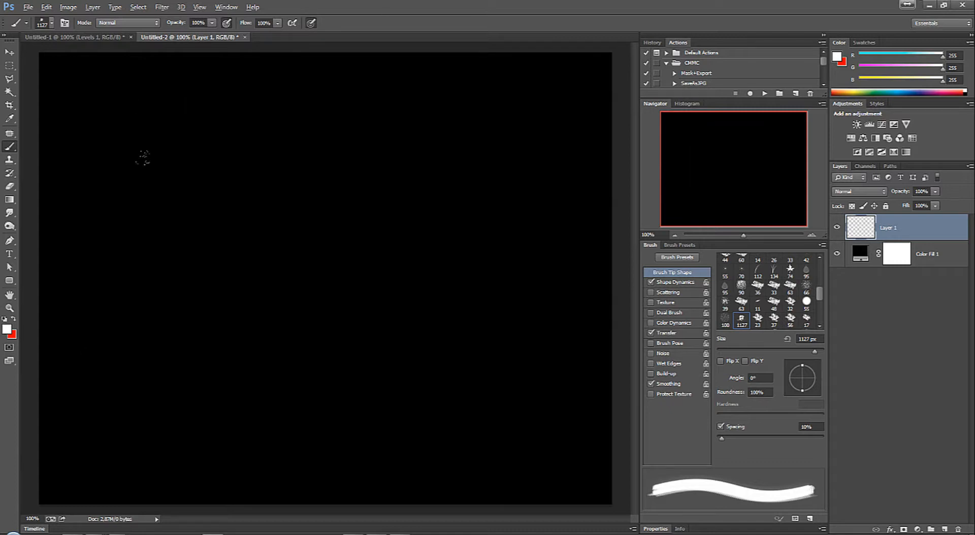
Step: Set the foreground colour to orange, hex ffae00
left_click(6, 330)
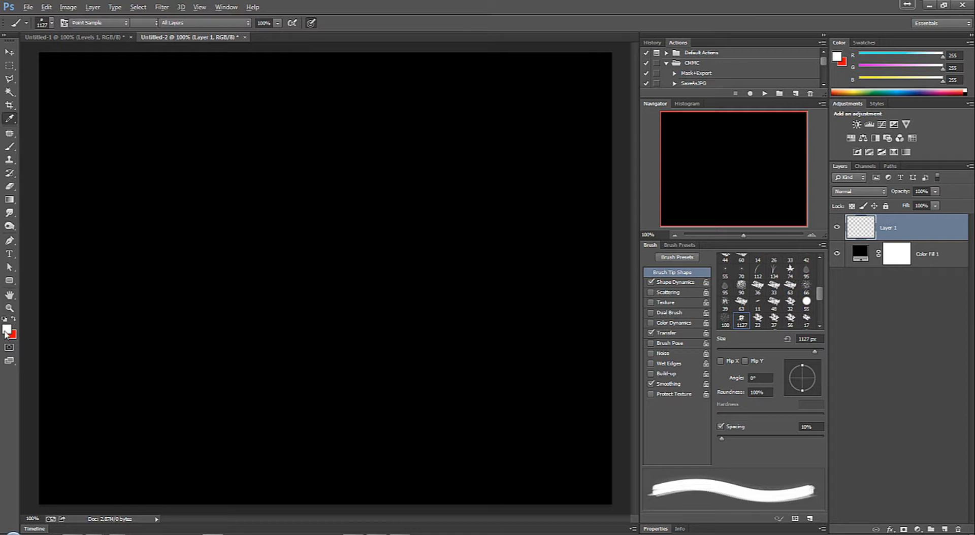
left_click(750, 273)
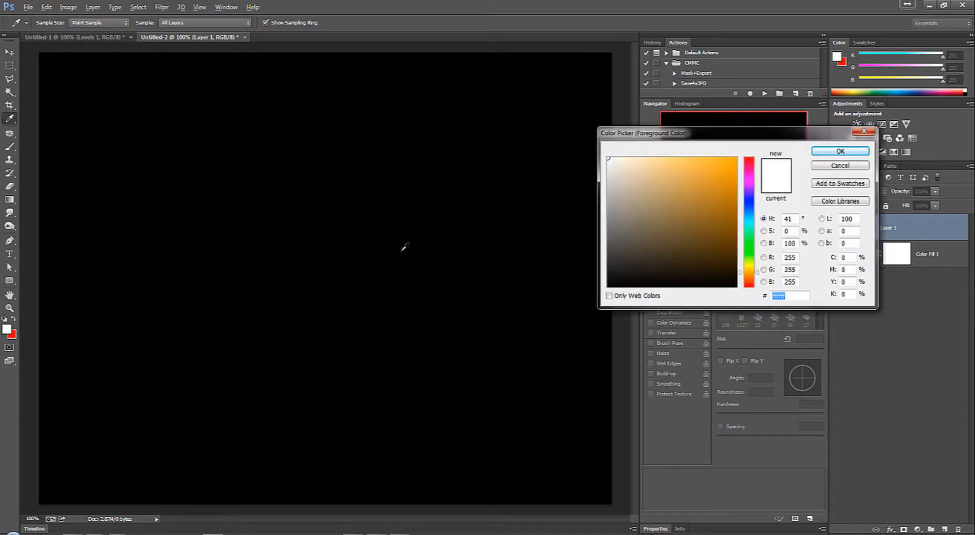
left_click(723, 173)
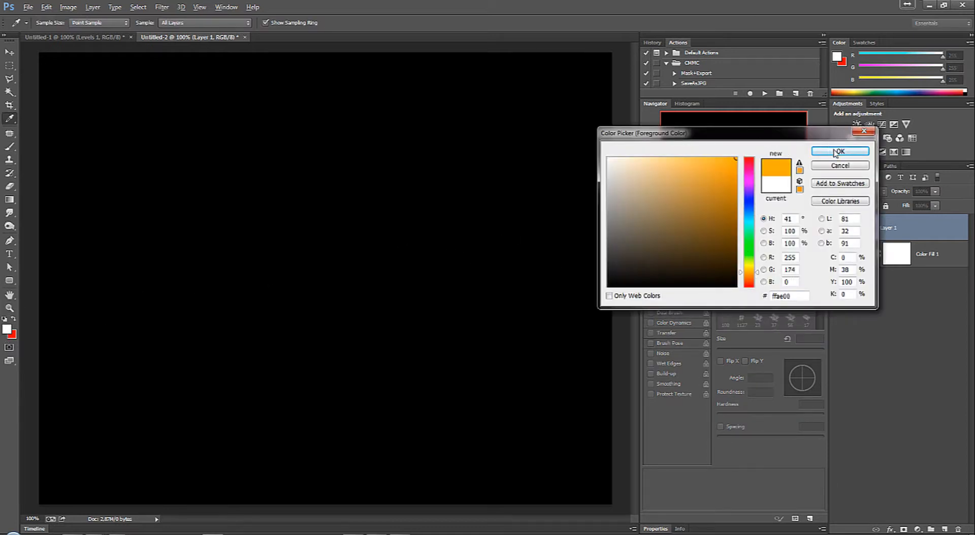
left_click(840, 152)
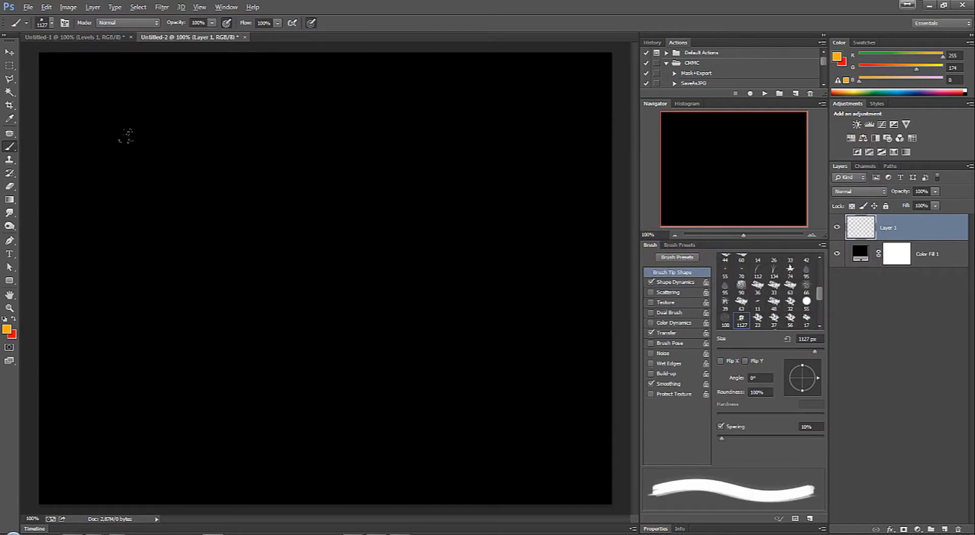
Step: Reduce the explosion brush to 900 px, undo a first orange stamp and stamp the explosion again near the canvas centre
key("bracketleft")
key("bracketleft")
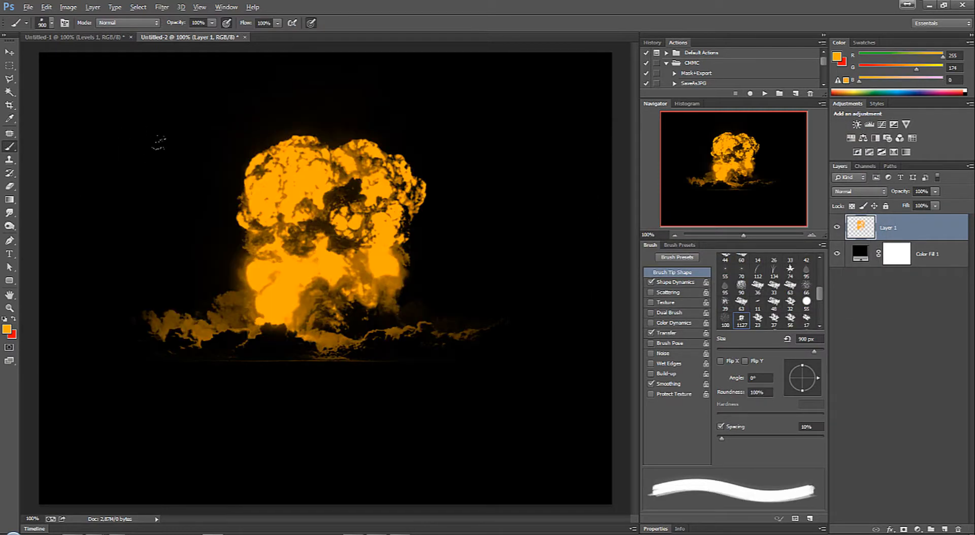
left_click(144, 140)
key("ctrl+z")
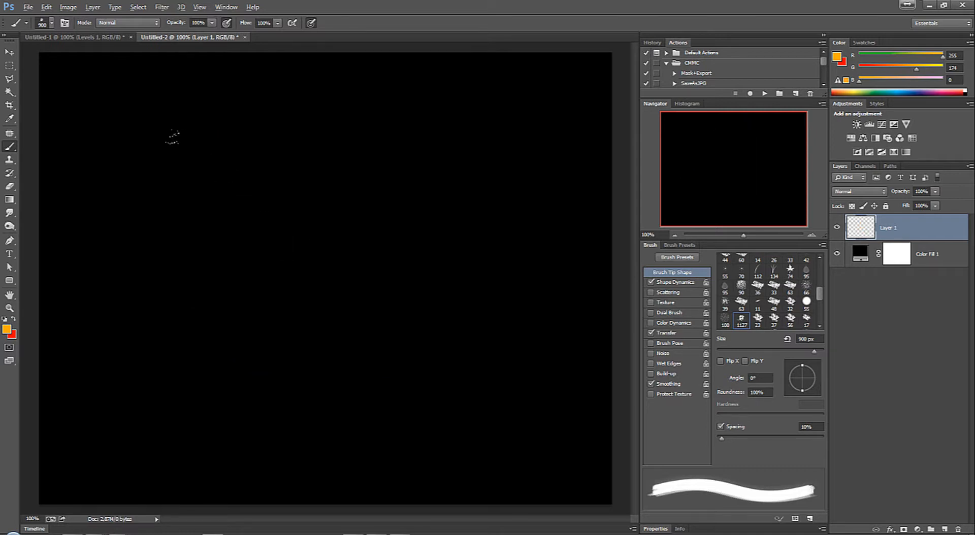
left_click(170, 161)
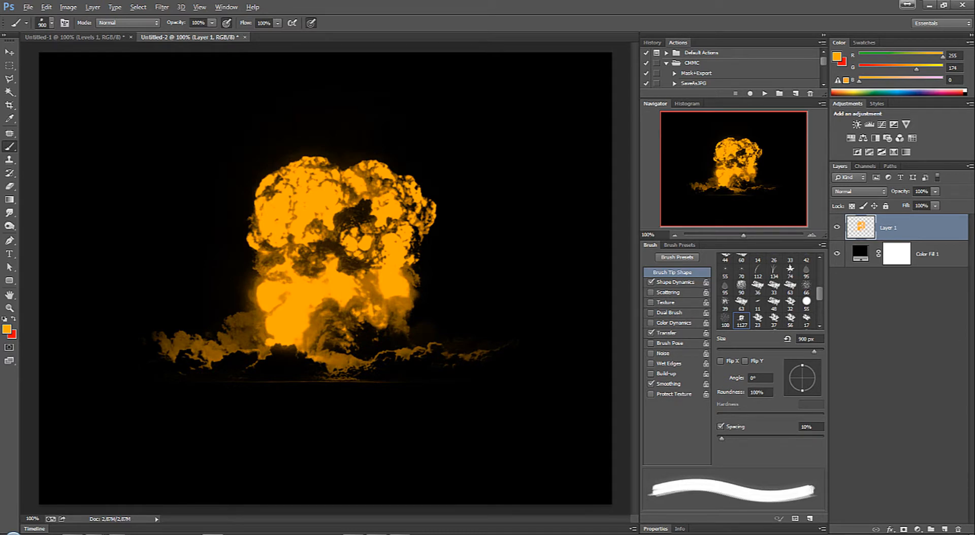
Step: Undo the orange explosion stamp and set the brush's foreground colour to white, hex ffffff
key("ctrl+z")
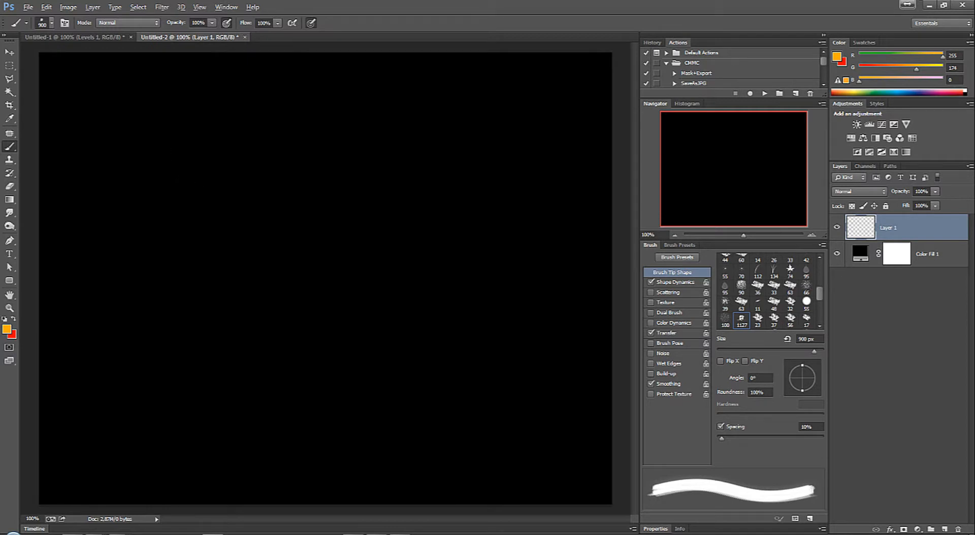
left_click(7, 329)
type("ffffff")
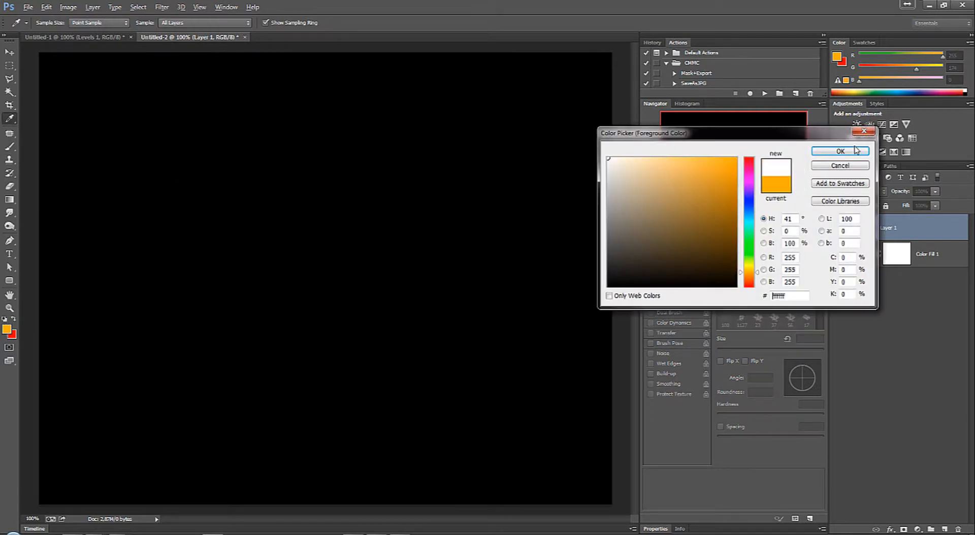
left_click(841, 151)
key("b")
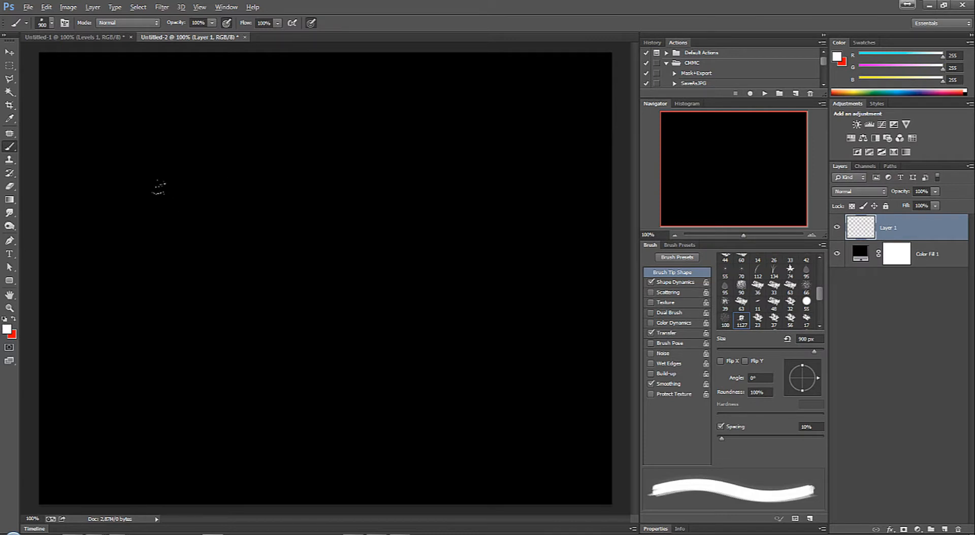
Step: Enlarge the explosion brush to 1200 px and stamp the white explosion once near the canvas centre on Layer 1
key("bracketright")
key("bracketright")
key("bracketright")
left_click(330, 260)
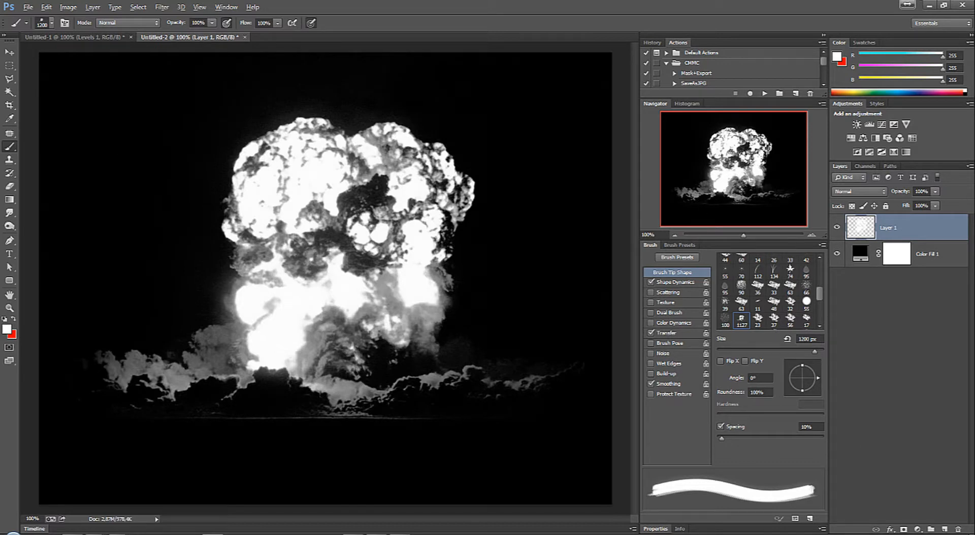
Step: Copy the merged content of the whole canvas and paste it as a new layer above Layer 1
left_click(10, 52)
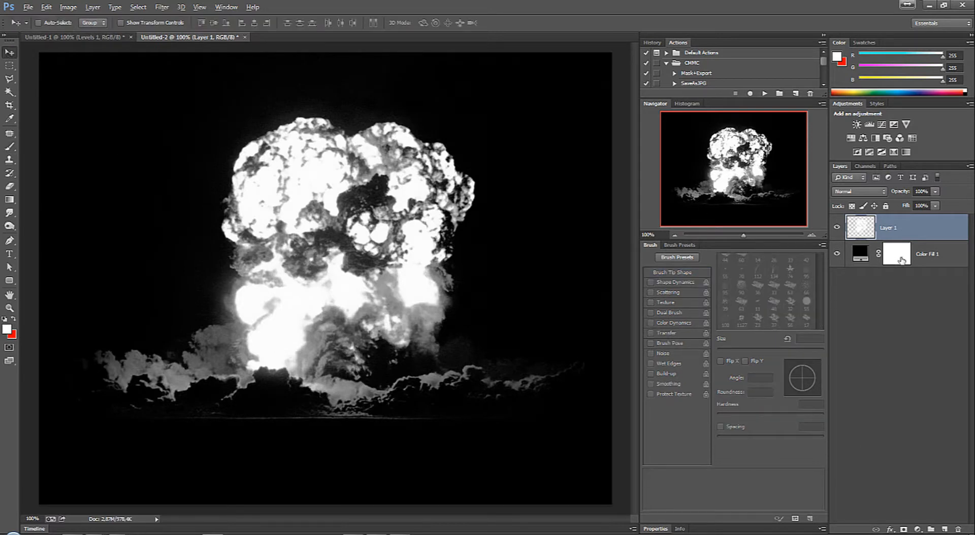
key("ctrl+a")
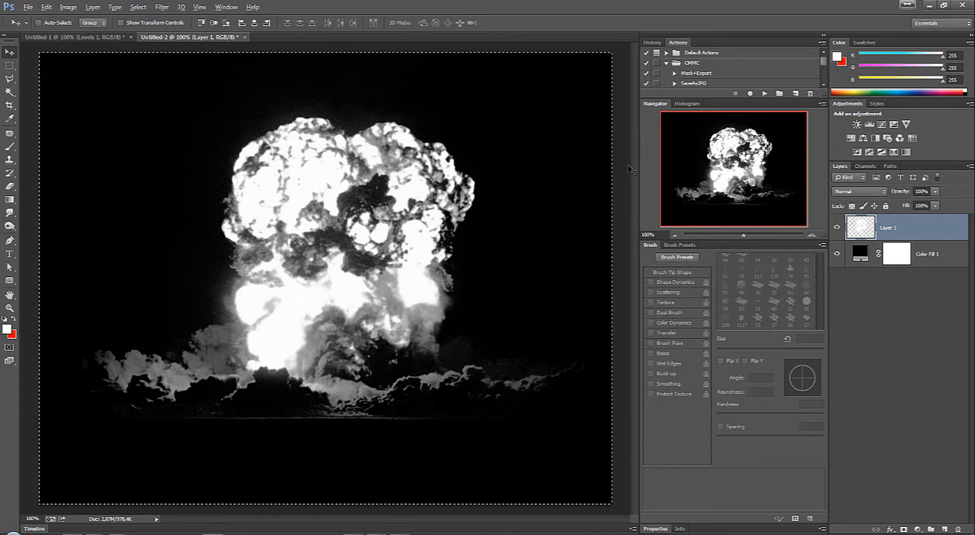
key("ctrl+shift+c")
key("ctrl+v")
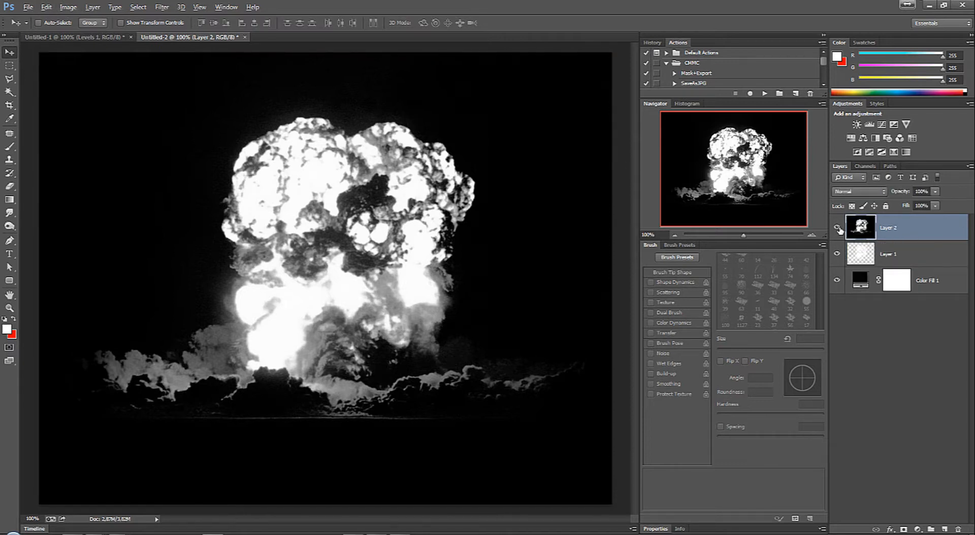
Step: Add a Gradient Map adjustment layer above Layer 2 and clip it to that layer
left_click(917, 531)
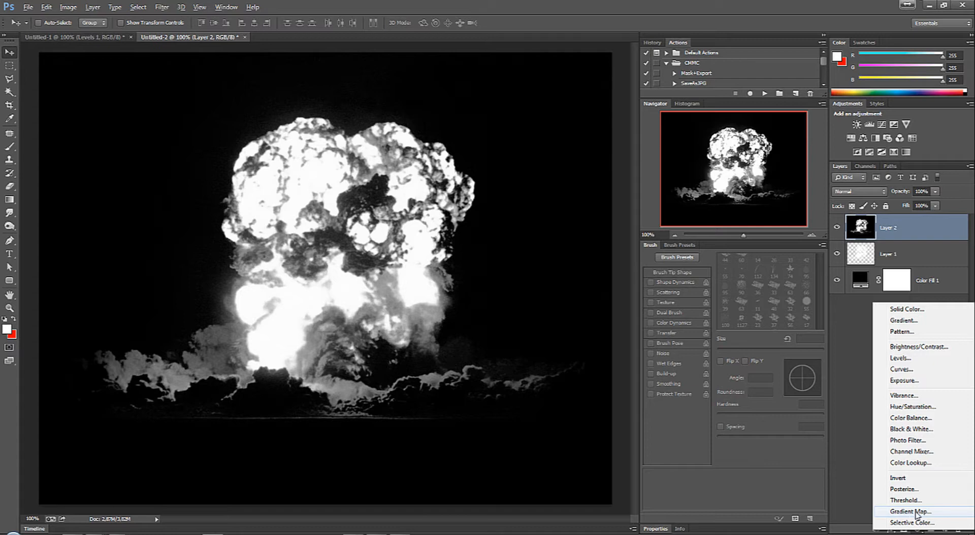
left_click(903, 512)
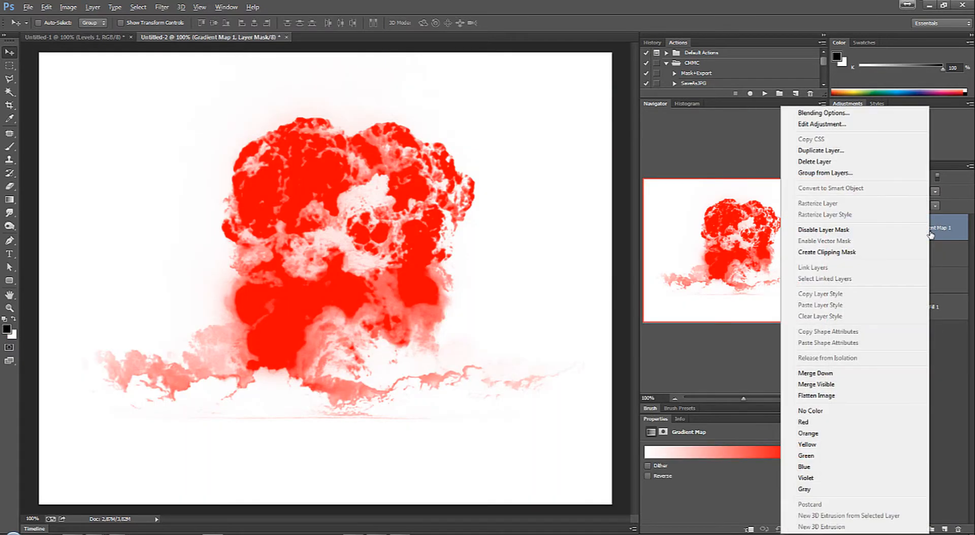
left_click(815, 253)
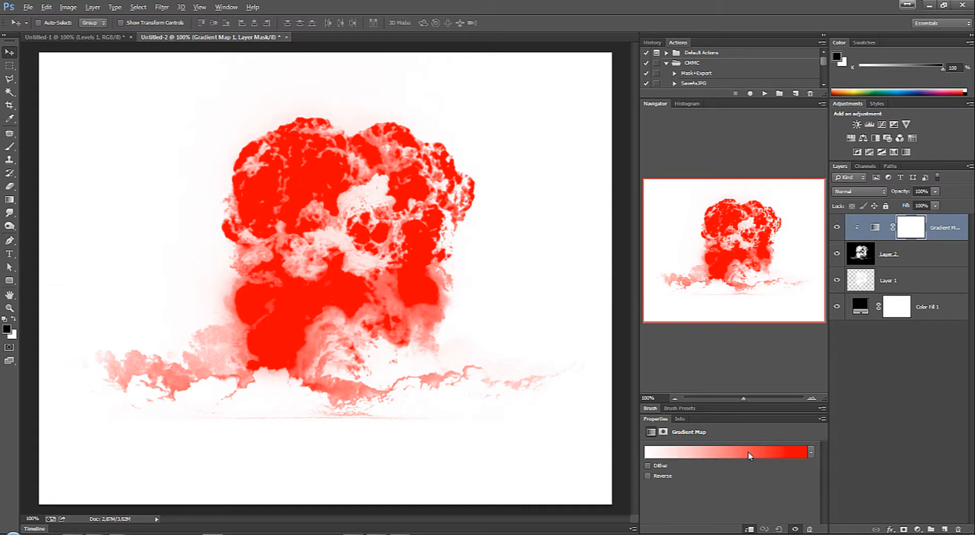
Step: Open the gradient map's gradient for editing and set its white starting stop to black, hex 000000
left_click(730, 456)
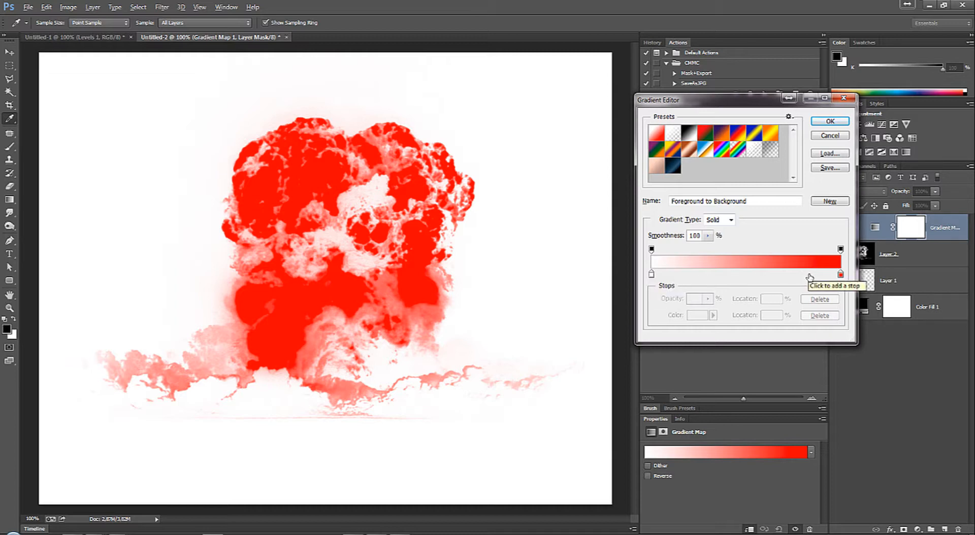
left_click(652, 274)
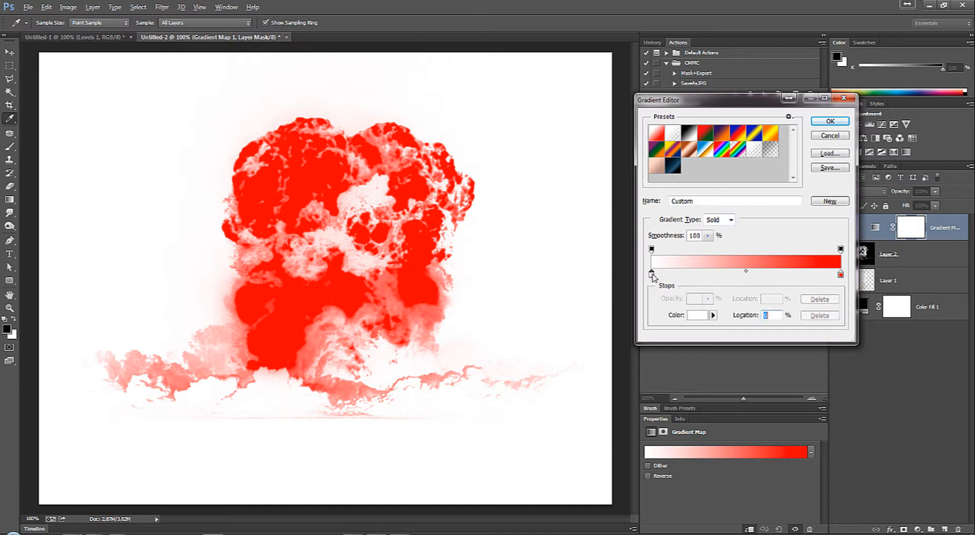
left_click(689, 314)
type("000000")
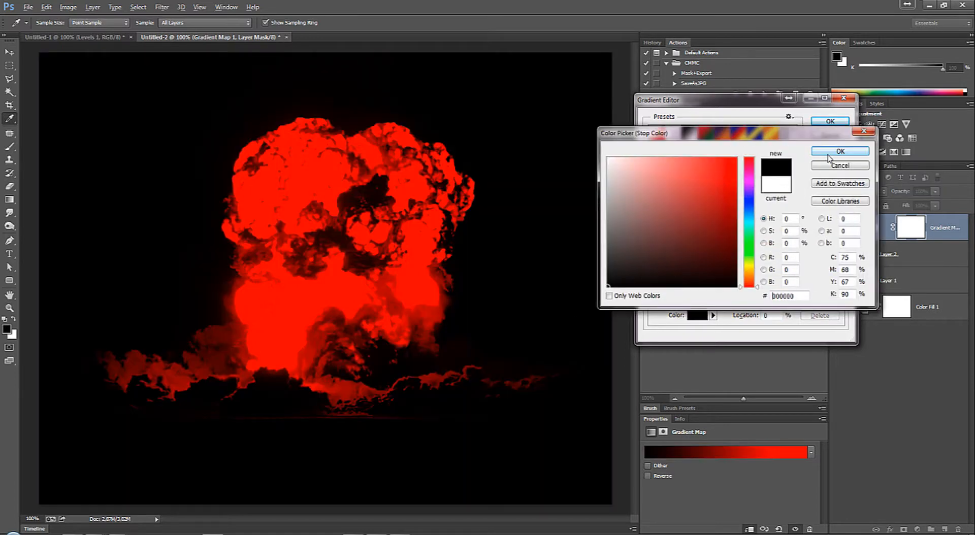
key("Return")
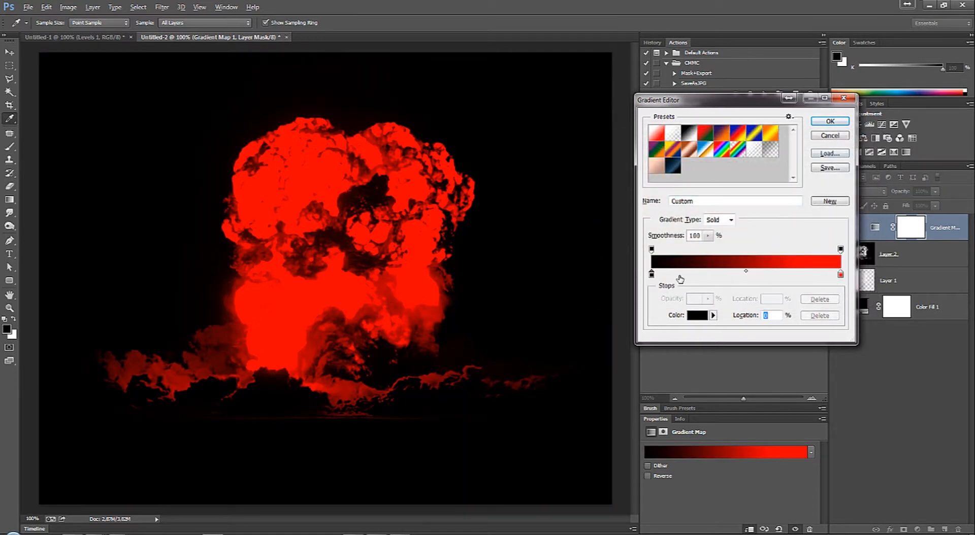
Step: Move the red gradient stop to 50% and add a white stop, hex ffffff, at 100%
left_click(841, 275)
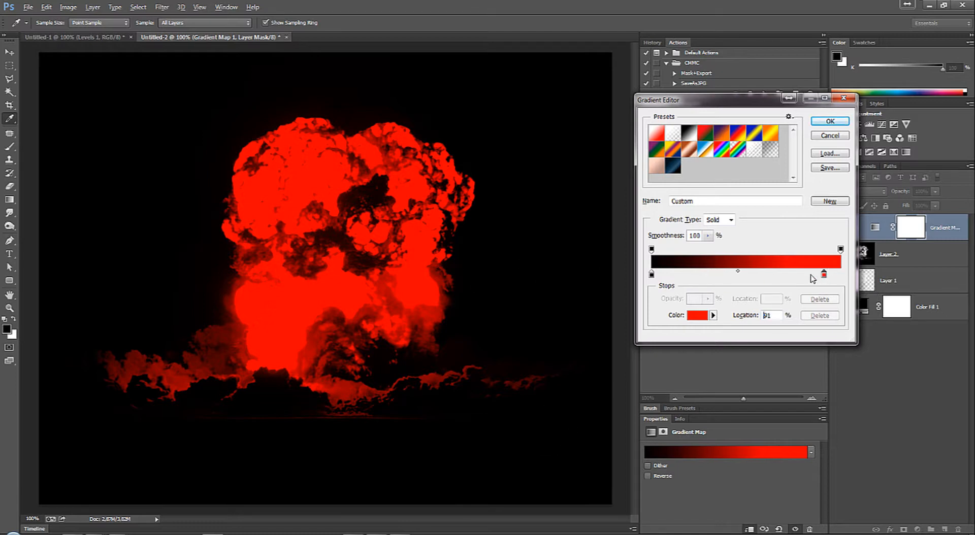
left_click_drag(841, 274, 753, 276)
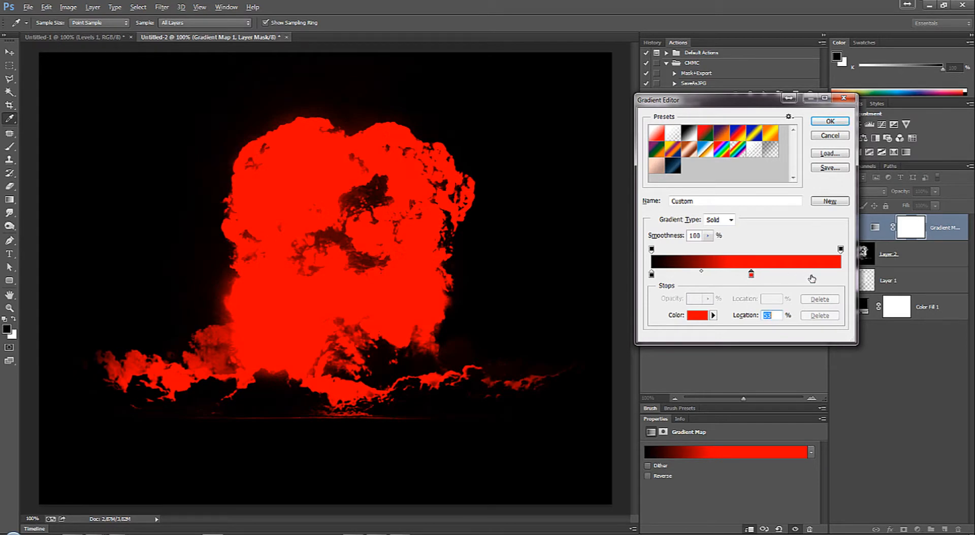
left_click_drag(814, 275, 841, 274)
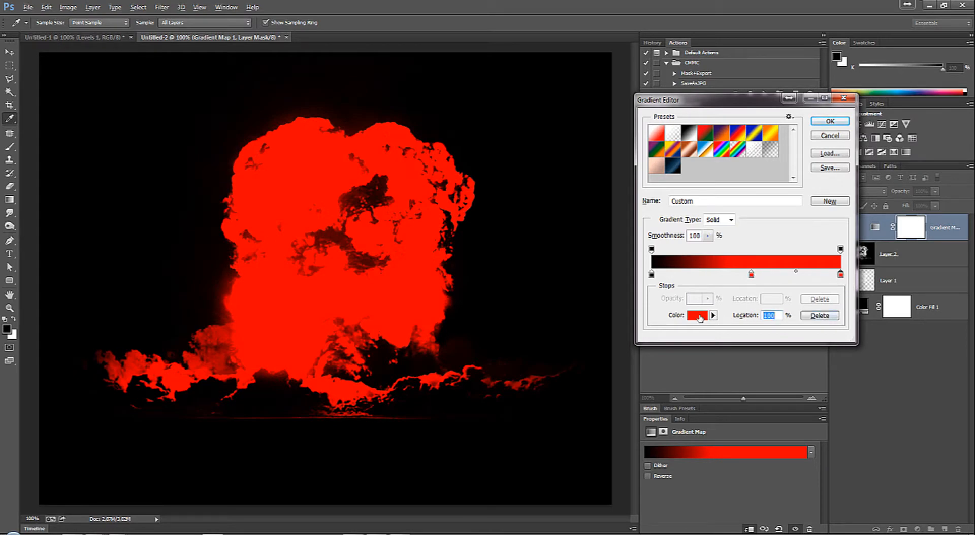
left_click(700, 317)
left_click_drag(622, 183, 577, 137)
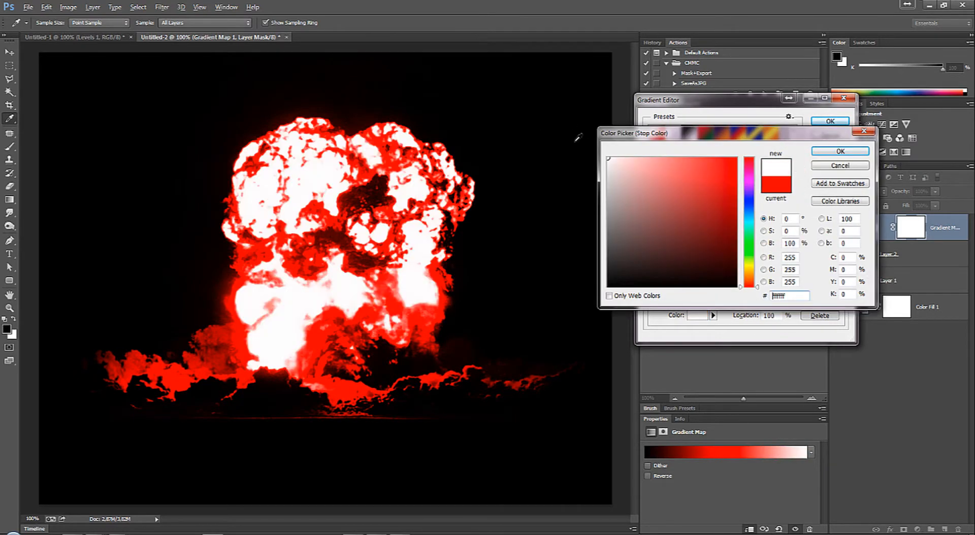
left_click(826, 153)
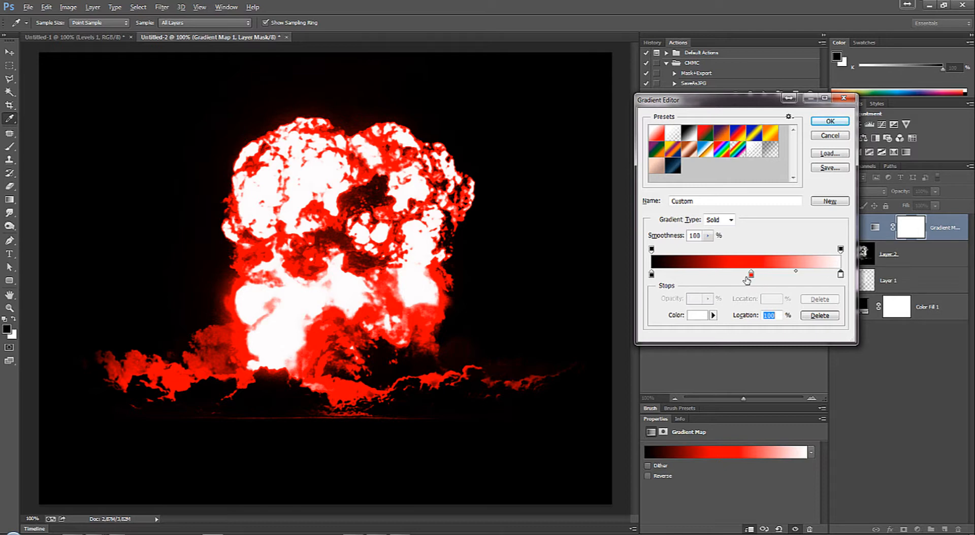
left_click_drag(751, 276, 747, 277)
mouse_move(652, 276)
left_mouse_down()
mouse_move(658, 281)
mouse_move(641, 280)
mouse_move(651, 282)
left_mouse_up()
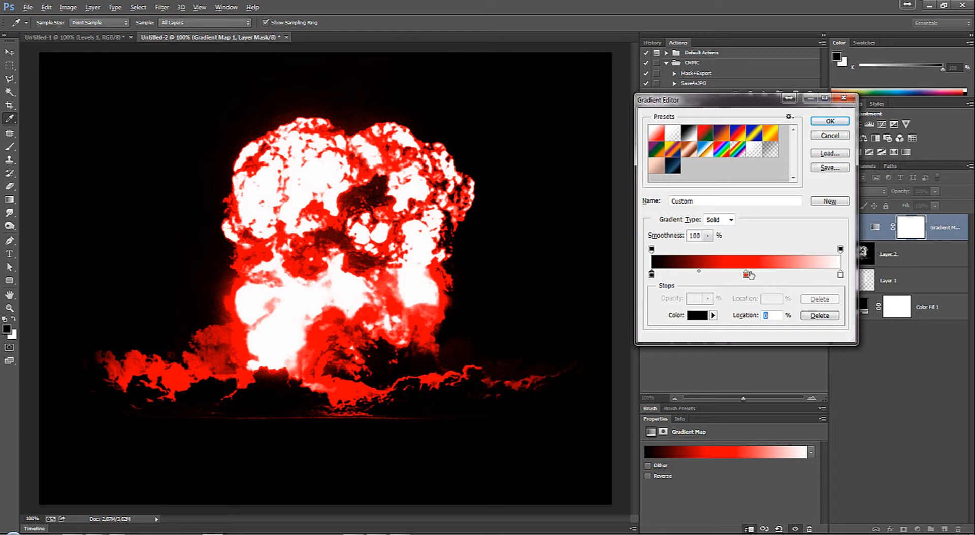
Step: Preview green, pink and blue hues on the gradient's middle stop and cancel the colour change
left_click(746, 276)
left_click(699, 316)
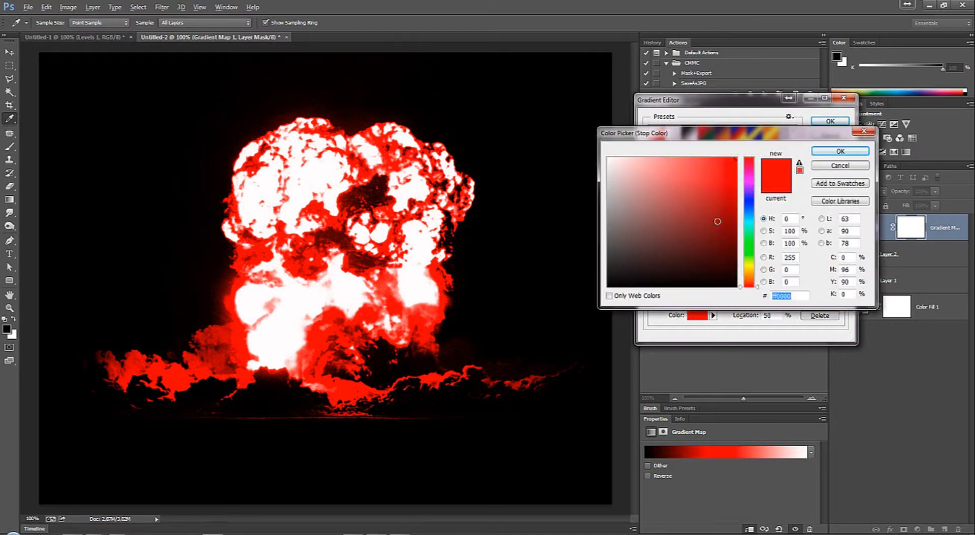
left_click(750, 245)
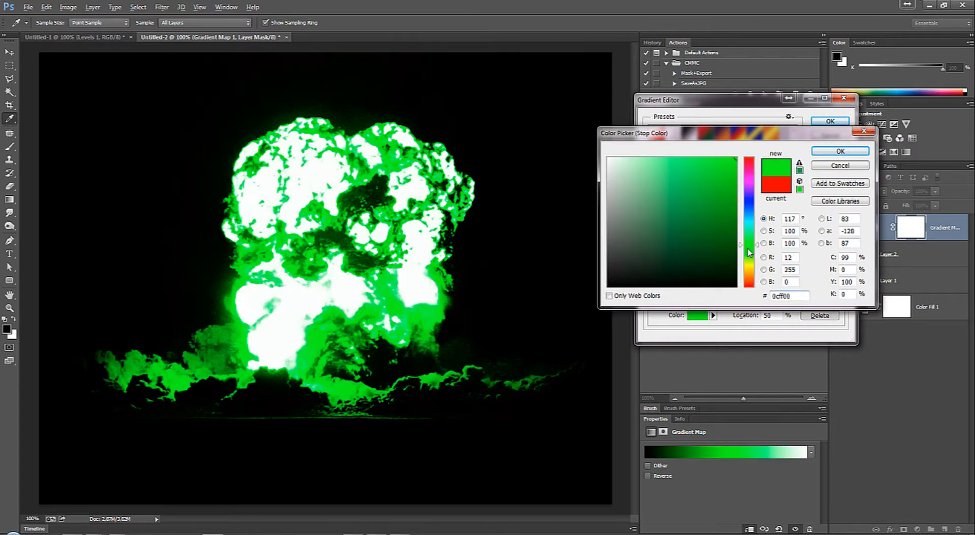
left_click(750, 211)
left_click(753, 184)
left_click_drag(750, 178, 746, 172)
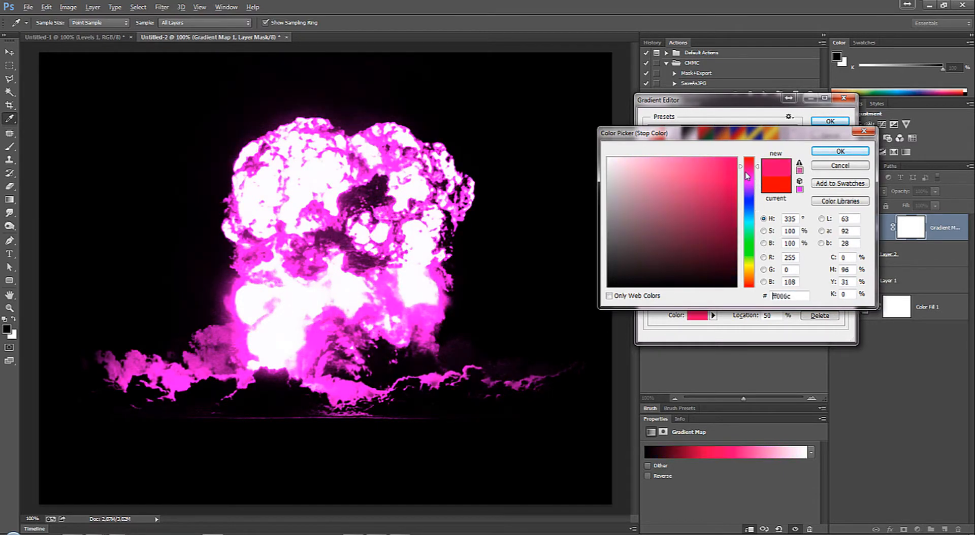
left_click(746, 186)
left_click(747, 200)
left_click(750, 215)
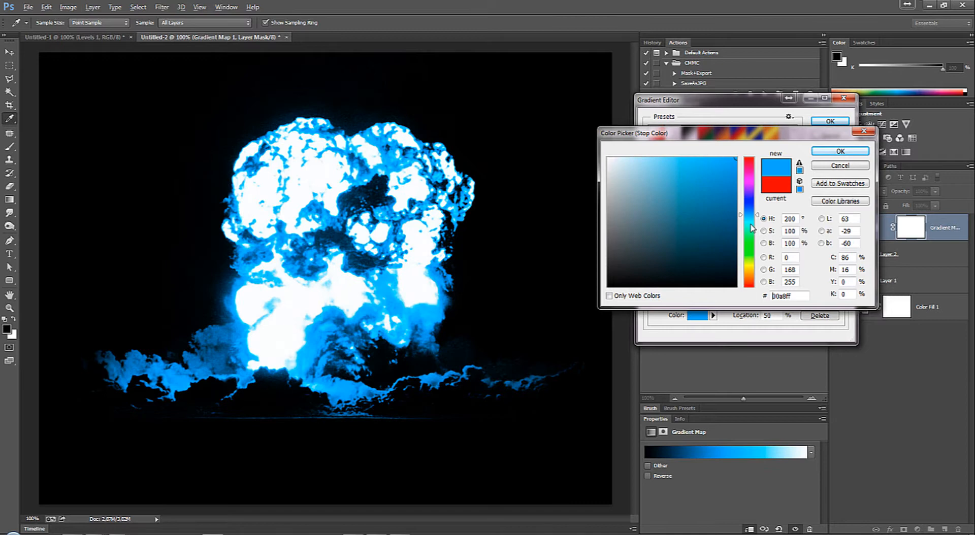
left_click(840, 168)
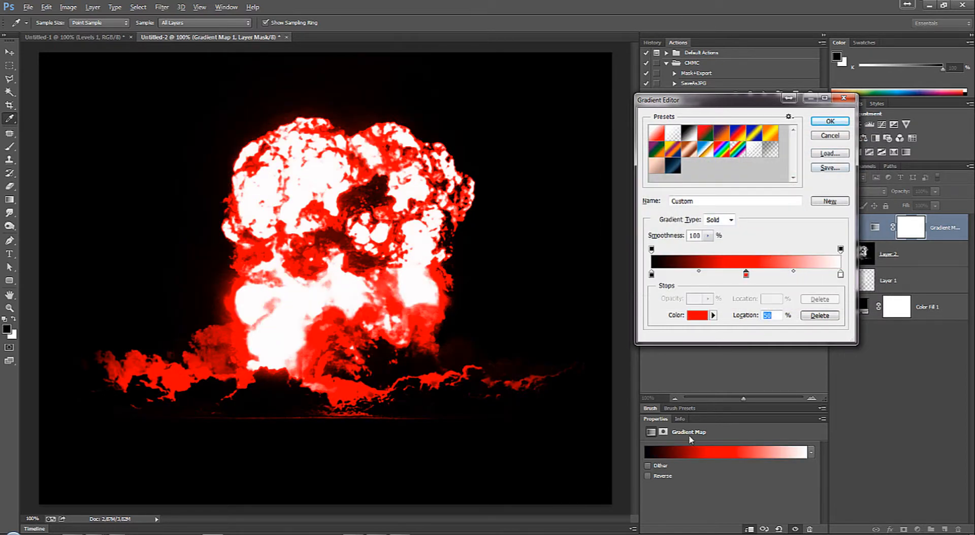
Step: Set the gradient's middle stop at 50% to orange, hex ff6600
left_click(696, 315)
left_click(750, 278)
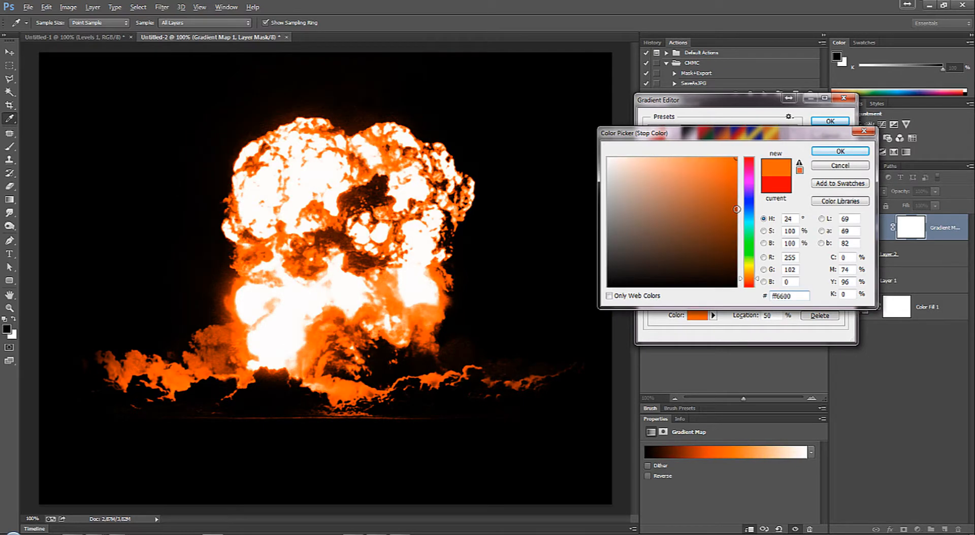
left_click(840, 151)
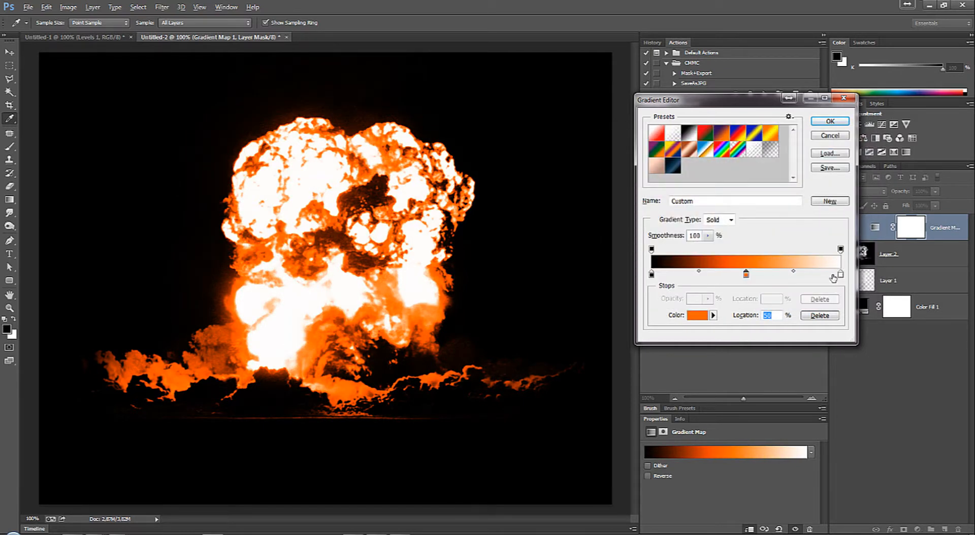
Step: Add a gradient stop at 95%, just before the white end, and colour it yellow, hex ffde00
left_click(832, 275)
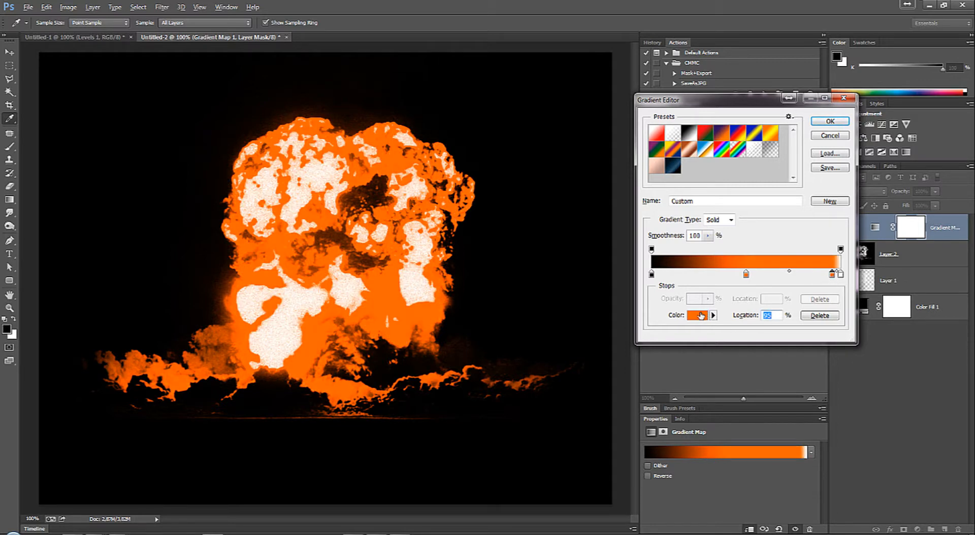
left_click(697, 316)
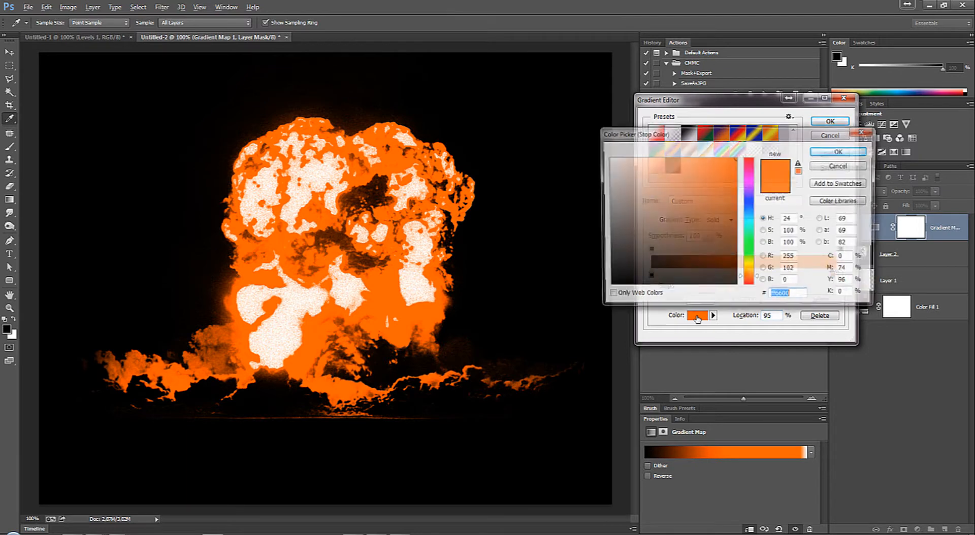
left_click_drag(749, 275, 751, 272)
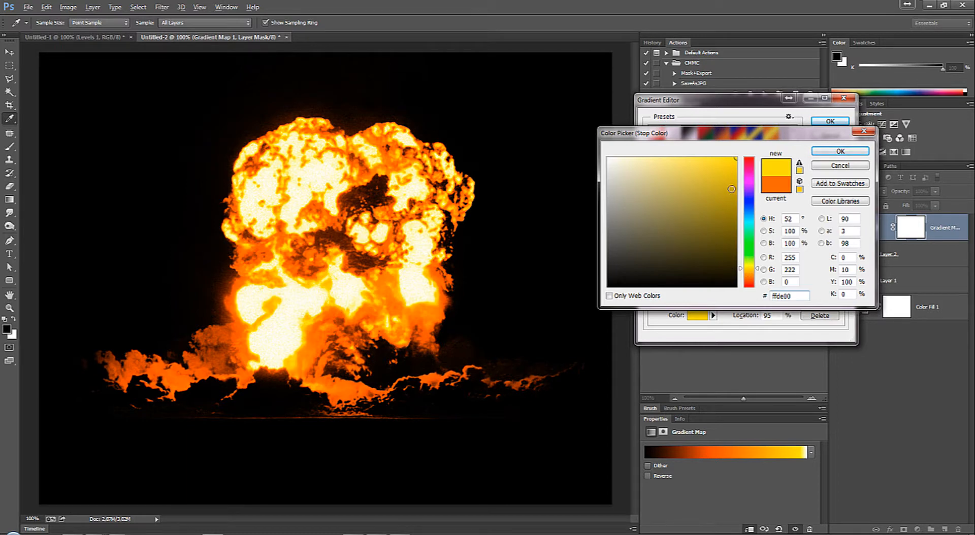
left_click(817, 150)
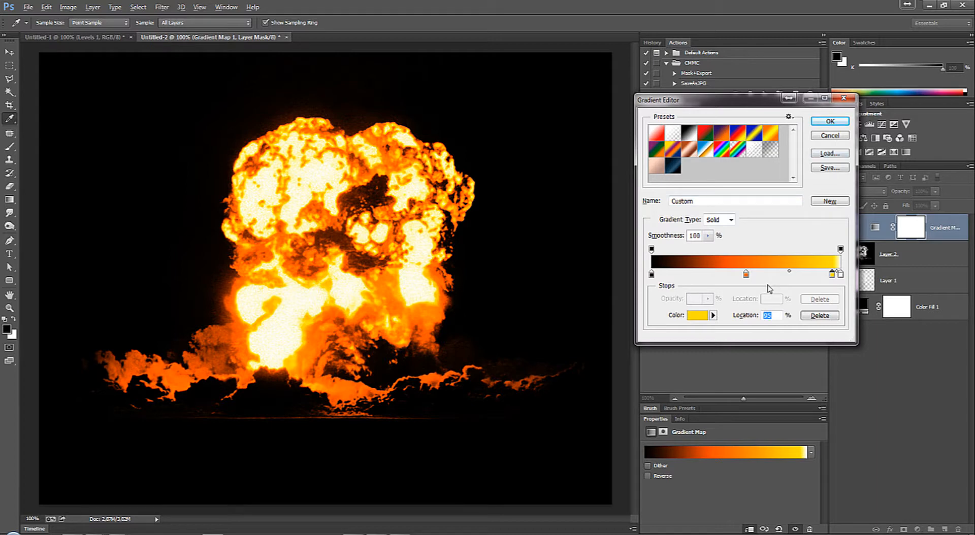
Step: Add a gradient stop between the black and orange stops and colour it red-orange, hex ff2400
left_click(688, 277)
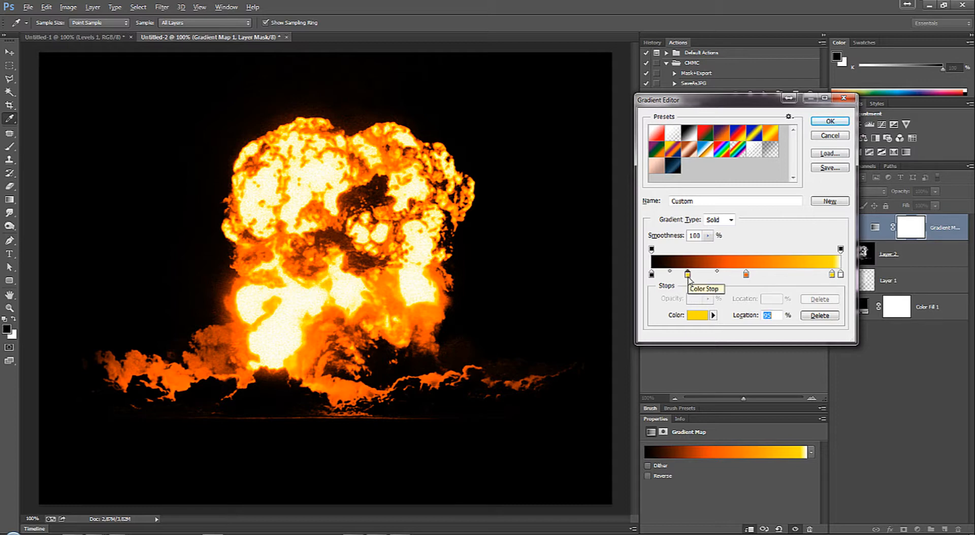
double_click(688, 277)
left_click(751, 281)
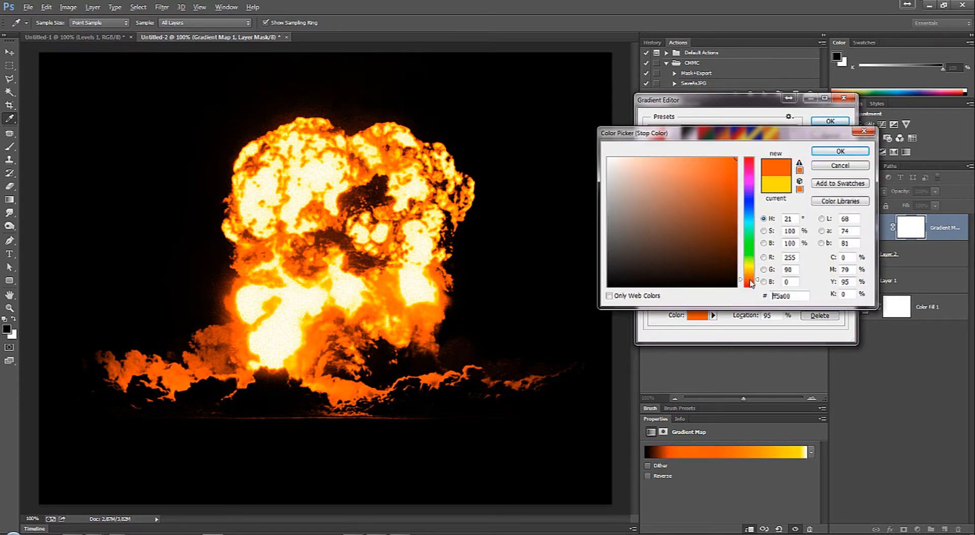
left_click_drag(751, 281, 751, 287)
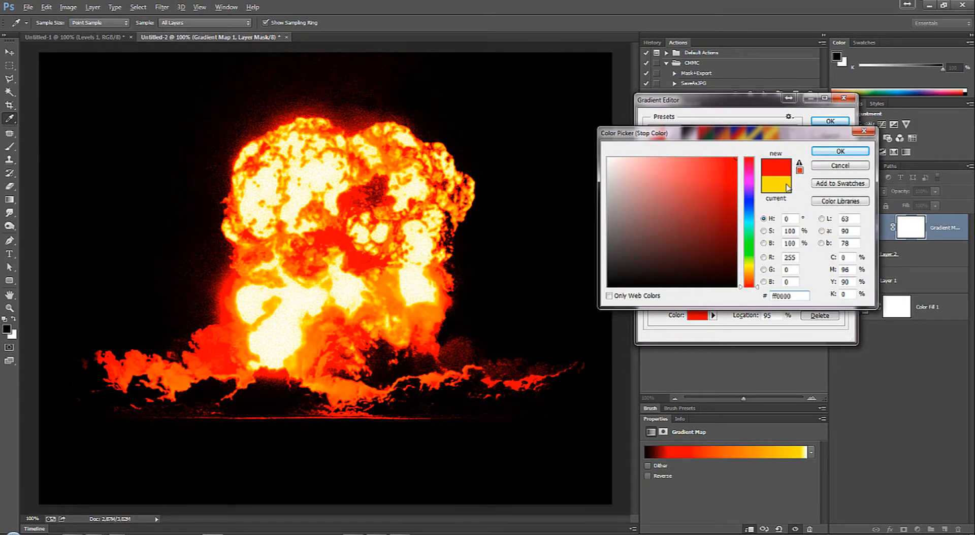
left_click_drag(751, 287, 758, 288)
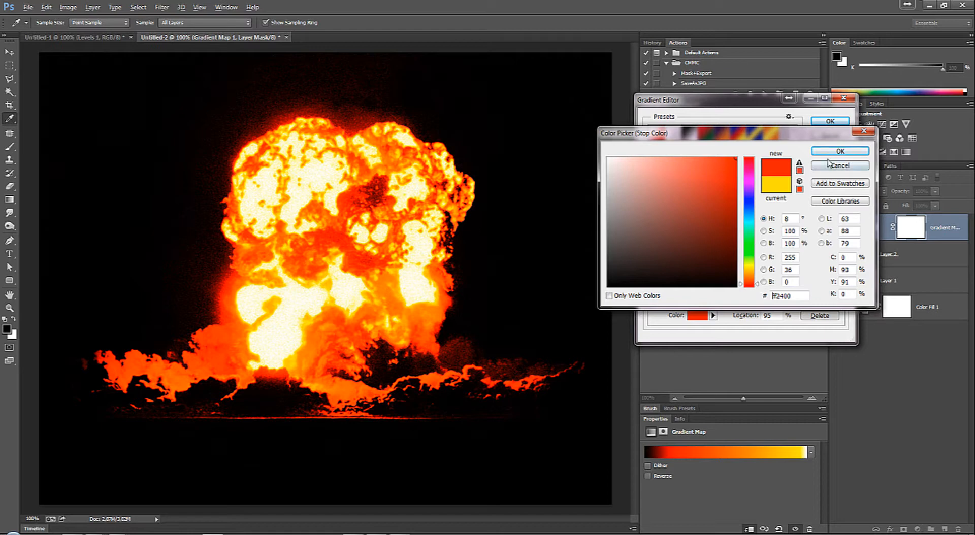
left_click(841, 152)
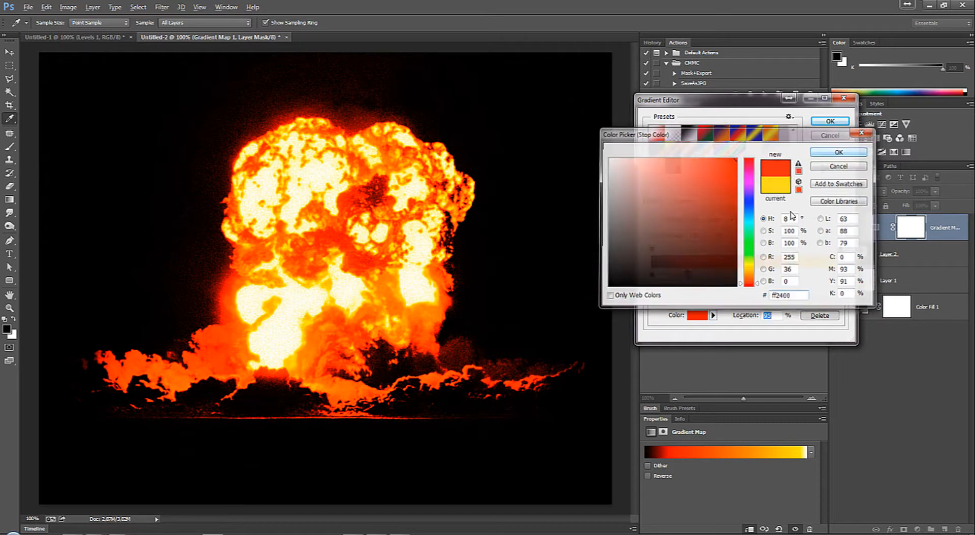
Step: Darken the new stop beside the black end to a deep red and apply the edited gradient
left_click(696, 315)
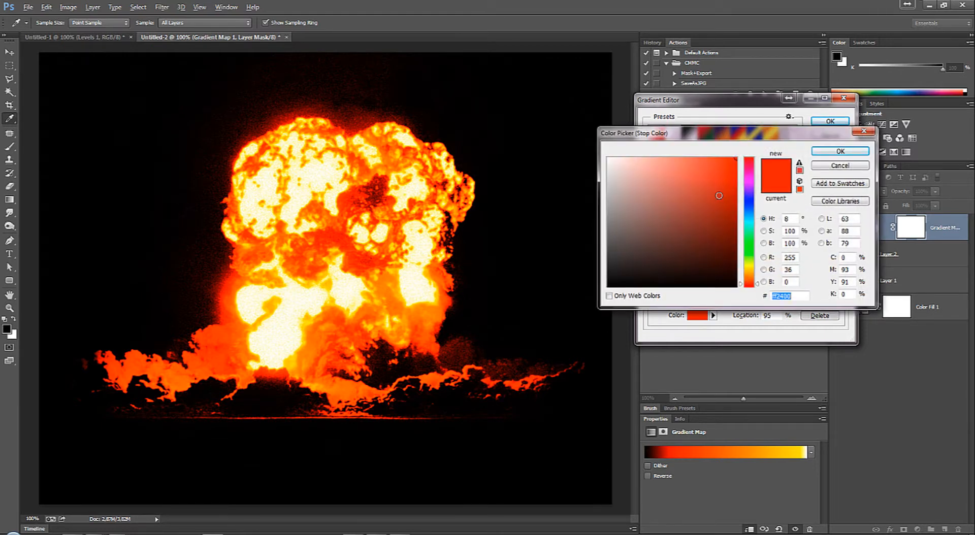
left_click(691, 225)
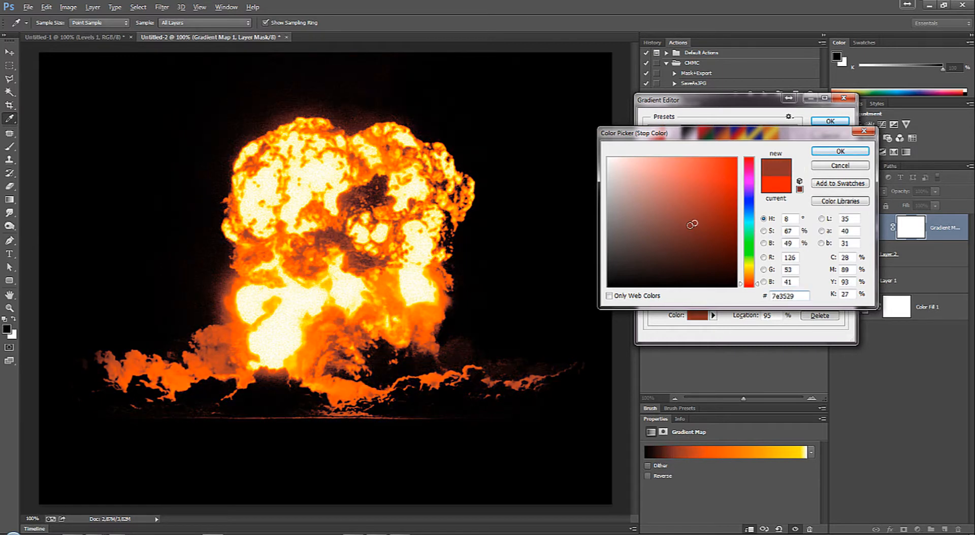
left_click_drag(691, 225, 746, 219)
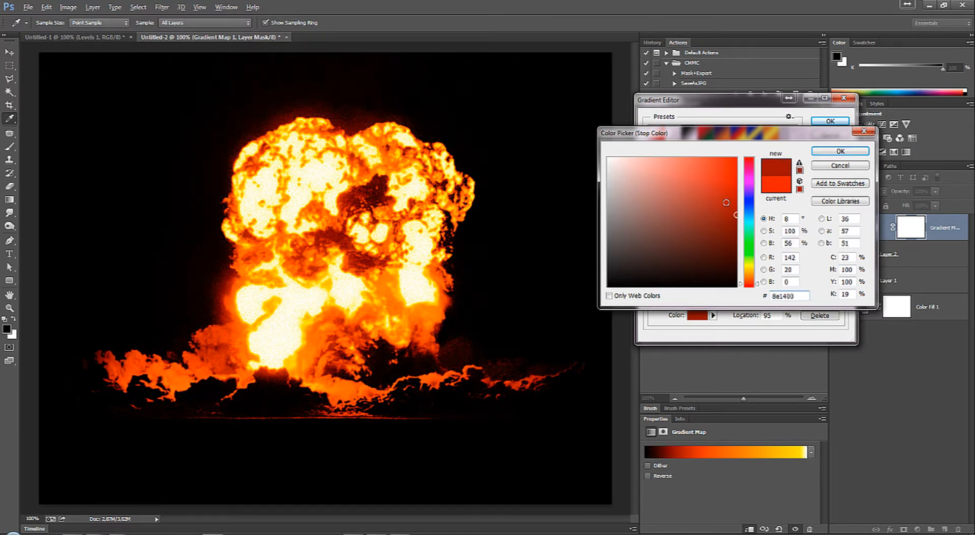
left_click(841, 151)
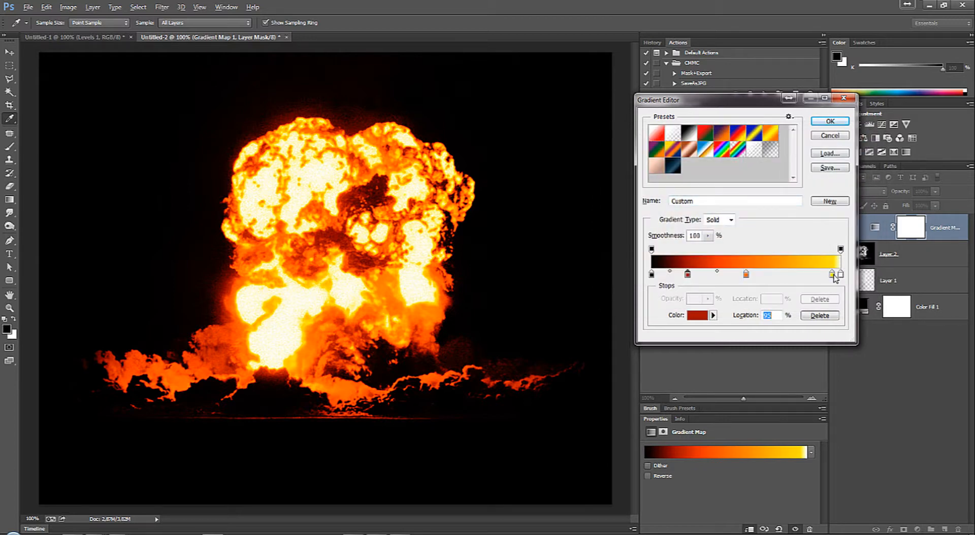
left_click_drag(833, 275, 833, 277)
left_click(828, 122)
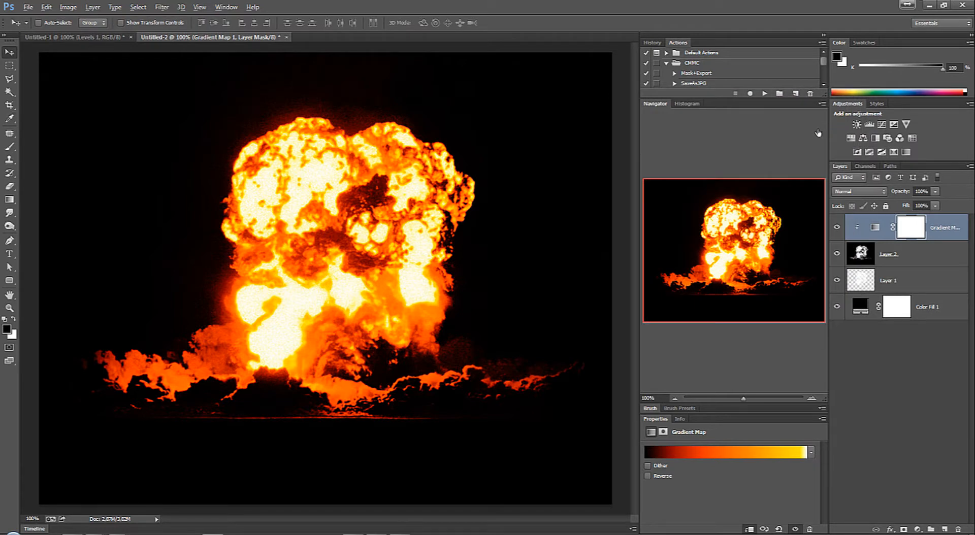
Step: Compare the explosion with and without the gradient map, select Layer 2 and leave the gradient map hidden
left_click(837, 230)
left_click(838, 229)
left_click(837, 229)
left_click(851, 252)
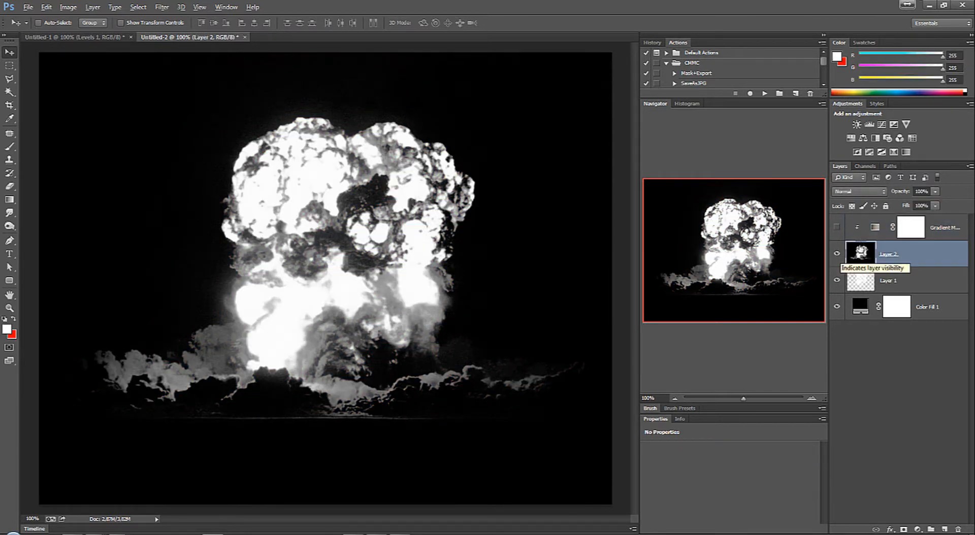
left_click(837, 229)
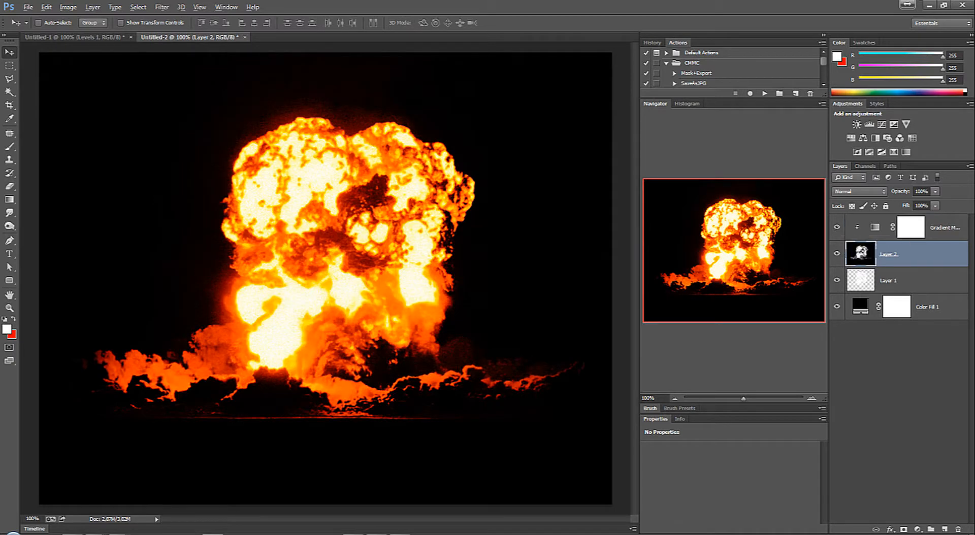
left_click(837, 228)
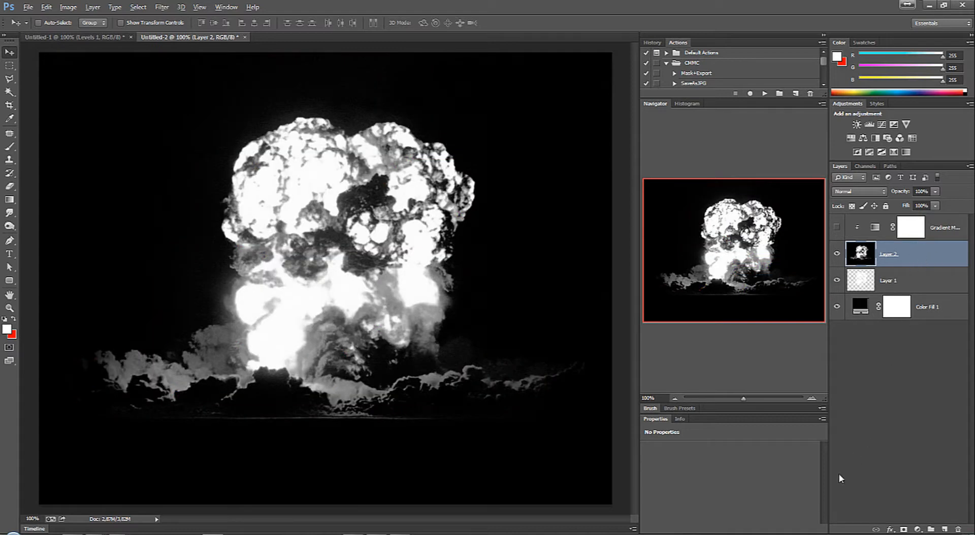
Step: Add an empty layer clipped to Layer 2, directly below the gradient map
left_click(944, 529)
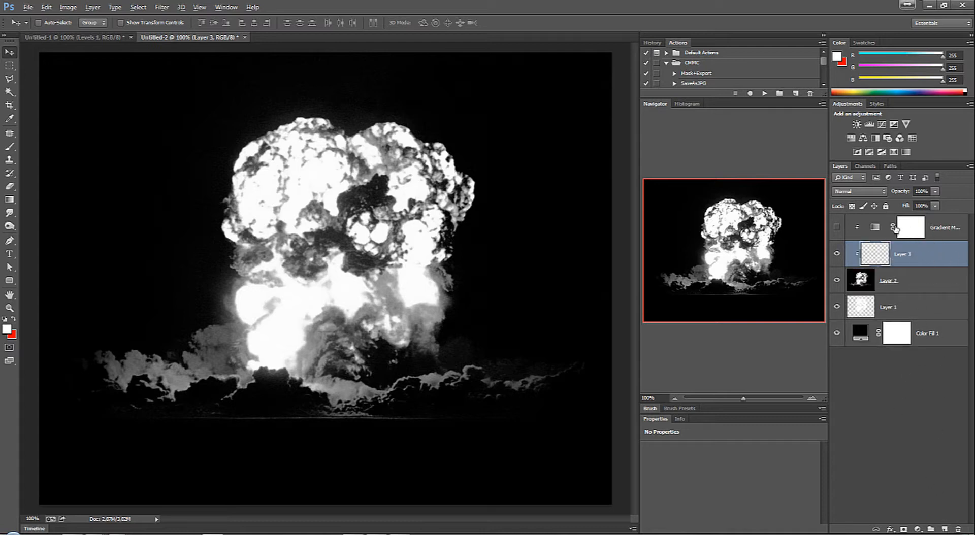
right_click(915, 256)
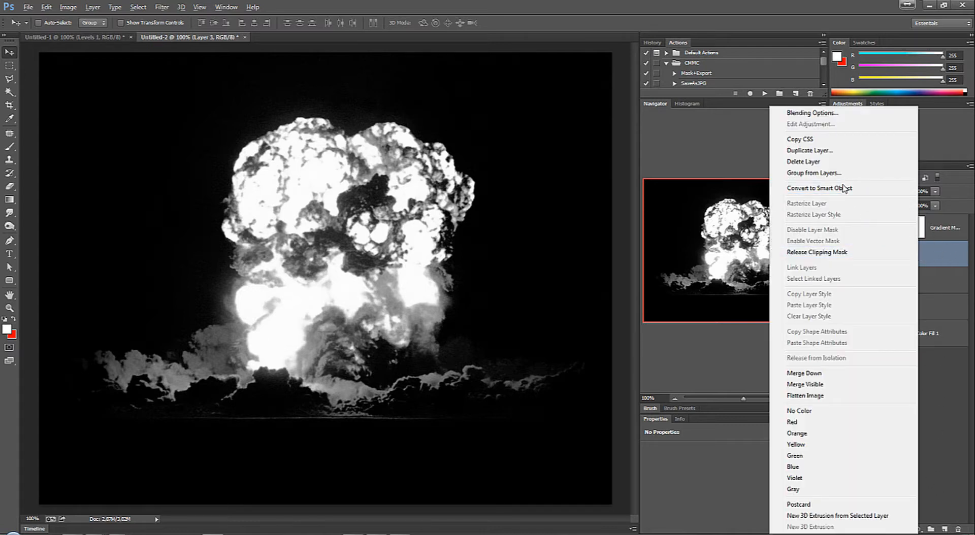
left_click(956, 372)
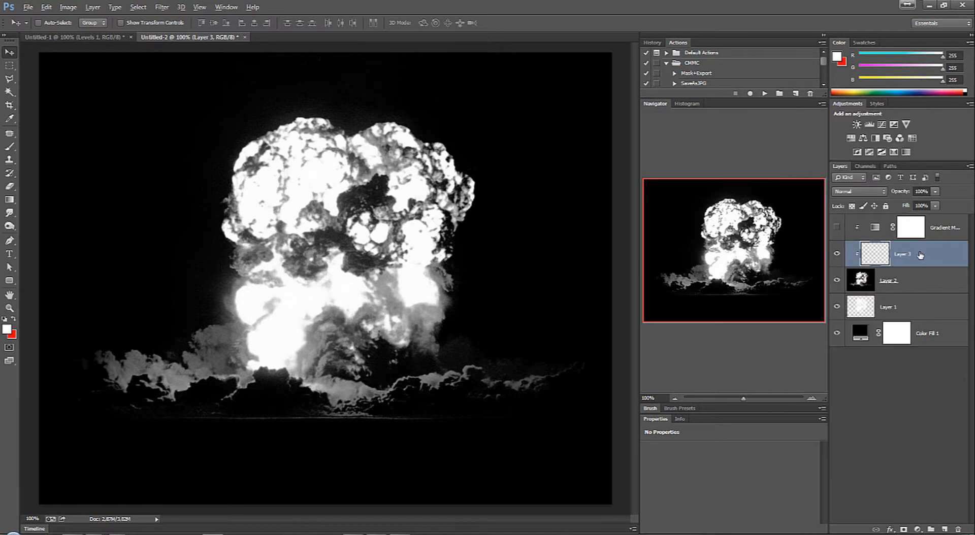
Step: Choose a soft round brush and set the foreground colour to orange, hex ffae00
key("b")
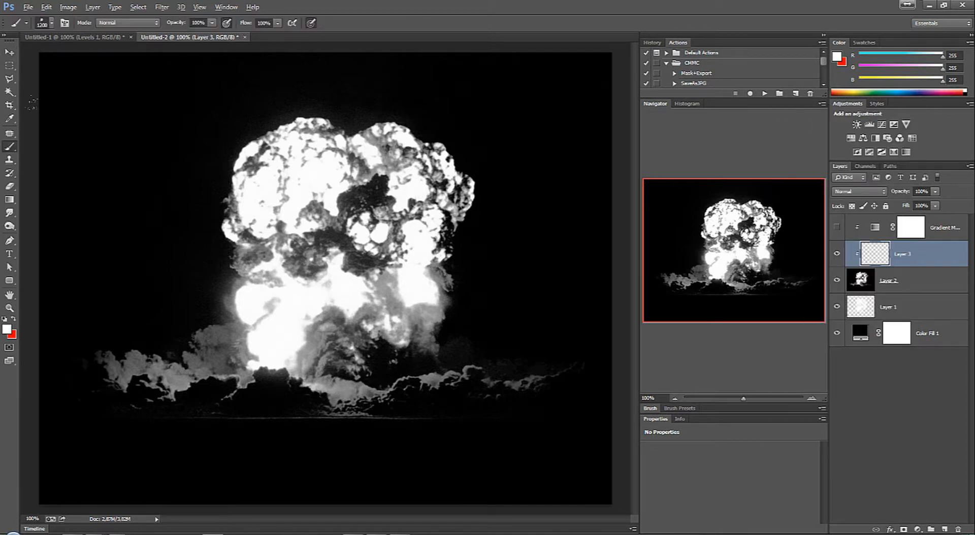
right_click(296, 198)
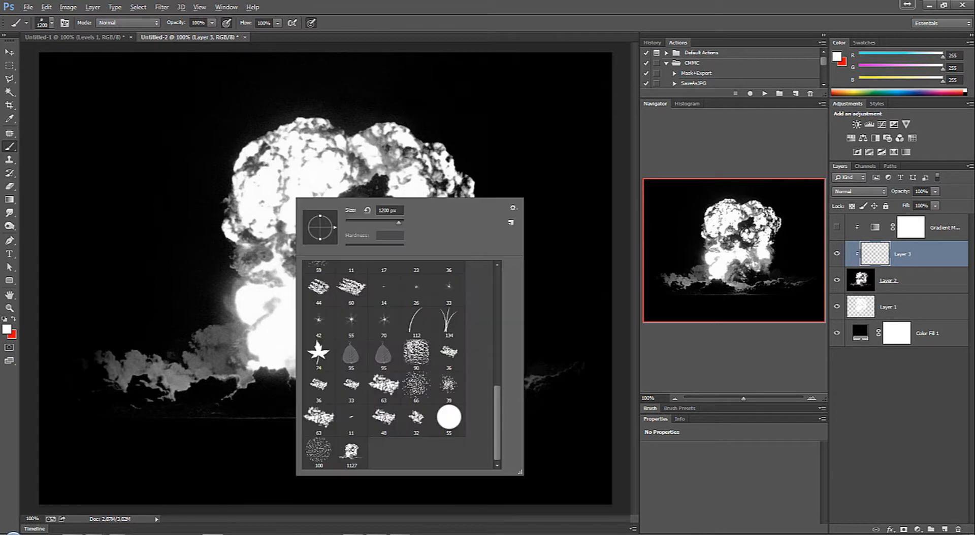
scroll(491, 405, "up", 10)
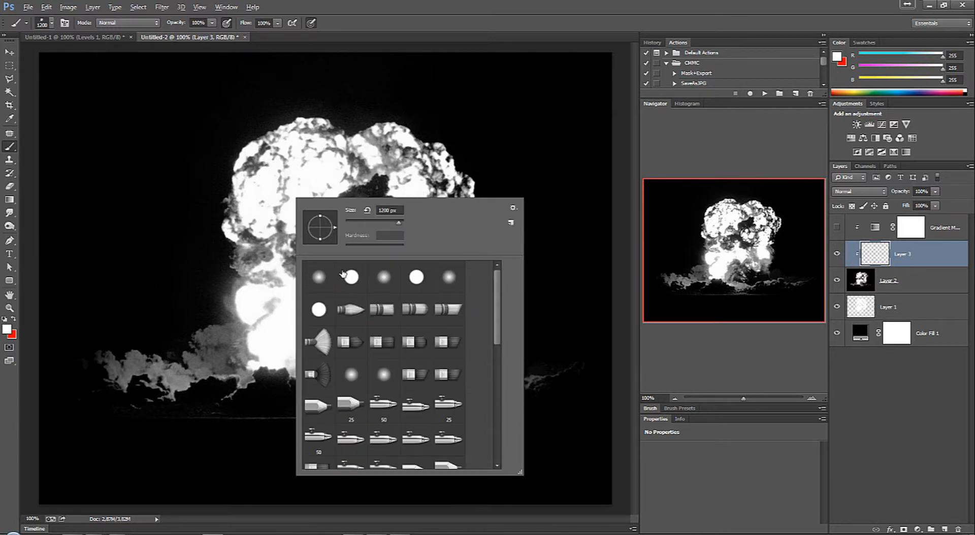
left_click(320, 276)
left_click(6, 330)
left_click(728, 167)
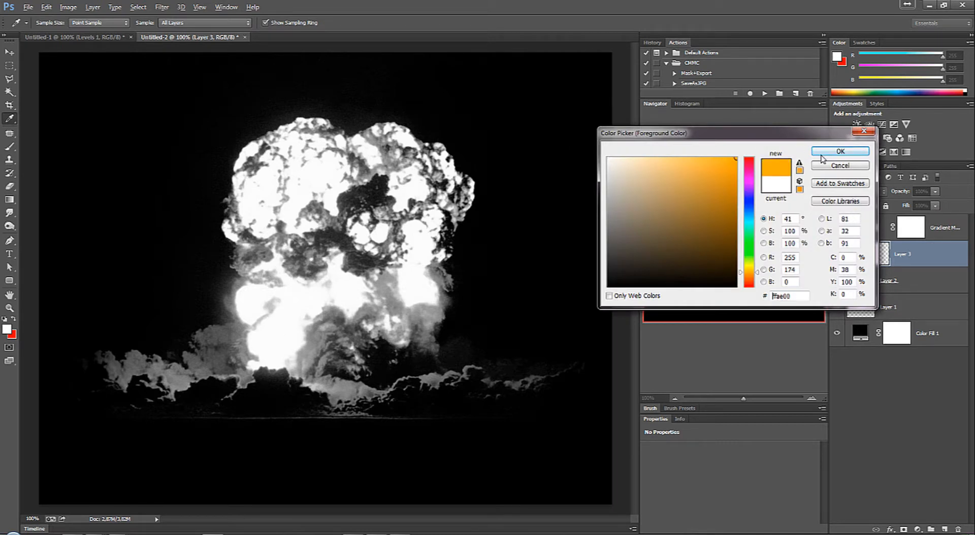
left_click(840, 151)
Step: Paint an orange patch on the upper middle of the cloud with an 82 px brush and set the layer's blend mode to Color
right_click(491, 278)
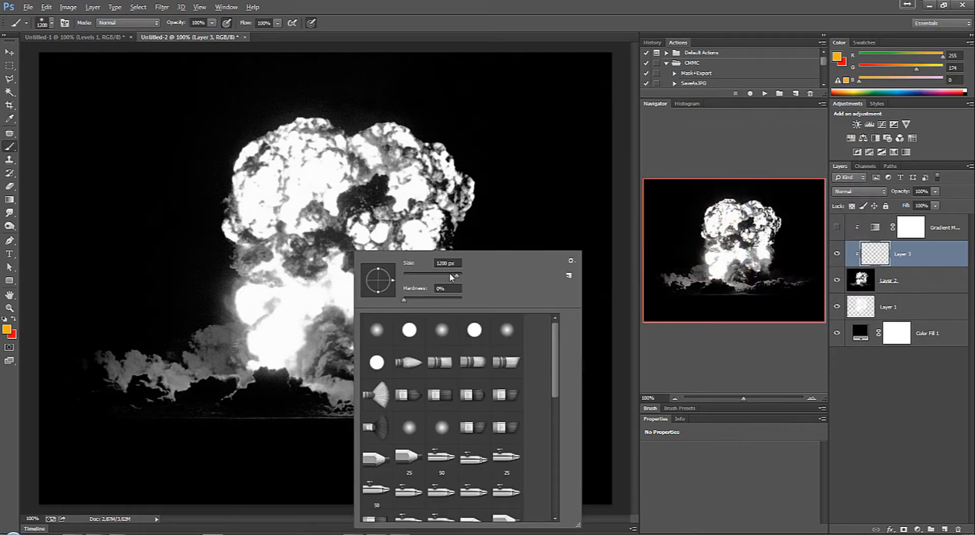
left_click_drag(451, 277, 427, 276)
mouse_move(345, 163)
left_mouse_down()
mouse_move(325, 129)
mouse_move(312, 198)
mouse_move(337, 194)
mouse_move(325, 119)
left_mouse_up()
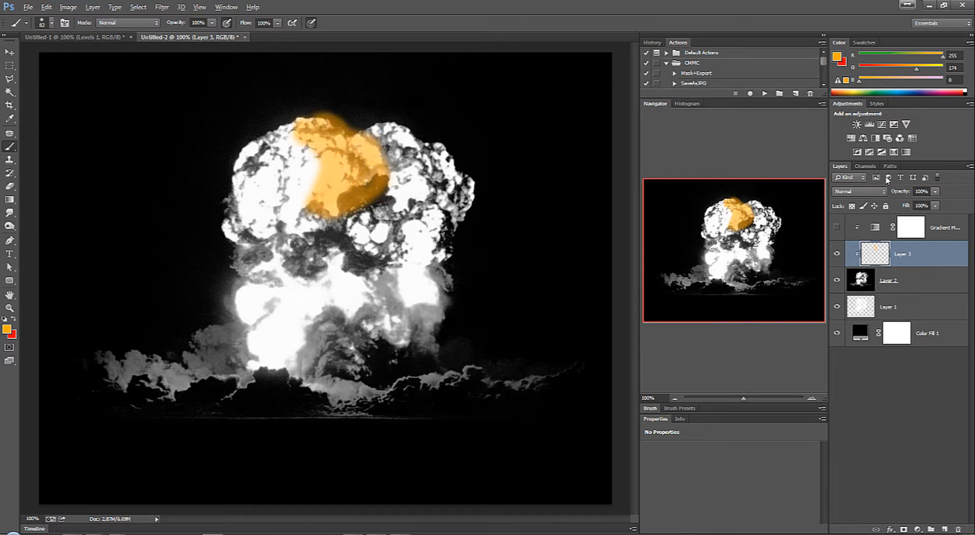
left_click(858, 192)
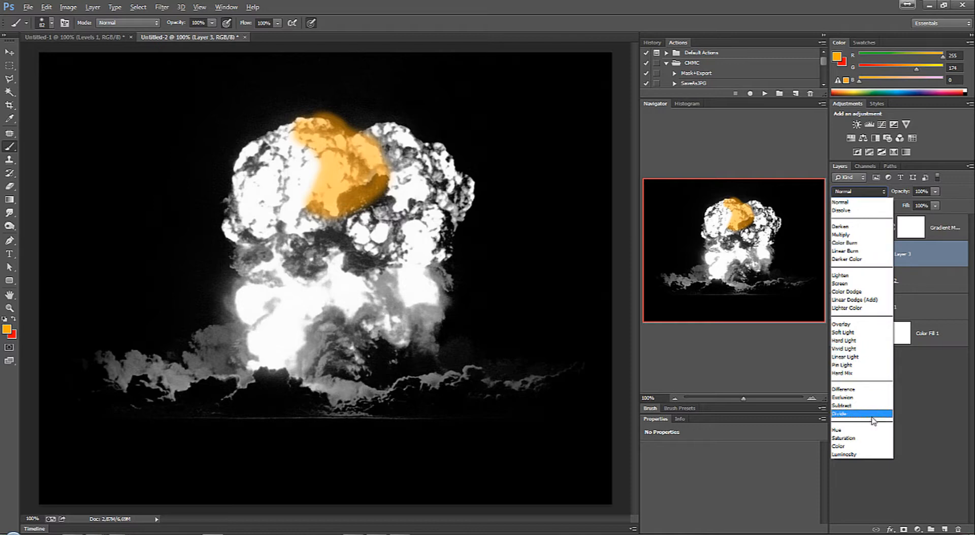
left_click(855, 447)
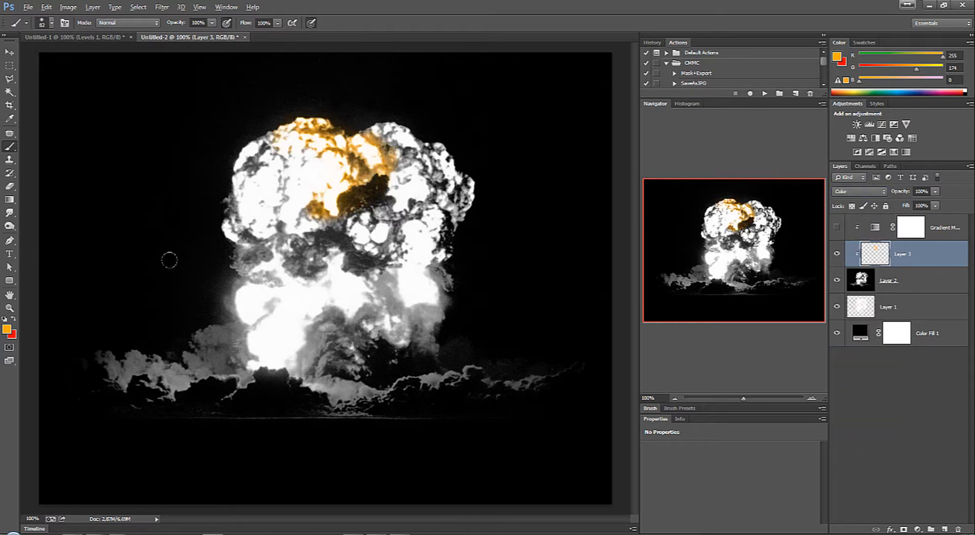
Step: Make red the foreground colour and paint a red stroke down through the orange patch on the cloud
key("x")
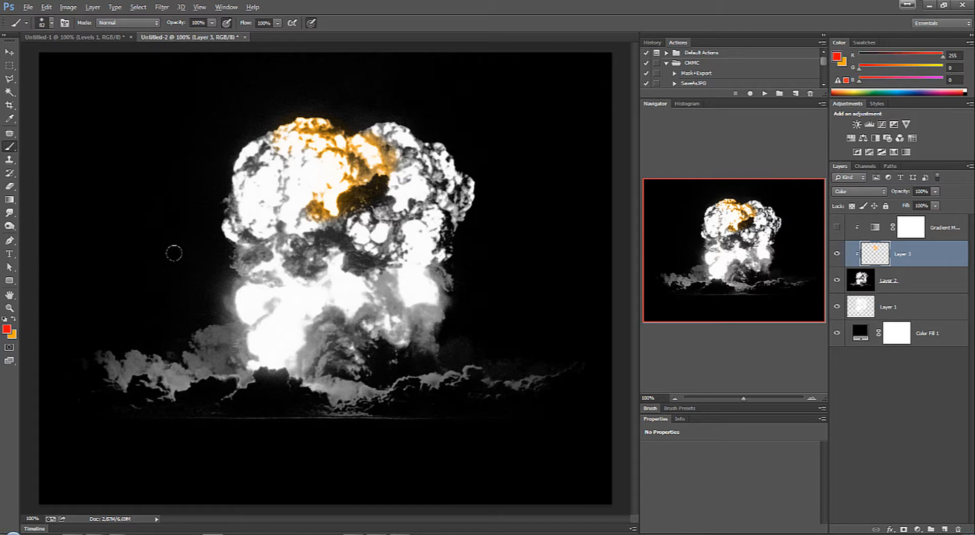
key("x")
key("x")
key("x")
key("x")
key("x")
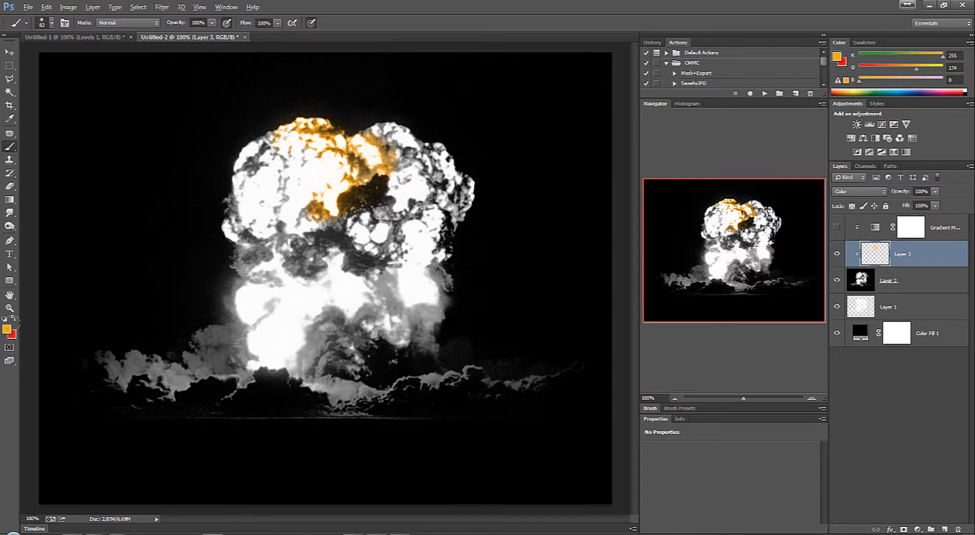
key("x")
key("x")
key("x")
key("x")
key("x")
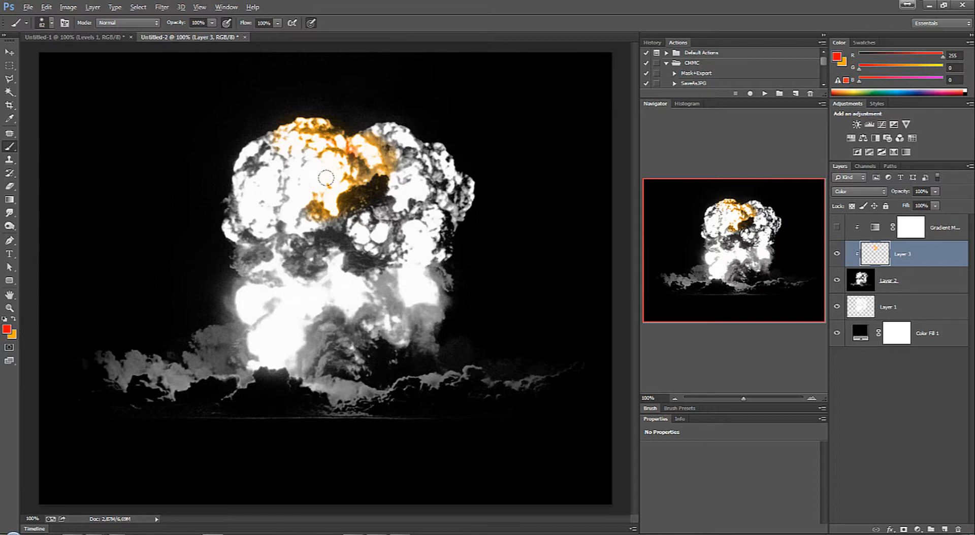
mouse_move(313, 132)
left_mouse_down()
mouse_move(321, 127)
mouse_move(326, 215)
left_mouse_up()
Step: Paint orange strokes down the right side of the cloud and its stem, and red over the upper right lobe
key("x")
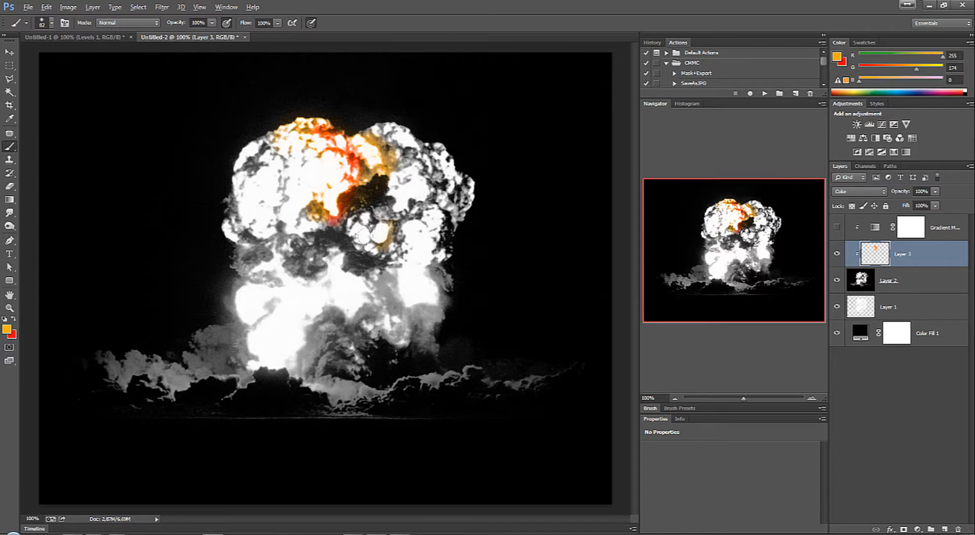
mouse_move(388, 250)
left_mouse_down()
mouse_move(408, 191)
mouse_move(380, 201)
left_mouse_up()
left_click_drag(388, 228, 415, 266)
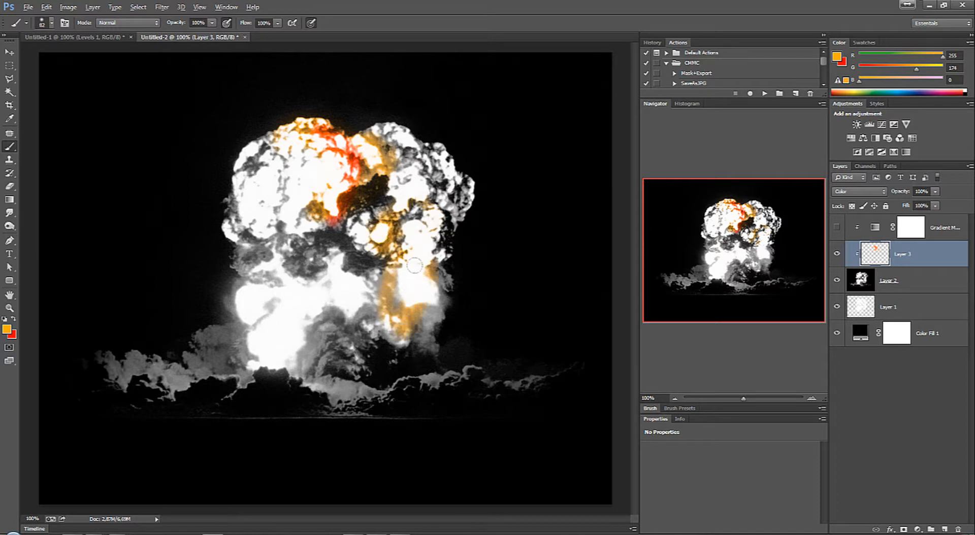
key("x")
left_click_drag(401, 187, 431, 152)
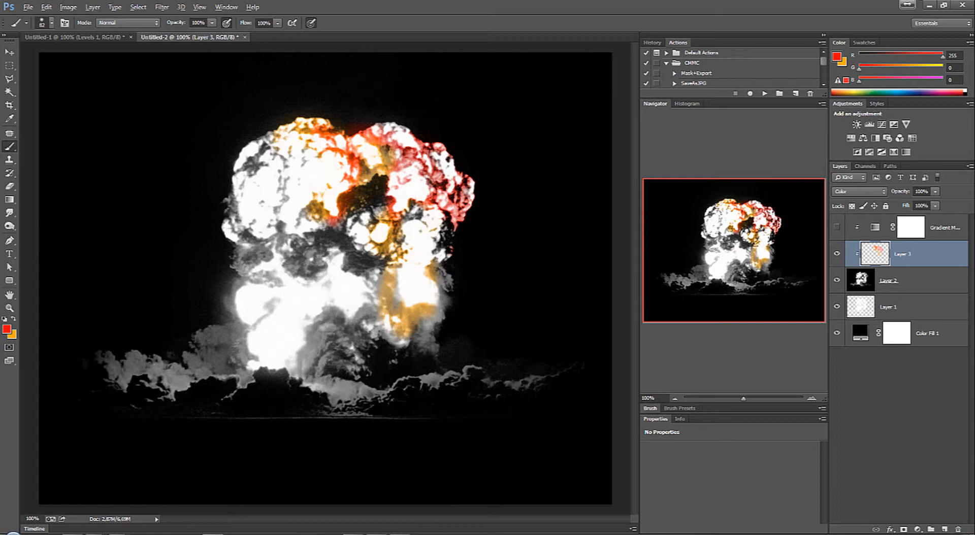
left_click(9, 52)
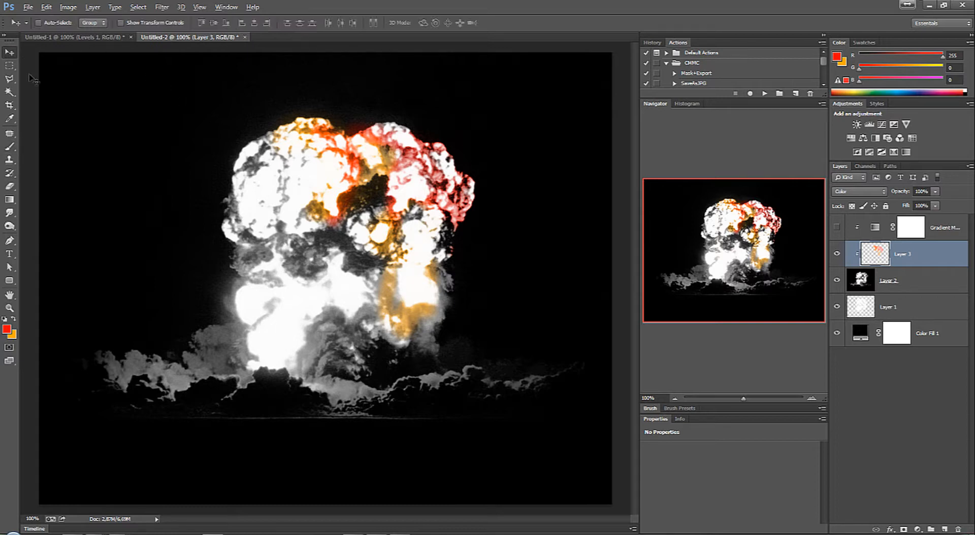
Step: Create a new document 700 pixels wide and 500 pixels high
key("ctrl+n")
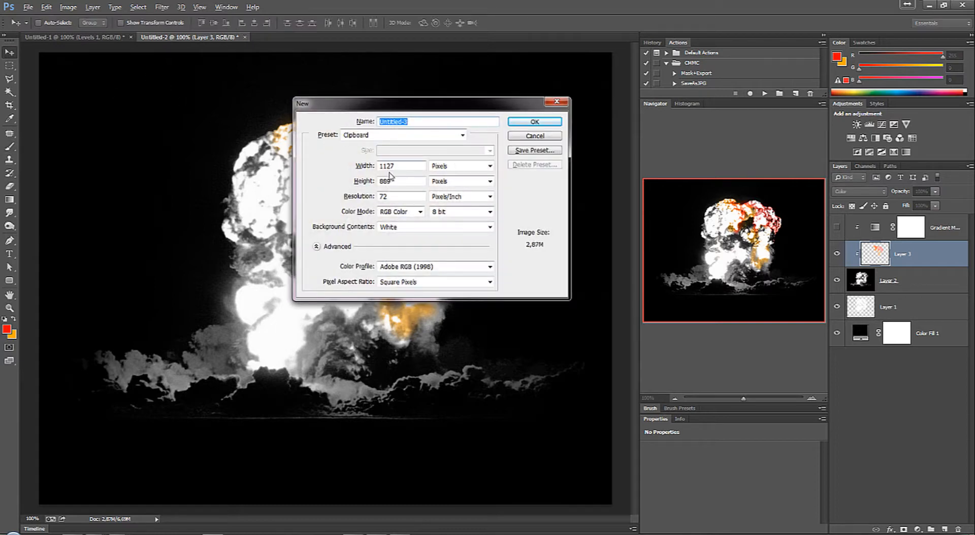
double_click(398, 165)
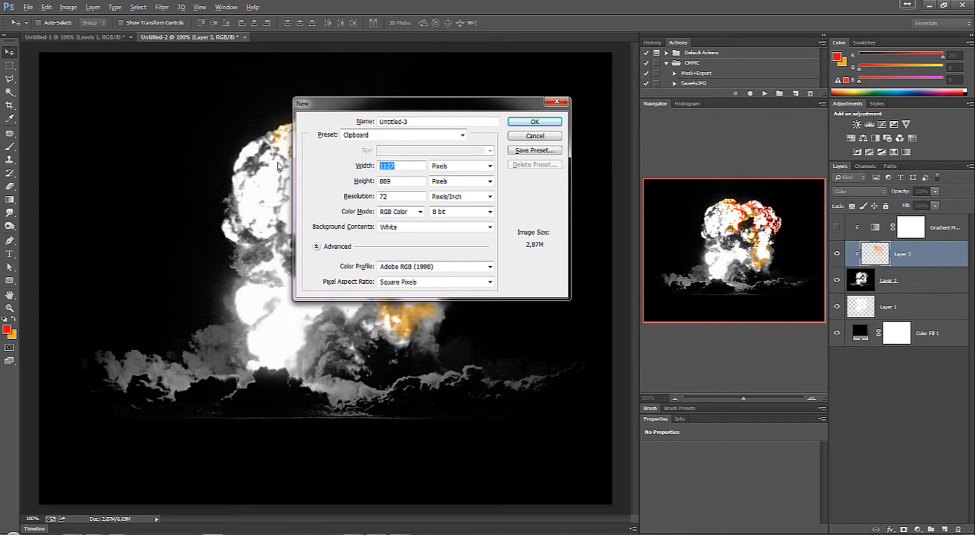
type("700")
key("Tab")
key("Tab")
type("500")
left_click(541, 122)
Step: Add a new layer above the background and make black the foreground colour for the Brush tool
key("b")
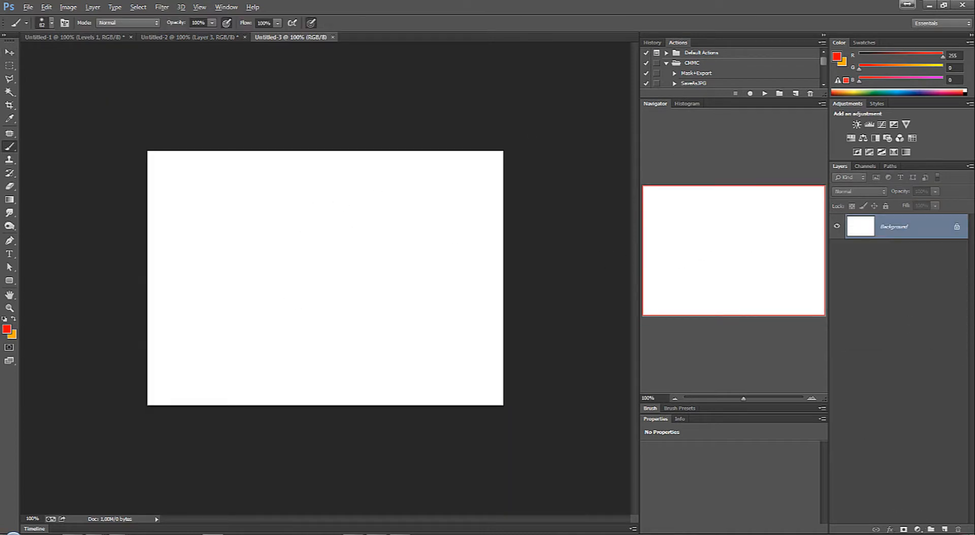
left_click(944, 530)
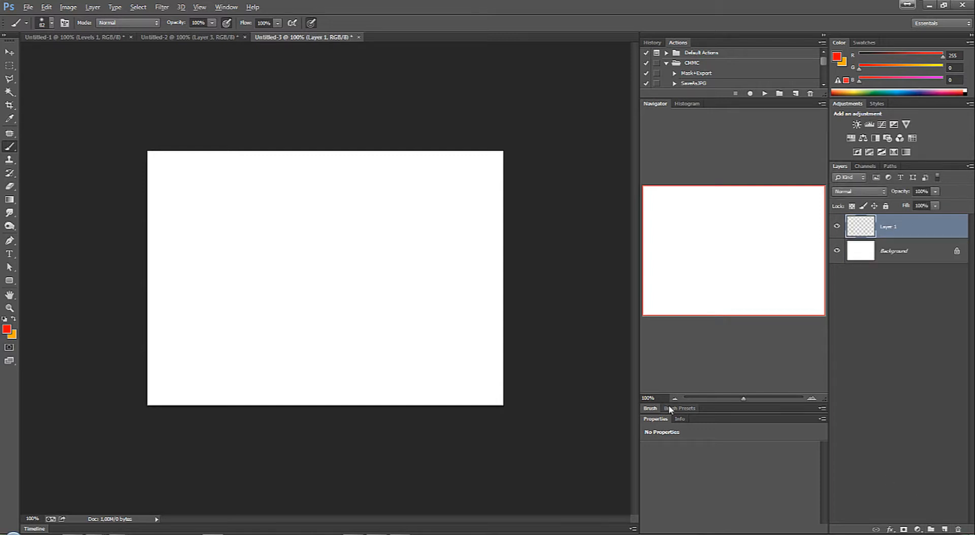
left_click(7, 330)
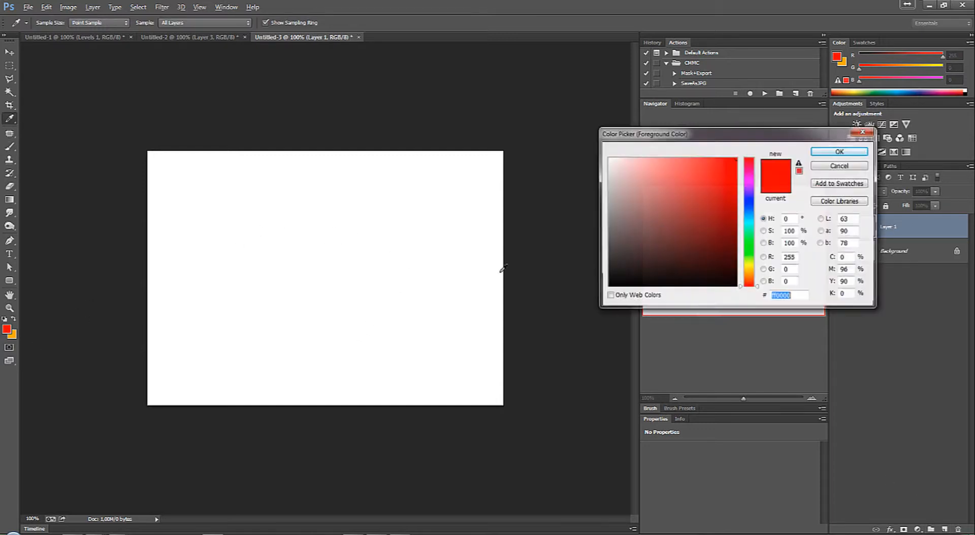
left_click_drag(613, 284, 572, 302)
left_click(831, 152)
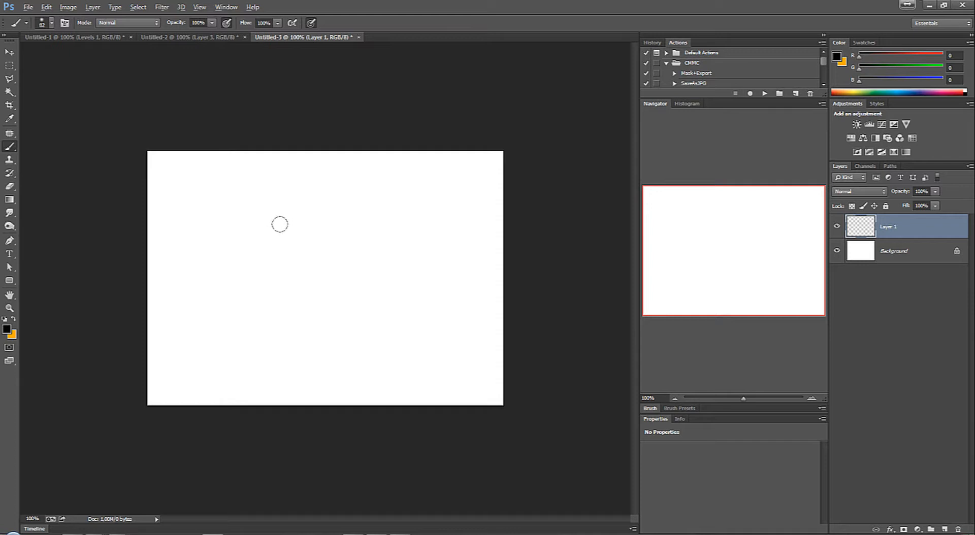
Step: Try short black strokes with the 82 px soft round brush and two bristle brushes, undoing each one
left_click_drag(278, 205, 235, 245)
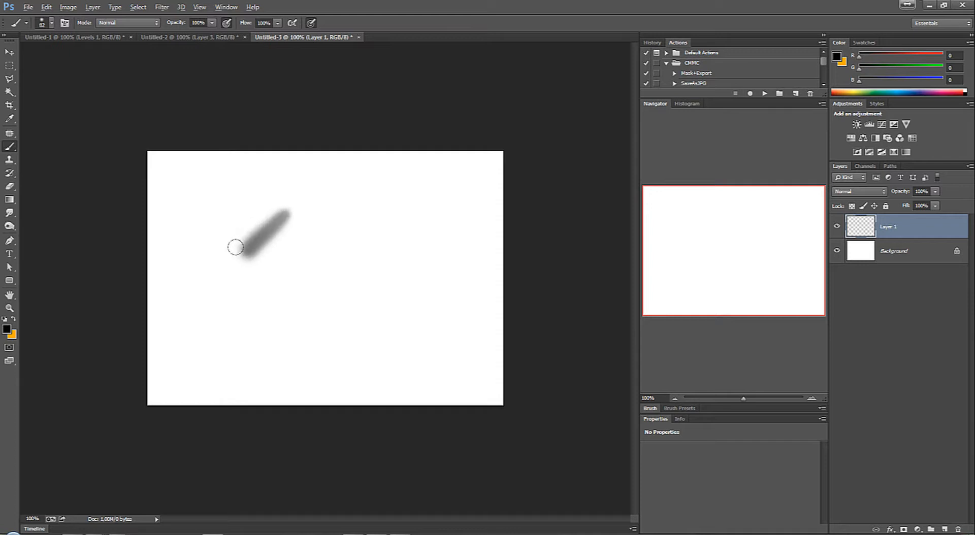
key("ctrl+z")
right_click(379, 191)
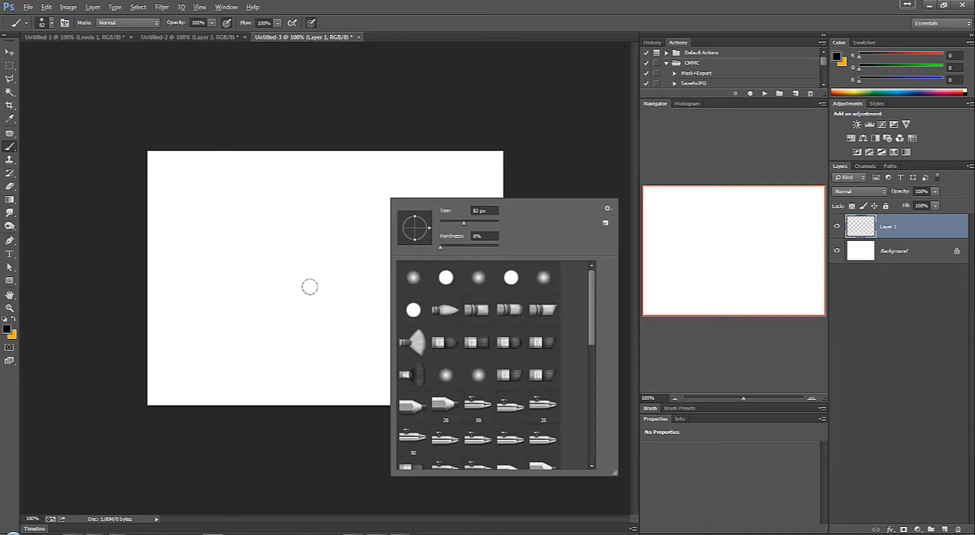
left_click(517, 313)
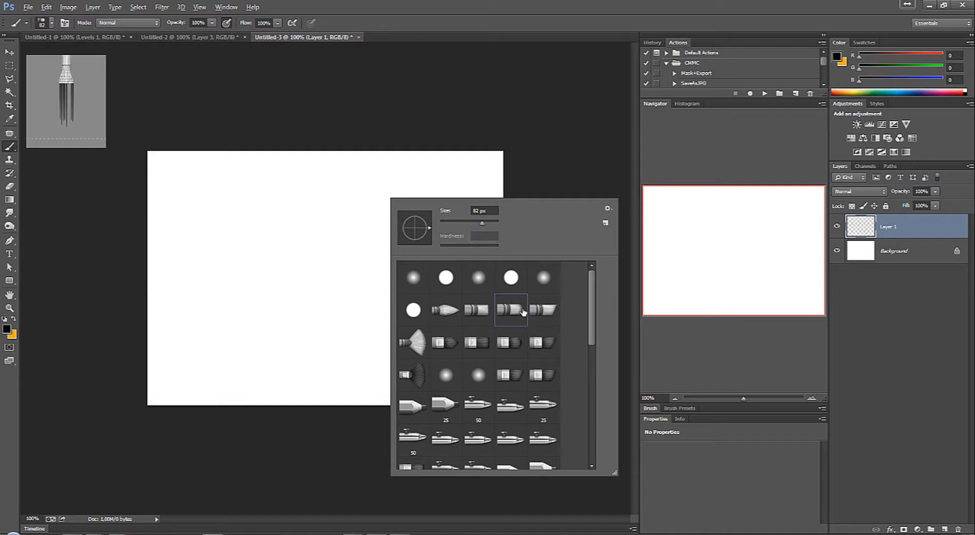
mouse_move(237, 199)
left_mouse_down()
mouse_move(207, 261)
mouse_move(218, 292)
left_mouse_up()
key("ctrl+z")
right_click(319, 230)
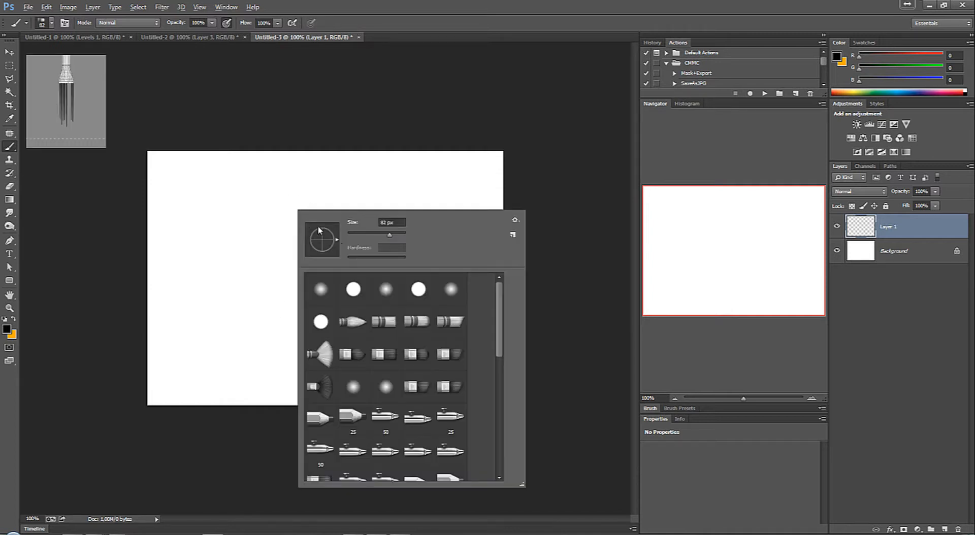
left_click(457, 352)
left_click_drag(266, 216, 216, 269)
key("ctrl+z")
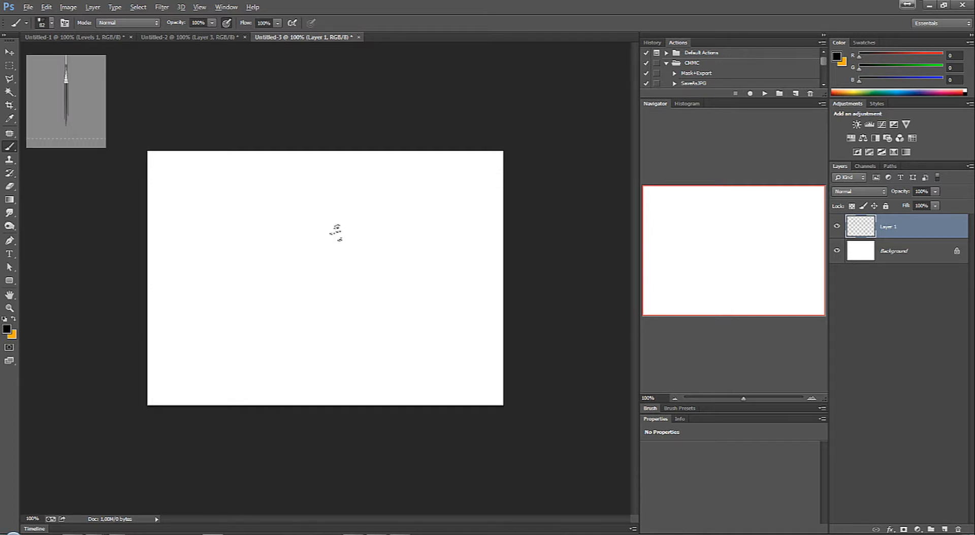
Step: Choose the 25 px pencil-shaped brush preset and try a short stroke on the canvas, undoing it
right_click(338, 234)
scroll(542, 360, "down", 4)
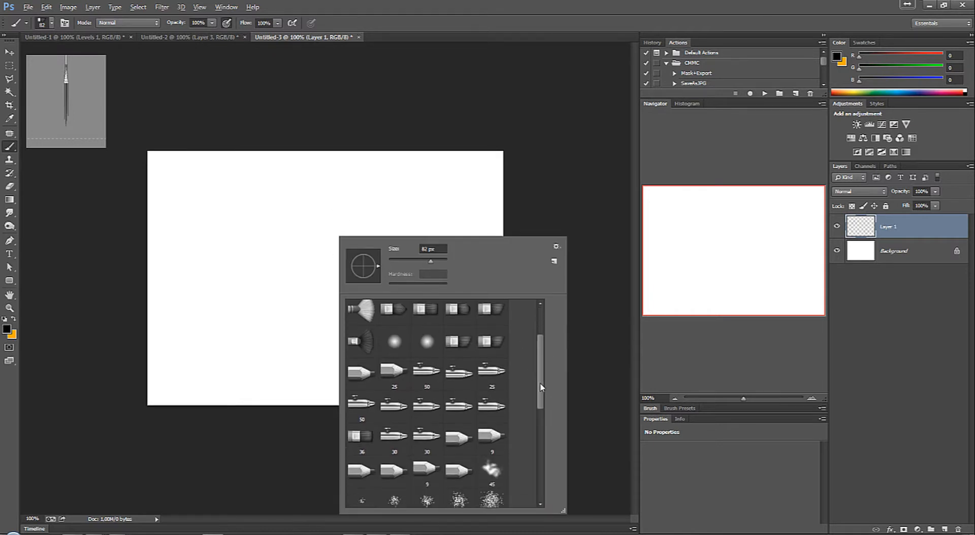
left_click(381, 327)
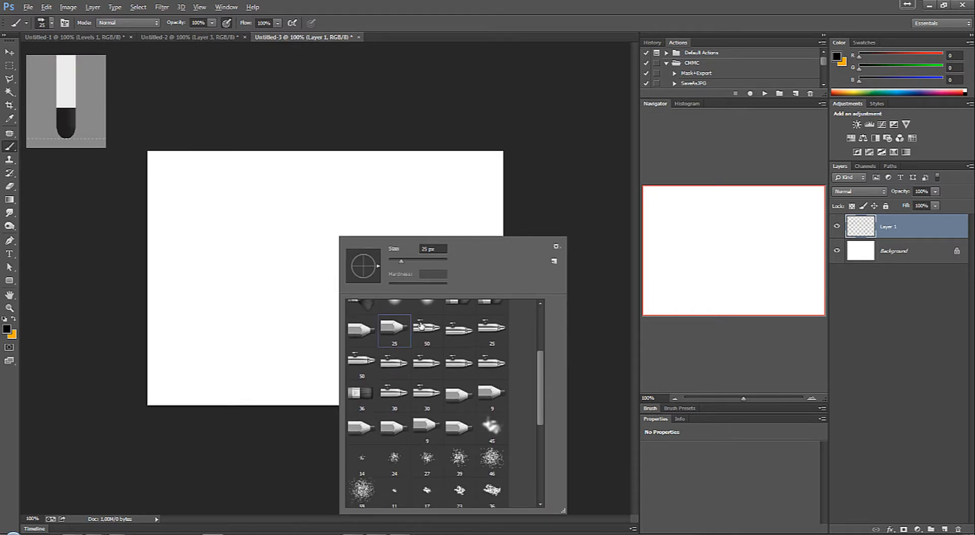
mouse_move(282, 205)
left_mouse_down()
mouse_move(239, 250)
mouse_move(338, 244)
left_mouse_up()
key("ctrl+z")
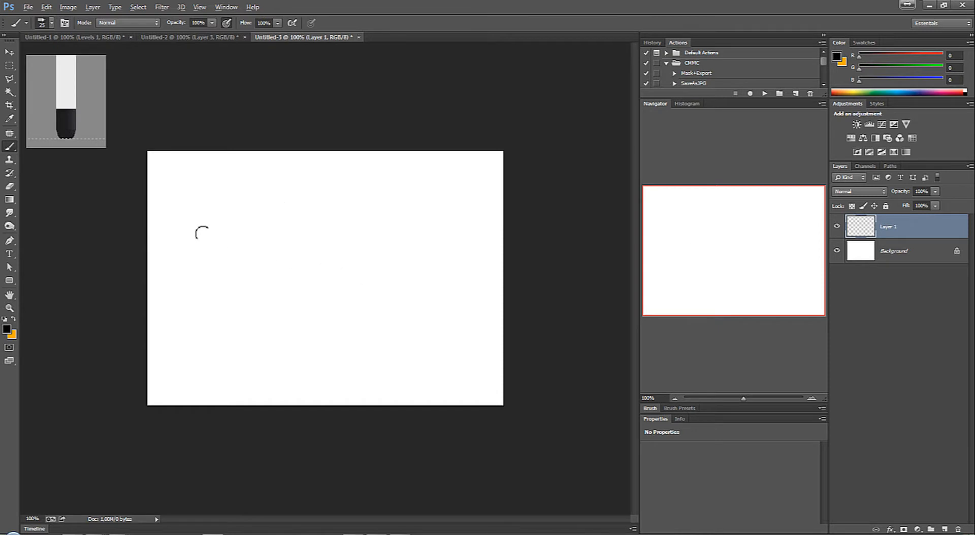
Step: Paint a thick black diamond outline in the left half of the canvas with overlapping strokes
mouse_move(231, 262)
left_mouse_down()
mouse_move(304, 213)
mouse_move(373, 277)
left_mouse_up()
left_click_drag(304, 212, 226, 267)
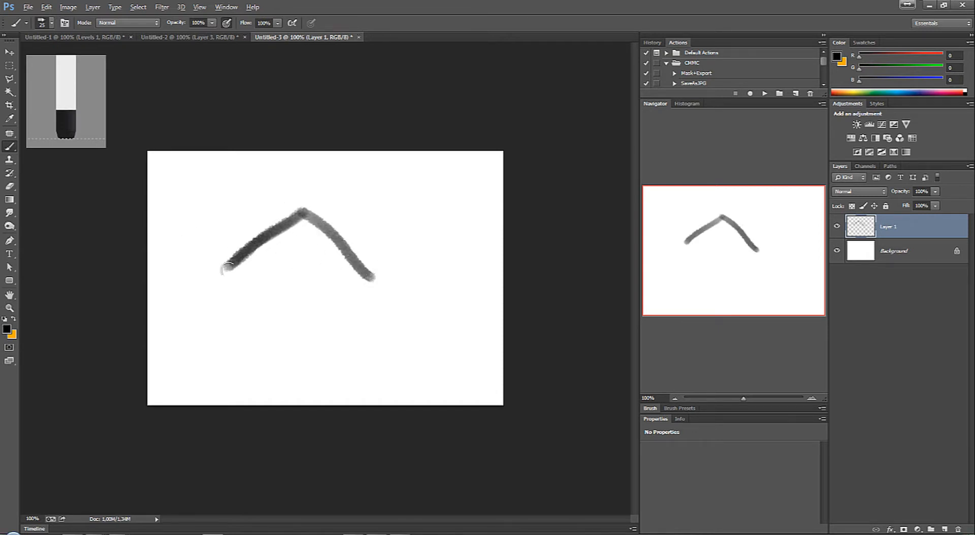
mouse_move(307, 210)
left_mouse_down()
mouse_move(375, 277)
mouse_move(297, 208)
mouse_move(209, 274)
left_mouse_up()
mouse_move(283, 321)
left_mouse_down()
mouse_move(352, 282)
mouse_move(270, 316)
mouse_move(214, 264)
mouse_move(298, 322)
mouse_move(225, 269)
mouse_move(295, 322)
mouse_move(369, 272)
mouse_move(292, 320)
mouse_move(365, 275)
mouse_move(336, 290)
left_mouse_up()
mouse_move(285, 210)
left_mouse_down()
mouse_move(388, 273)
mouse_move(291, 208)
mouse_move(376, 272)
mouse_move(297, 213)
mouse_move(213, 269)
mouse_move(237, 266)
mouse_move(320, 206)
mouse_move(226, 256)
mouse_move(284, 214)
mouse_move(245, 232)
mouse_move(355, 257)
mouse_move(294, 223)
mouse_move(350, 282)
mouse_move(263, 306)
mouse_move(285, 325)
mouse_move(208, 277)
mouse_move(264, 309)
left_mouse_up()
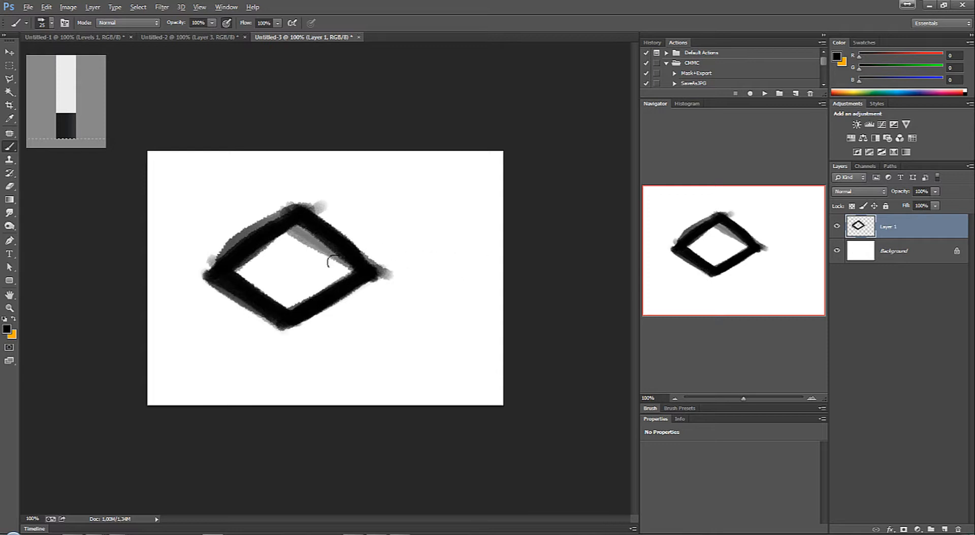
Step: Paint a smaller black diamond outline that overlaps the right corner of the large one
mouse_move(329, 262)
left_mouse_down()
mouse_move(411, 293)
mouse_move(319, 263)
mouse_move(421, 300)
mouse_move(318, 264)
mouse_move(418, 297)
mouse_move(346, 272)
mouse_move(437, 282)
mouse_move(419, 291)
left_mouse_up()
left_click_drag(414, 248, 470, 268)
mouse_move(328, 264)
left_mouse_down()
mouse_move(395, 245)
mouse_move(347, 263)
mouse_move(378, 267)
mouse_move(341, 272)
mouse_move(401, 290)
mouse_move(465, 268)
left_mouse_up()
mouse_move(415, 247)
left_mouse_down()
mouse_move(456, 264)
mouse_move(398, 248)
mouse_move(362, 258)
left_mouse_up()
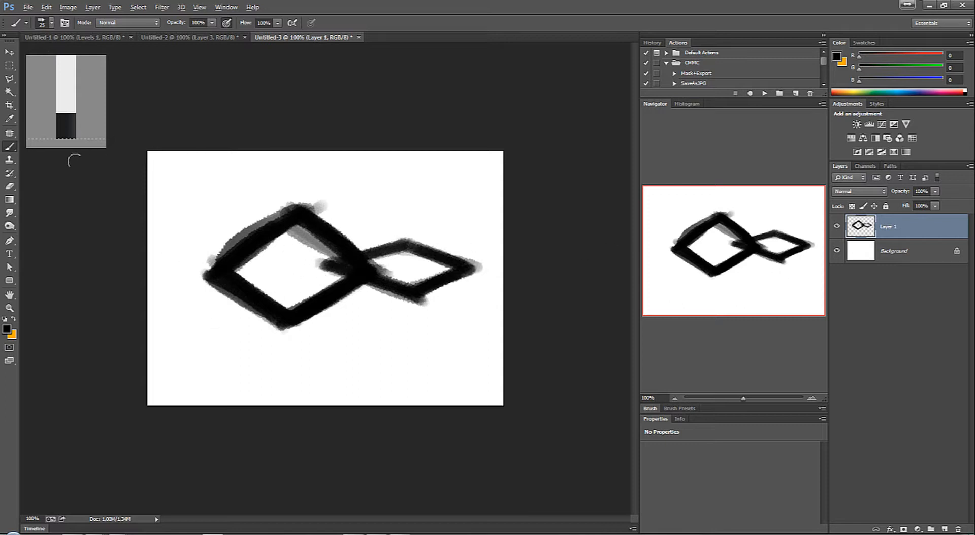
Step: Make white the foreground colour and try a stroke on the large diamond's upper corner, undoing it
left_click(7, 329)
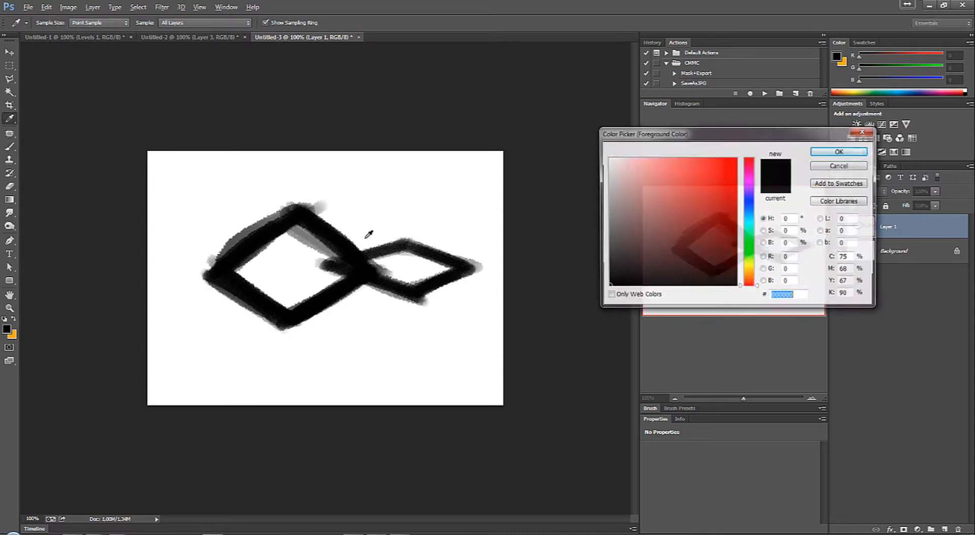
left_click(609, 159)
left_click(839, 151)
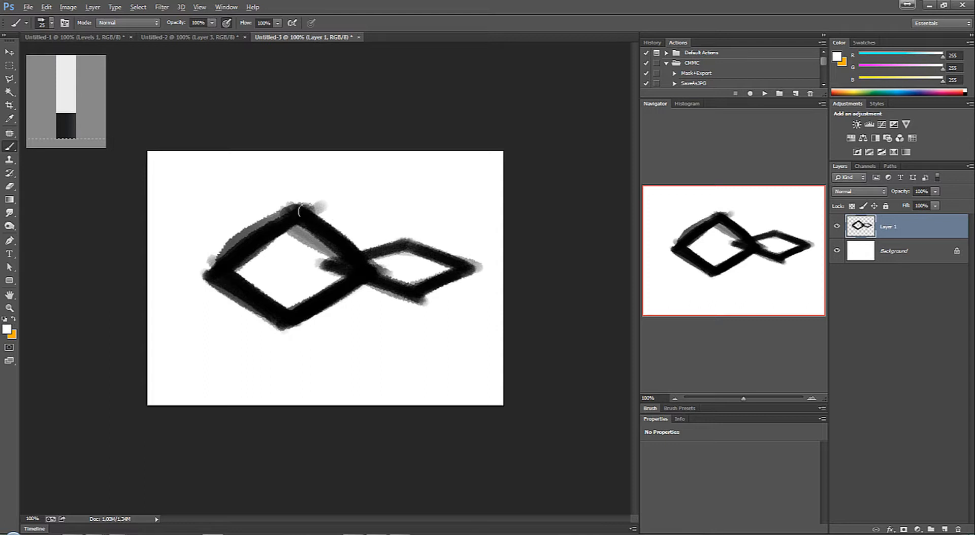
mouse_move(306, 210)
left_mouse_down()
mouse_move(325, 228)
mouse_move(312, 214)
left_mouse_up()
key("ctrl+z")
Step: Load the painted layer's contents as a selection, paint light highlights along both diamonds with a 7 px brush, and deselect
left_click(868, 227, "ctrl")
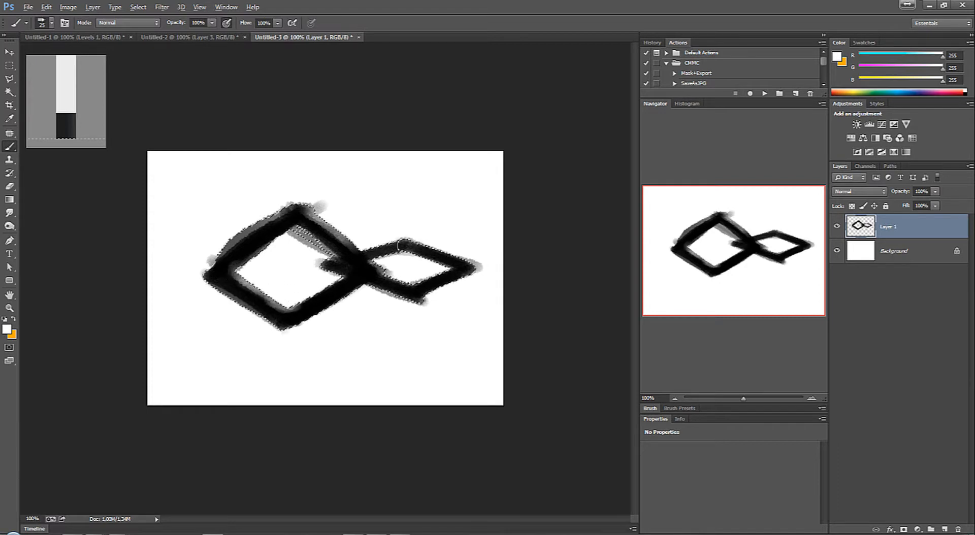
key("ctrl+z")
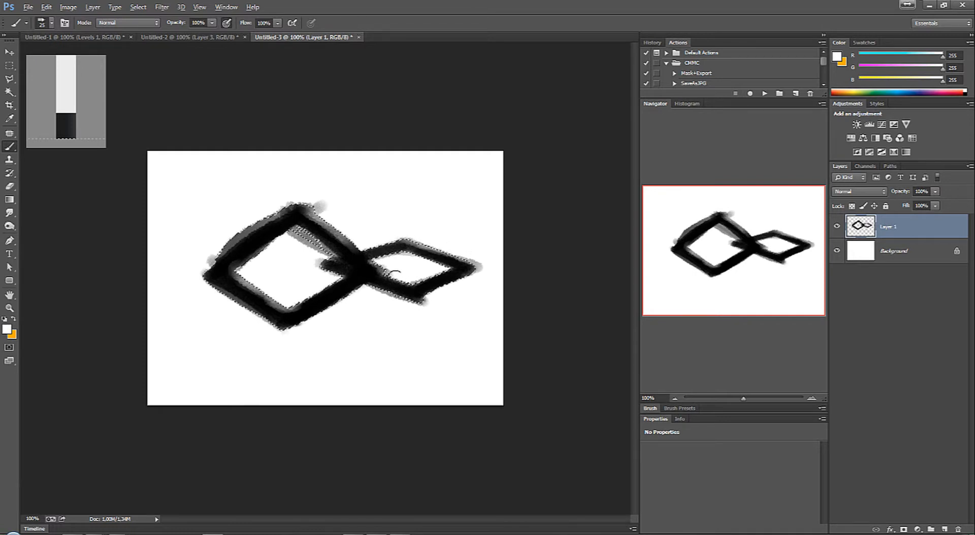
left_click_drag(394, 276, 392, 278)
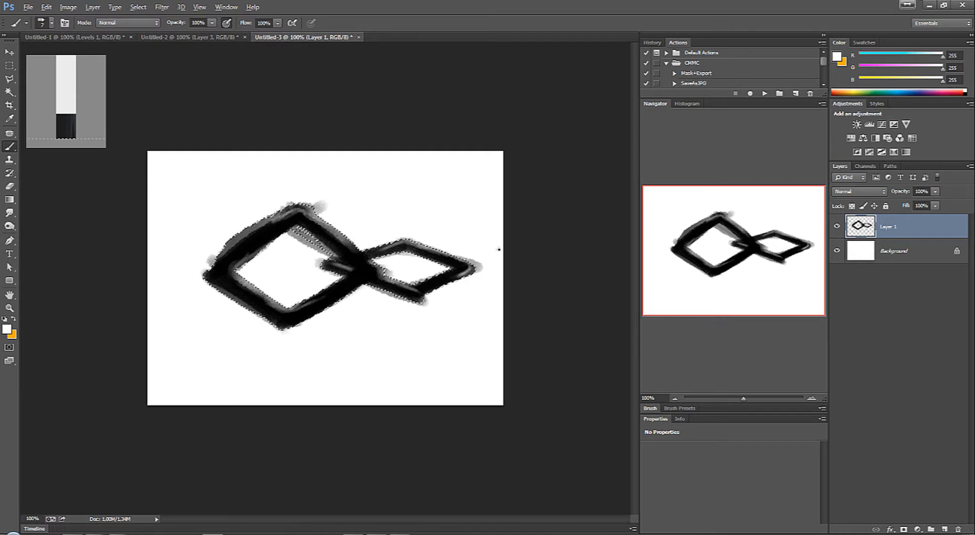
key("ctrl+d")
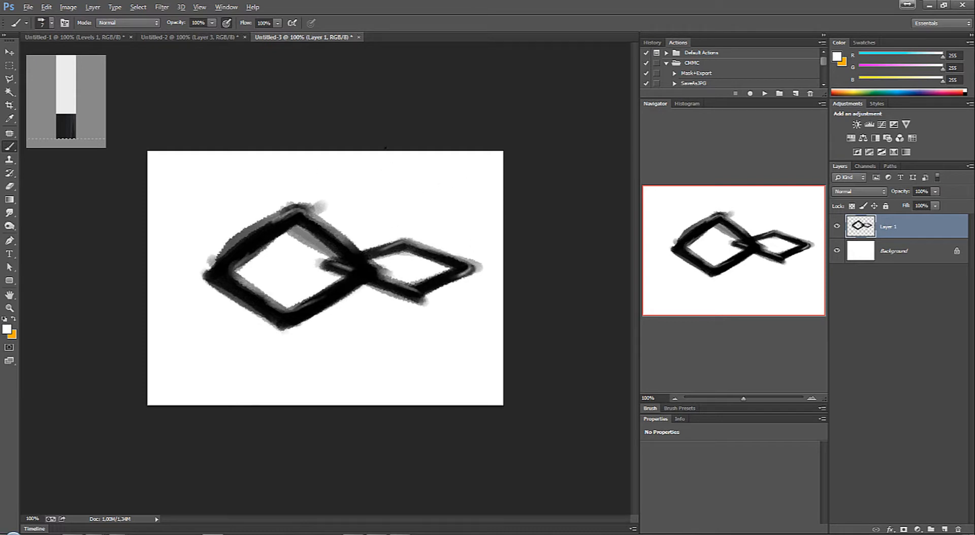
Step: Outline the area beyond the large diamond's upper-right edge with the Polygonal Lasso, delete the stray paint in it, and deselect
key("l")
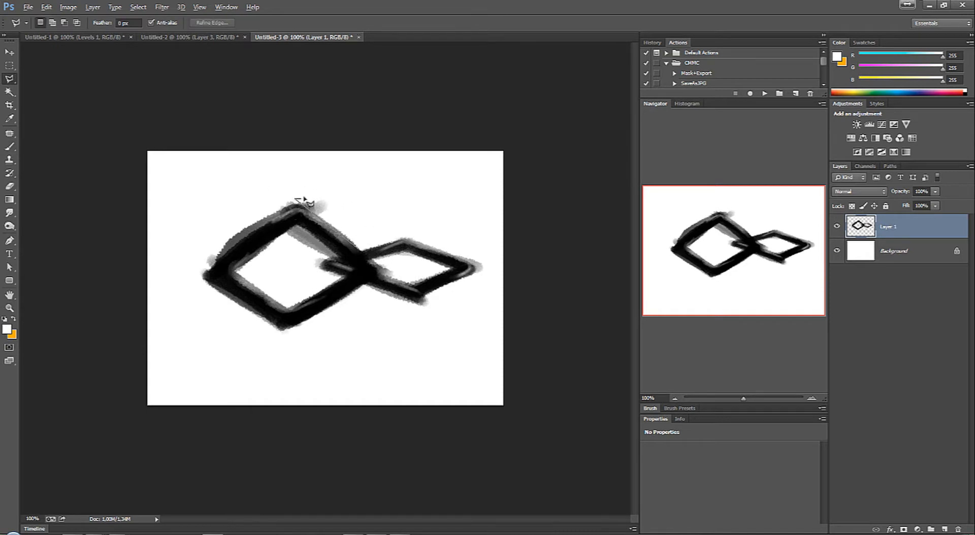
left_click(316, 182)
left_click(367, 186)
left_click(376, 239)
double_click(364, 249)
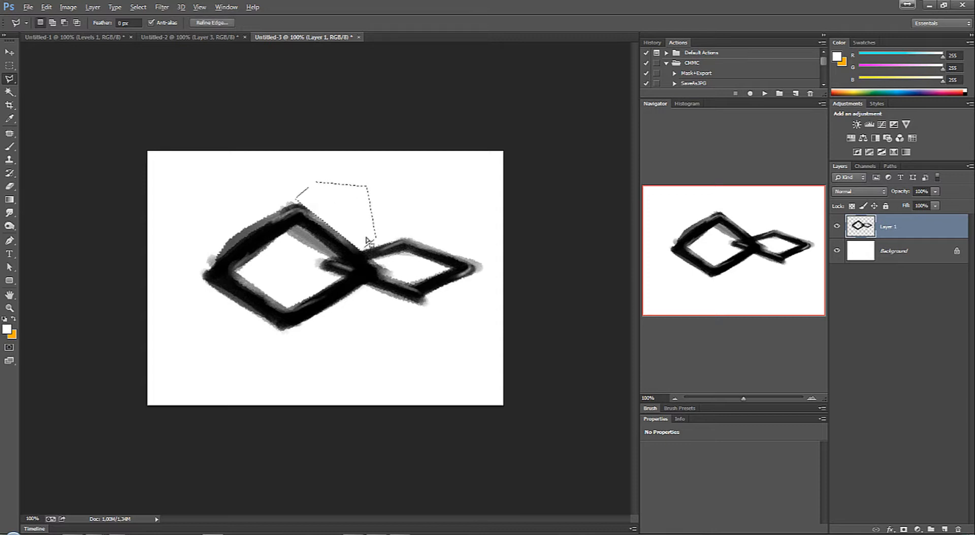
key("ctrl+d")
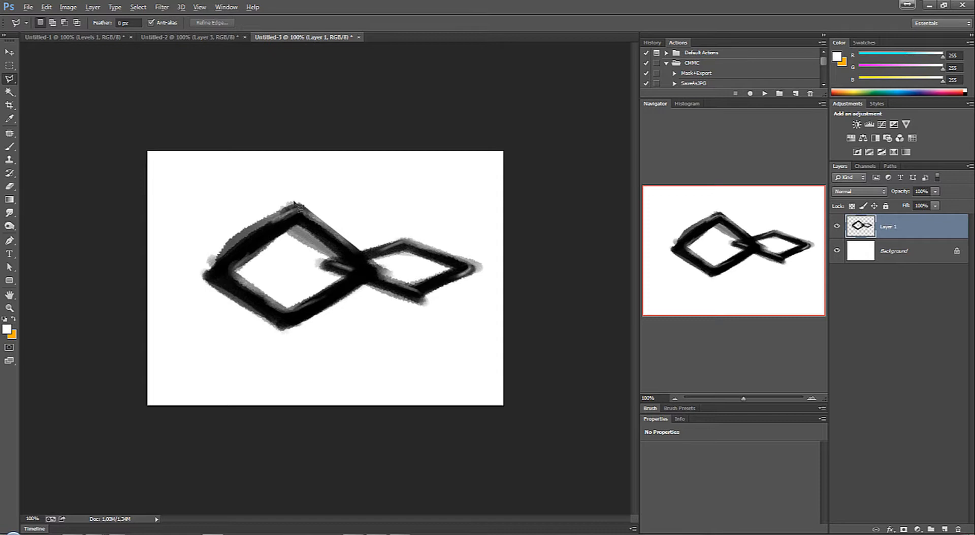
Step: Outline the rough paint along the large diamond's upper-left edge with the Polygonal Lasso, delete it, and deselect
left_click_drag(294, 202, 279, 212)
left_click(478, 206)
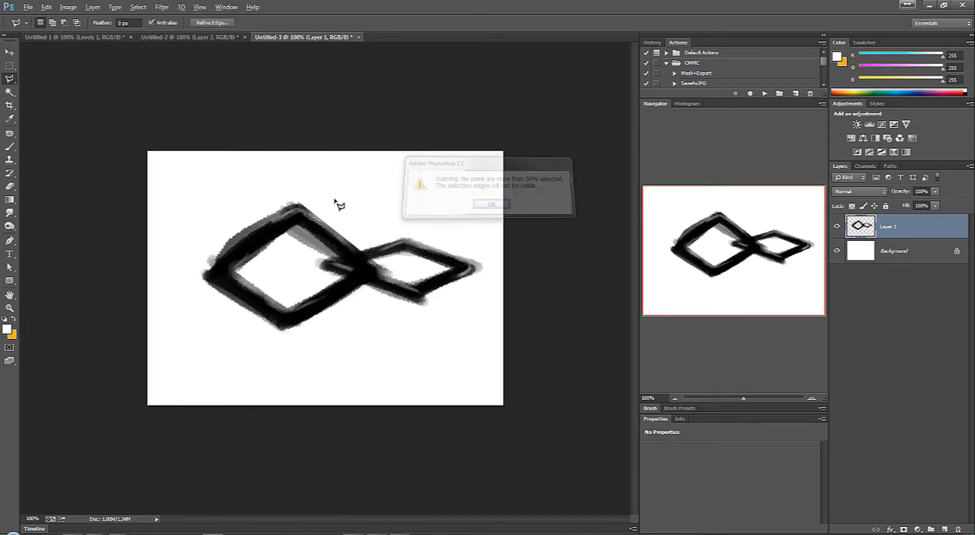
left_click(300, 209)
left_click(488, 207)
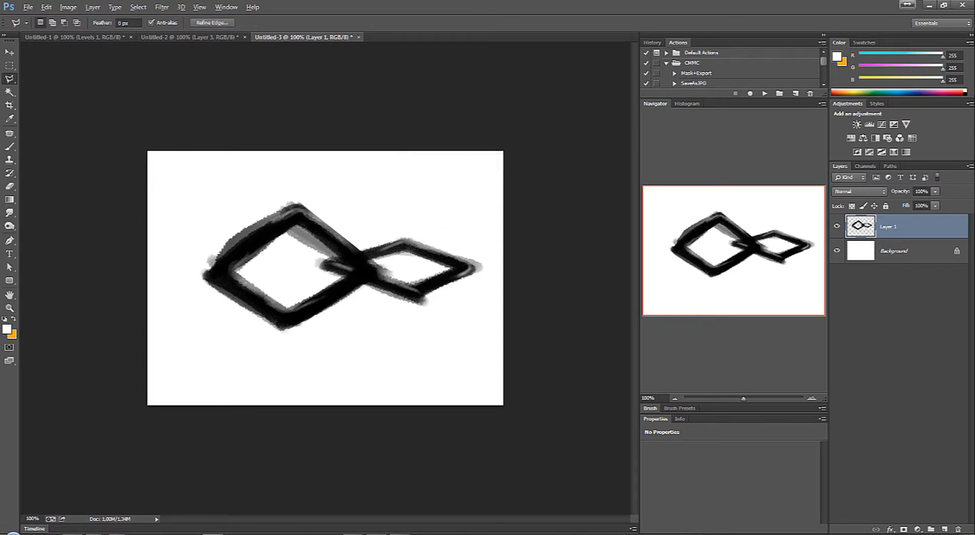
left_click(299, 210)
left_click(195, 276)
left_click(189, 250)
left_click(282, 186)
left_click(317, 190)
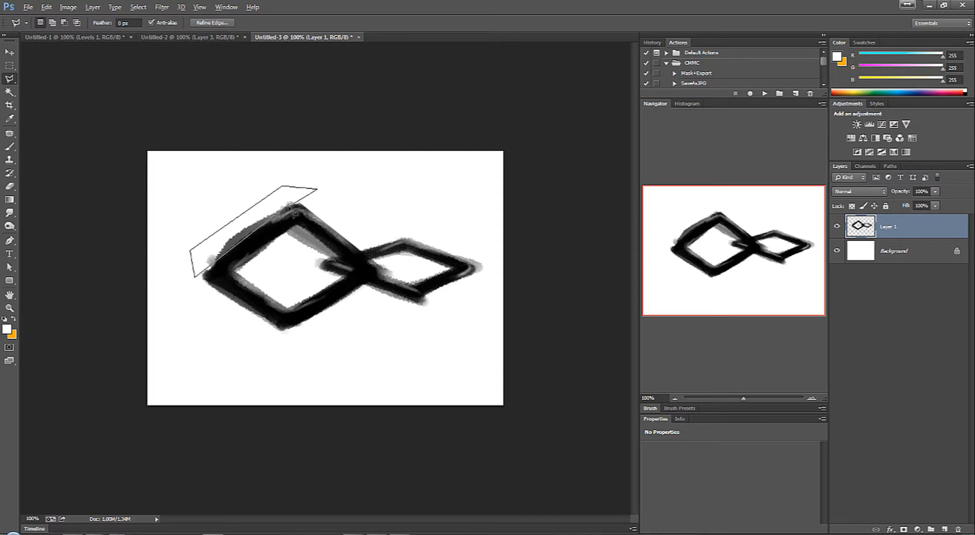
left_click(300, 210)
key("Delete")
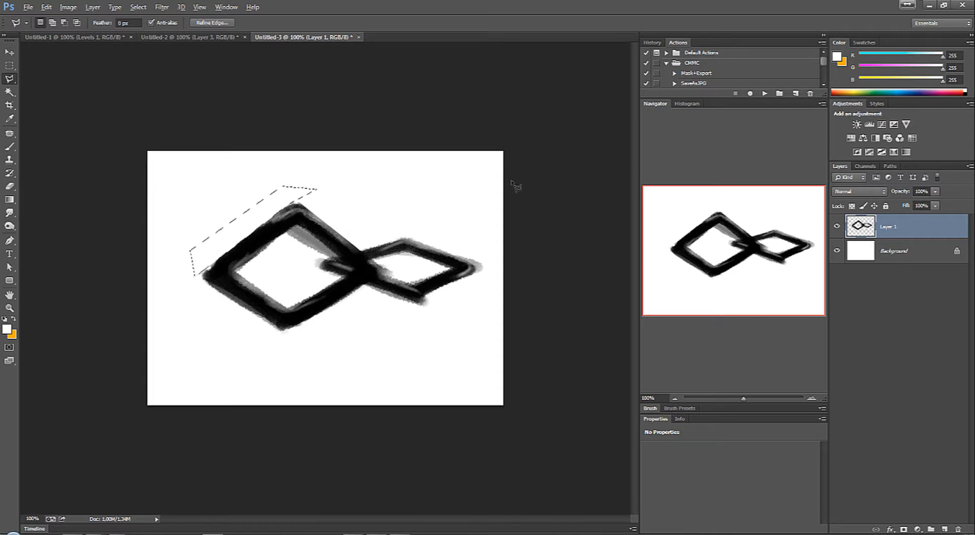
key("ctrl+d")
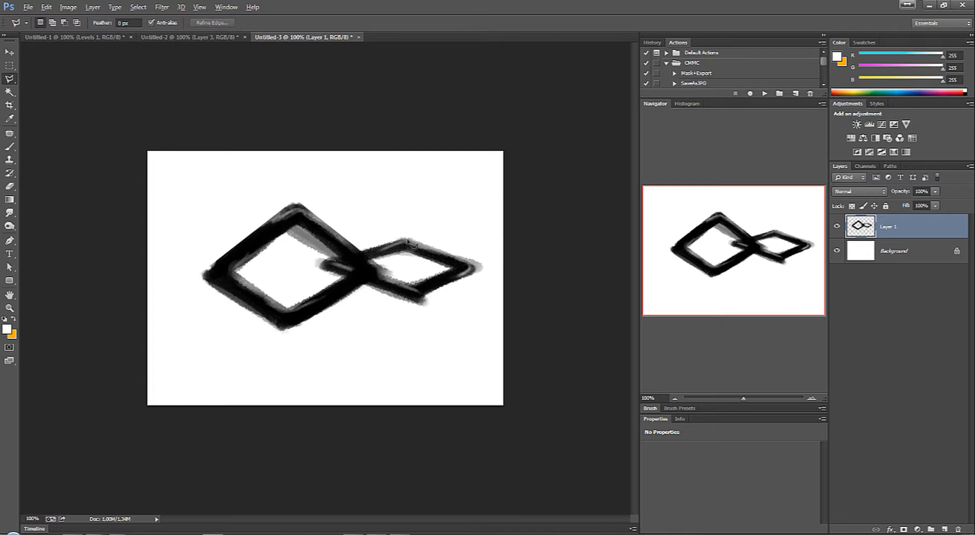
Step: Select both diamonds with the Rectangular Marquee and tighten the selection around them using Transform Selection
key("m")
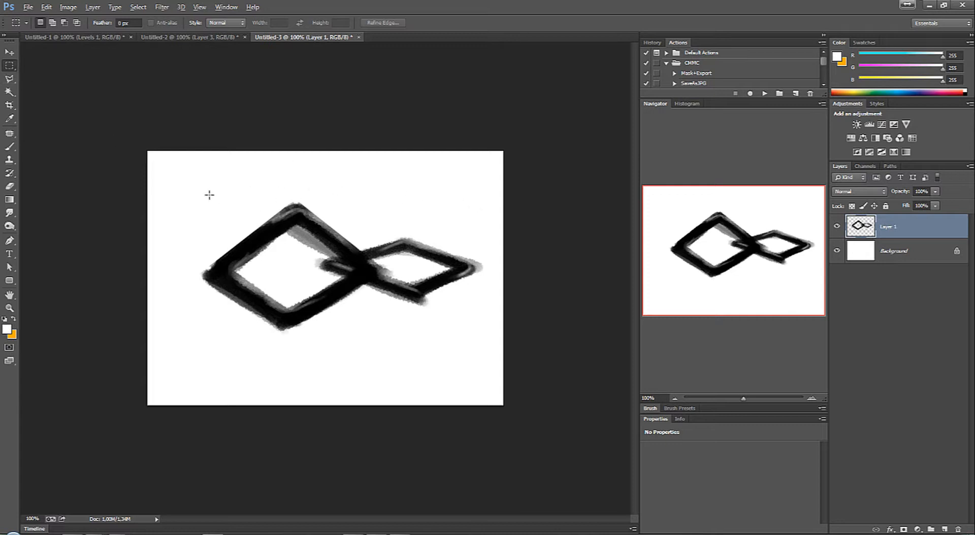
left_click_drag(197, 194, 493, 337)
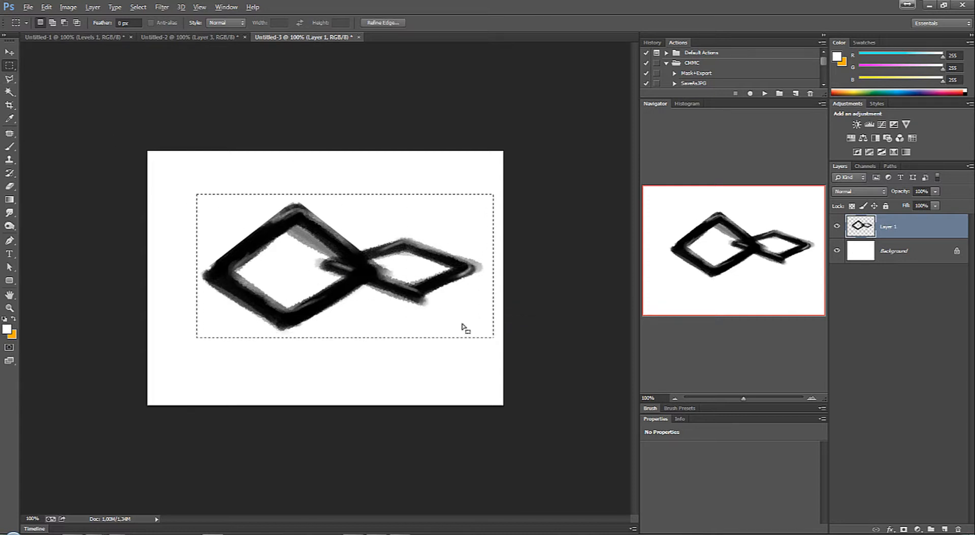
right_click(464, 328)
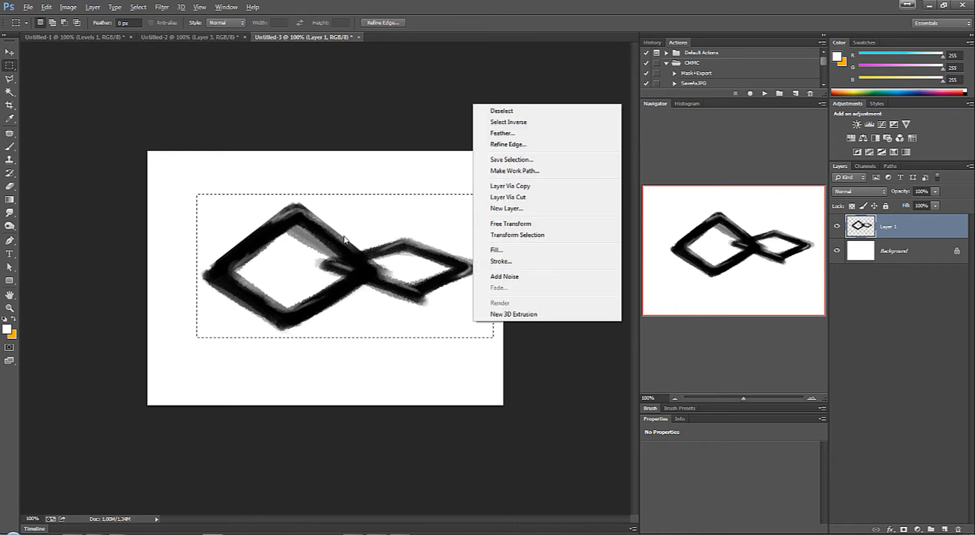
left_click(534, 233)
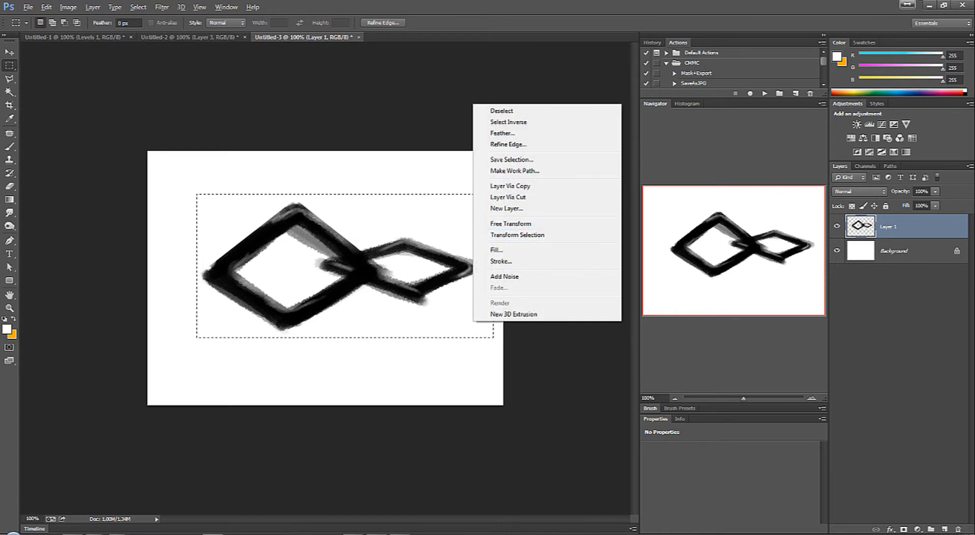
right_click(396, 247)
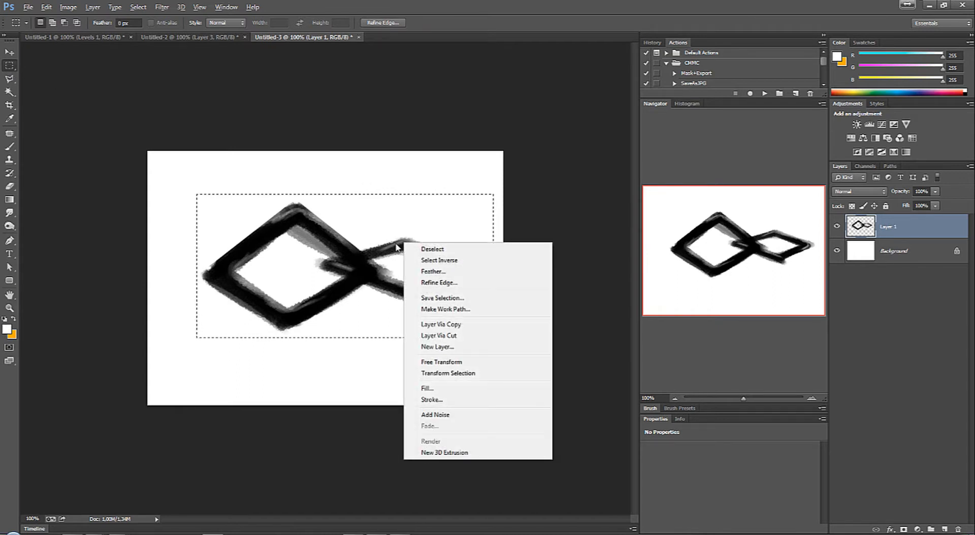
left_click(470, 373)
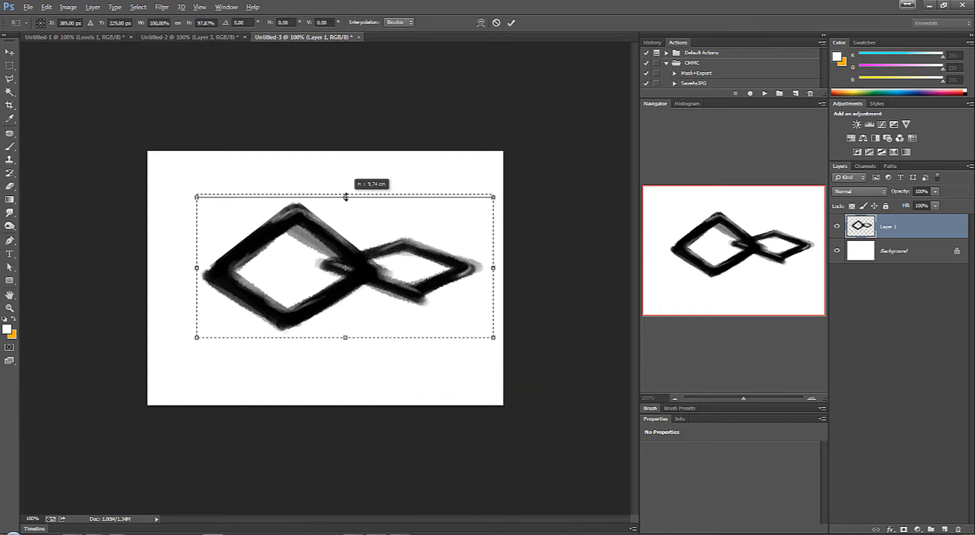
left_click_drag(346, 197, 346, 198)
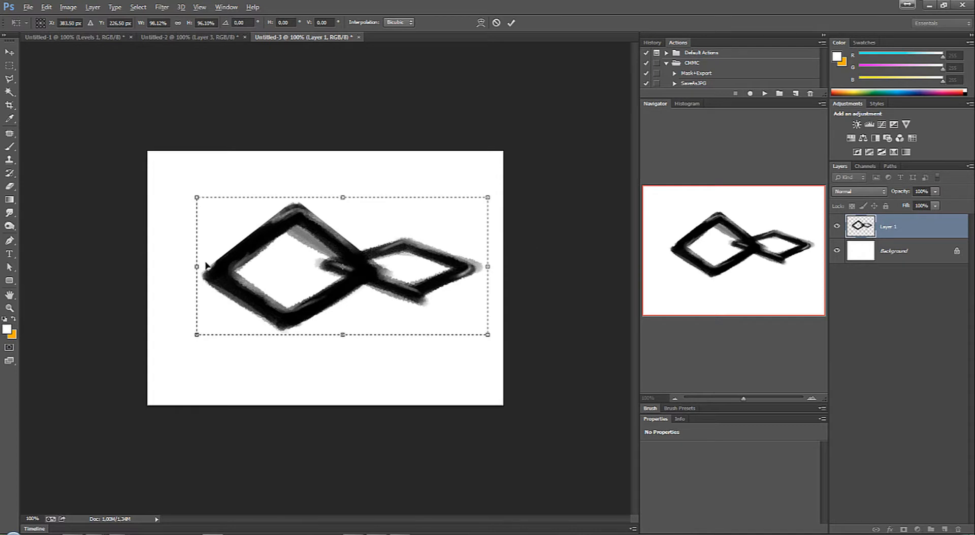
key("Return")
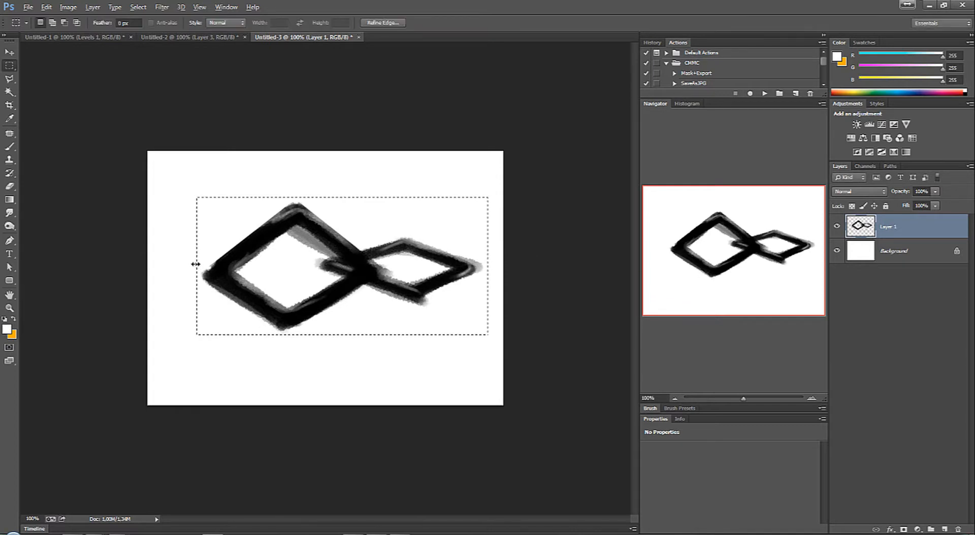
Step: Hide the Background layer and define the selected diamonds as a brush preset named Cadena-01
left_click(837, 252)
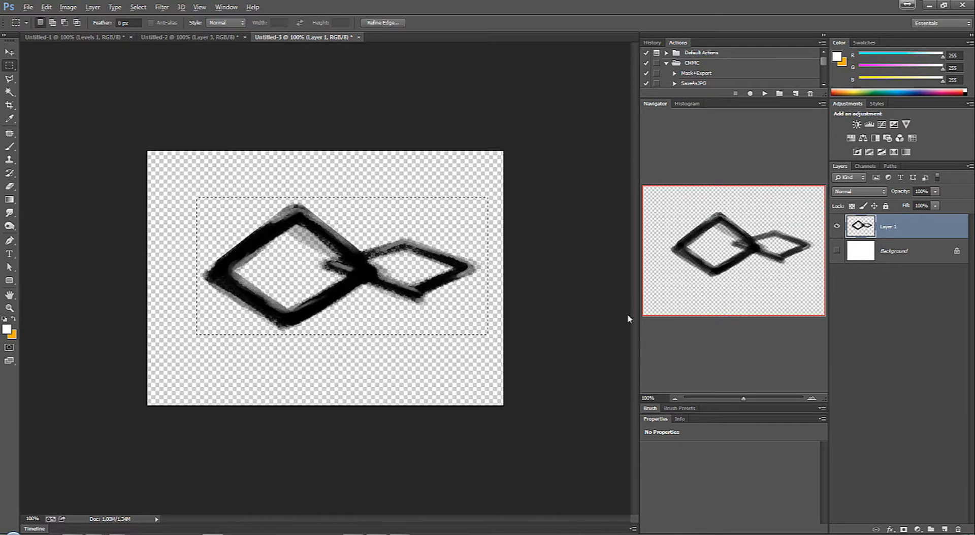
left_click(47, 7)
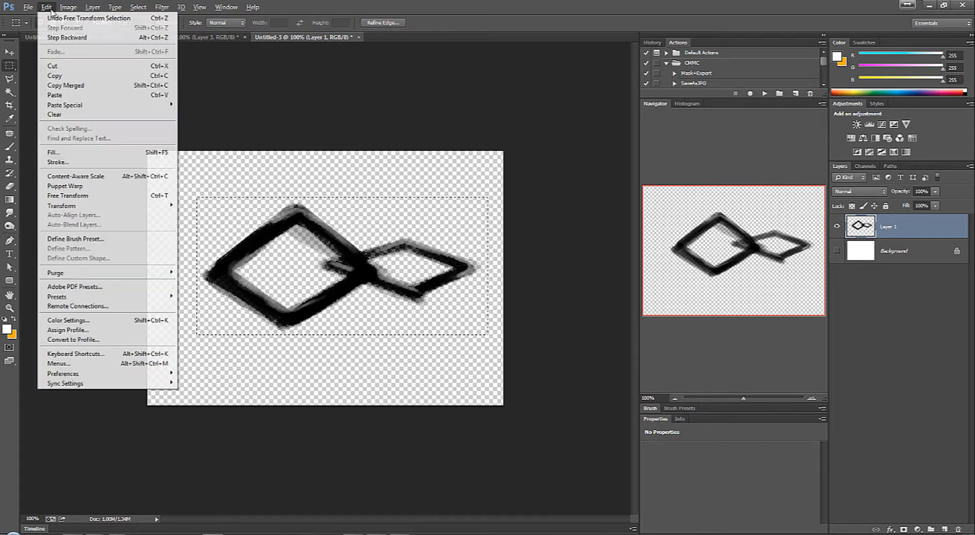
left_click(118, 242)
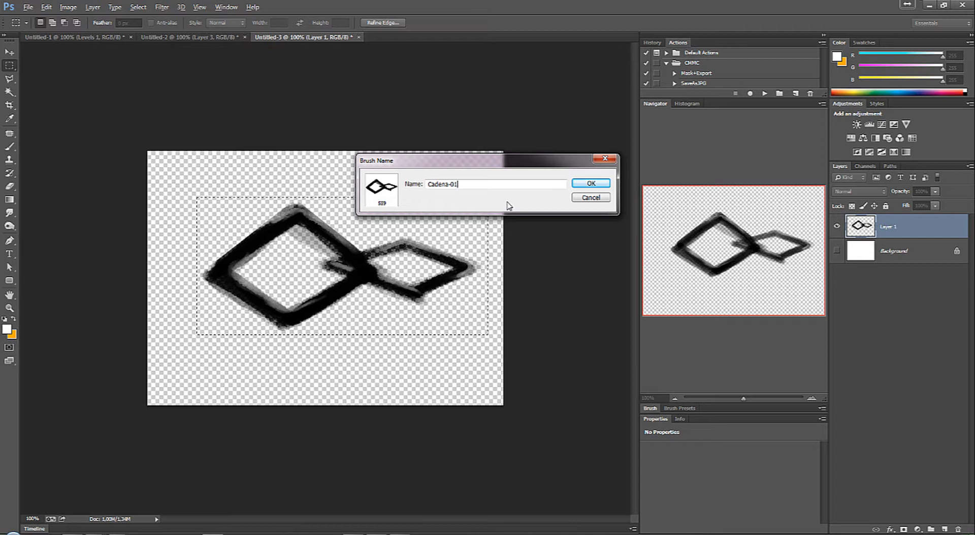
key("Return")
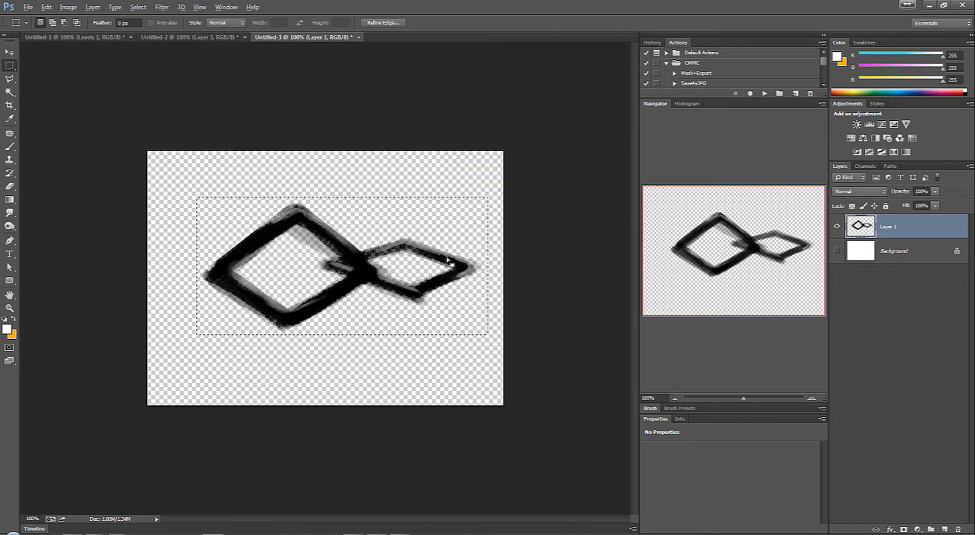
Step: Create a new blank document with the proposed settings from the explosion document
left_click(170, 37)
key("ctrl+n")
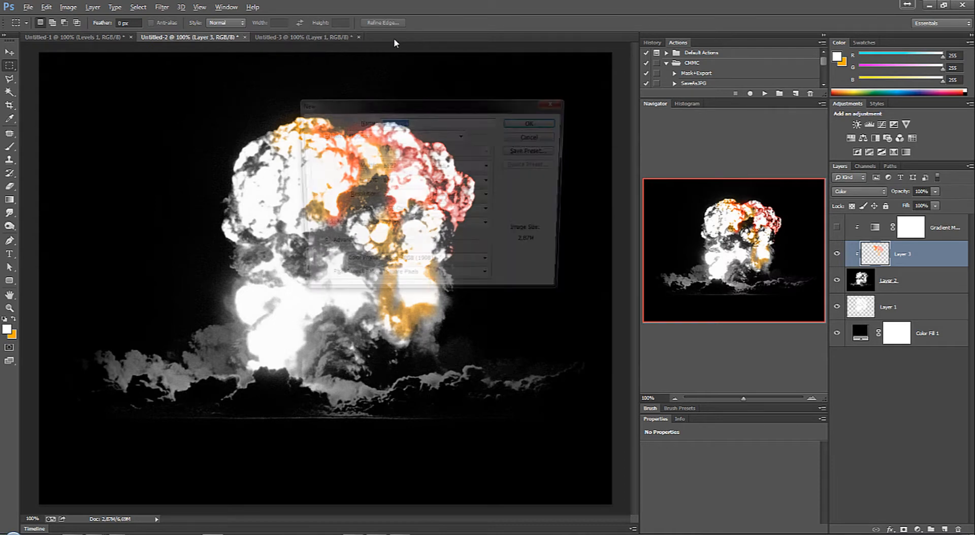
left_click(540, 122)
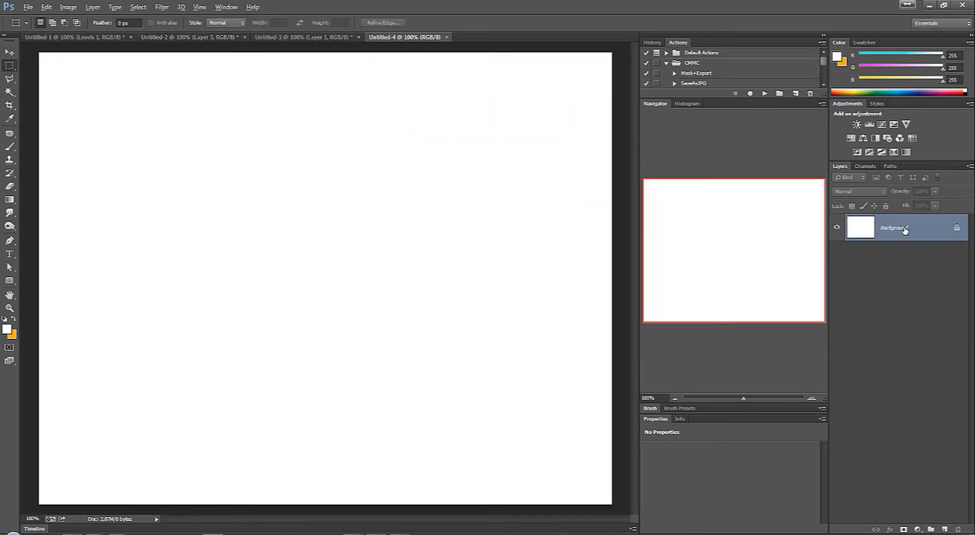
Step: Activate the Brush tool and pick the Cadena-01 diamond brush from the presets
key("b")
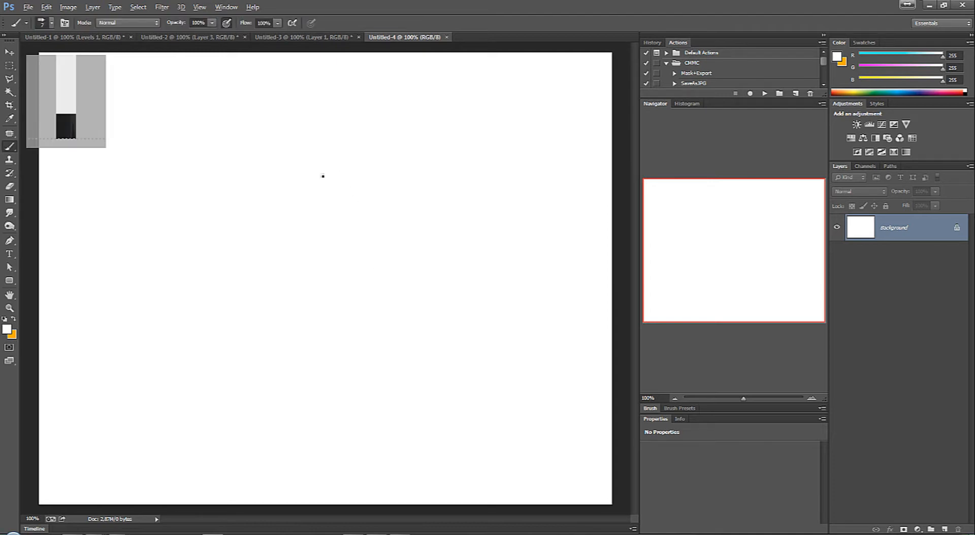
right_click(316, 163)
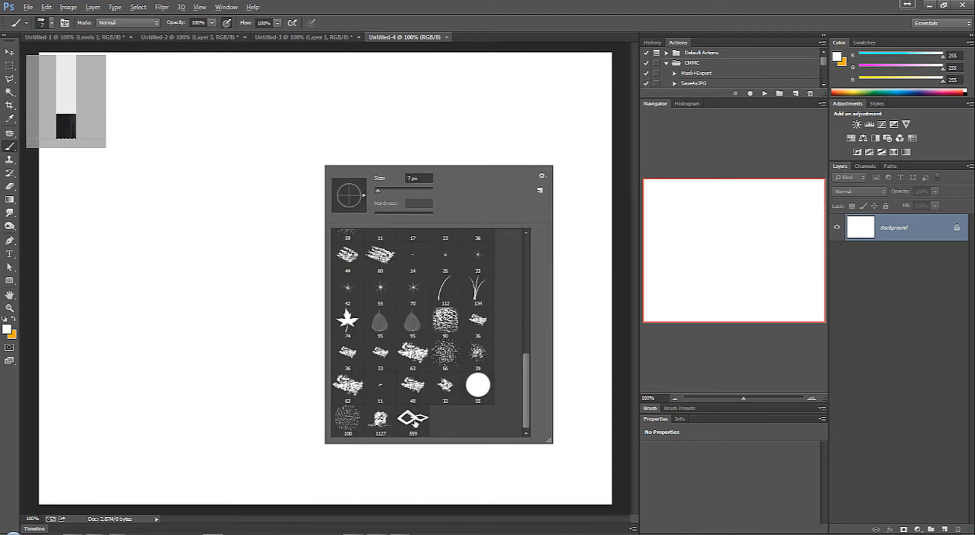
left_click(11, 151)
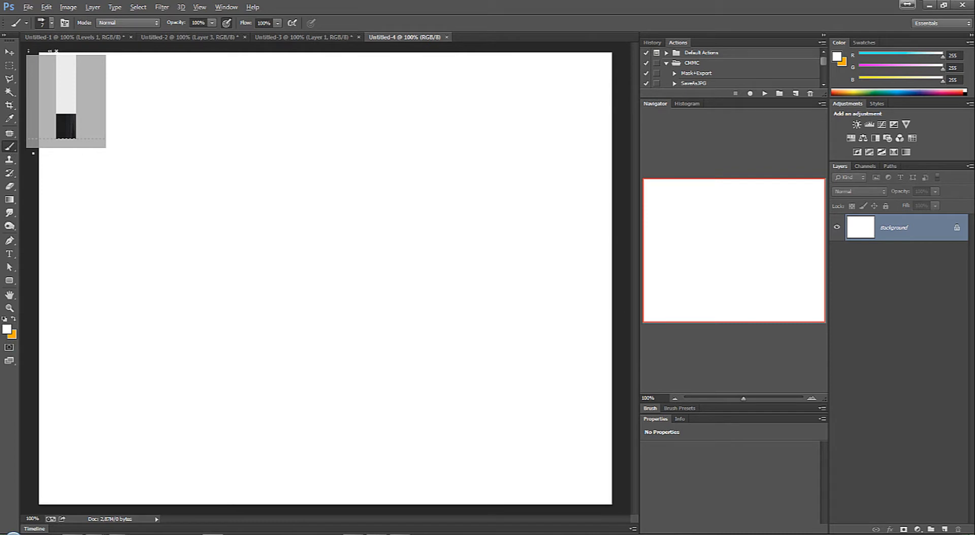
right_click(320, 162)
left_click(423, 413)
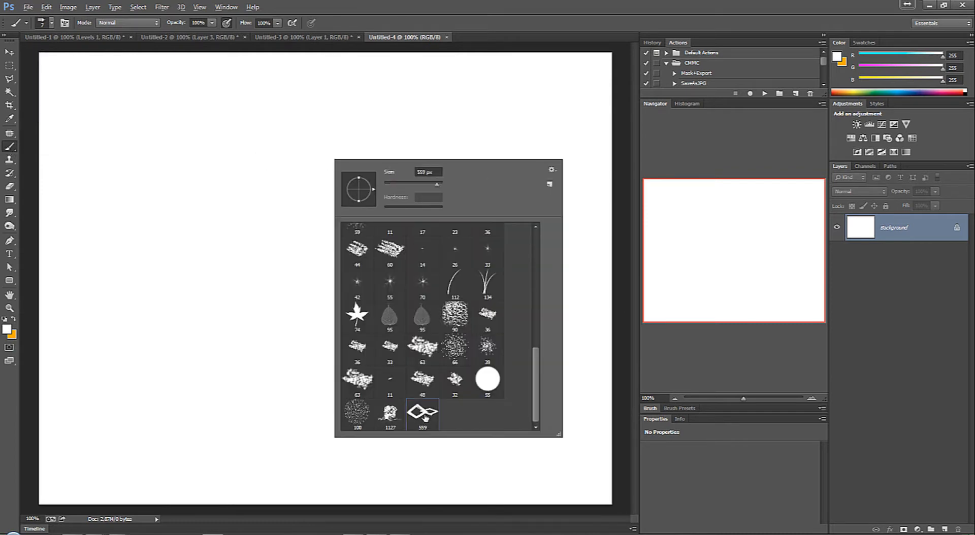
Step: Set the foreground colour to black (#000000)
left_click(10, 332)
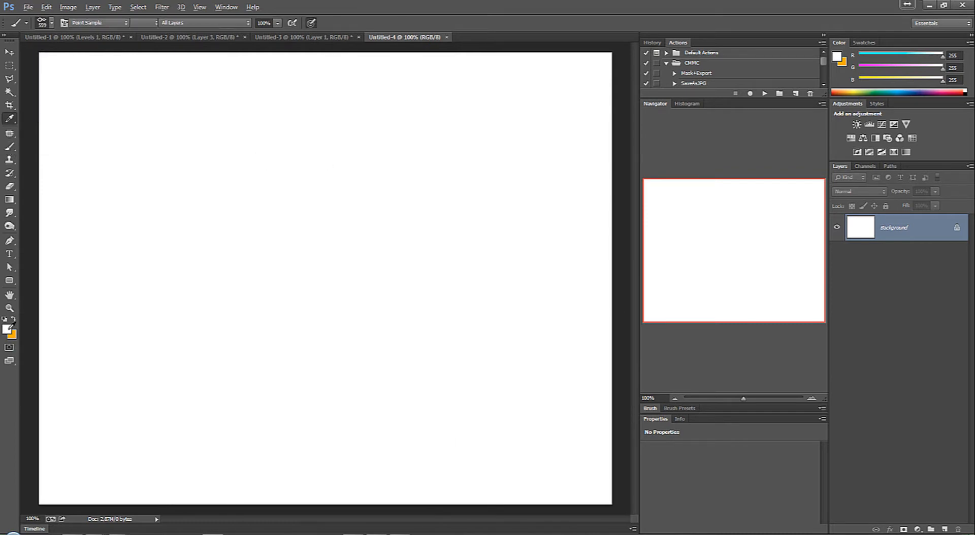
left_click(9, 331)
left_click(867, 152)
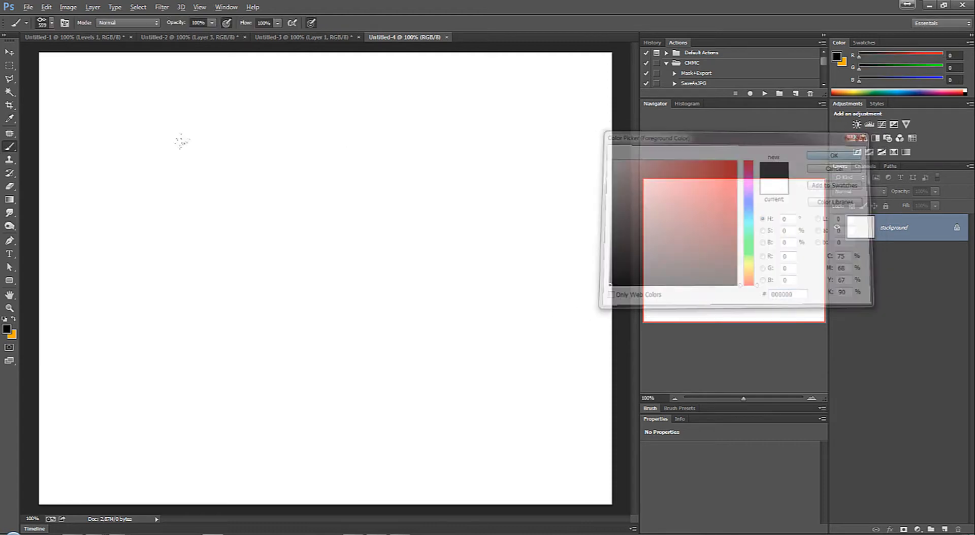
Step: Shrink the brush to 300 px and try diamond strokes on the blank canvas, undoing each one
key("bracketleft")
key("bracketleft")
key("bracketleft")
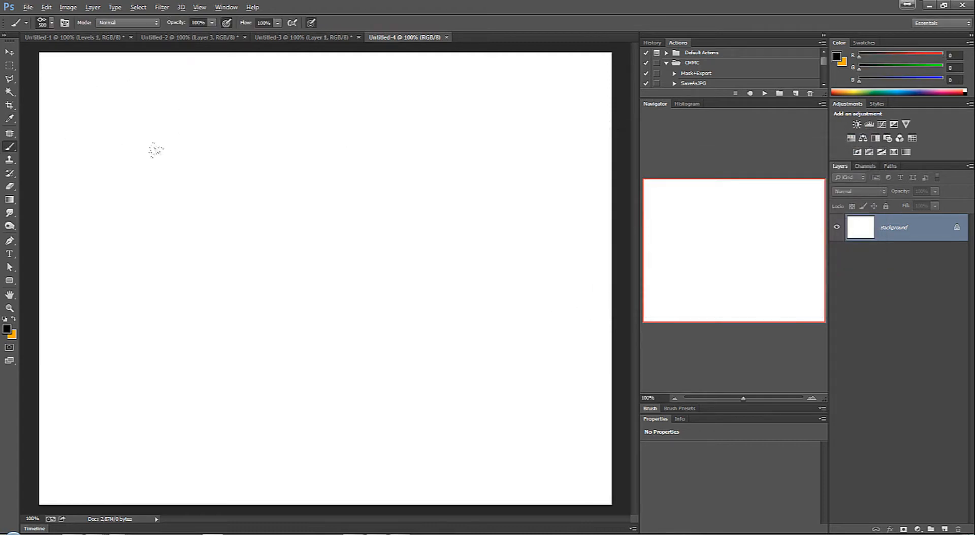
mouse_move(178, 168)
left_mouse_down()
mouse_move(409, 180)
mouse_move(351, 287)
mouse_move(475, 330)
left_mouse_up()
key("ctrl+z")
left_click_drag(254, 151, 396, 180)
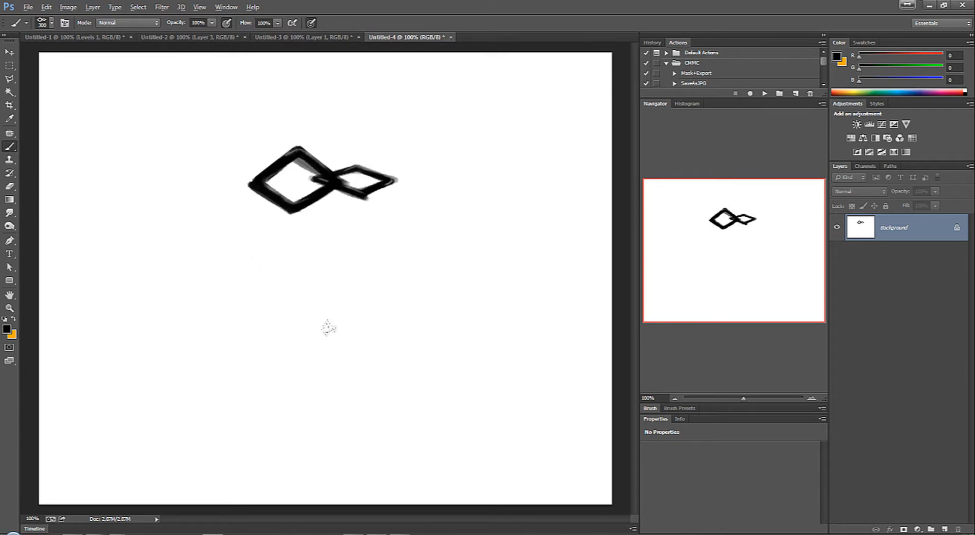
key("ctrl+z")
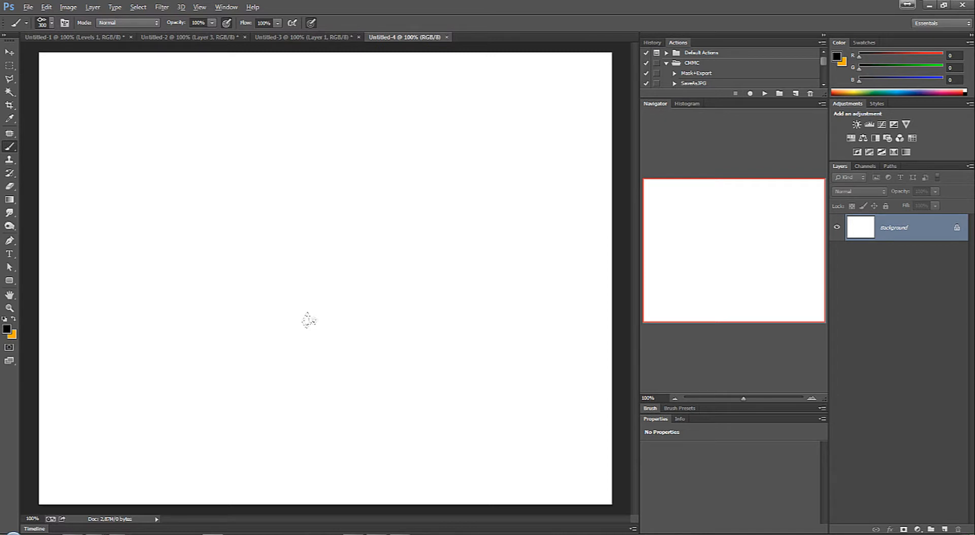
mouse_move(137, 152)
left_mouse_down()
mouse_move(238, 146)
mouse_move(265, 287)
mouse_move(457, 272)
mouse_move(427, 350)
left_mouse_up()
key("ctrl+z")
Step: Set the diamond brush's size to 367 px and spacing to 167%, and turn off Transfer and Smoothing
left_click(678, 408)
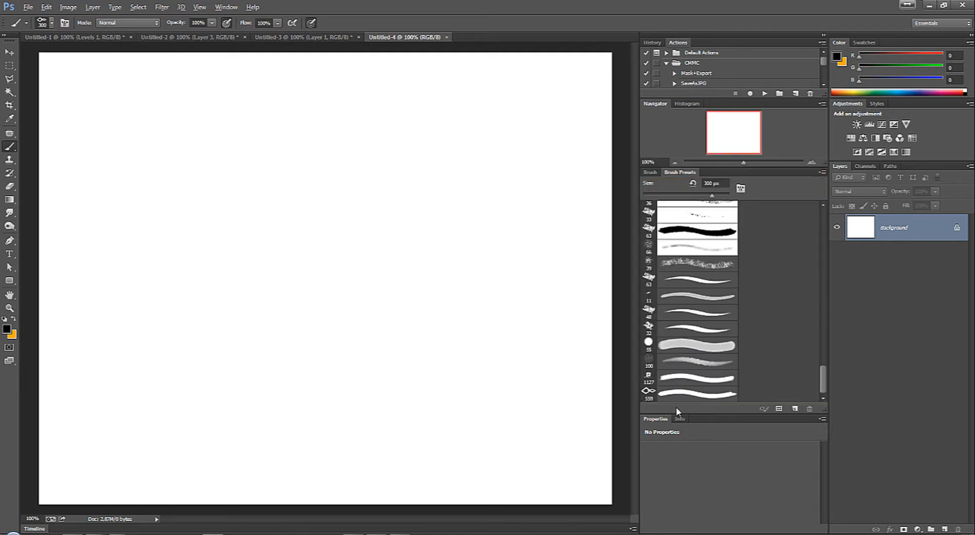
left_click(652, 173)
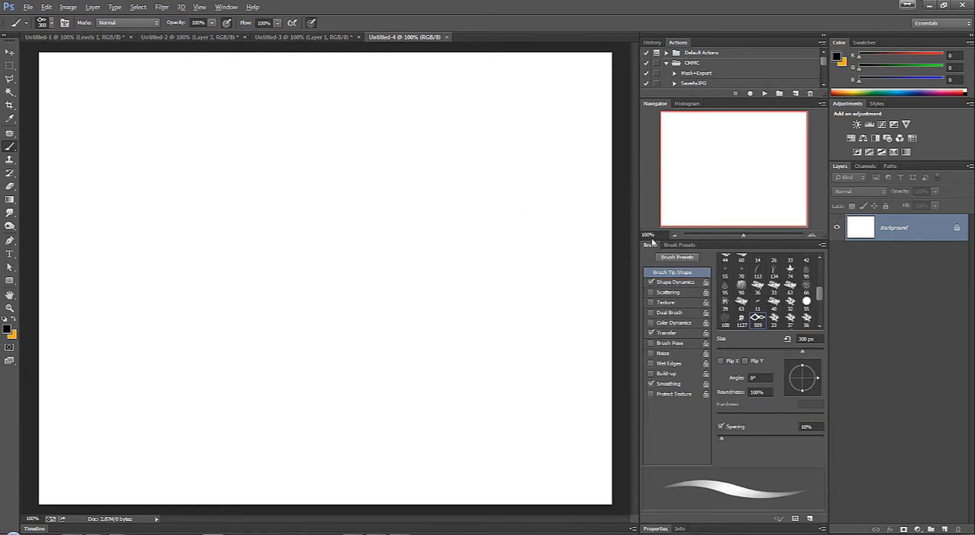
left_click(66, 23)
left_click(66, 24)
left_click_drag(723, 438, 801, 443)
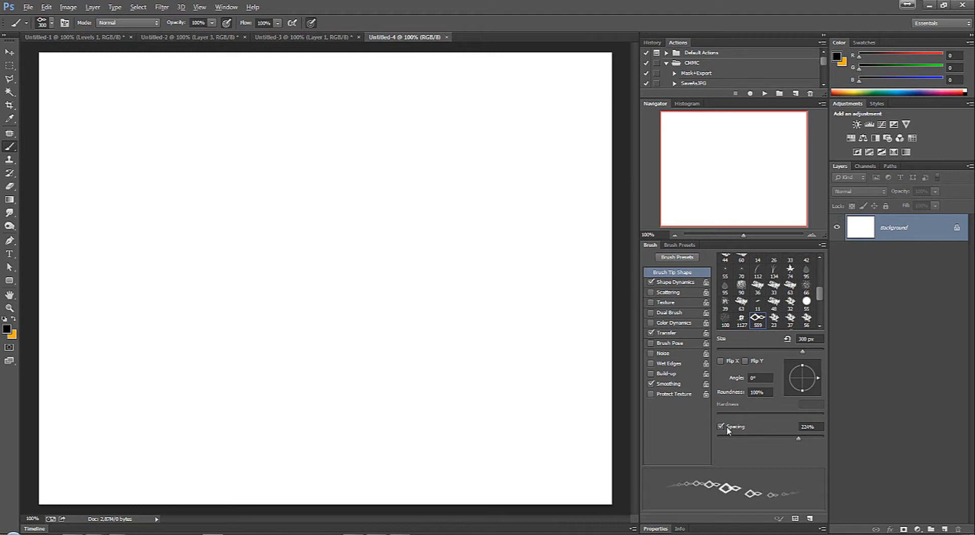
left_click(721, 428)
left_click(722, 428)
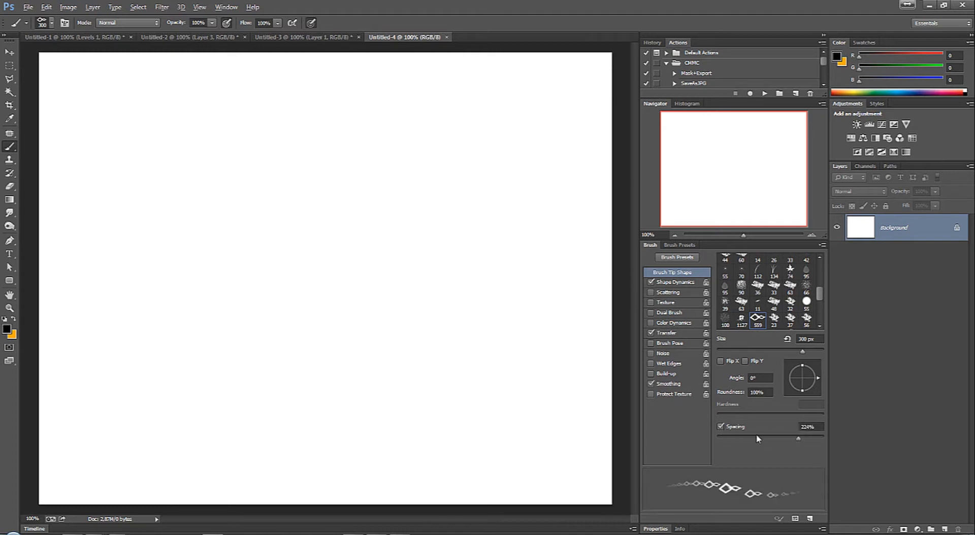
left_click(721, 429)
left_click(721, 428)
left_click_drag(798, 439, 806, 439)
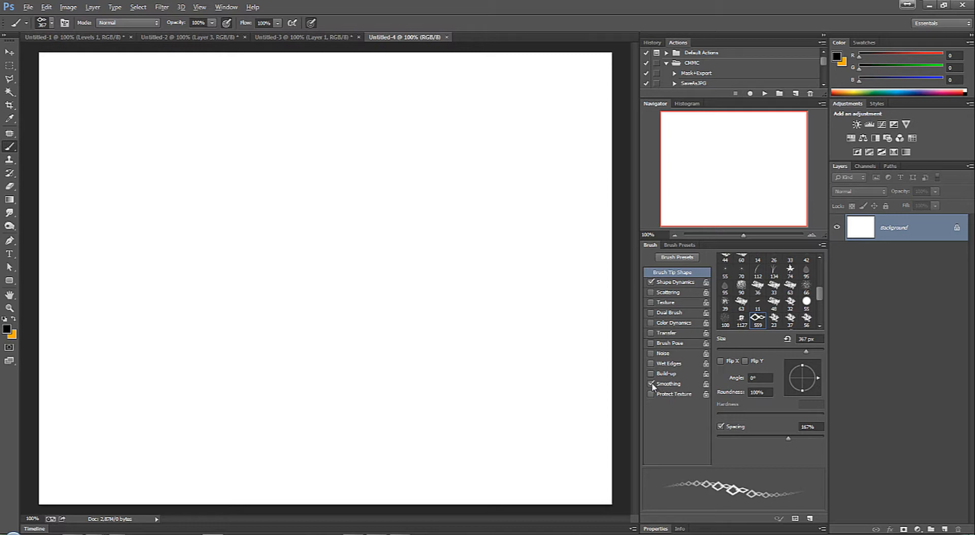
Step: Set the Angle Jitter control to Direction in the brush's Shape Dynamics
left_click(674, 284)
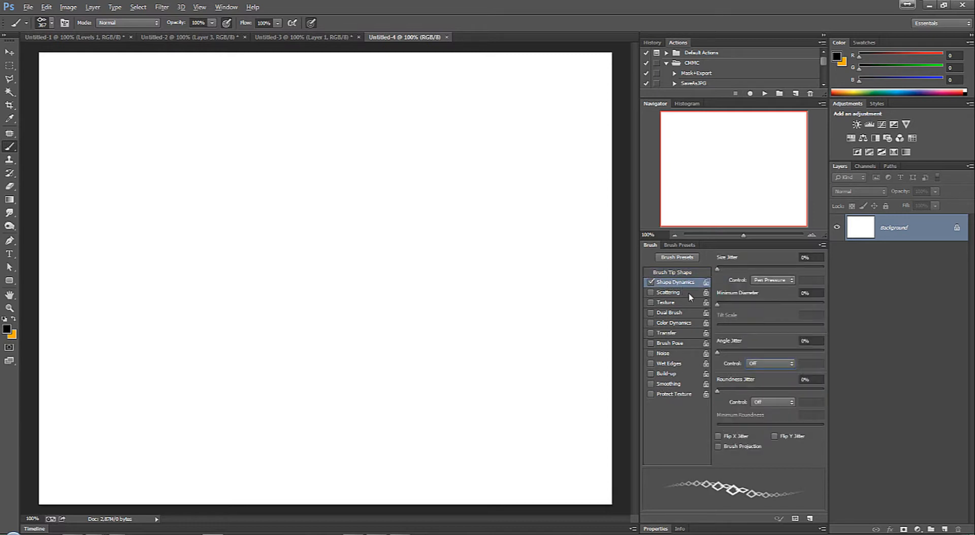
left_click(751, 362)
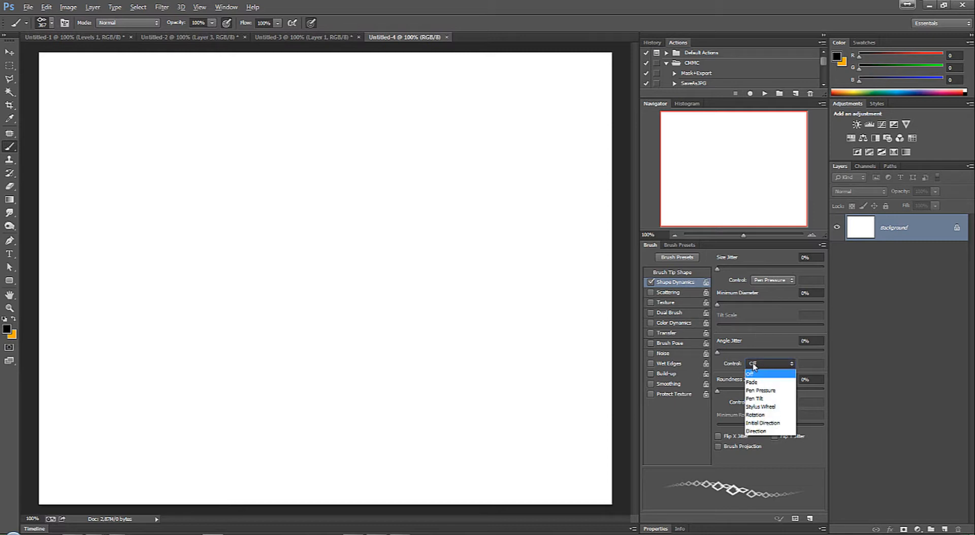
left_click(765, 431)
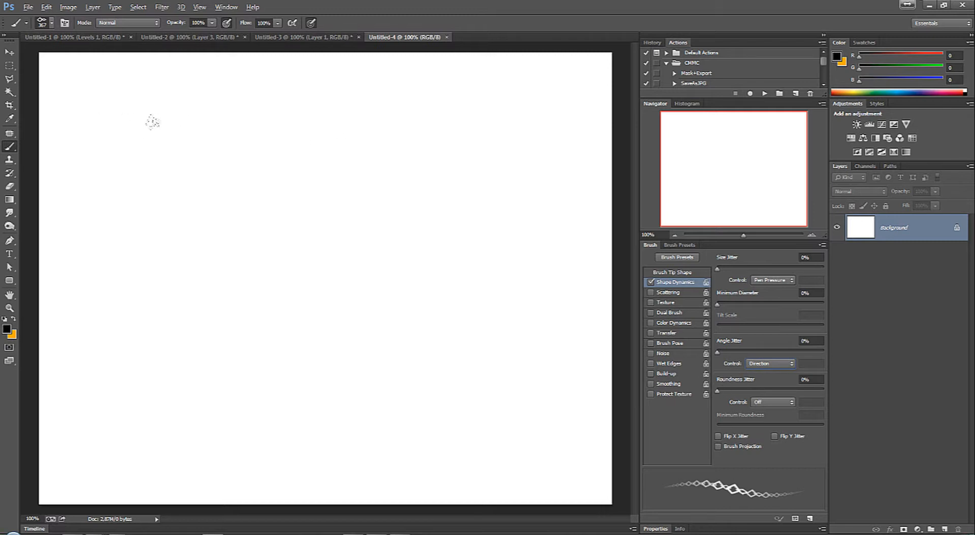
Step: Reduce the brush to 200 px while trying chain strokes across the canvas's upper area and down its left side
left_click_drag(150, 123, 244, 155)
key("[")
key("[")
mouse_move(108, 158)
left_mouse_down()
mouse_move(217, 151)
mouse_move(297, 179)
mouse_move(353, 236)
mouse_move(352, 278)
mouse_move(319, 331)
mouse_move(270, 348)
mouse_move(194, 353)
mouse_move(83, 310)
left_mouse_up()
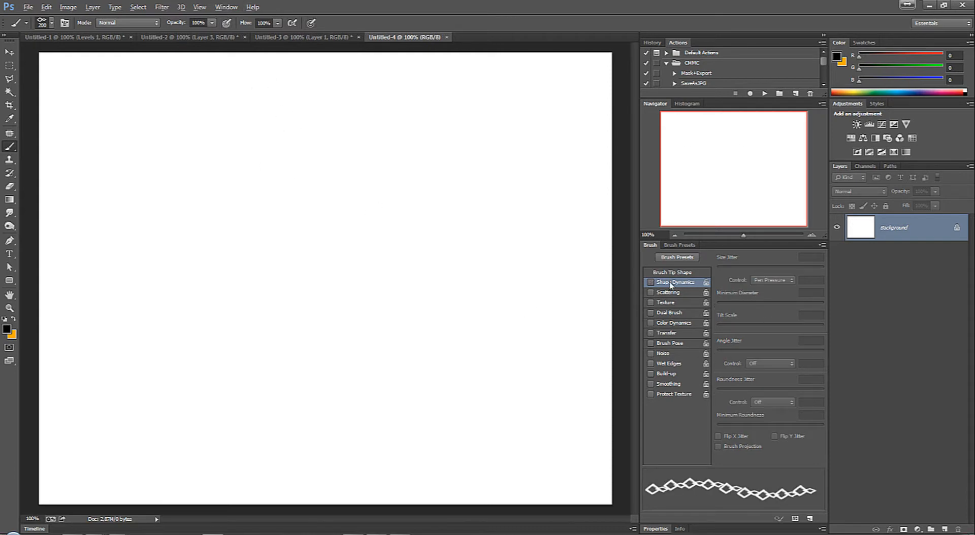
Step: Enable Shape Dynamics with the Angle Jitter control on Direction, and paint a chain curving around the right and back along the lower canvas
left_click(651, 283)
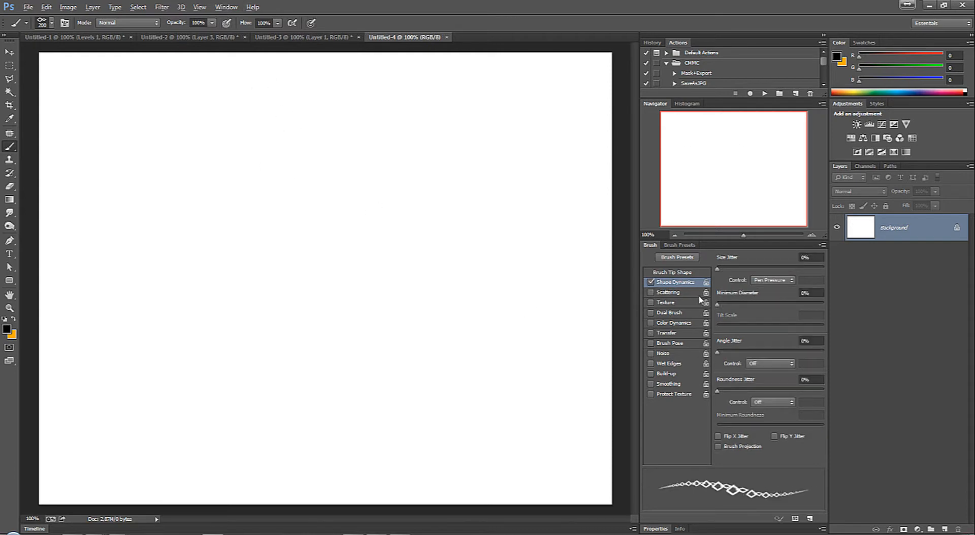
left_click(768, 367)
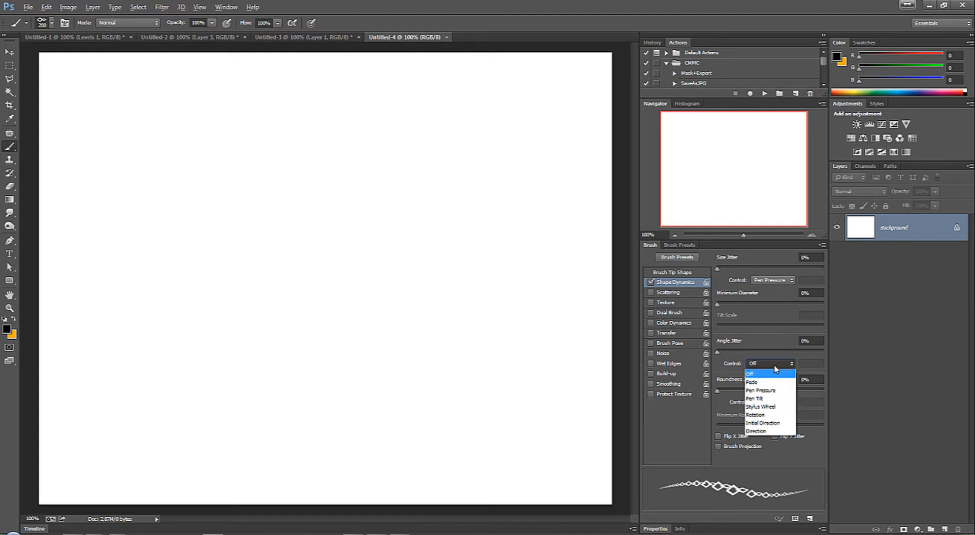
left_click(767, 431)
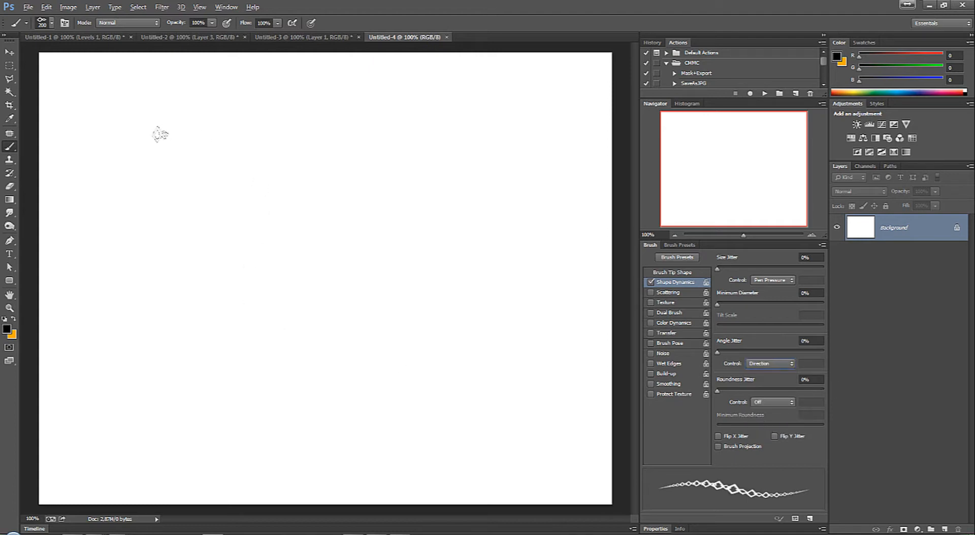
mouse_move(155, 154)
left_mouse_down()
mouse_move(300, 149)
mouse_move(388, 192)
mouse_move(460, 270)
mouse_move(432, 335)
left_mouse_up()
mouse_move(367, 335)
left_mouse_down()
mouse_move(318, 354)
mouse_move(253, 359)
mouse_move(142, 331)
left_mouse_up()
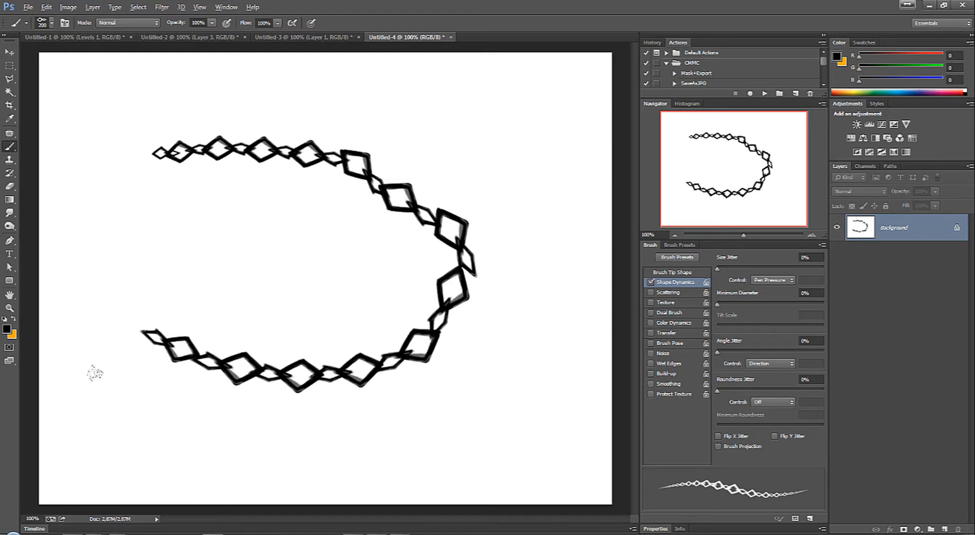
Step: Switch to the browser, open Brusheezy's Grass Pinceles page from the grass brushes photoshop results, and look through the page
key("v")
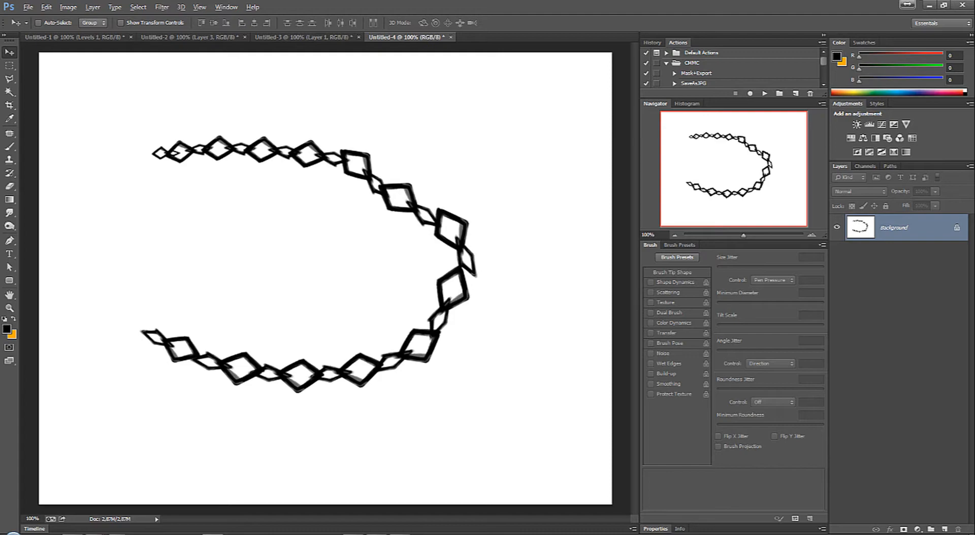
left_click_drag(974, 96, 224, 50)
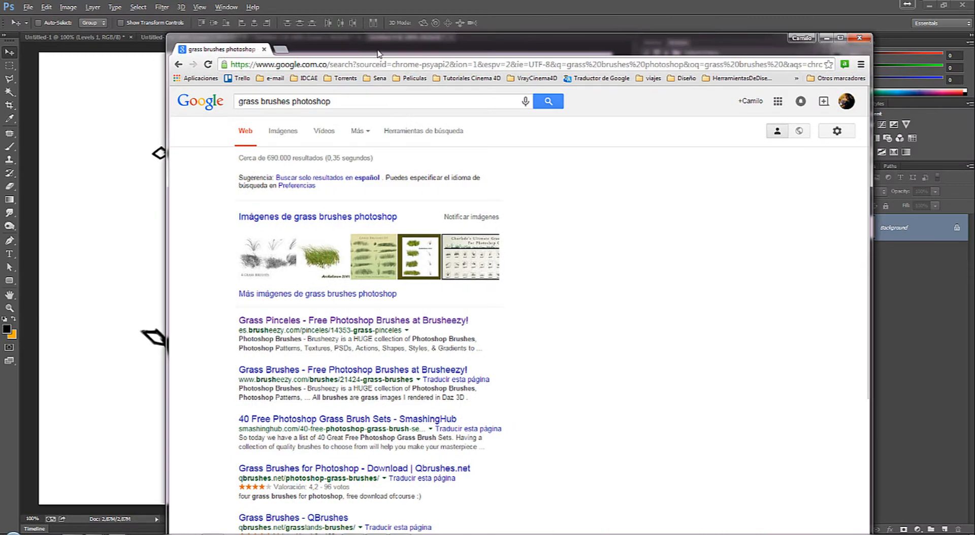
left_click_drag(377, 49, 363, 16)
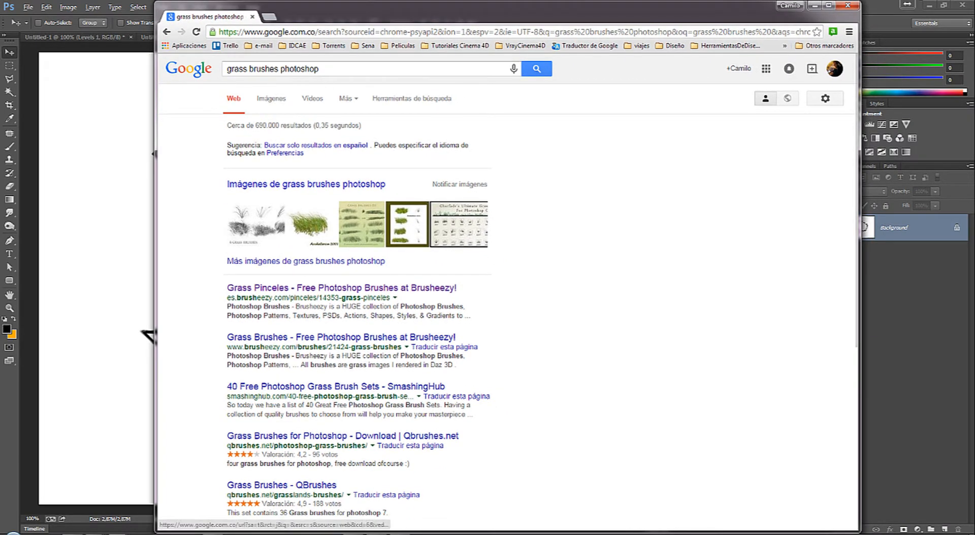
mouse_move(974, 76)
left_mouse_down()
mouse_move(306, 39)
mouse_move(285, 21)
mouse_move(294, 21)
left_mouse_up()
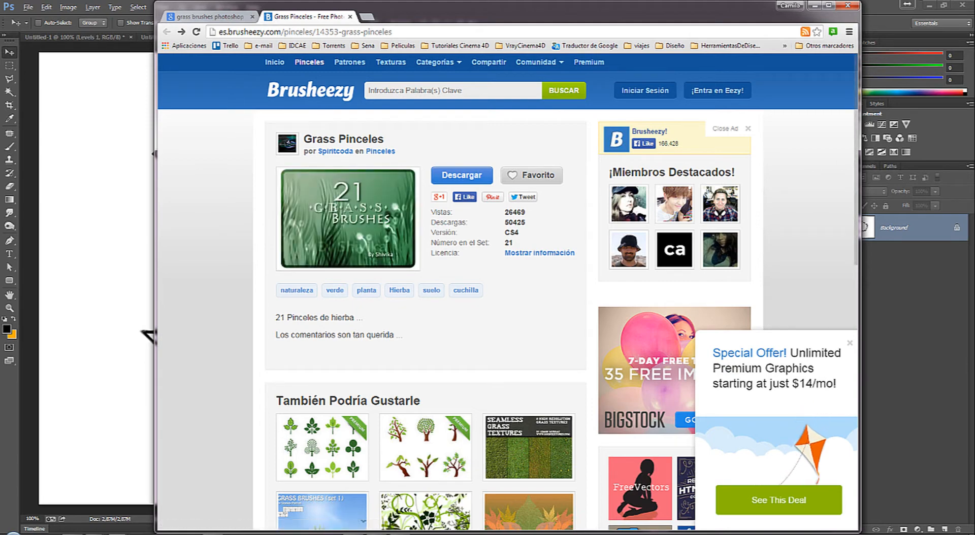
scroll(838, 229, "down", 6)
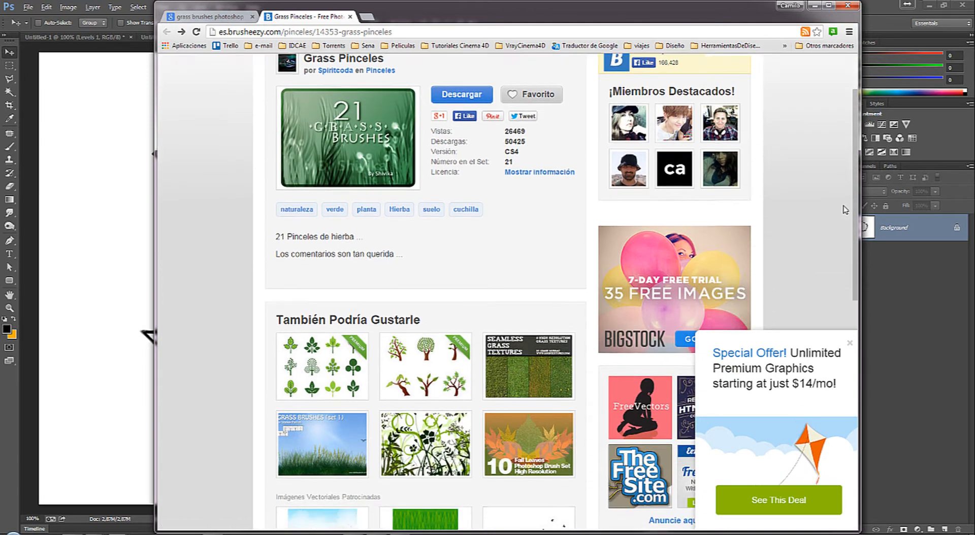
scroll(832, 307, "down", 3)
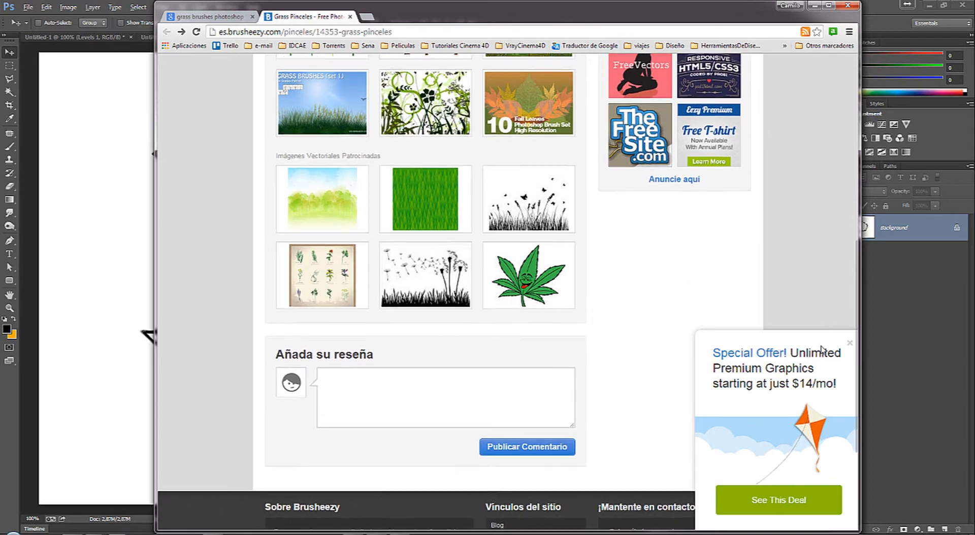
scroll(824, 315, "up", 1)
scroll(824, 316, "up", 7)
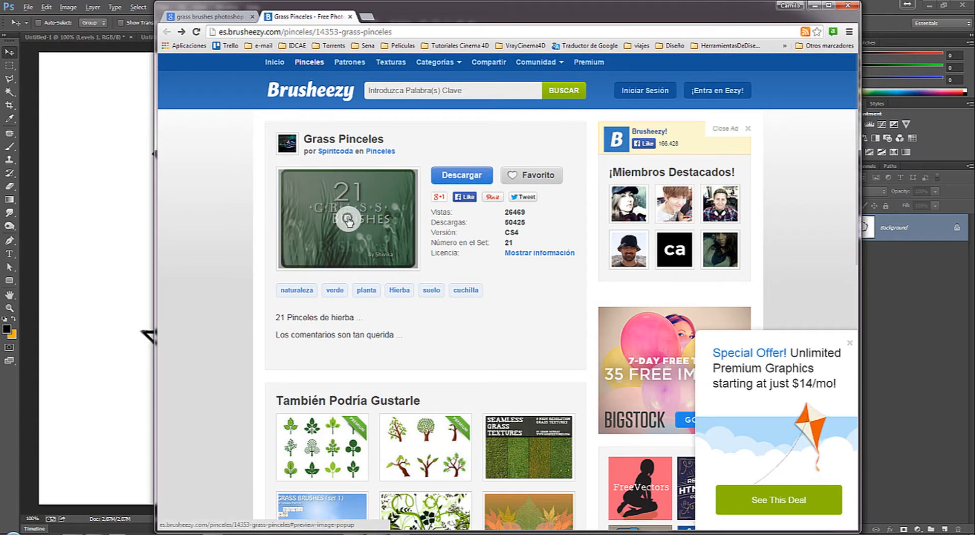
Step: Try to download the Grass Pinceles brush archive into the grass folder under Bruhes
left_click(457, 178)
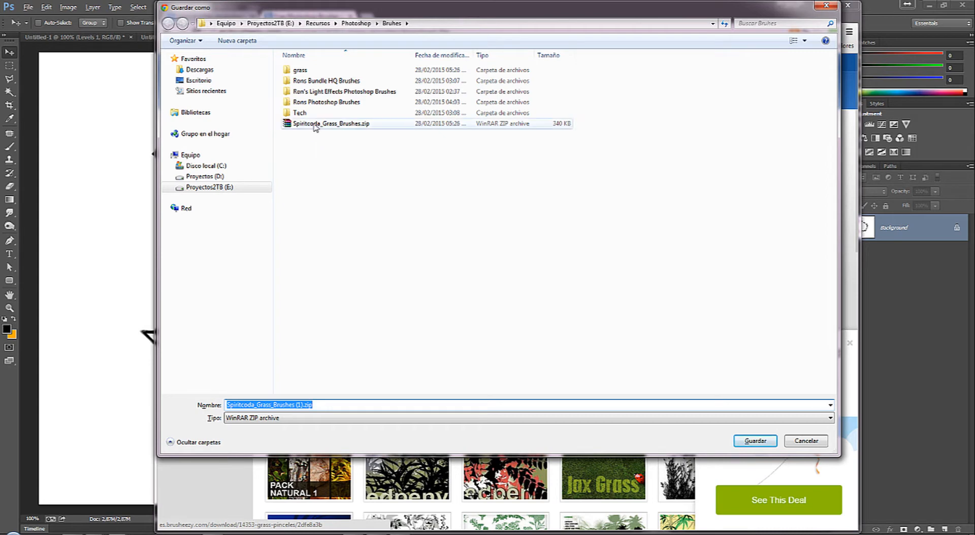
double_click(319, 71)
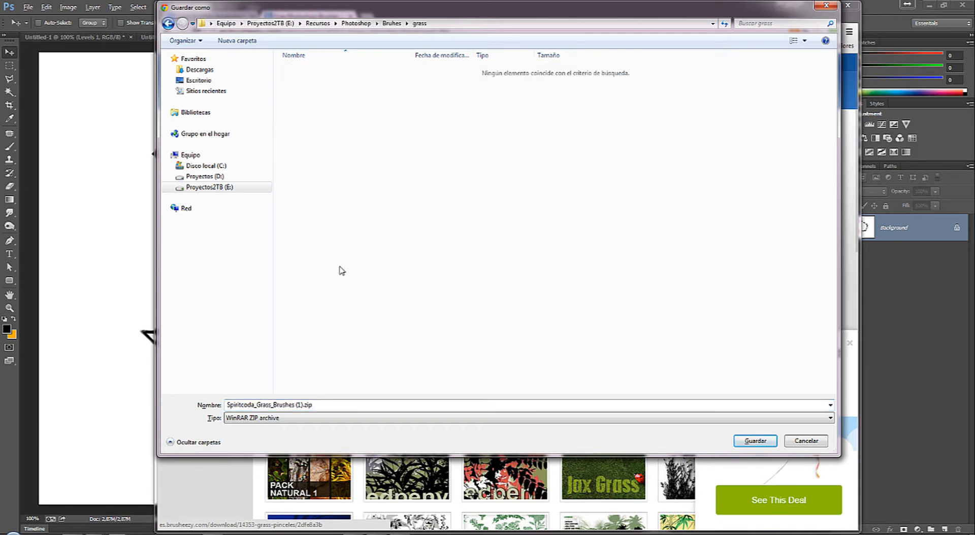
left_click(481, 24)
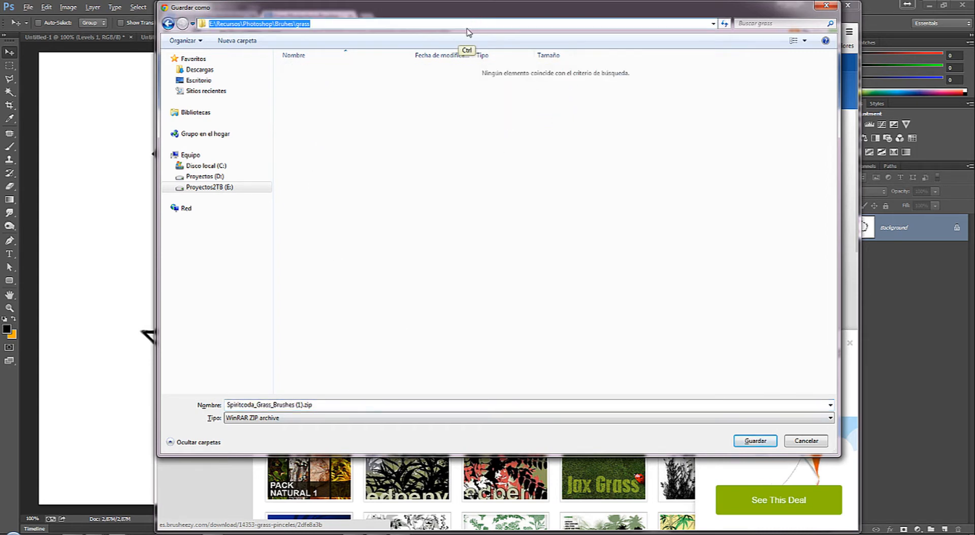
left_click(812, 440)
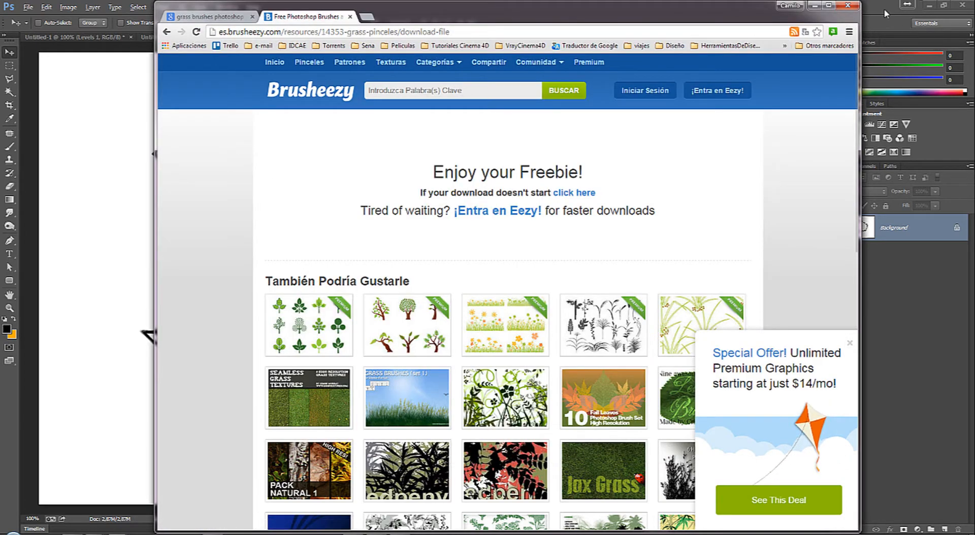
Step: Return to Photoshop and create a blank white RGB document, 1127 by 889 pixels at 72 pixels/inch
left_click(942, 49)
key("ctrl+n")
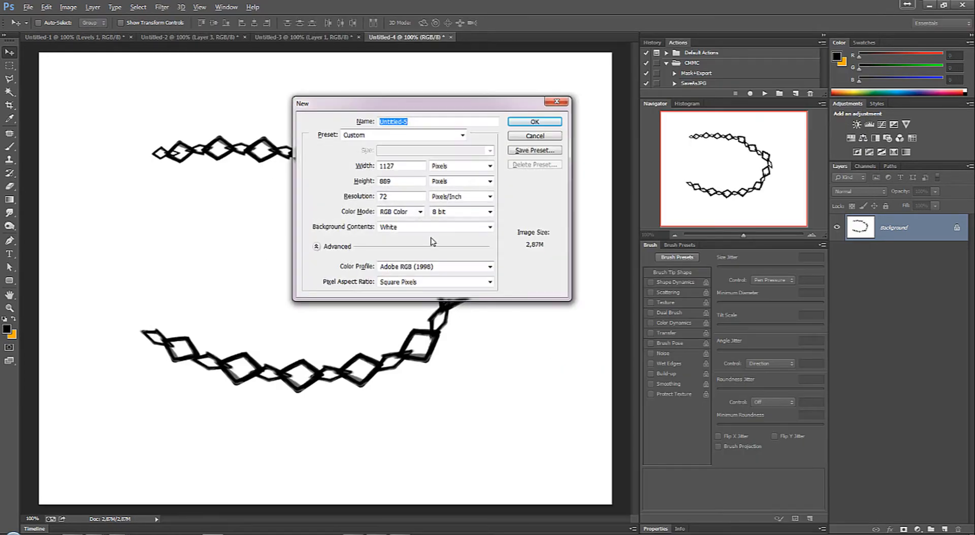
left_click(534, 127)
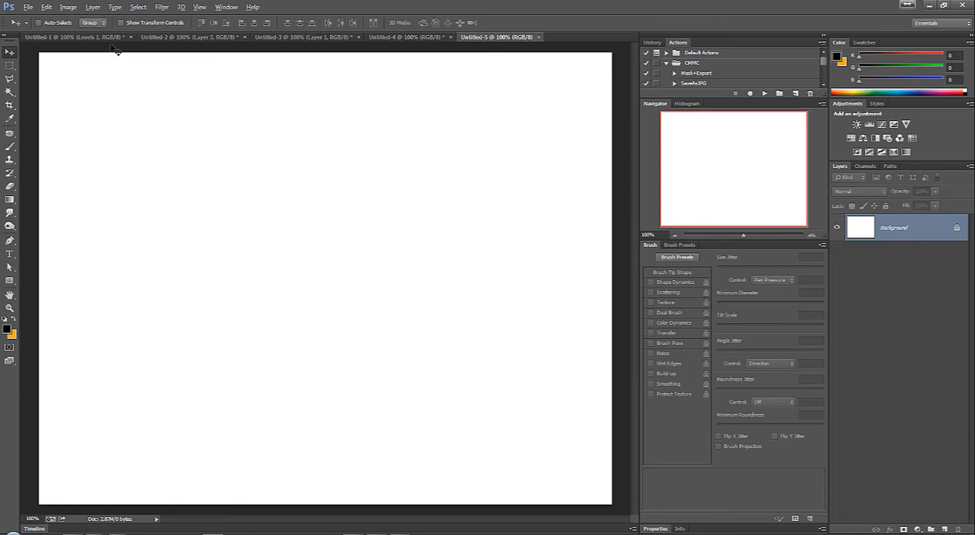
Step: With the Brush tool, load Spiritcoda-Grass Brushes.abr from the grass folder into the brush presets and view the added grass brushes
key("b")
right_click(253, 173)
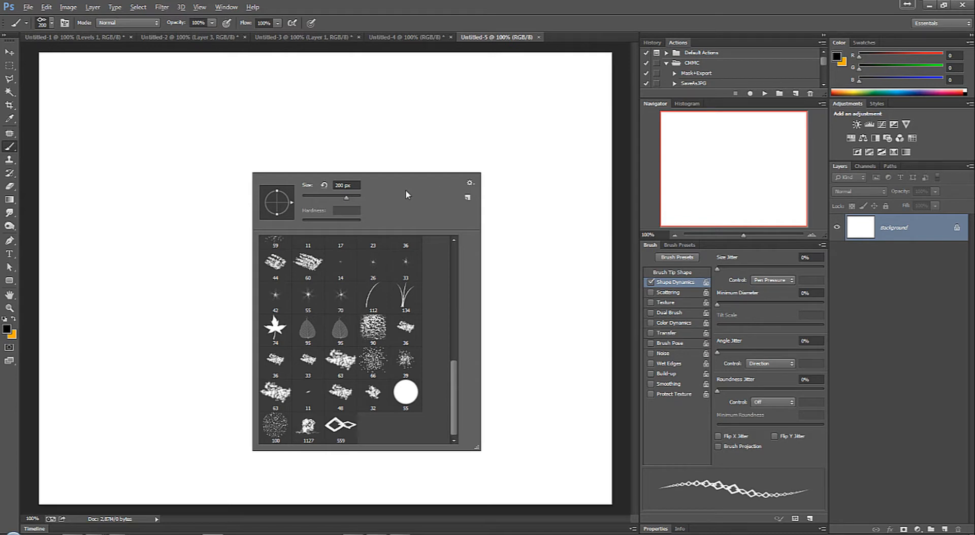
left_click(9, 150)
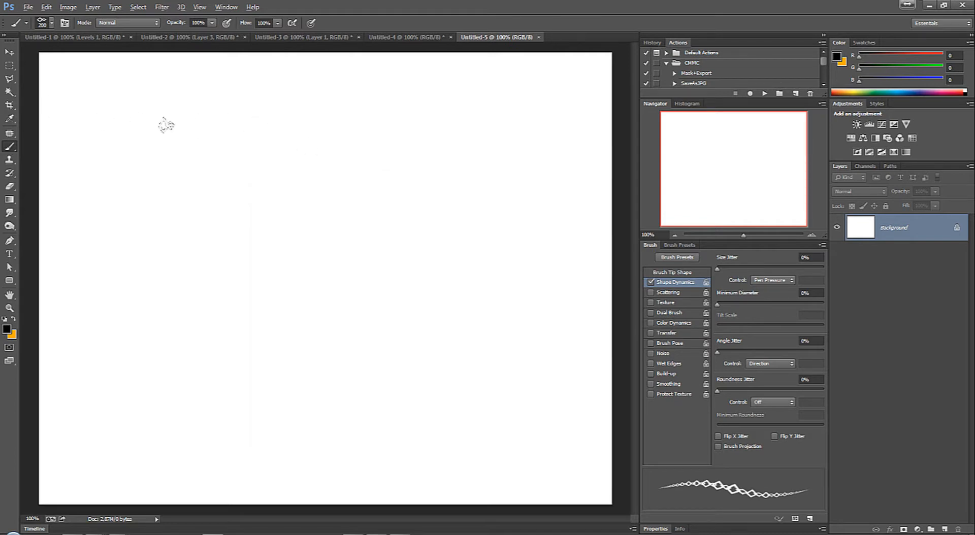
right_click(205, 153)
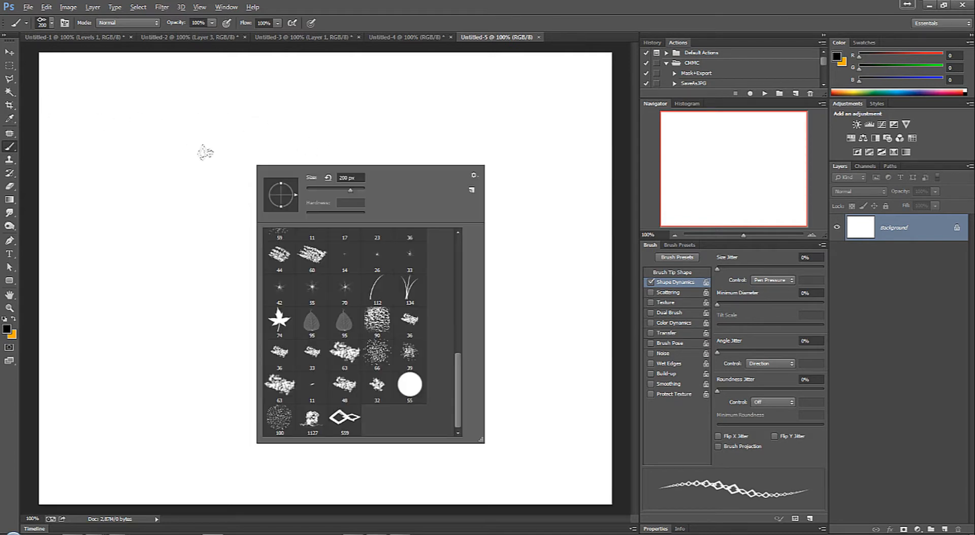
left_click(474, 176)
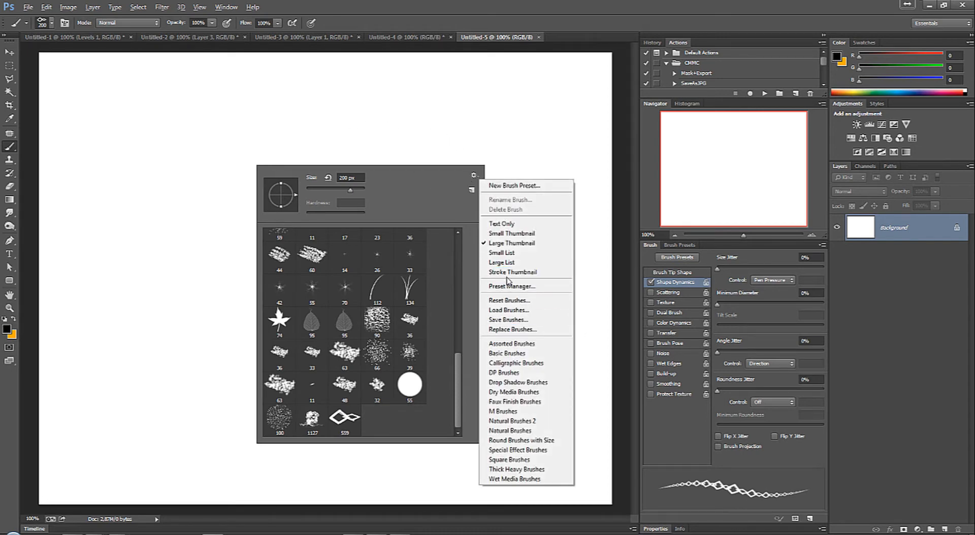
left_click(518, 315)
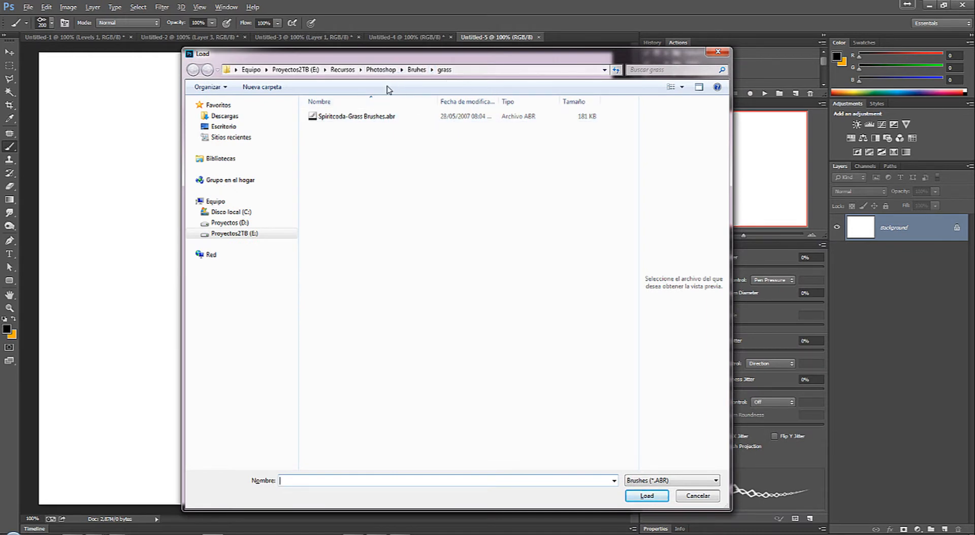
left_click(316, 118)
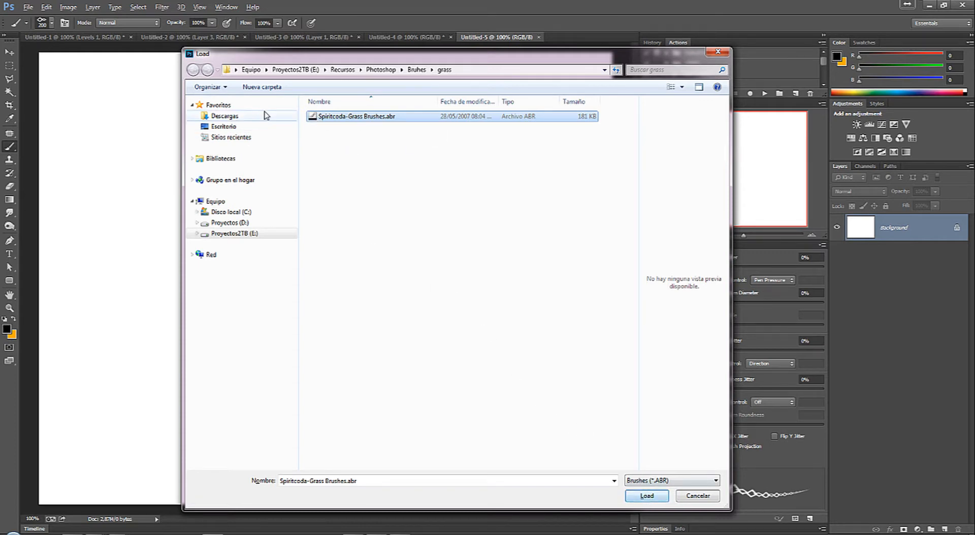
left_click(647, 495)
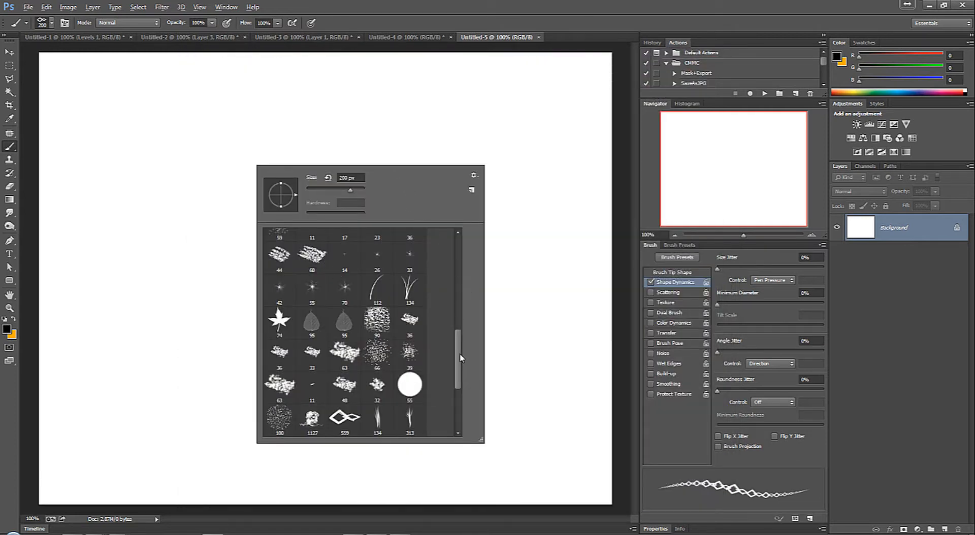
left_click_drag(461, 358, 457, 399)
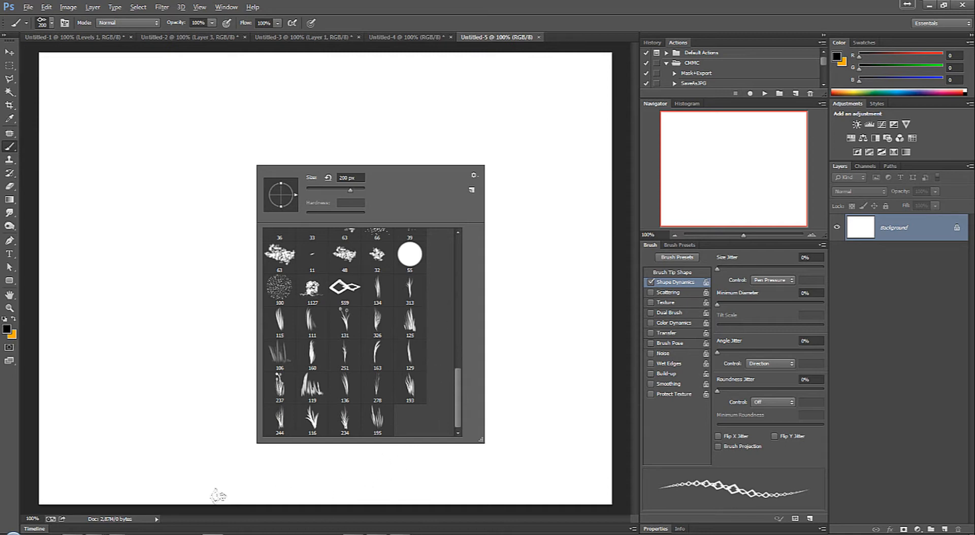
Step: Switch to Windows Explorer, show Photoshop CC's Presets\Brushes folder in an enlarged window, and examine its ABR brush files
left_click(99, 534)
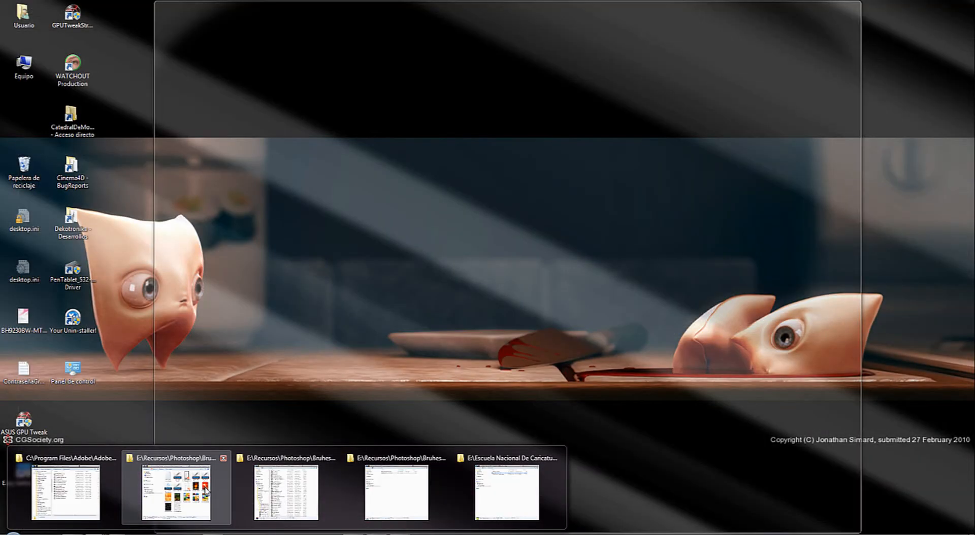
left_click(293, 490)
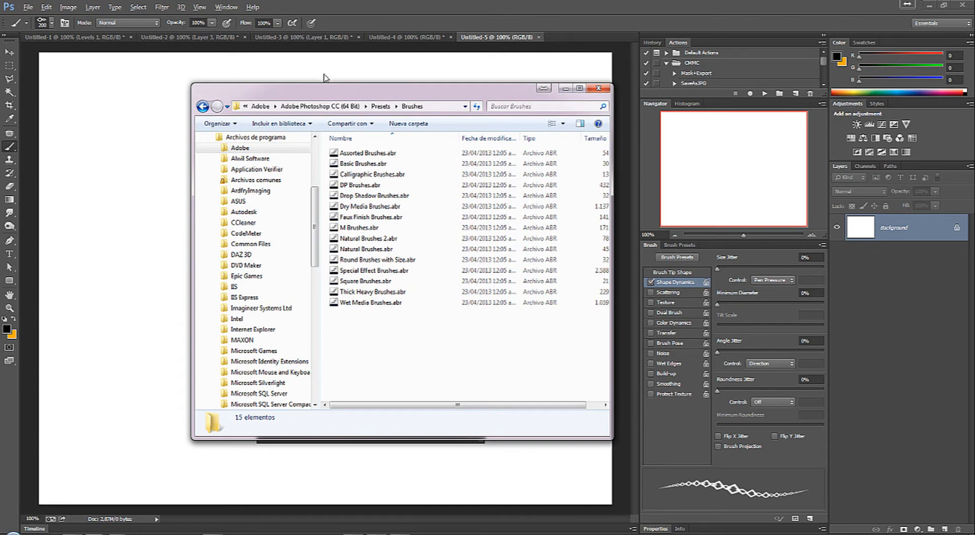
left_click_drag(611, 439, 681, 504)
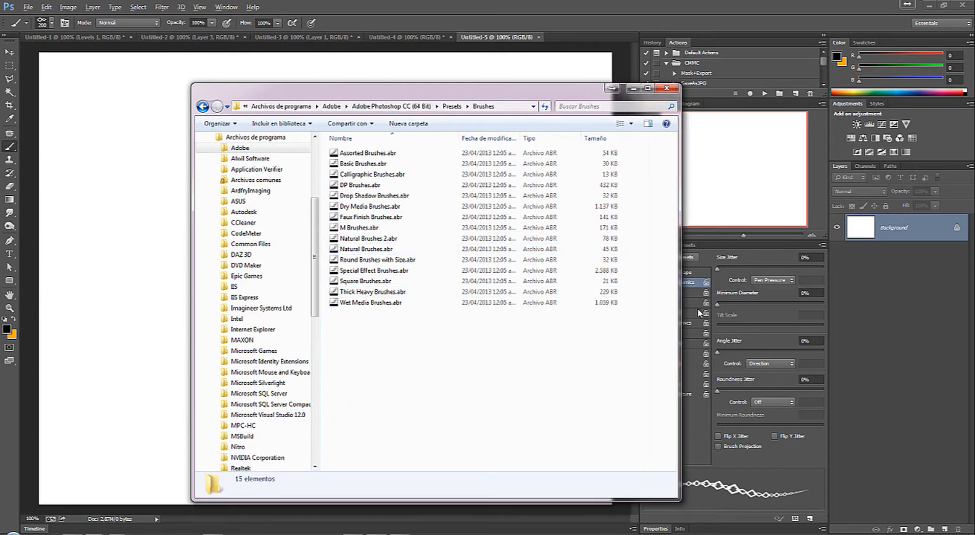
left_click_drag(679, 316, 878, 316)
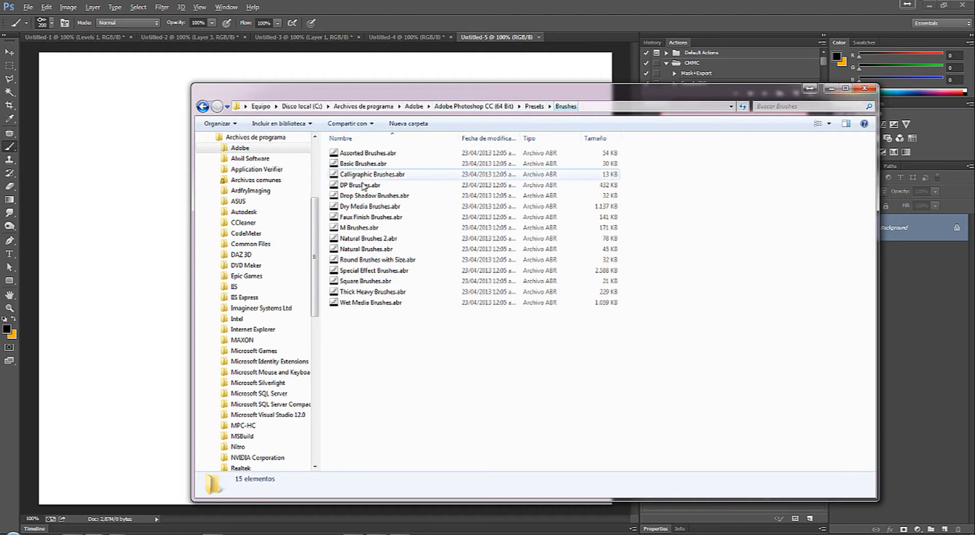
left_click_drag(356, 329, 381, 156)
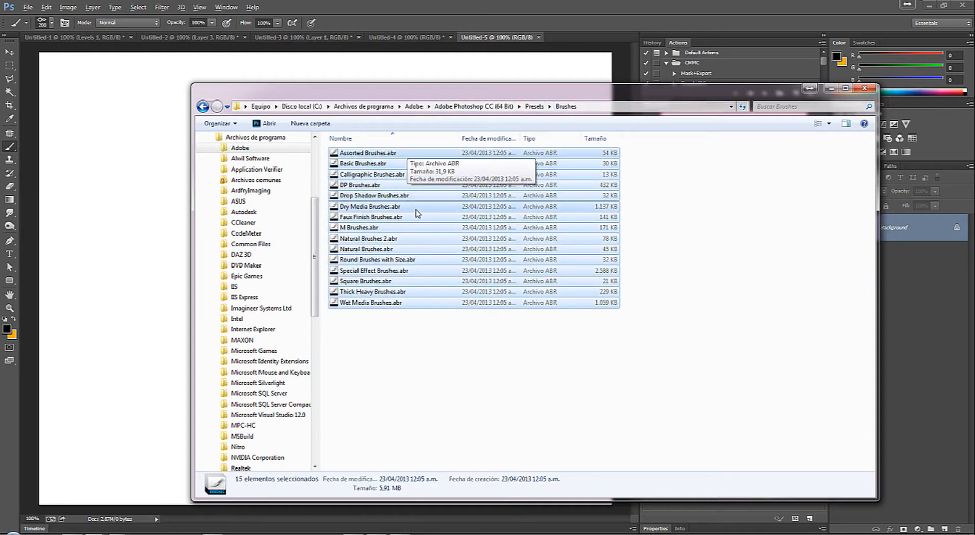
left_click(391, 327)
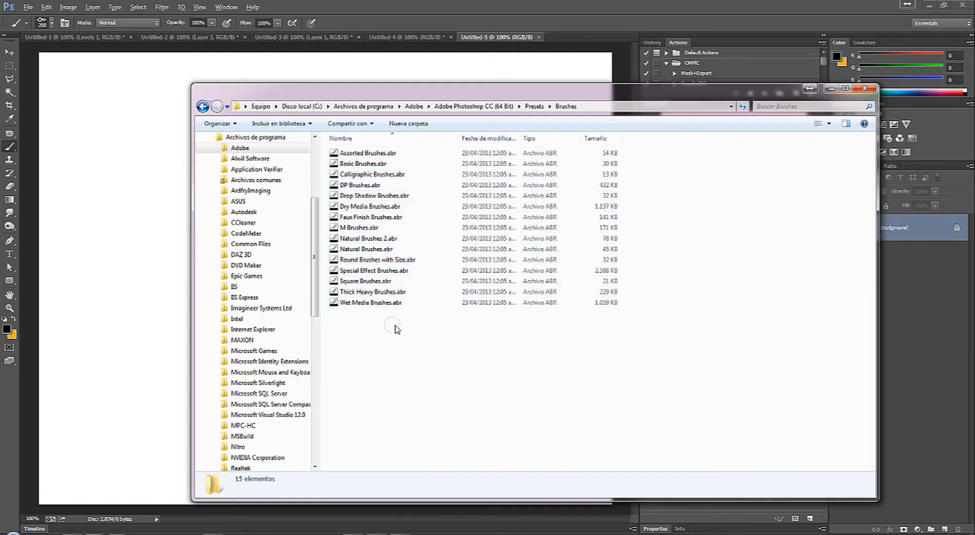
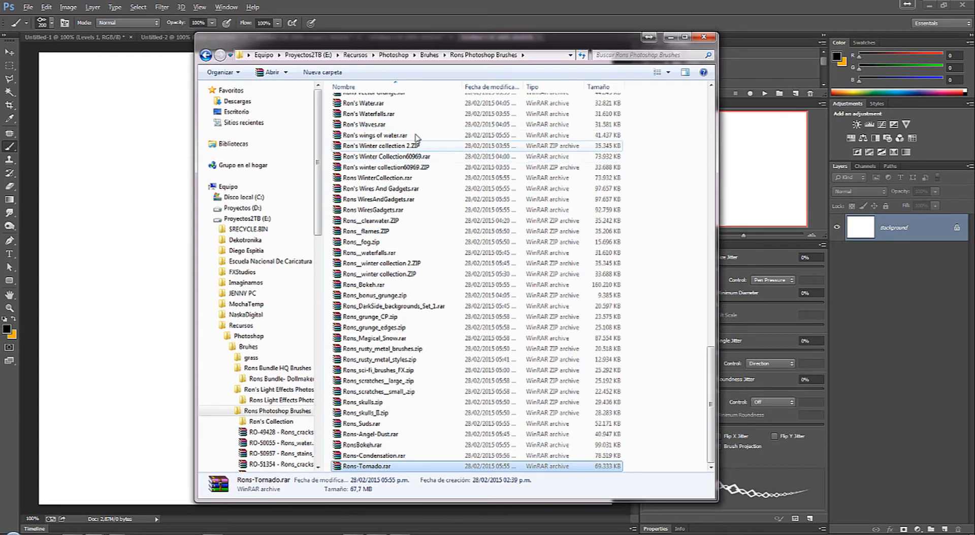
Step: Go up to the Photoshop resources folder and check the size of the Bruhes folder in its properties
left_click(399, 57)
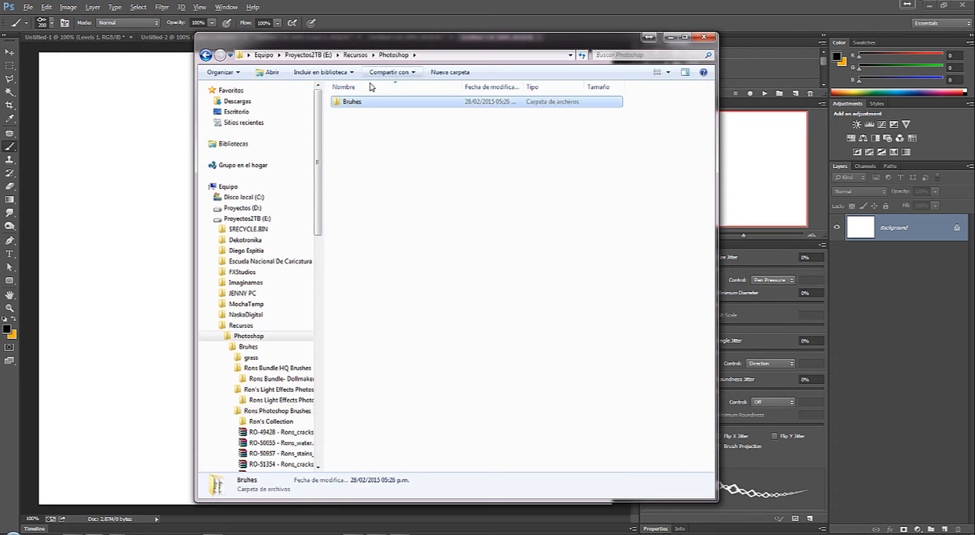
right_click(348, 105)
left_click(407, 335)
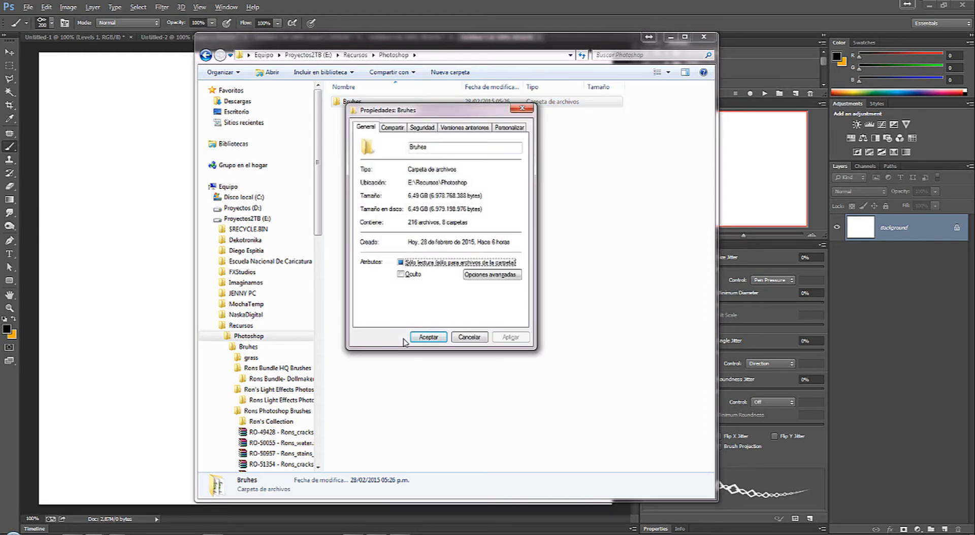
left_click(525, 110)
left_click_drag(490, 46, 974, 81)
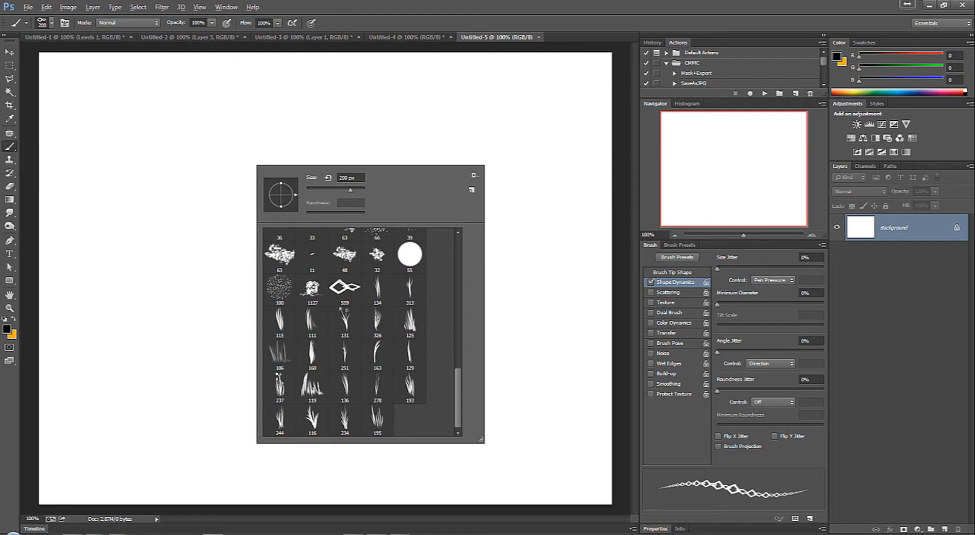
Step: Show the grass folder with large icons and open grassbrushes preview.png
key("Escape")
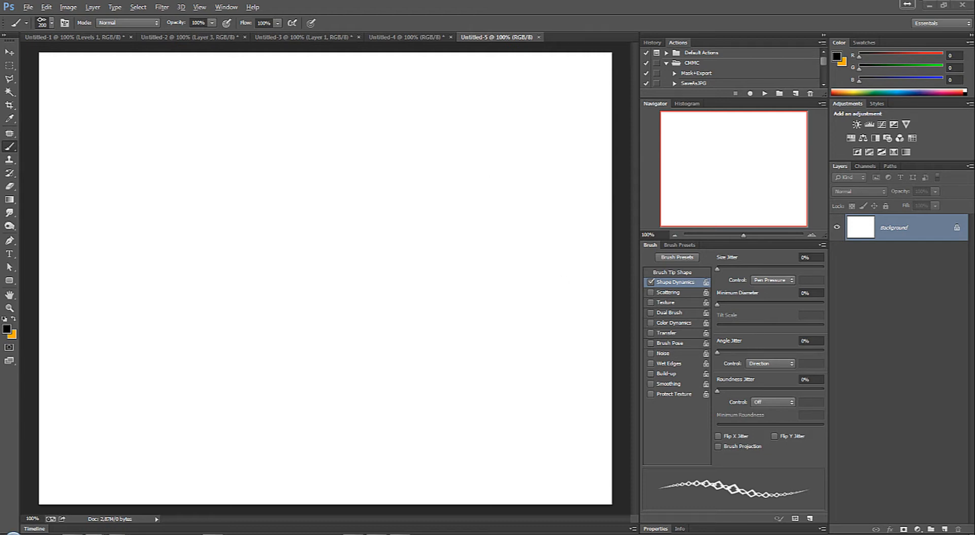
left_click_drag(974, 73, 472, 45)
right_click(409, 152)
mouse_move(462, 162)
left_click(562, 179)
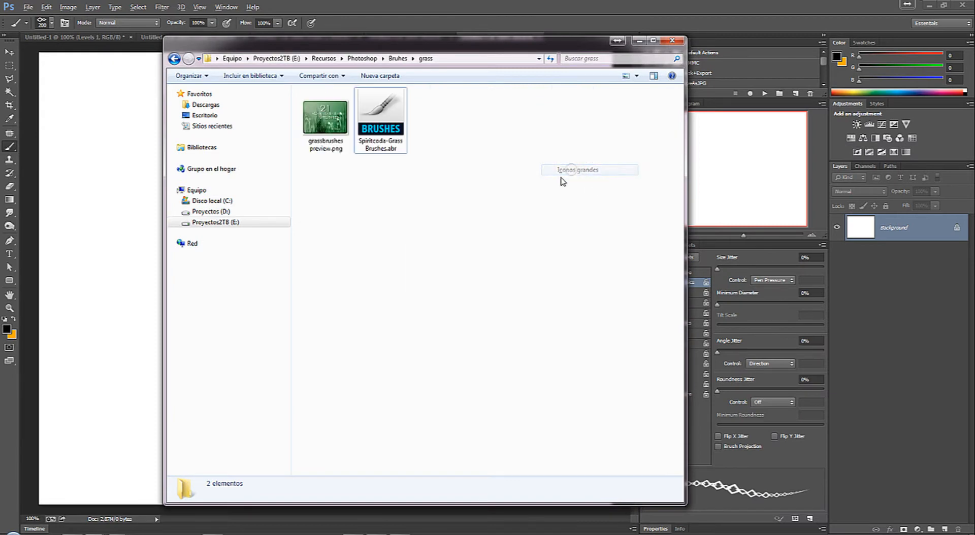
left_click(334, 120)
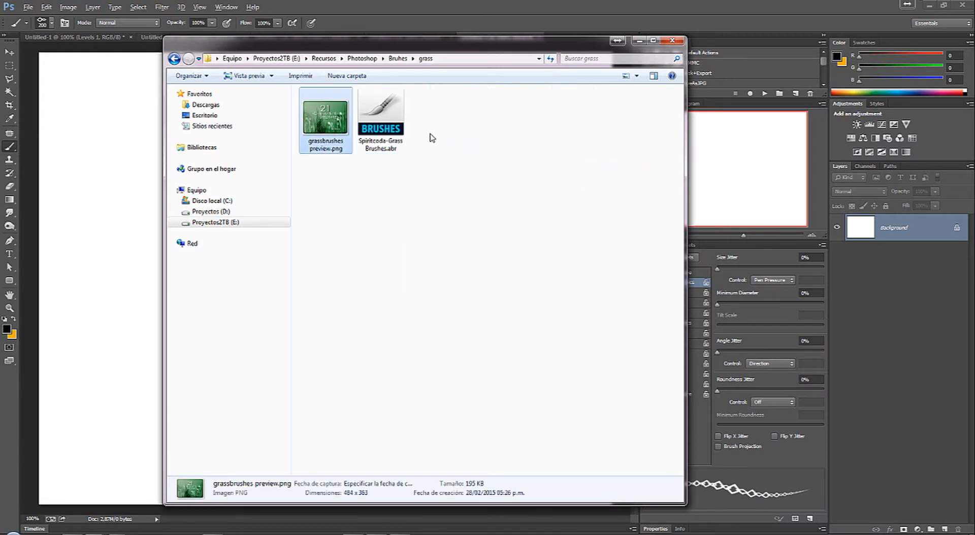
double_click(341, 132)
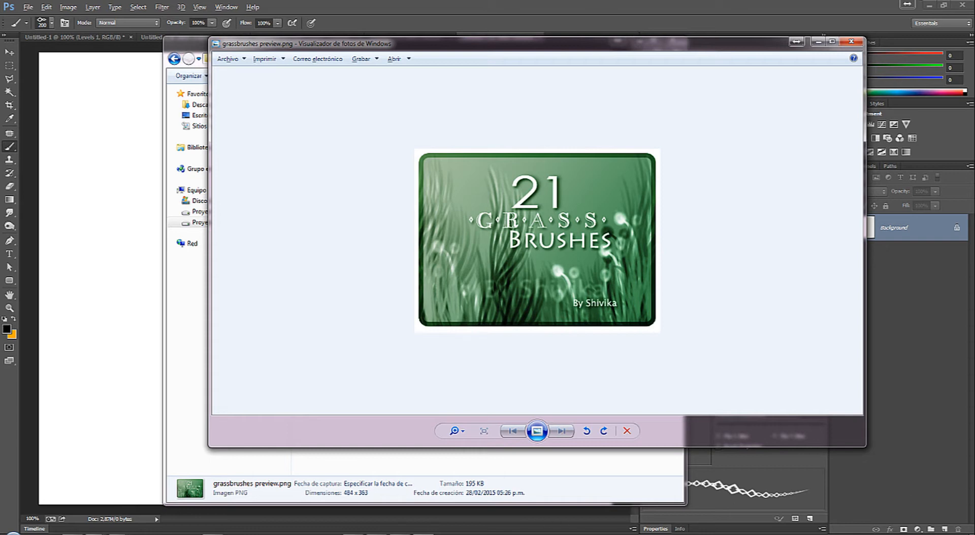
Step: Bring up the Rons Light Effects Photoshop Brushes folder in a maximized window and display its files as extra large icons
mouse_move(82, 534)
left_click(83, 501)
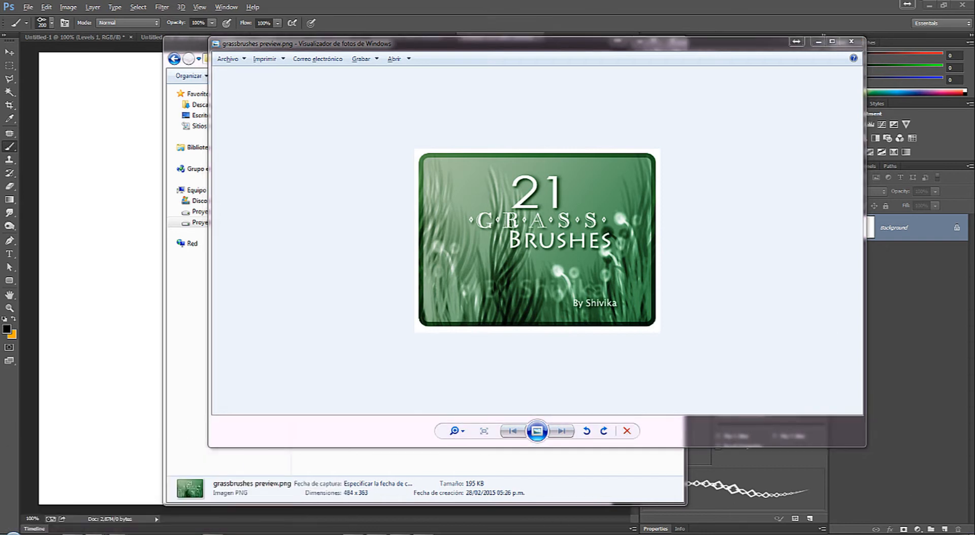
mouse_move(974, 91)
left_mouse_down()
mouse_move(187, 81)
mouse_move(435, 81)
left_mouse_up()
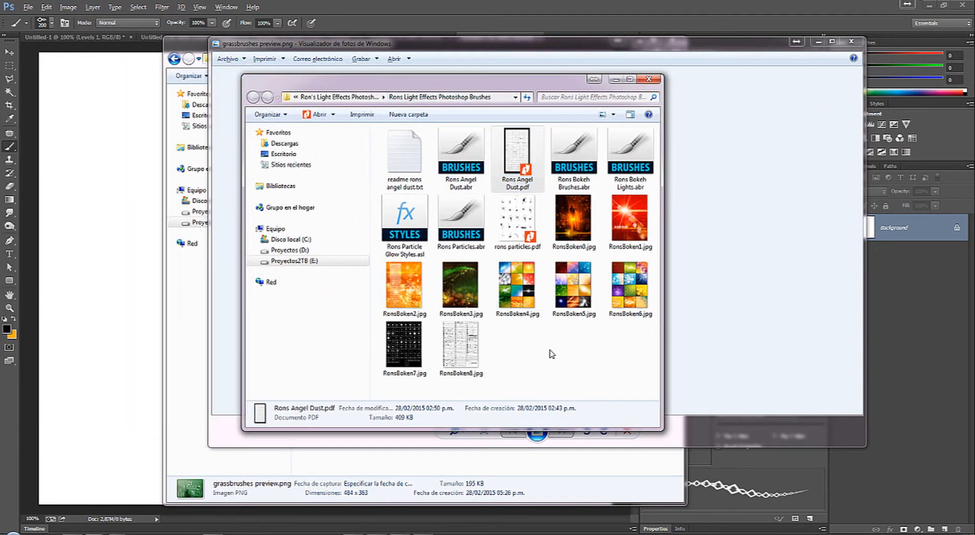
left_click(630, 79)
right_click(590, 184)
mouse_move(643, 192)
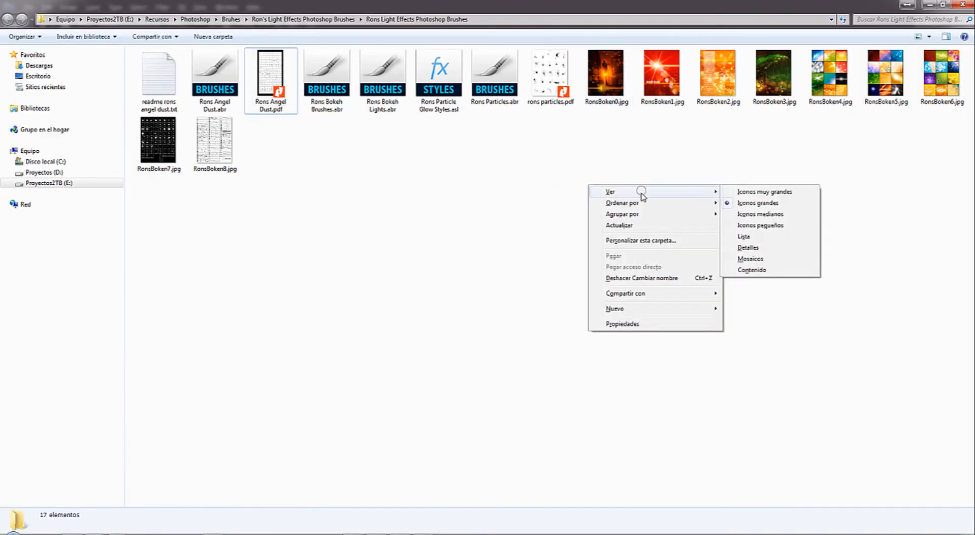
left_click(790, 192)
left_click(478, 121)
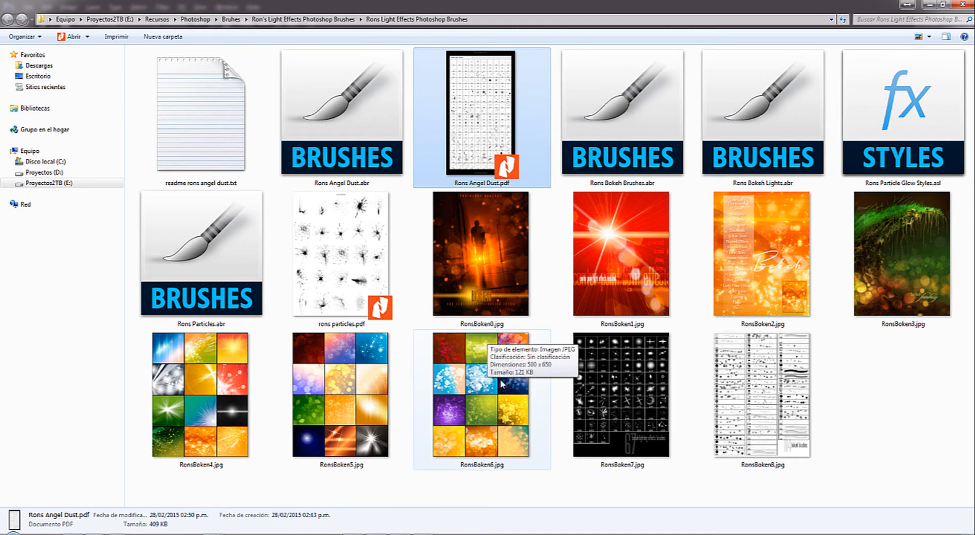
Step: Open RonsBoken6.jpg, examine the light effects preview images in sequence through RonsBoken4.jpg, and close the viewer
left_click(469, 391)
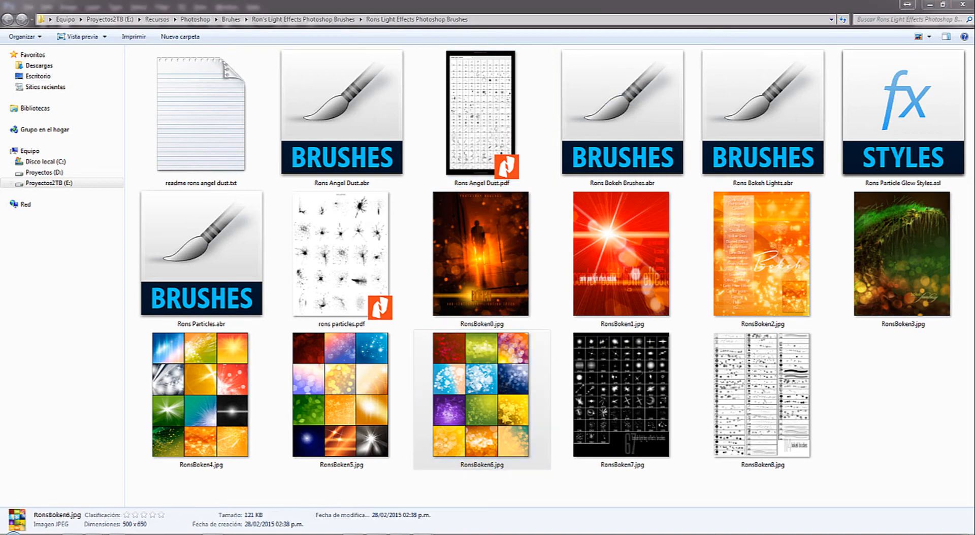
left_click_drag(0, 57, 742, 47)
left_click_drag(608, 42, 607, 1)
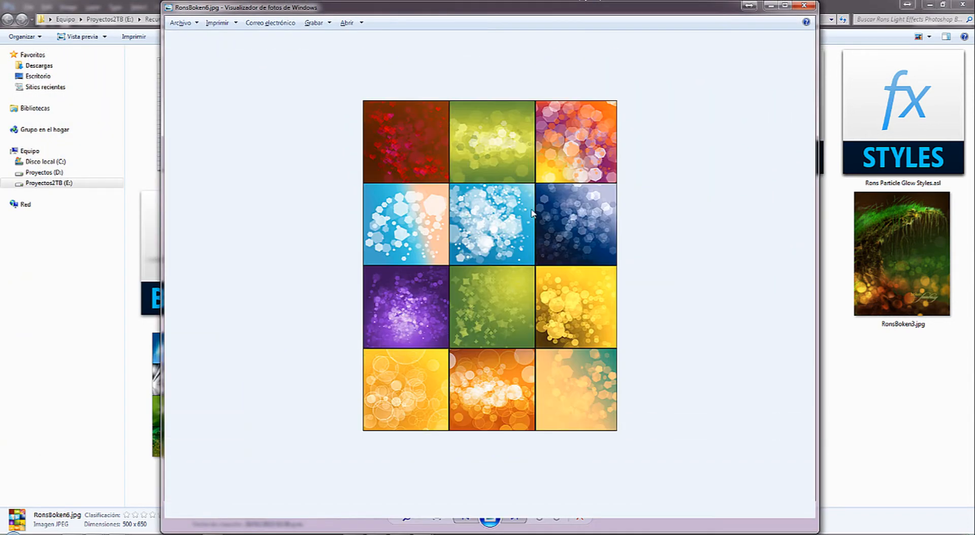
left_click(515, 517)
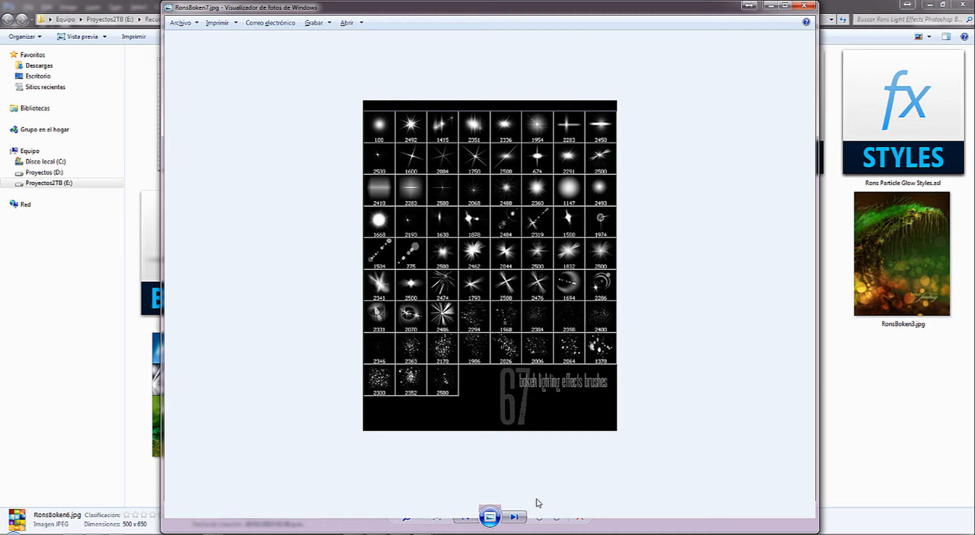
key("Right")
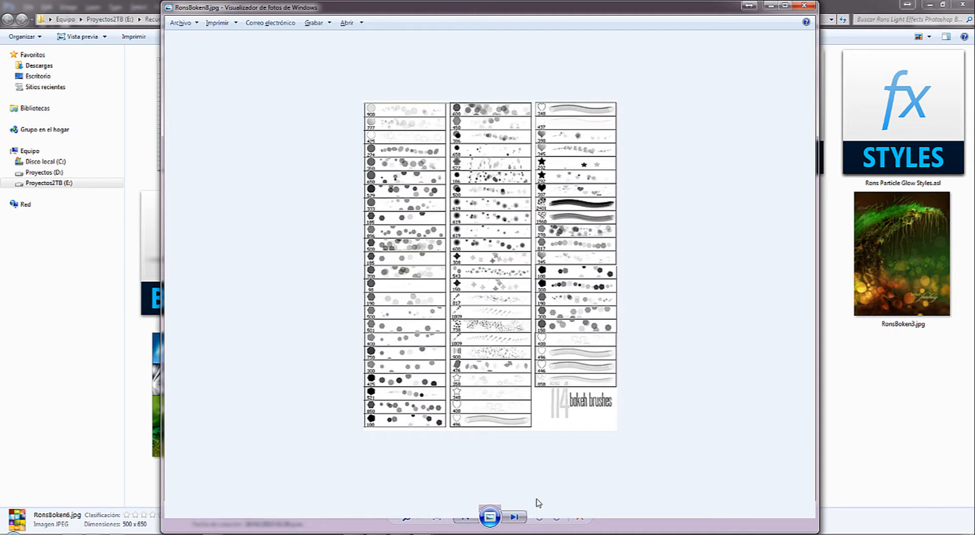
key("Right")
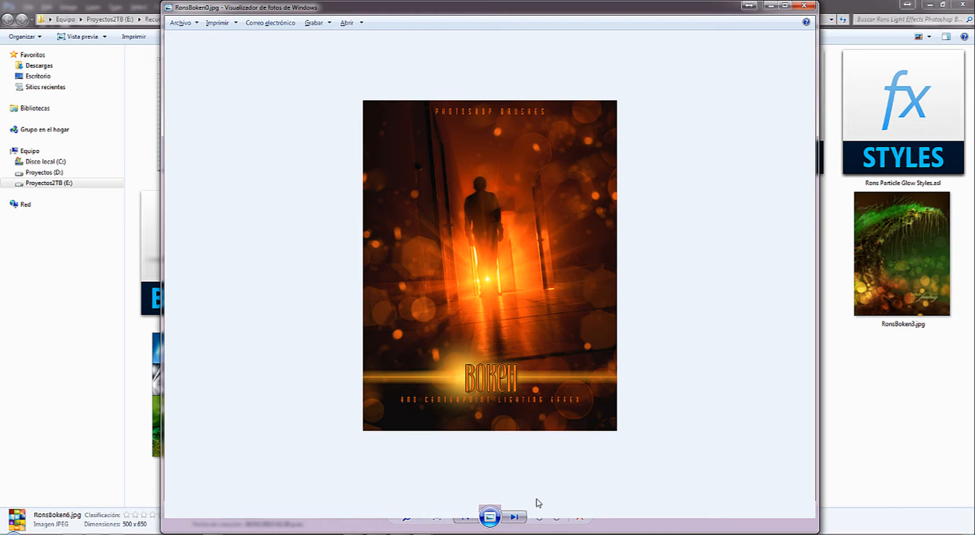
key("Right")
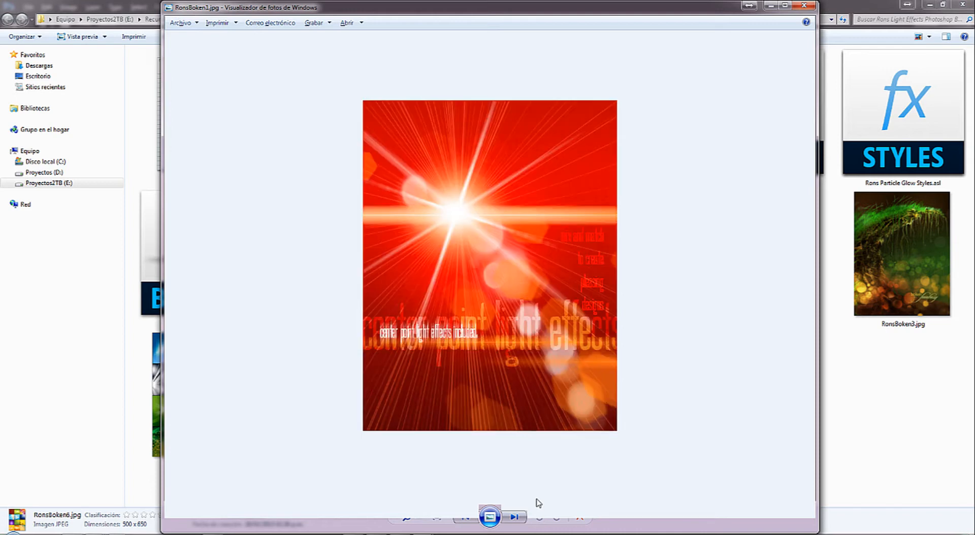
key("Right")
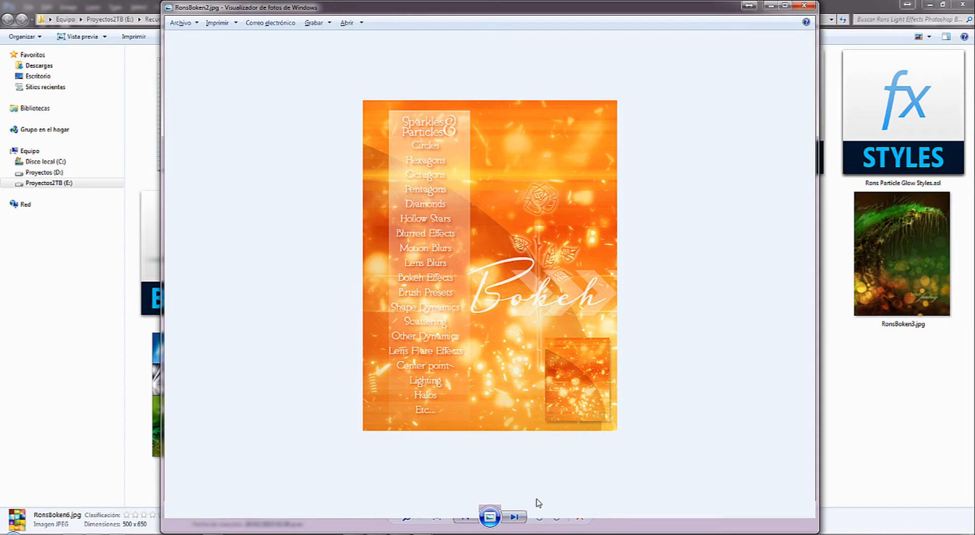
key("Right")
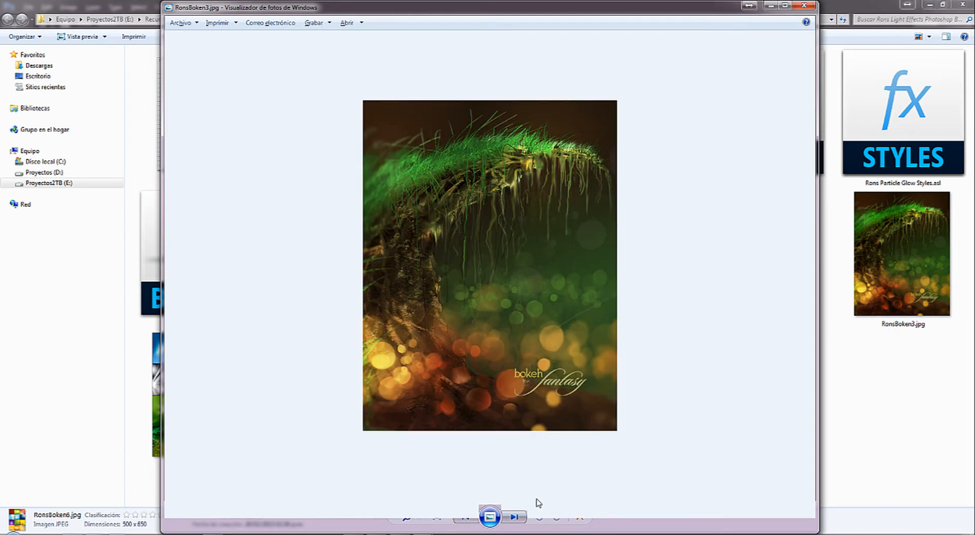
key("Right")
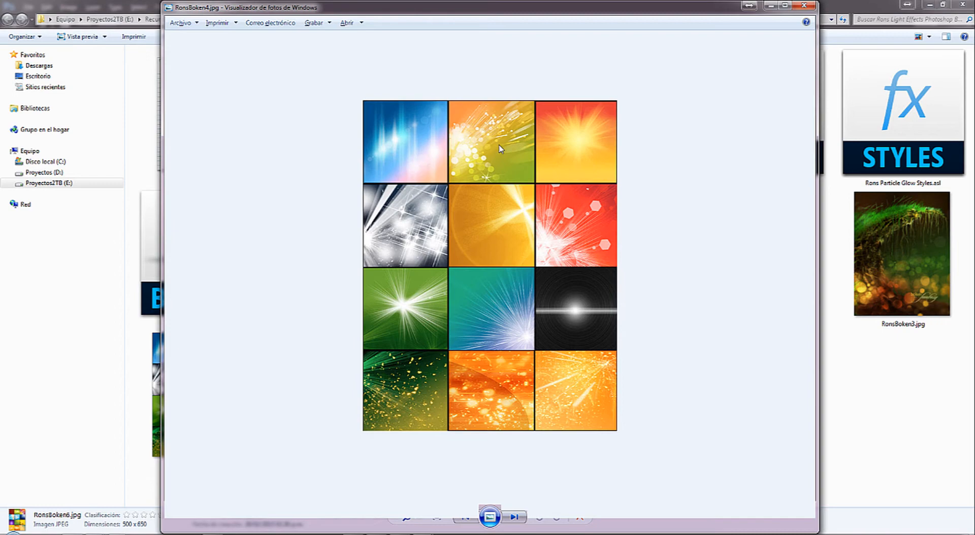
left_click(805, 6)
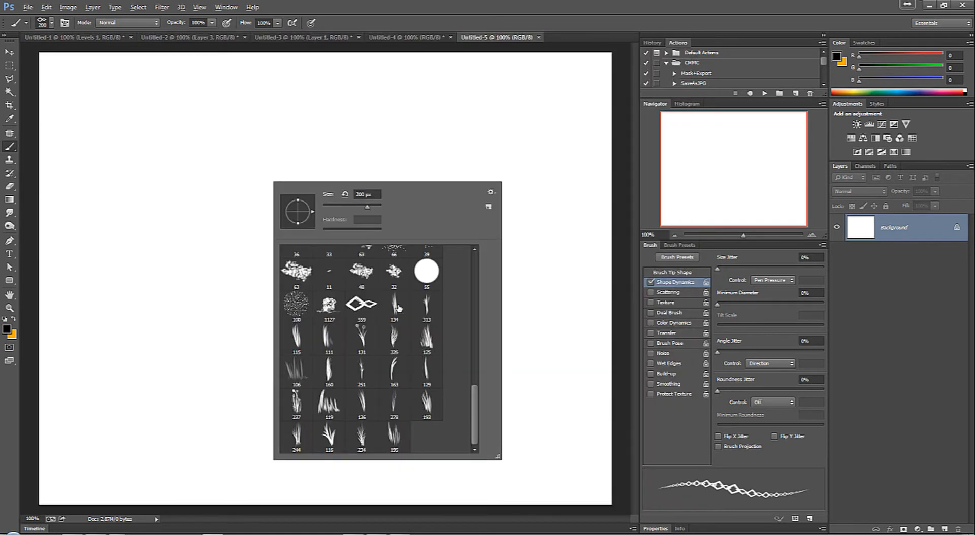
Step: In Photoshop, select the 134 px grass brush and set the foreground color to bright green (R 18, G 255, B 0)
left_click(396, 306)
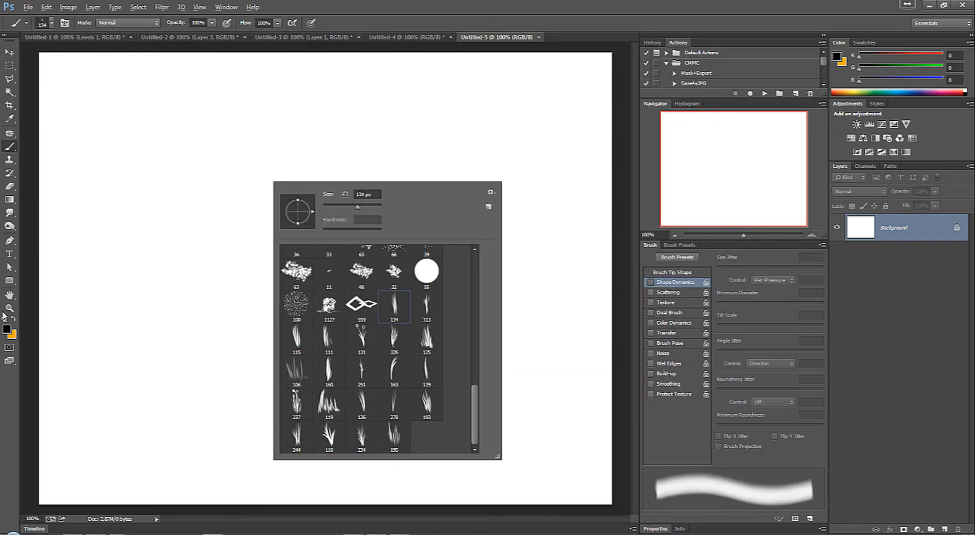
left_click(10, 330)
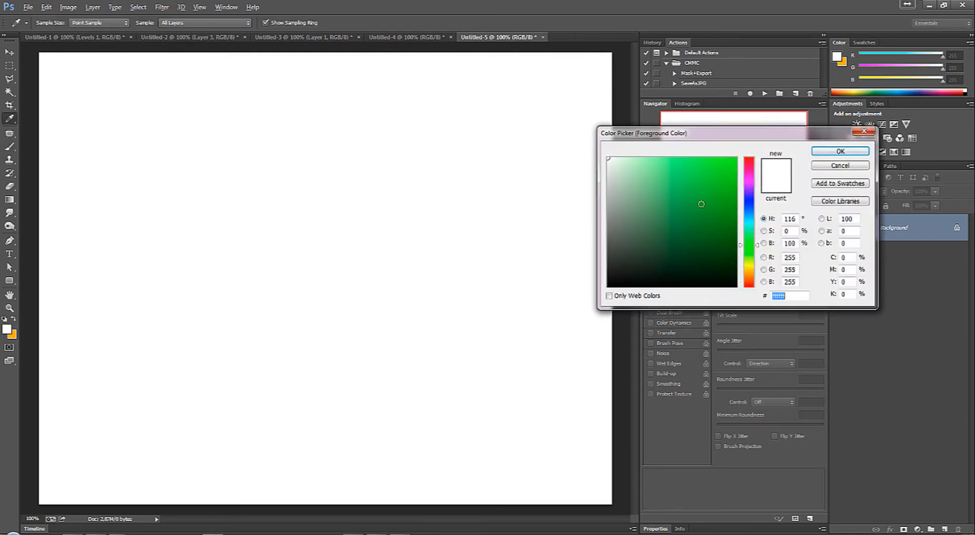
left_click_drag(722, 181, 806, 140)
left_click(841, 151)
Step: Paint bright green test strokes across the middle of the canvas and undo them
left_click_drag(163, 285, 437, 277)
mouse_move(127, 366)
left_mouse_down()
mouse_move(398, 333)
mouse_move(483, 366)
left_mouse_up()
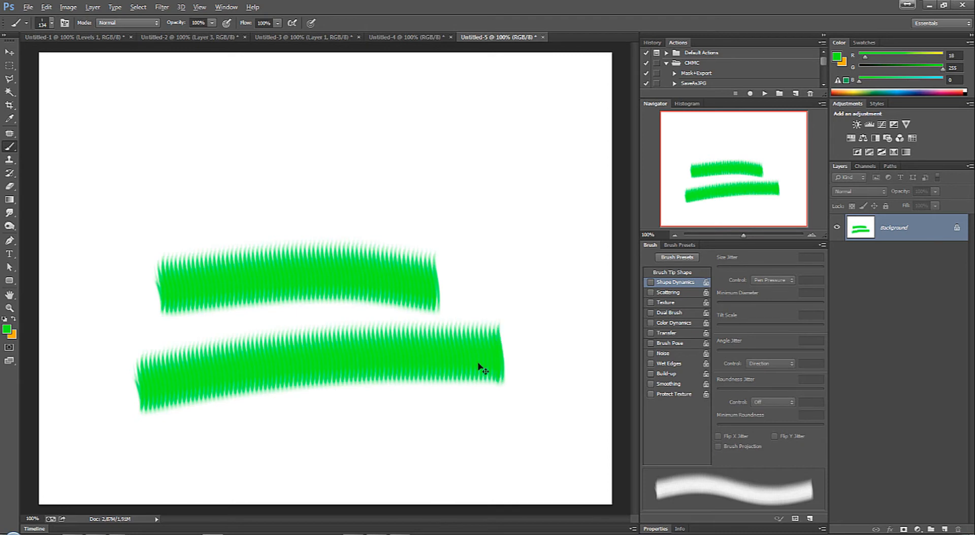
key("ctrl+z")
key("ctrl+alt+z")
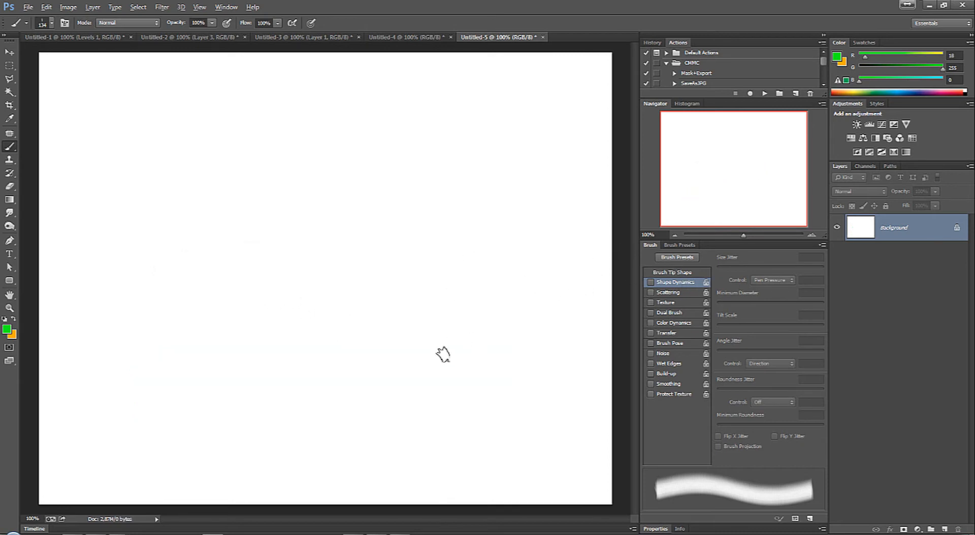
left_click_drag(170, 309, 431, 298)
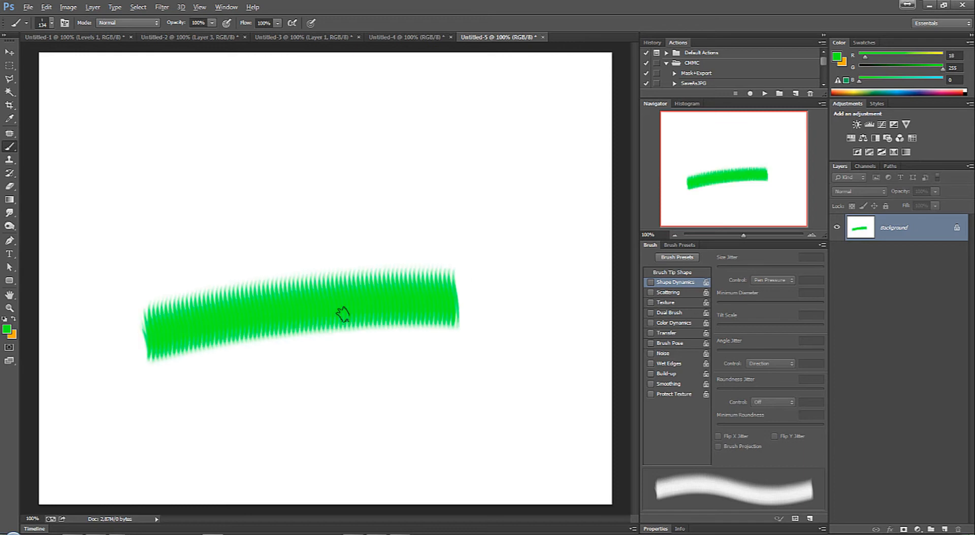
key("ctrl+z")
Step: Set the foreground color to a darker green (R 13, G 181, B 0) and enable Shape Dynamics for the grass brush
left_click(7, 329)
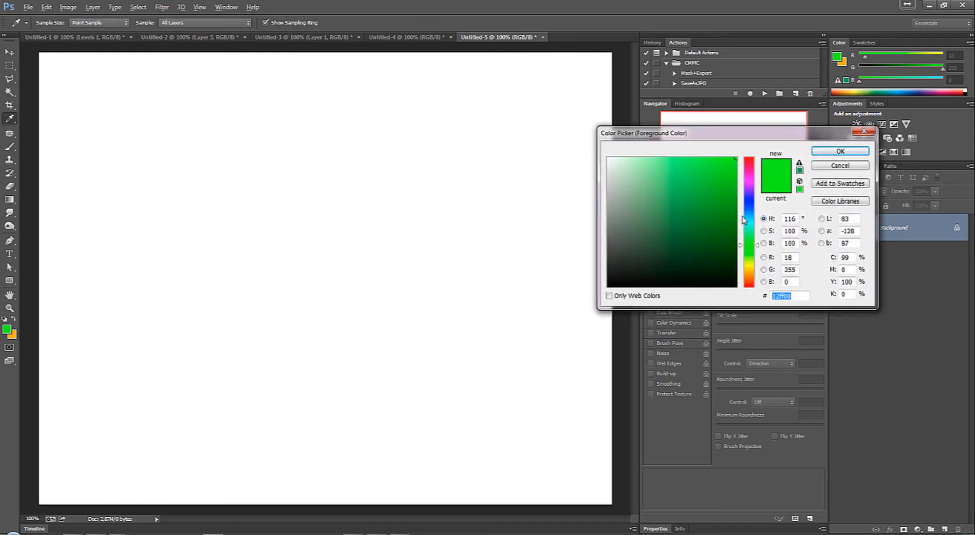
left_click(735, 197)
left_click(841, 151)
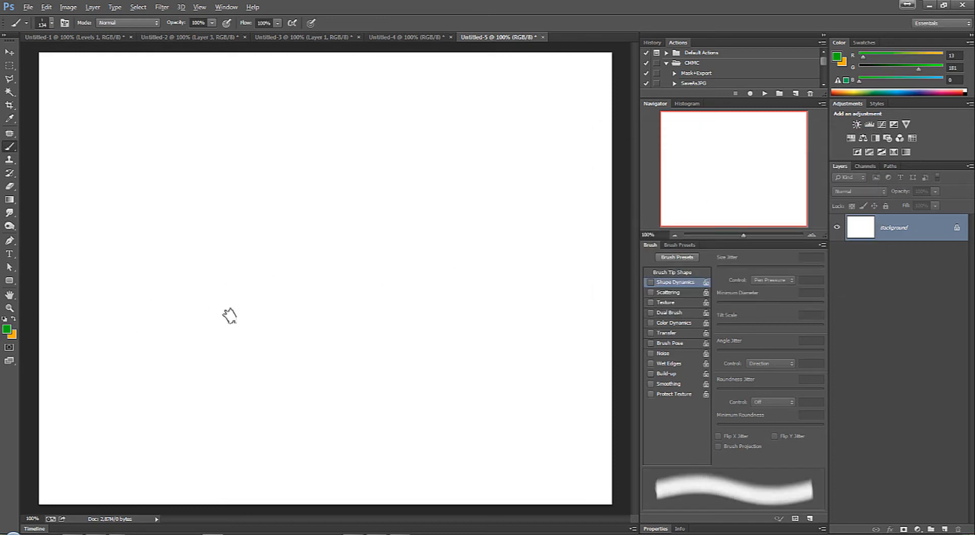
left_click(662, 284)
Step: Try the grass brush with Shape Dynamics in two dark green strokes and undo both
left_click_drag(76, 344, 385, 277)
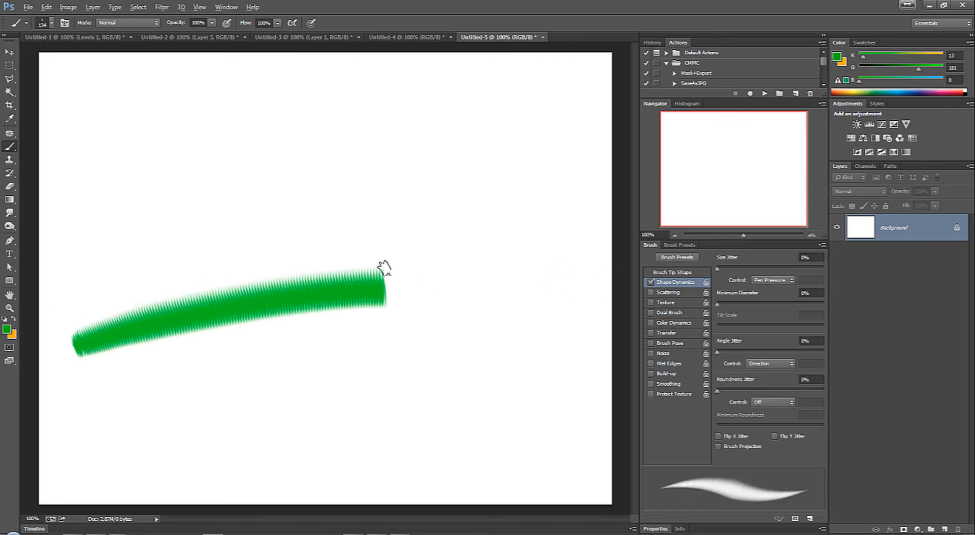
left_click_drag(520, 307, 349, 337)
key("ctrl+z")
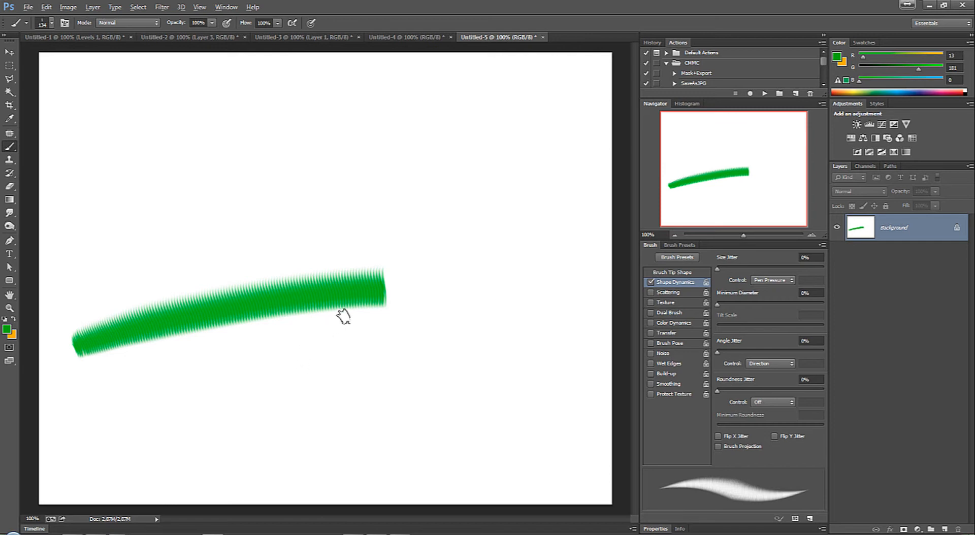
key("ctrl+alt+z")
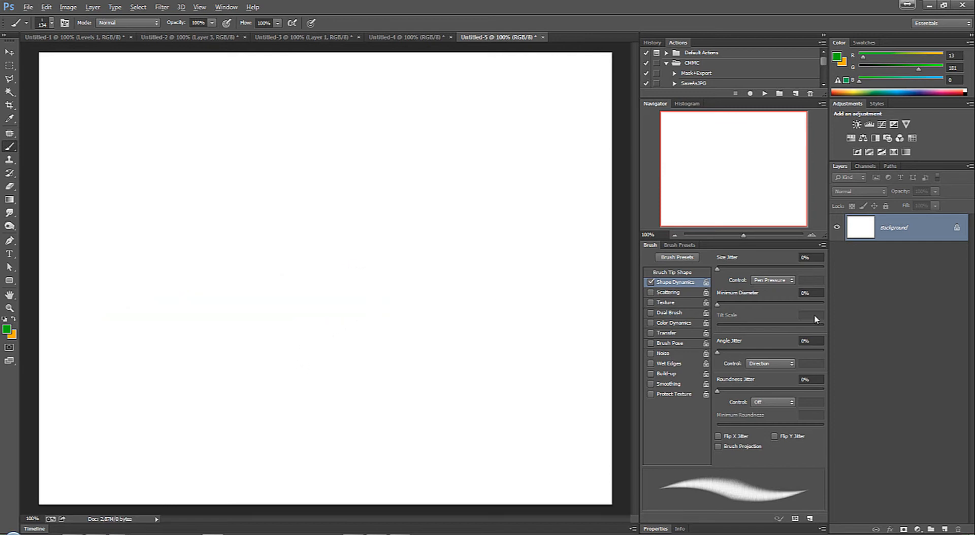
Step: Enable Scattering for the grass brush and set Scatter to 224% after trying and undoing several strokes
left_click(666, 294)
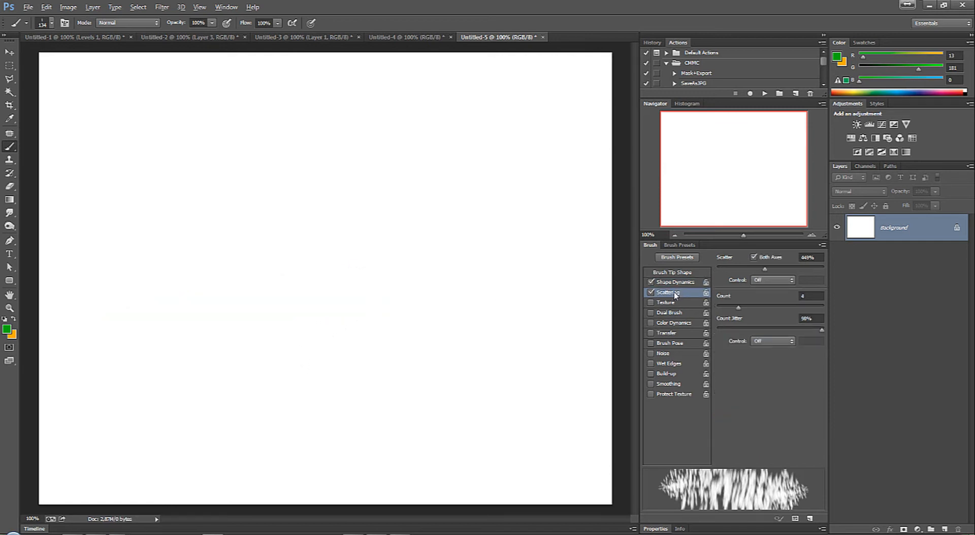
mouse_move(133, 336)
left_mouse_down()
mouse_move(424, 272)
mouse_move(508, 274)
left_mouse_up()
key("ctrl+z")
left_click(122, 342)
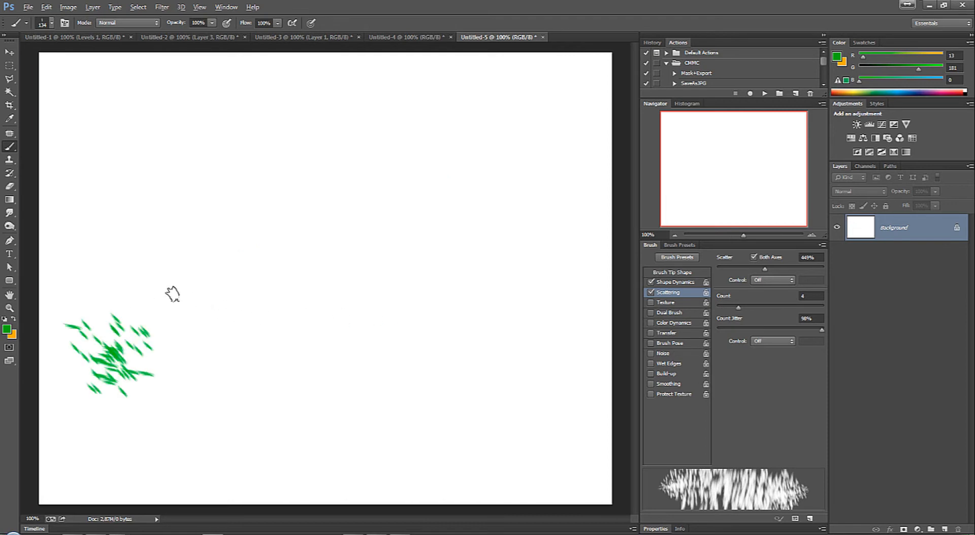
mouse_move(173, 294)
left_mouse_down()
mouse_move(322, 236)
mouse_move(436, 212)
left_mouse_up()
key("ctrl+z")
left_click_drag(163, 330, 460, 220)
key("ctrl+z")
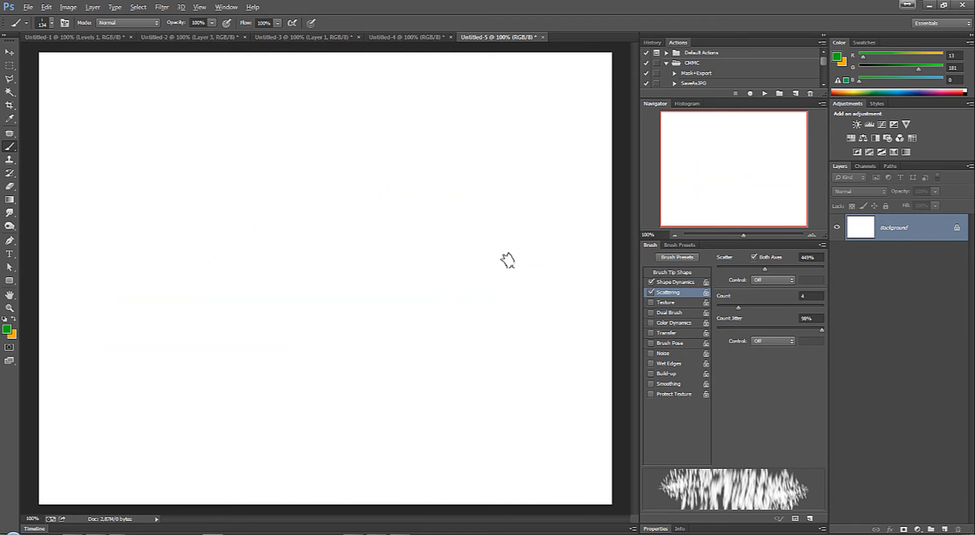
mouse_move(765, 273)
left_mouse_down()
mouse_move(775, 274)
mouse_move(725, 278)
mouse_move(743, 278)
left_mouse_up()
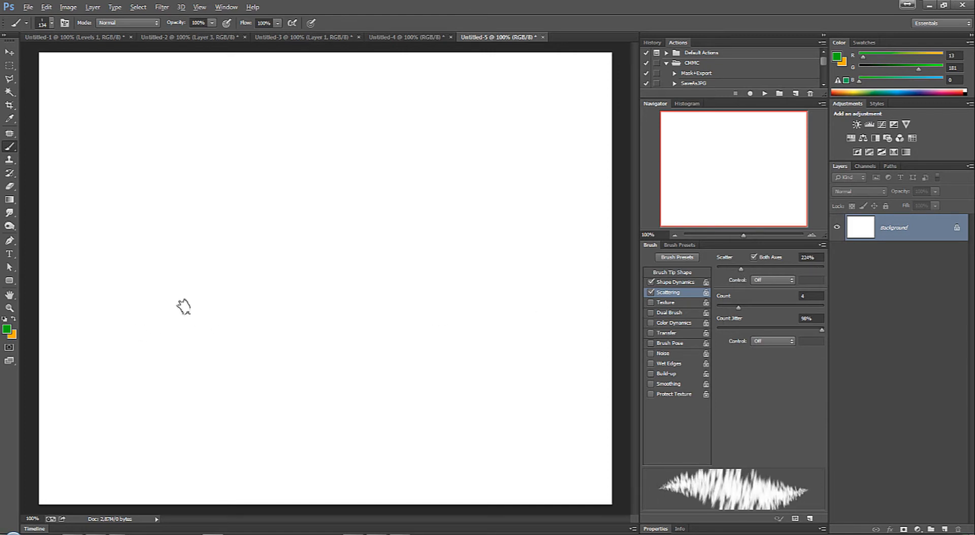
Step: Test the scattered grass brush with two strokes across the middle of the canvas and undo both
left_click_drag(127, 350, 484, 294)
key("ctrl+z")
mouse_move(109, 300)
left_mouse_down()
mouse_move(517, 260)
mouse_move(542, 311)
left_mouse_up()
key("ctrl+z")
Step: Enable Color Dynamics for the grass brush and set Foreground/Background Jitter to 11%, undoing the test strokes
left_click(683, 325)
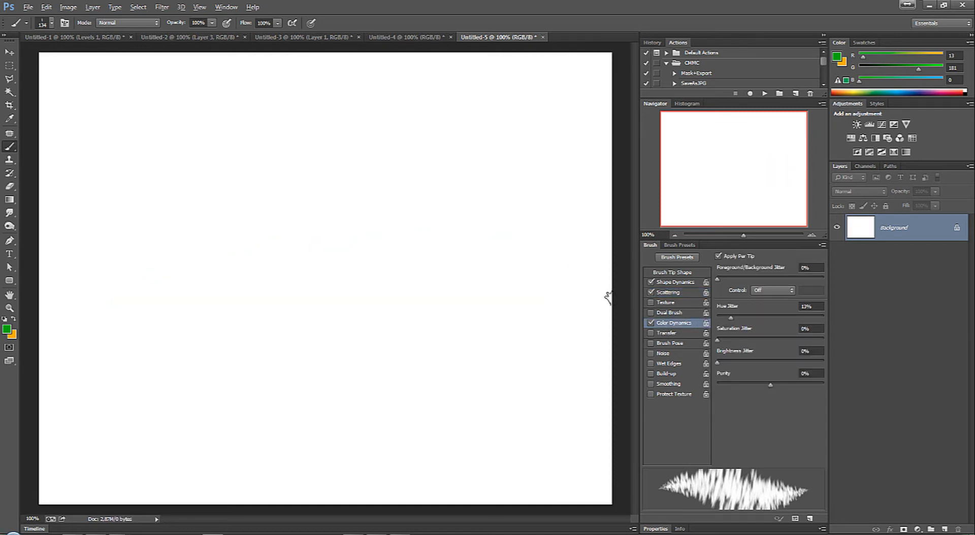
mouse_move(161, 305)
left_mouse_down()
mouse_move(330, 285)
mouse_move(536, 297)
left_mouse_up()
key("ctrl+z")
left_click_drag(718, 279, 729, 279)
left_click_drag(195, 297, 472, 273)
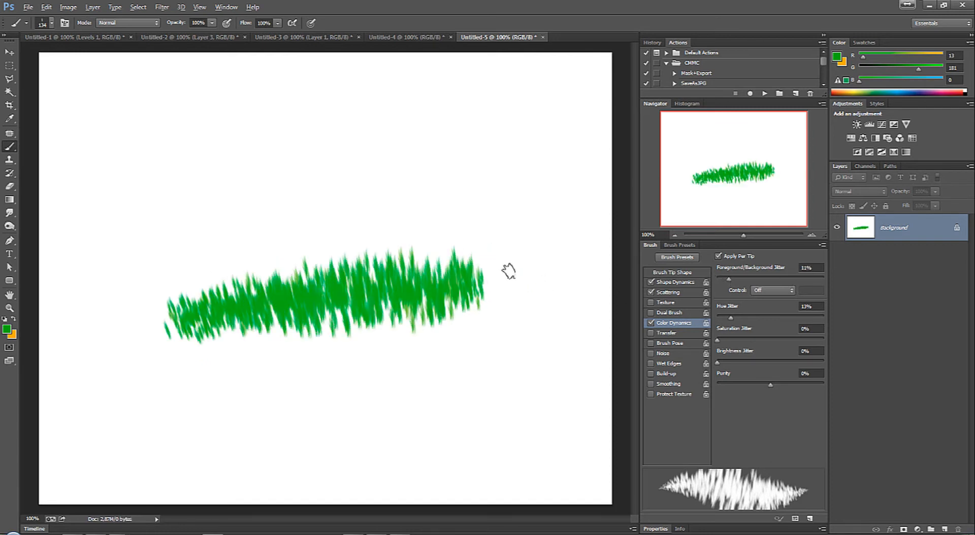
key("ctrl+z")
Step: Set Saturation Jitter to 16% and Brightness Jitter to 24%, and leave one grass stroke across the middle of the canvas
left_click_drag(728, 342, 734, 340)
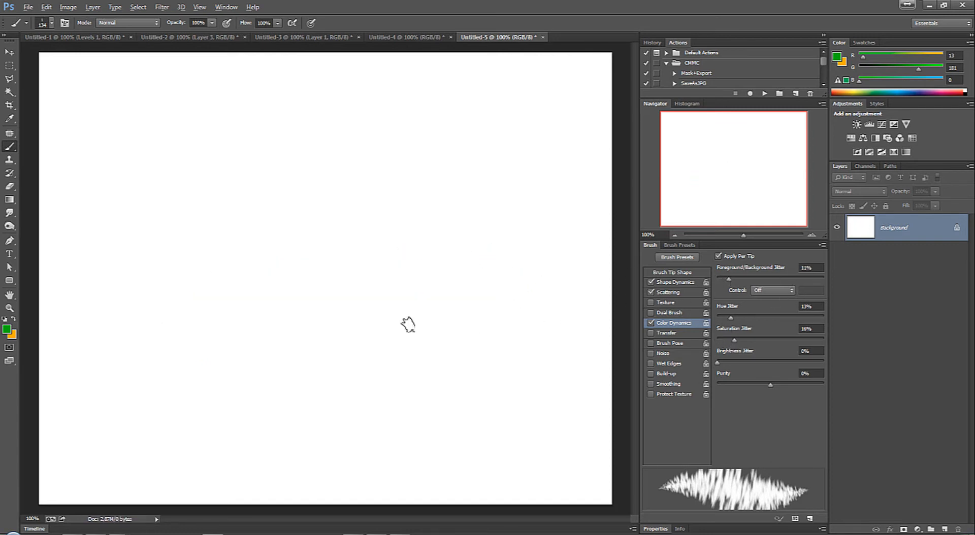
mouse_move(200, 325)
left_mouse_down()
mouse_move(321, 293)
mouse_move(490, 285)
mouse_move(516, 290)
left_mouse_up()
key("ctrl+z")
left_click_drag(716, 362, 740, 364)
mouse_move(101, 325)
left_mouse_down()
mouse_move(413, 269)
mouse_move(452, 278)
left_mouse_up()
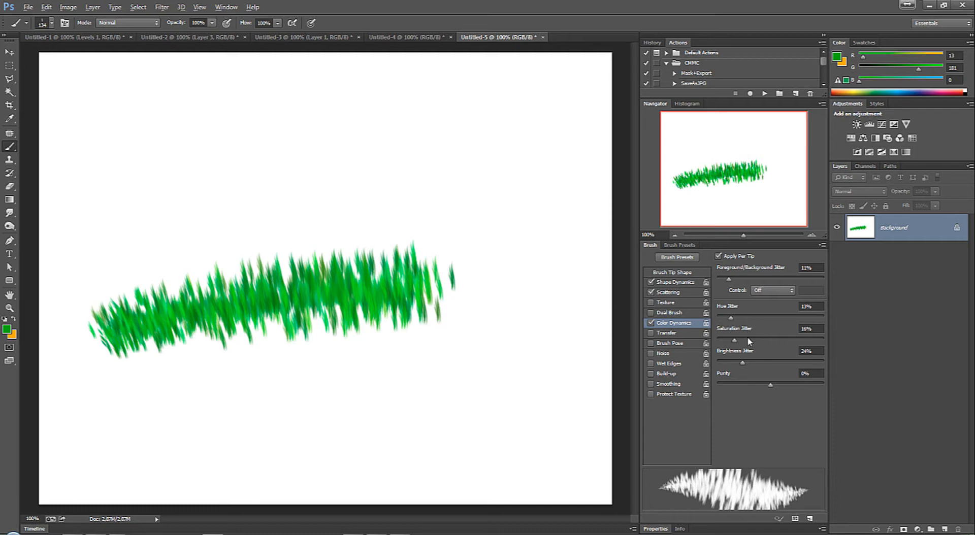
left_click_drag(228, 401, 447, 358)
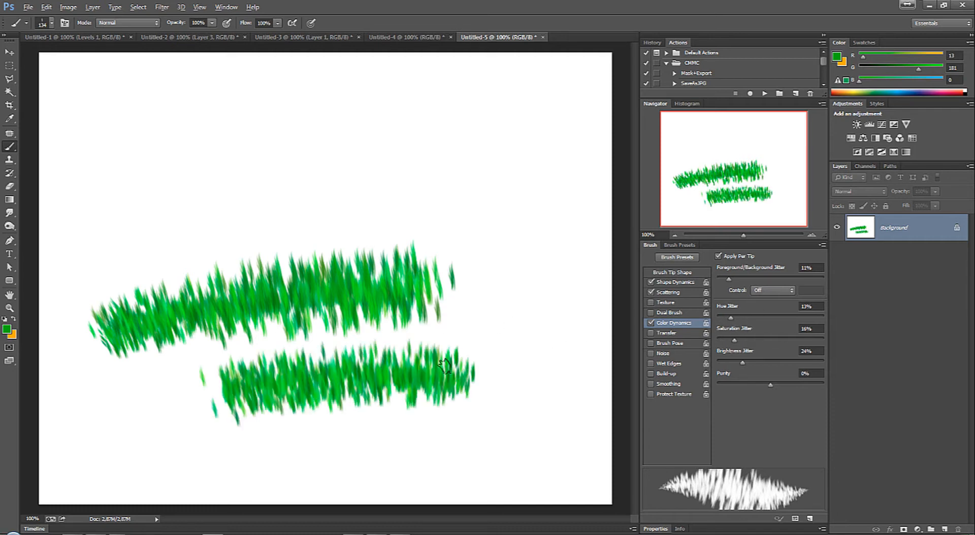
key("ctrl+z")
Step: Enable Dual Brush with the 95 px leaf tip sized to 433 px and paint a stroke across the upper canvas
left_click(671, 313)
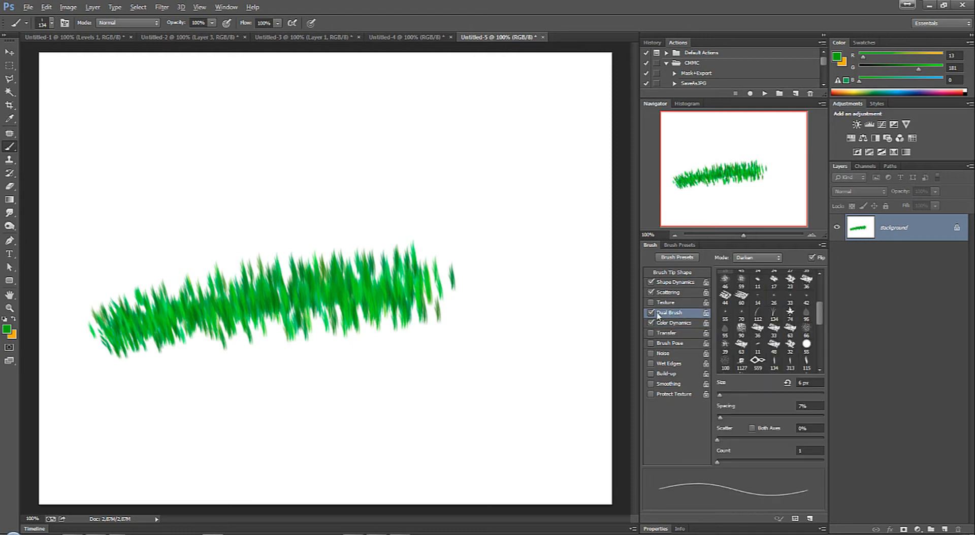
left_click(806, 314)
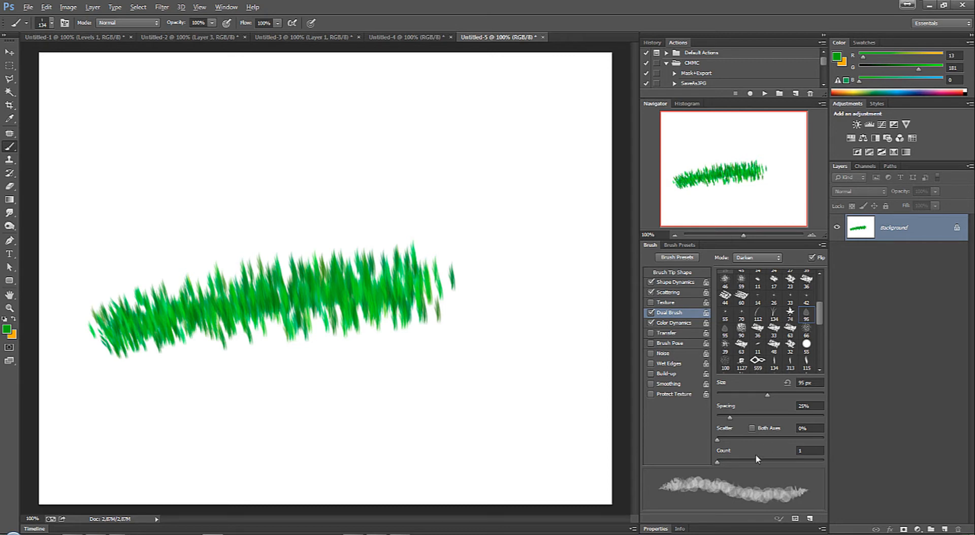
mouse_move(756, 395)
left_mouse_down()
mouse_move(796, 398)
mouse_move(734, 397)
mouse_move(809, 397)
left_mouse_up()
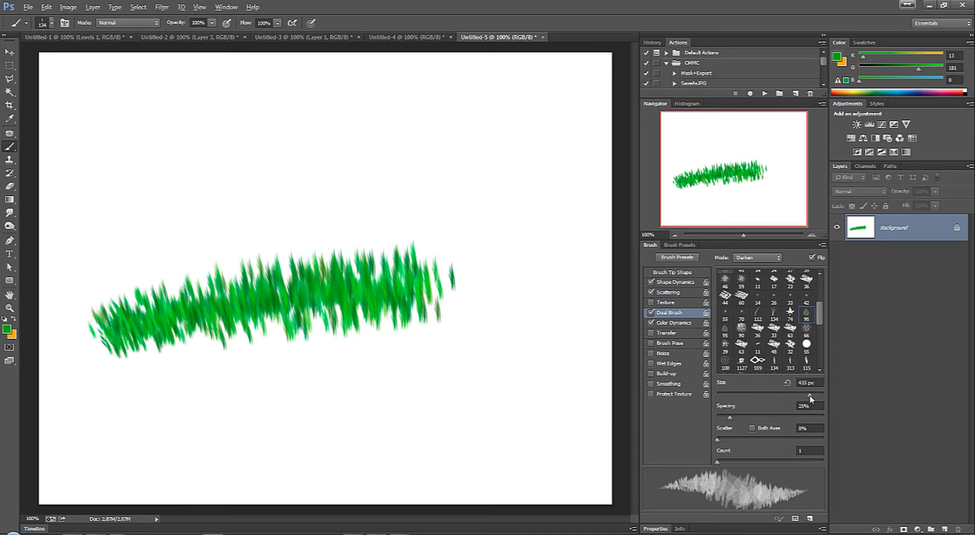
mouse_move(206, 404)
left_mouse_down()
mouse_move(413, 370)
mouse_move(519, 393)
left_mouse_up()
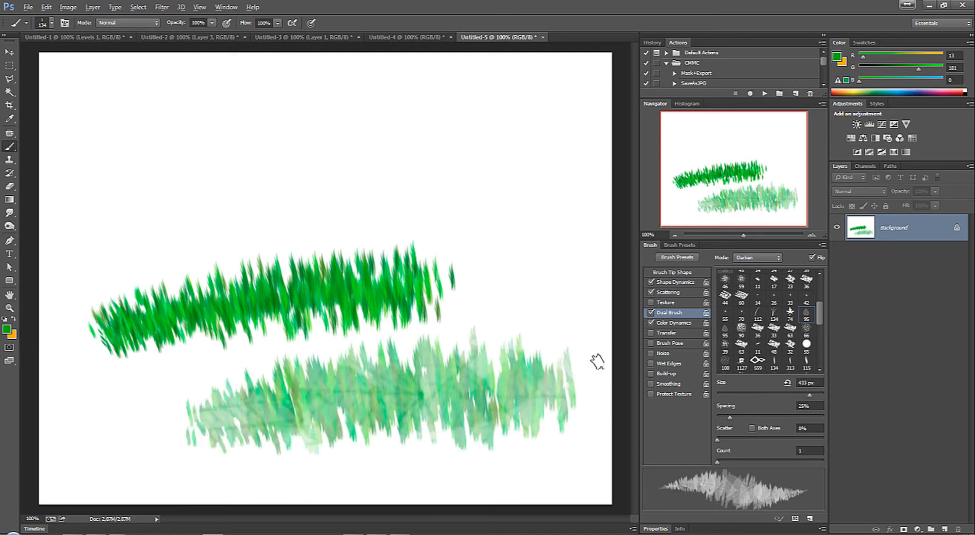
key("ctrl+z")
mouse_move(209, 152)
left_mouse_down()
mouse_move(516, 137)
mouse_move(507, 156)
left_mouse_up()
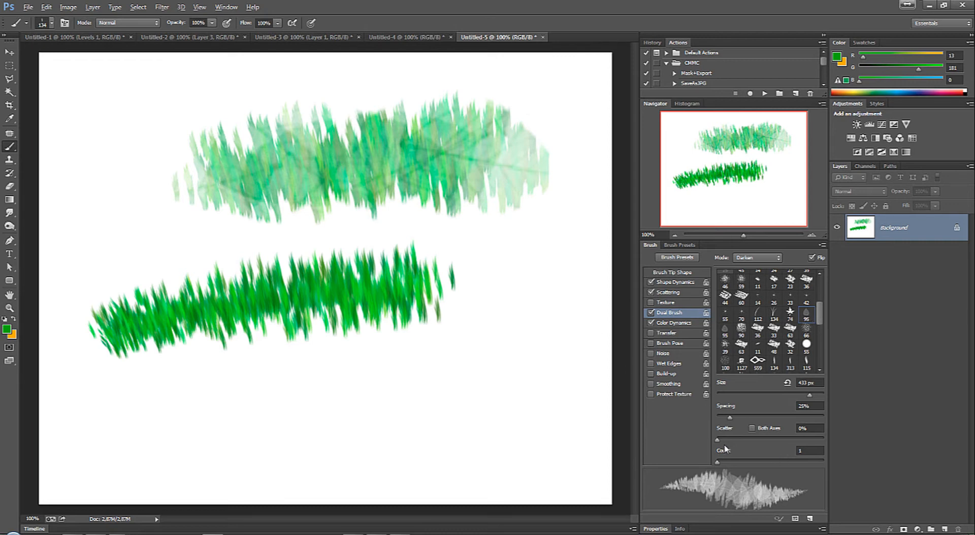
Step: Set the Dual Brush Scatter to 186%, test it with a stroke below the grass and undo that stroke
left_click_drag(718, 440, 737, 439)
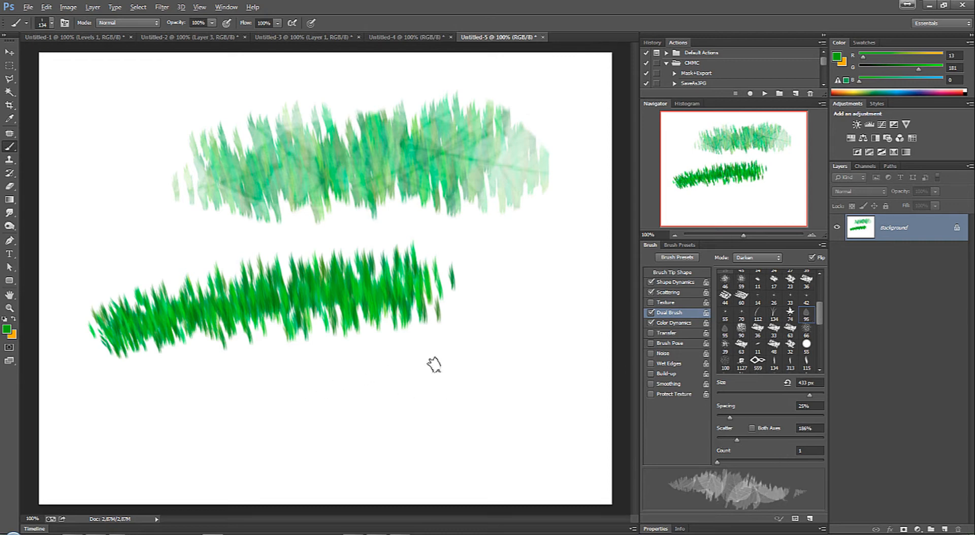
left_click_drag(335, 406, 561, 363)
key("ctrl+z")
Step: Enable Transfer, Brush Pose with Tilt X at 30%, Noise, Wet Edges, Build-up, Smoothing and Protect Texture for the grass brush
left_click(667, 334)
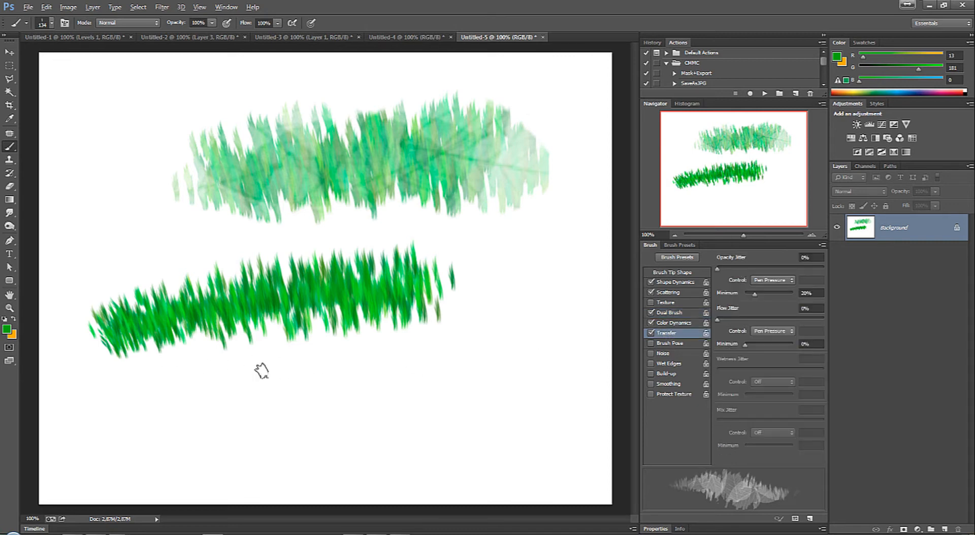
left_click(667, 343)
left_click_drag(768, 269, 787, 269)
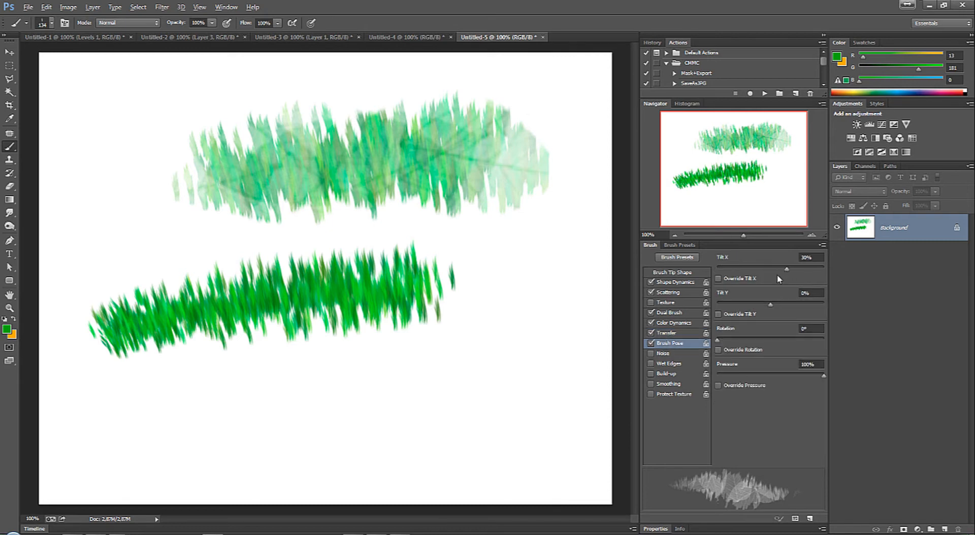
left_click(665, 355)
left_click(667, 364)
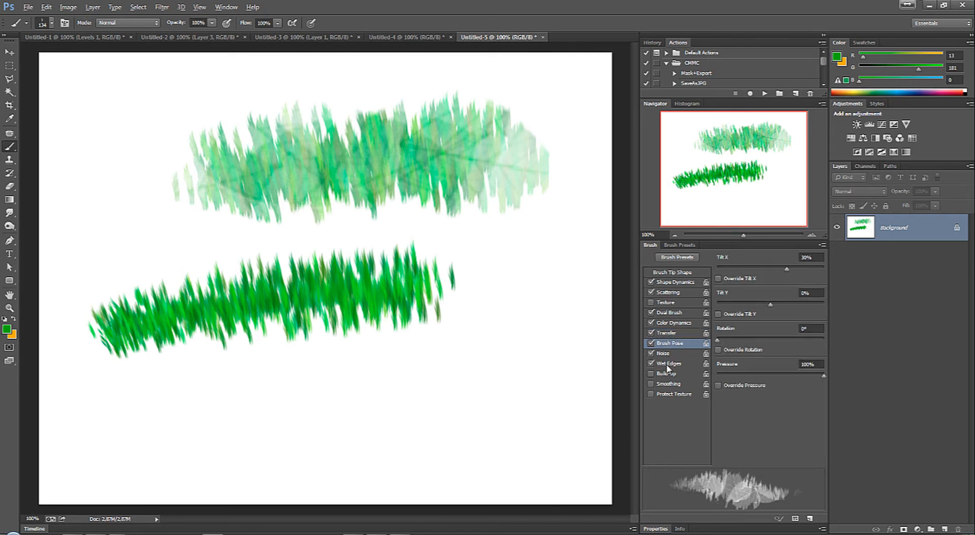
left_click(660, 395)
Step: Paint several overlapping grass strokes over the lower, middle and upper parts of the canvas with the configured brush
mouse_move(213, 388)
left_mouse_down()
mouse_move(335, 364)
mouse_move(499, 357)
left_mouse_up()
mouse_move(518, 282)
left_mouse_down()
mouse_move(195, 265)
mouse_move(119, 310)
mouse_move(195, 348)
mouse_move(471, 317)
mouse_move(482, 339)
mouse_move(301, 355)
left_mouse_up()
mouse_move(100, 141)
left_mouse_down()
mouse_move(305, 113)
mouse_move(325, 155)
mouse_move(411, 192)
mouse_move(503, 150)
mouse_move(289, 197)
left_mouse_up()
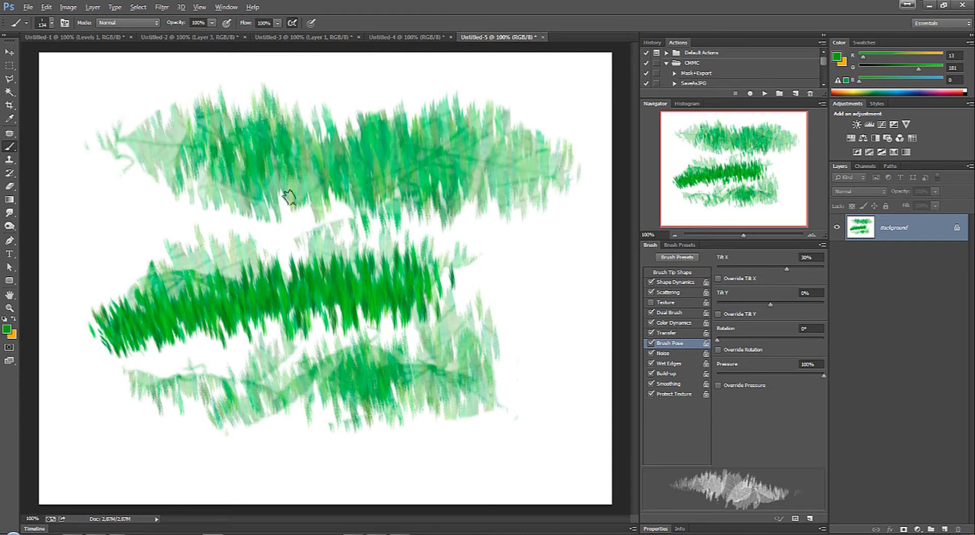
mouse_move(239, 217)
left_mouse_down()
mouse_move(249, 194)
mouse_move(457, 185)
left_mouse_up()
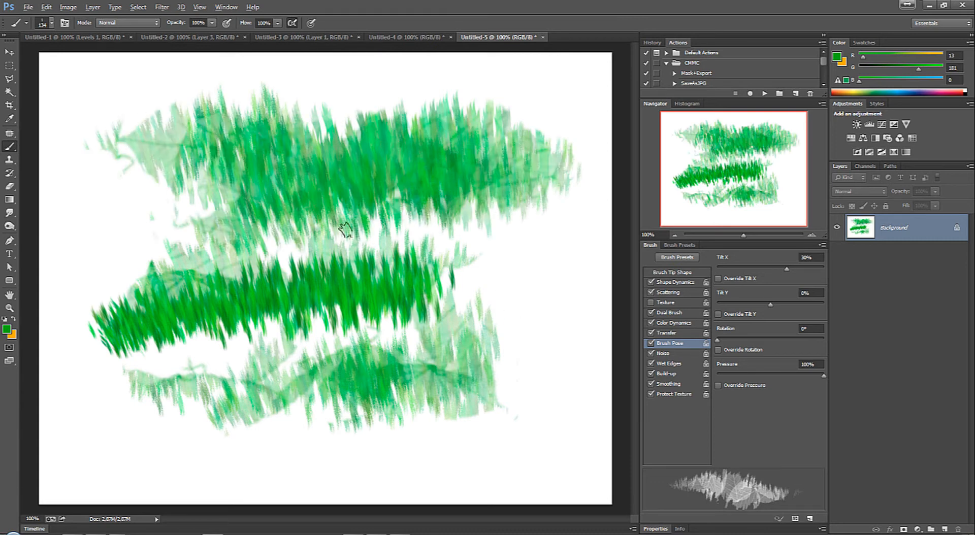
mouse_move(452, 269)
left_mouse_down()
mouse_move(353, 287)
mouse_move(312, 318)
left_mouse_up()
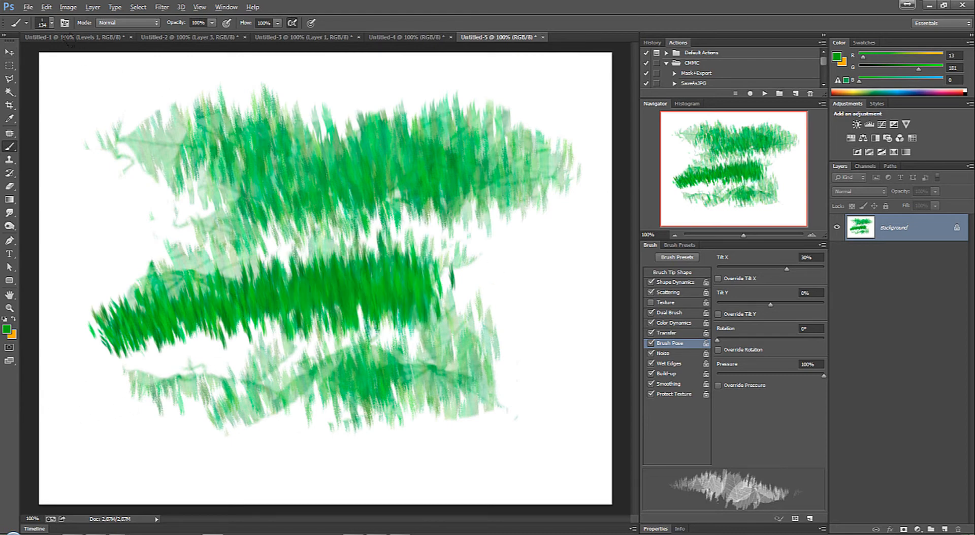
Step: Open the Preset Manager for brushes and move its window toward the middle of the canvas
left_click(9, 53)
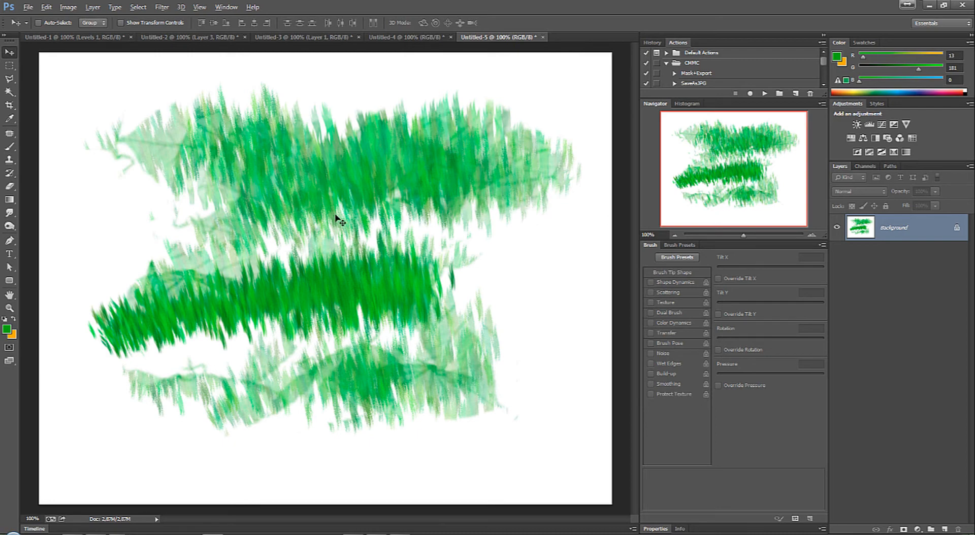
key("b")
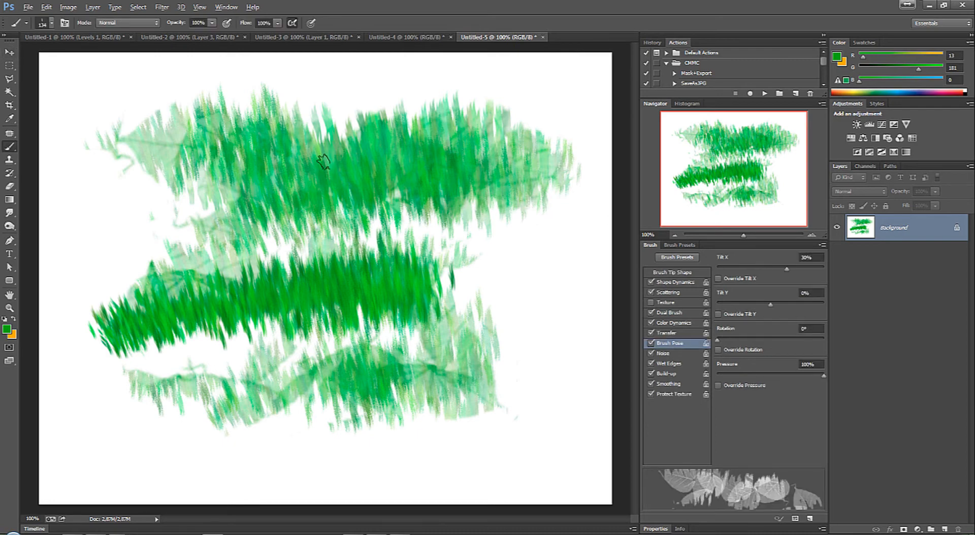
right_click(319, 161)
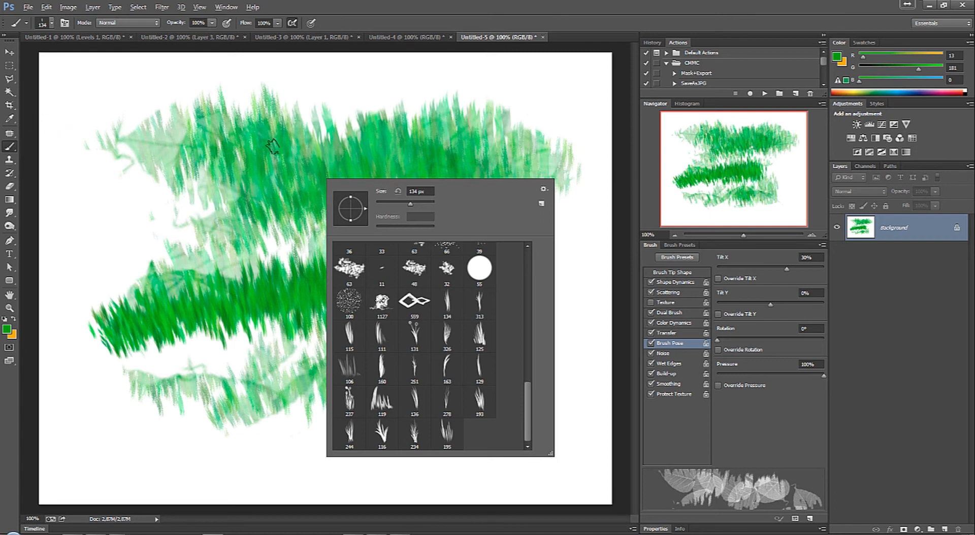
left_click(544, 190)
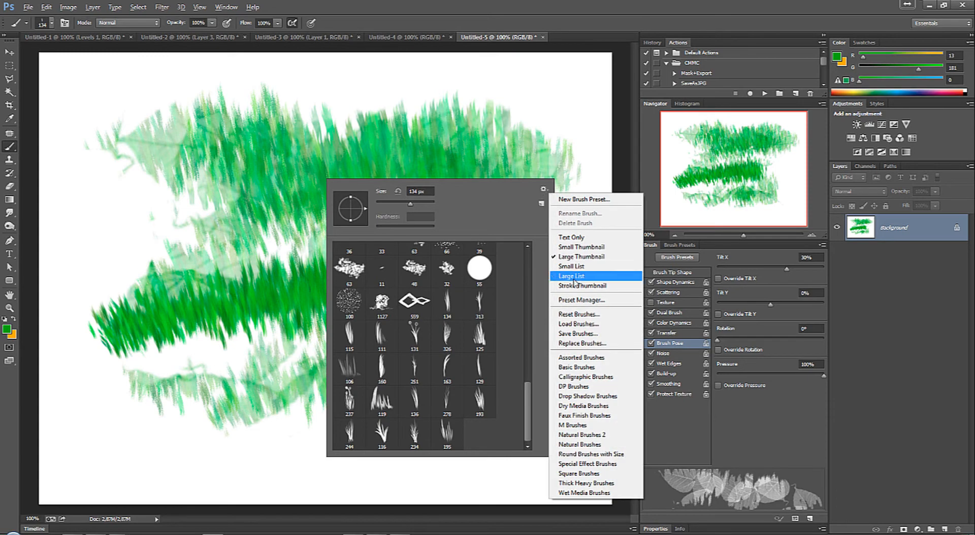
left_click(584, 302)
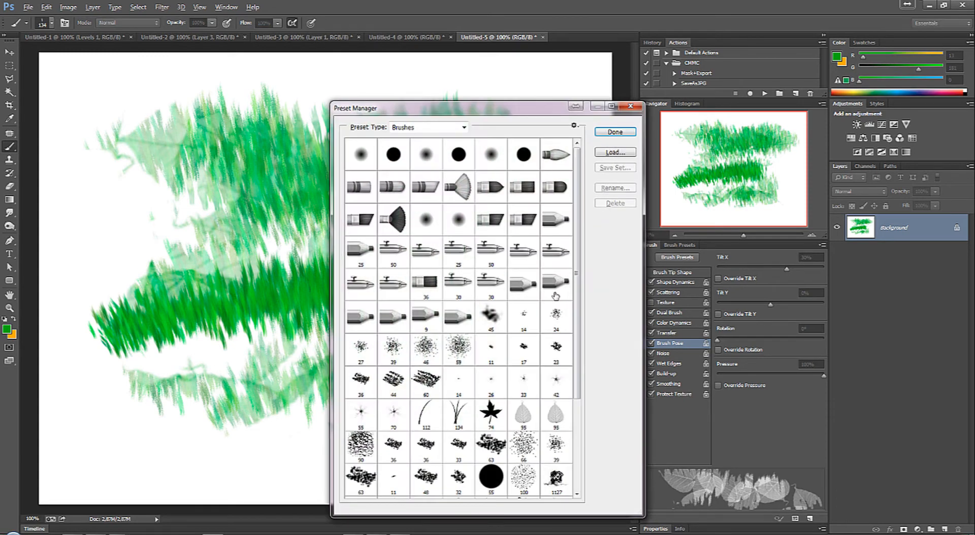
mouse_move(495, 116)
left_mouse_down()
mouse_move(398, 77)
mouse_move(377, 80)
left_mouse_up()
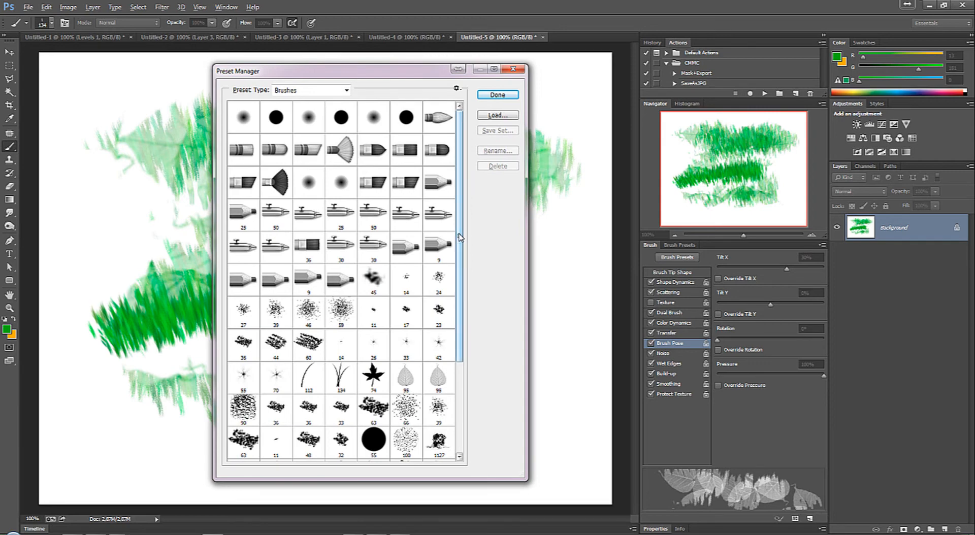
Step: Delete all the loaded grass brushes that follow the chain brush, from the 134 px tip through the 195 px tip
left_click_drag(460, 235, 474, 338)
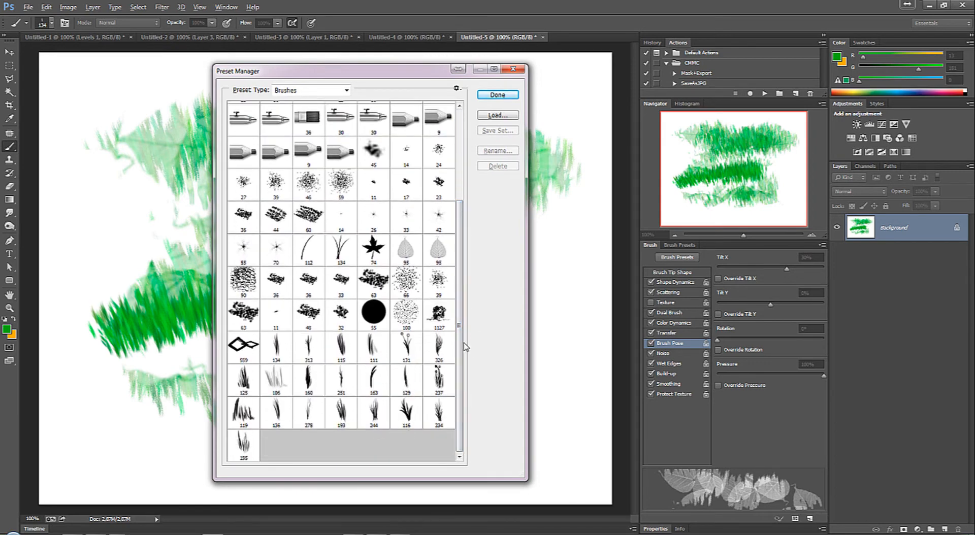
left_click(284, 355)
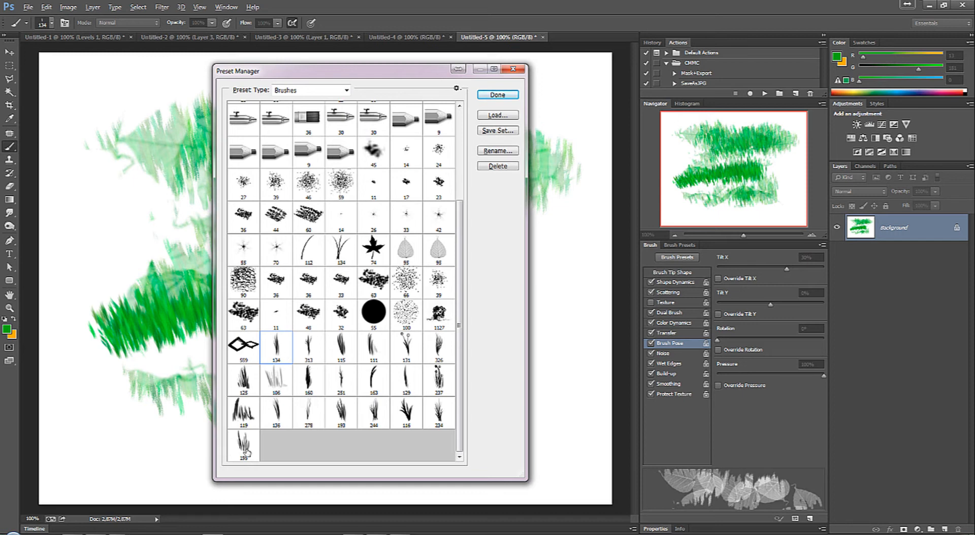
left_click(247, 450, "shift")
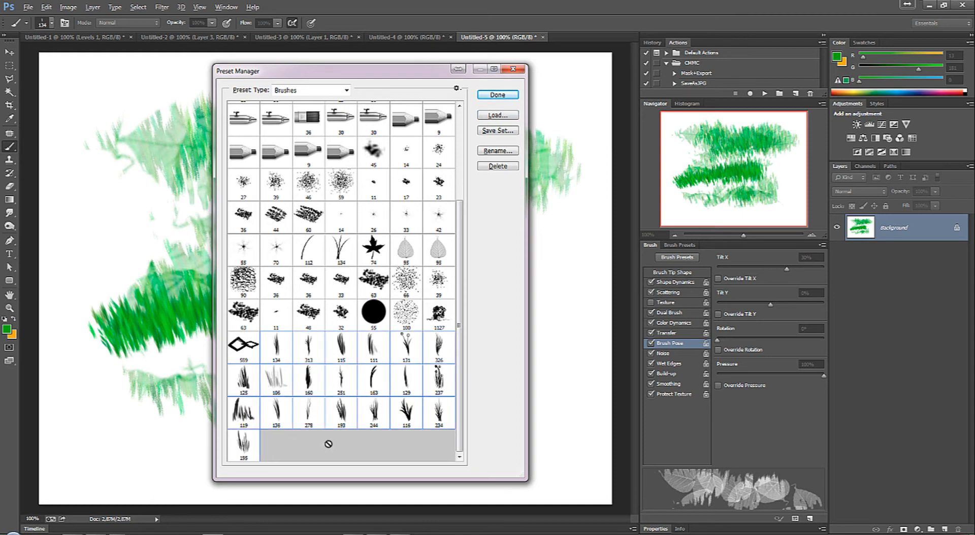
left_click(375, 377)
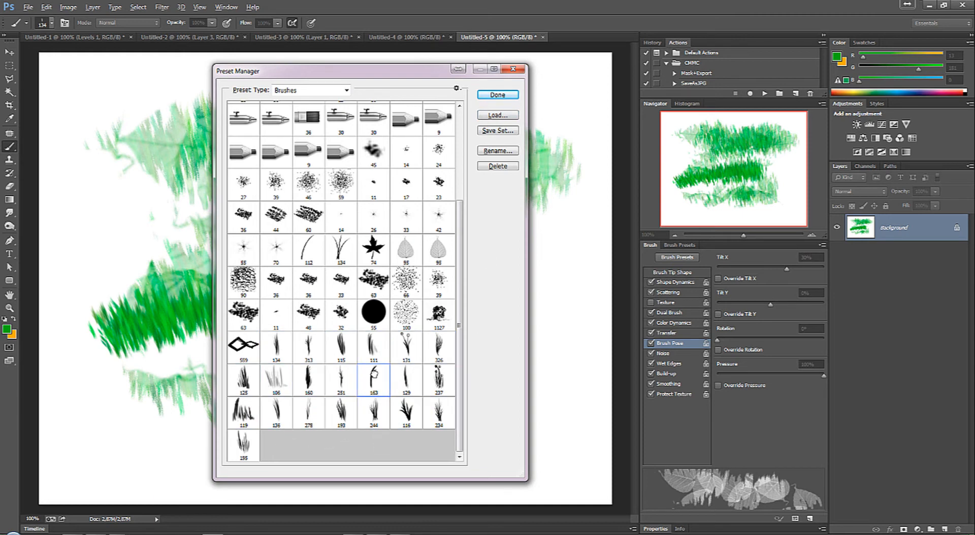
left_click(342, 359, "ctrl")
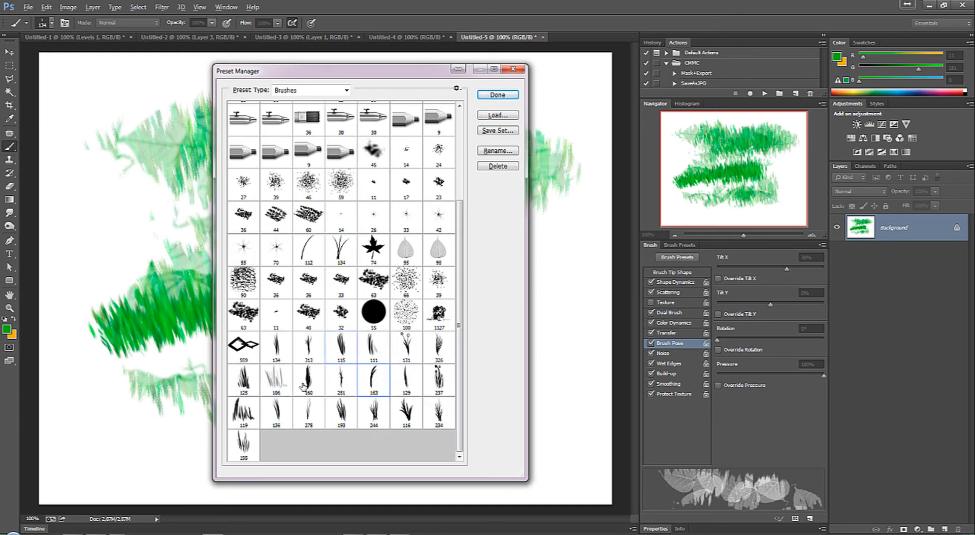
left_click(285, 351)
left_click(241, 446, "shift")
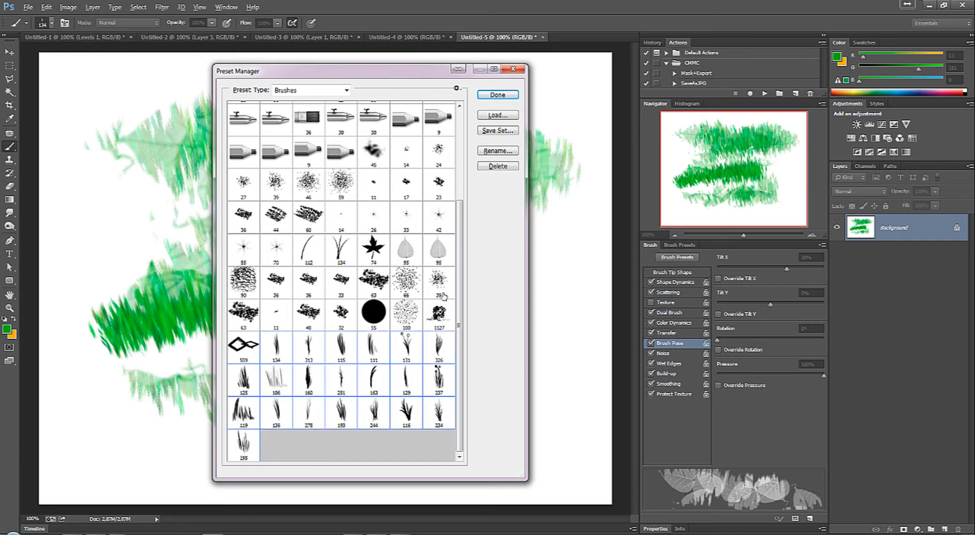
left_click(497, 167)
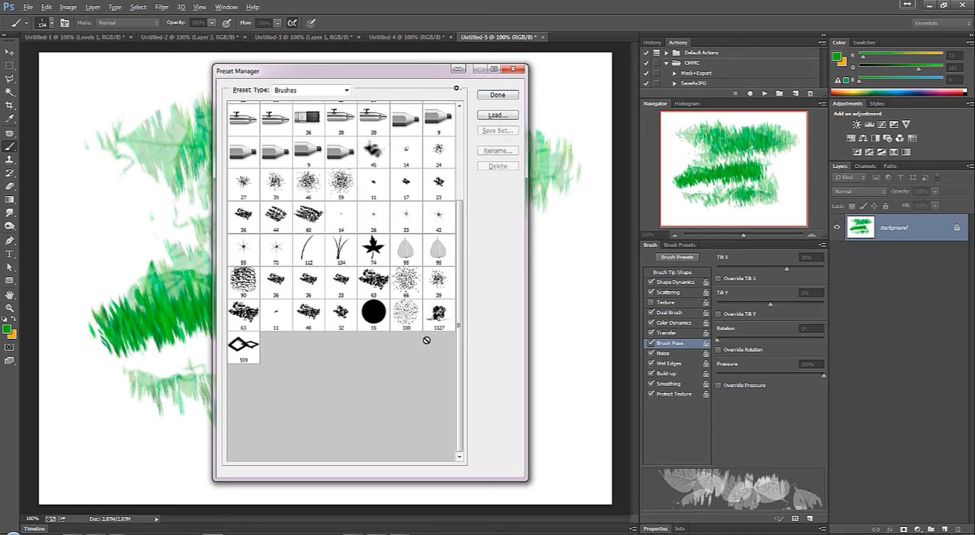
Step: Select all the brushes that precede the chain brush in the Preset Manager, leaving the chain brush out
left_click(244, 348)
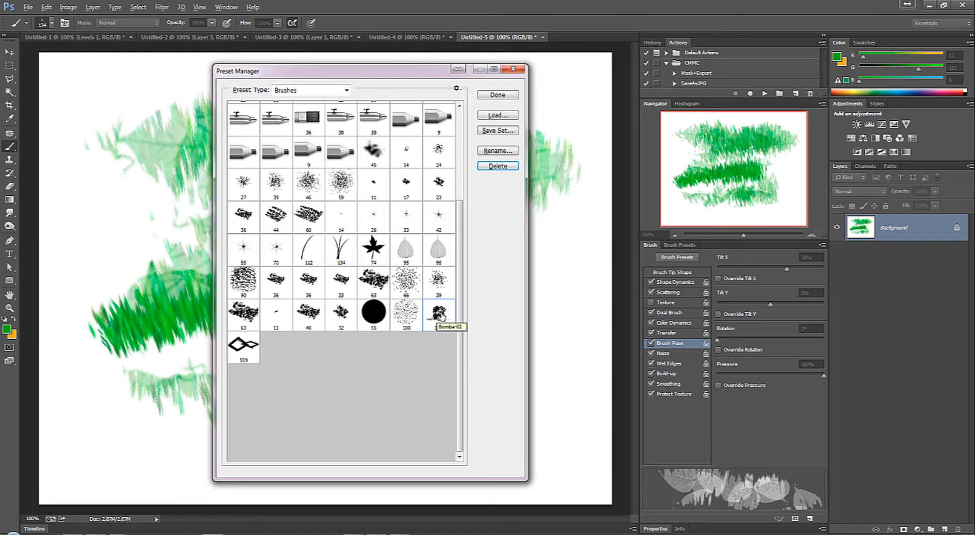
left_click(245, 346, "shift")
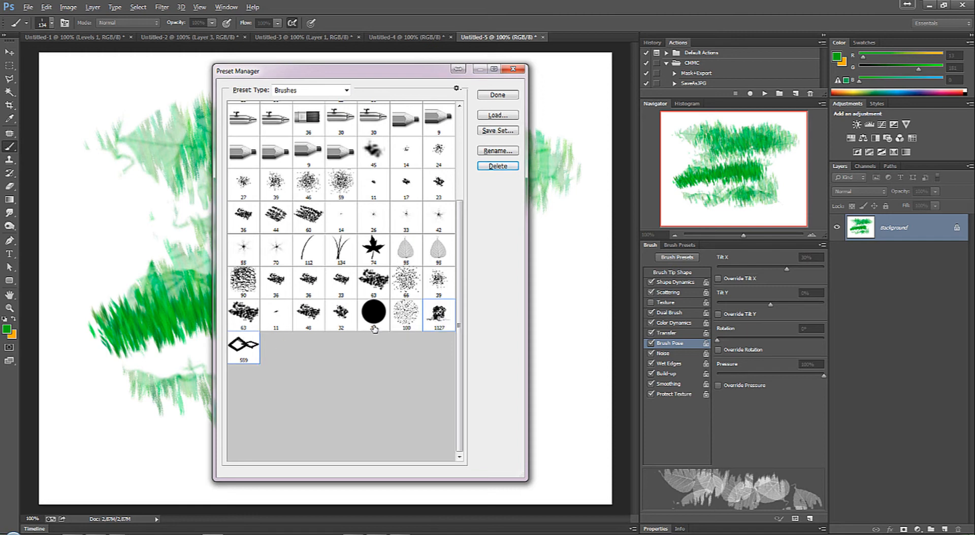
left_click(249, 122, "shift")
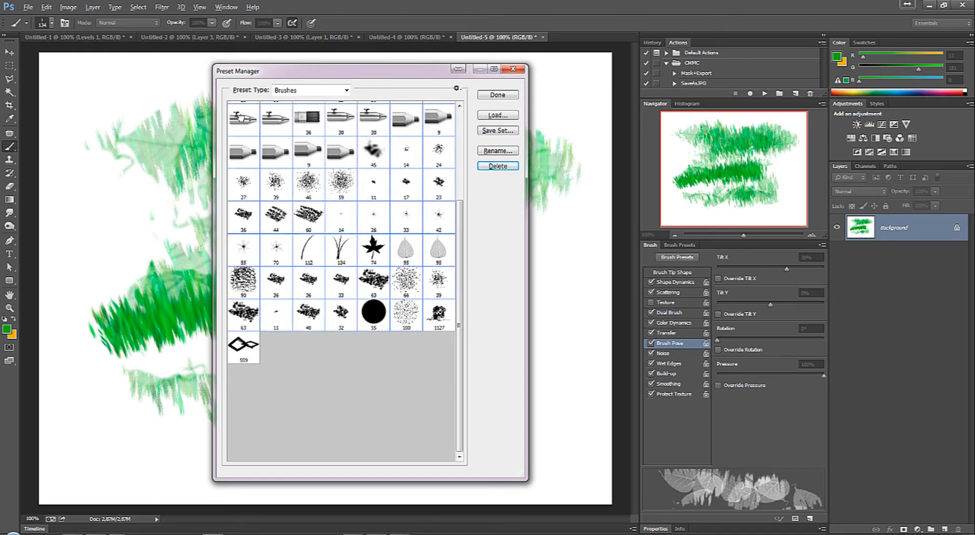
left_click_drag(460, 211, 470, 109)
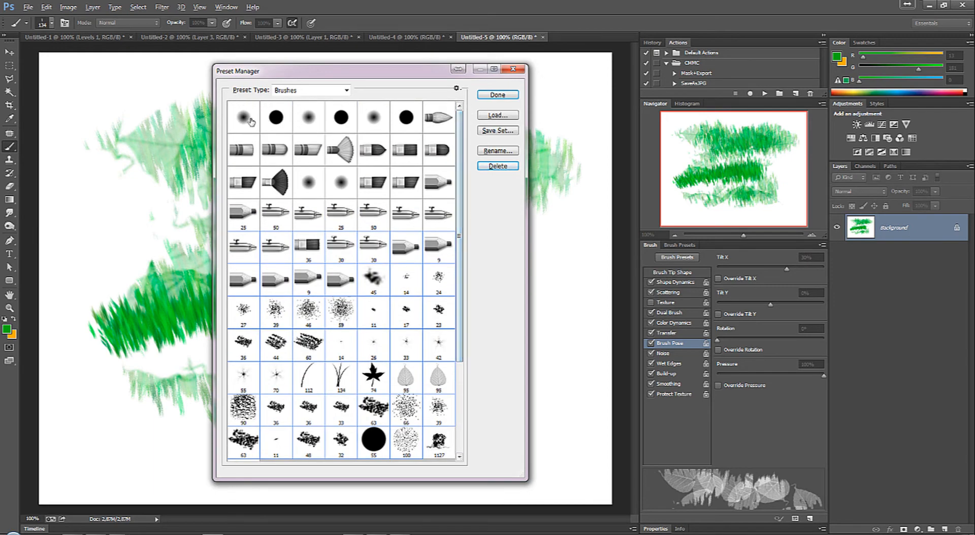
left_click_drag(460, 187, 470, 281)
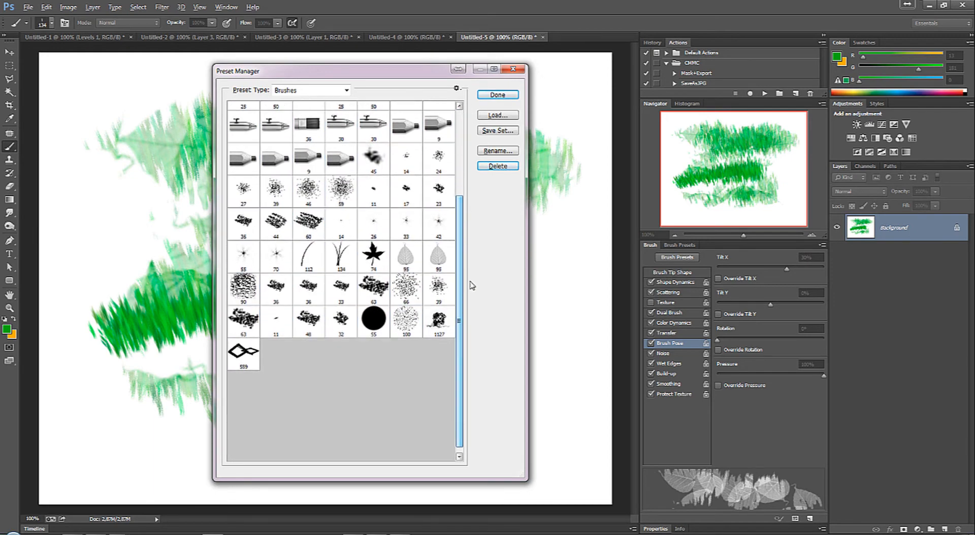
left_click(409, 323, "shift")
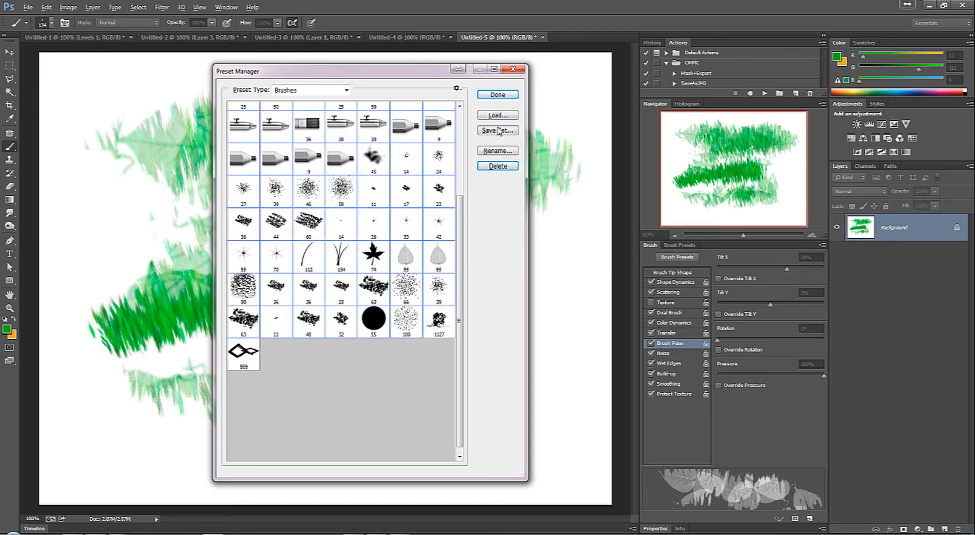
Step: Delete the selected brushes, and select both remaining custom brushes, the 1127 px bomb and the 559 px chain
left_click(498, 167)
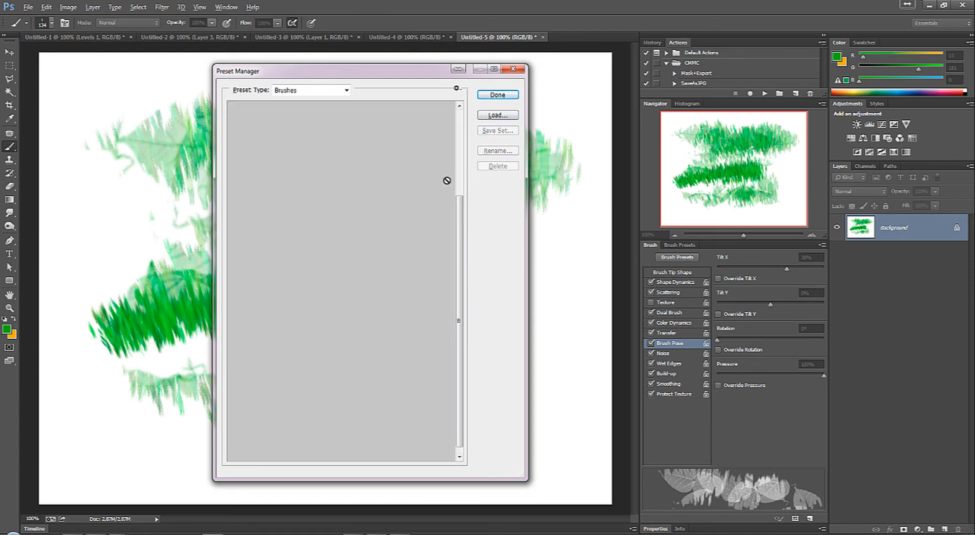
left_click(280, 121)
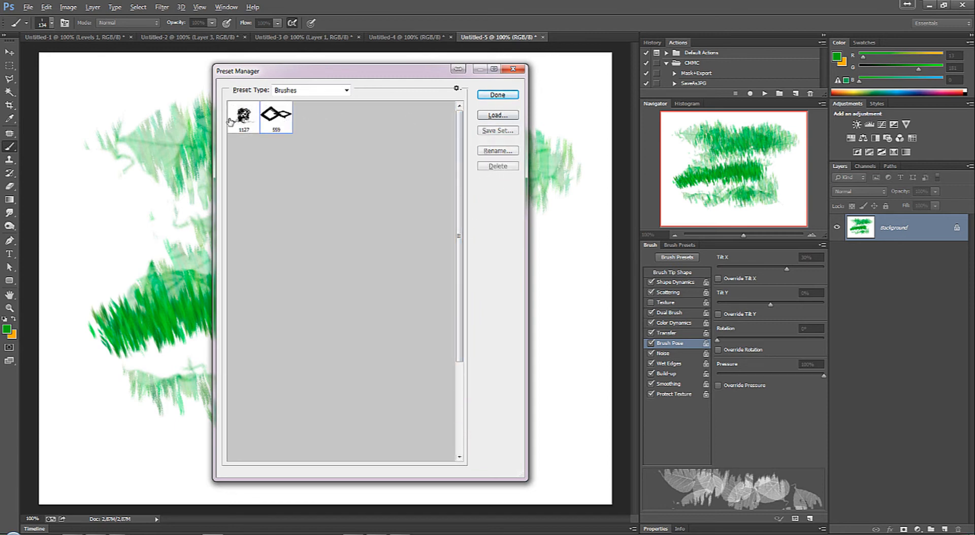
left_click(234, 122, "shift")
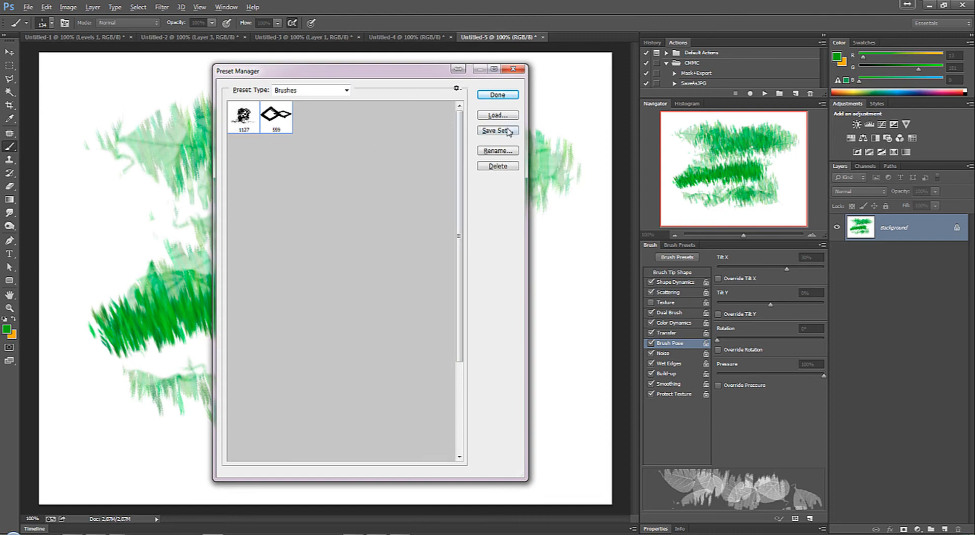
Step: Save the two selected brushes as an ABR set in the Bruhes folder, named with the author's name plus "BombayCadena-00", and close the Preset Manager
left_click(486, 132)
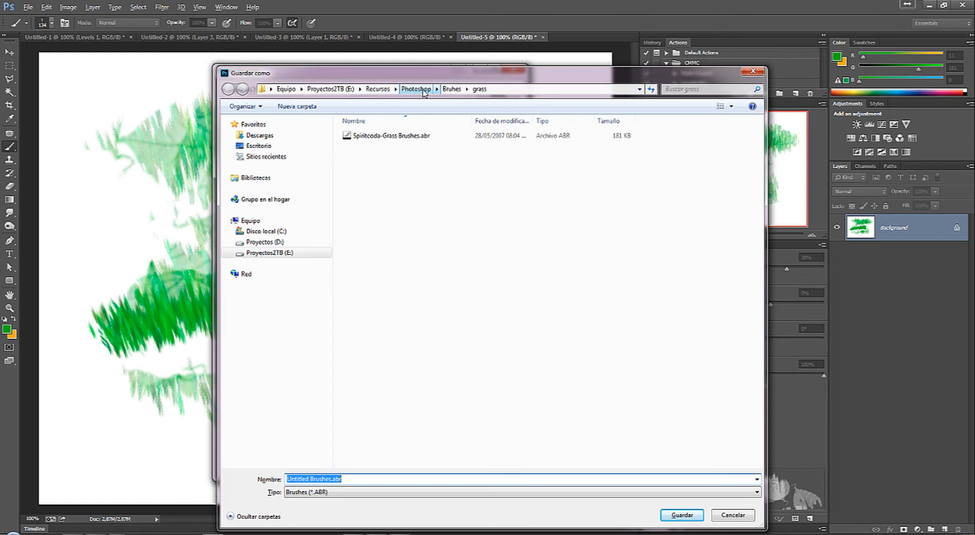
left_click(451, 89)
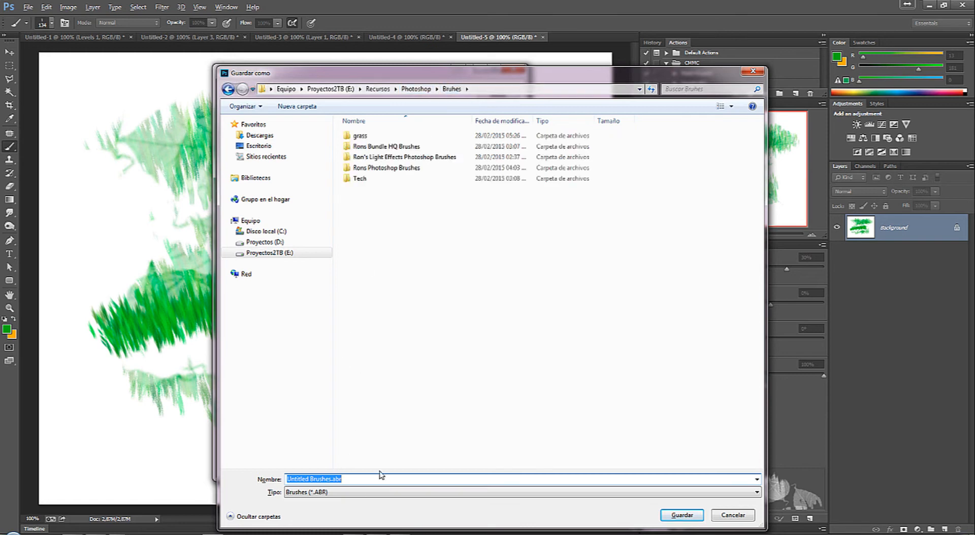
type("CamiloMonsalve-Bombay")
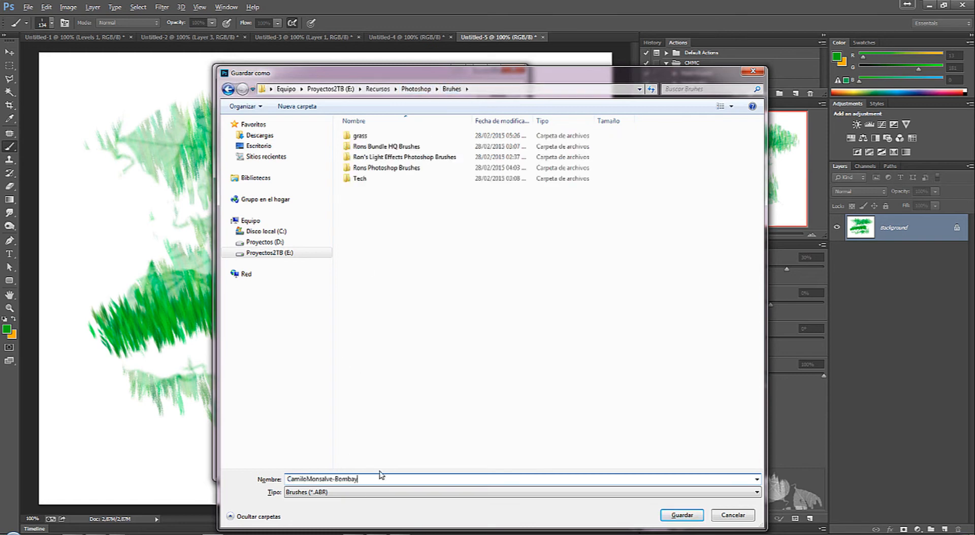
type("Cadena")
key("Return")
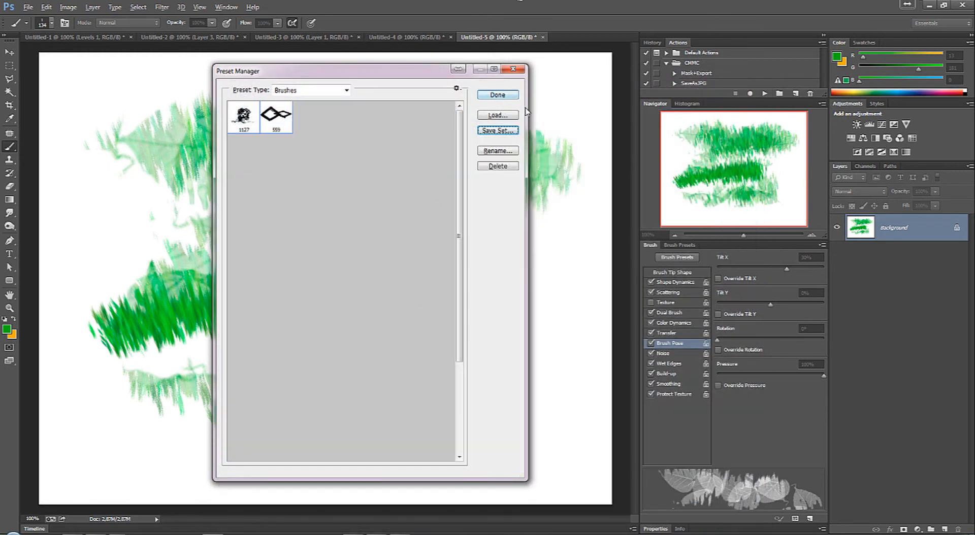
left_click(513, 68)
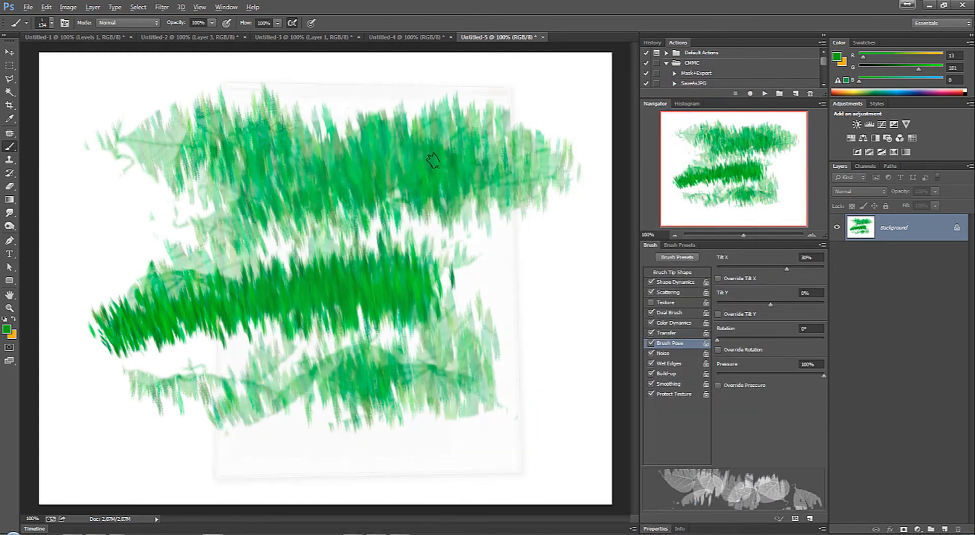
Step: Load the saved BombayCadena-00 brush set from the Bruhes folder into the canvas brush picker
right_click(311, 133)
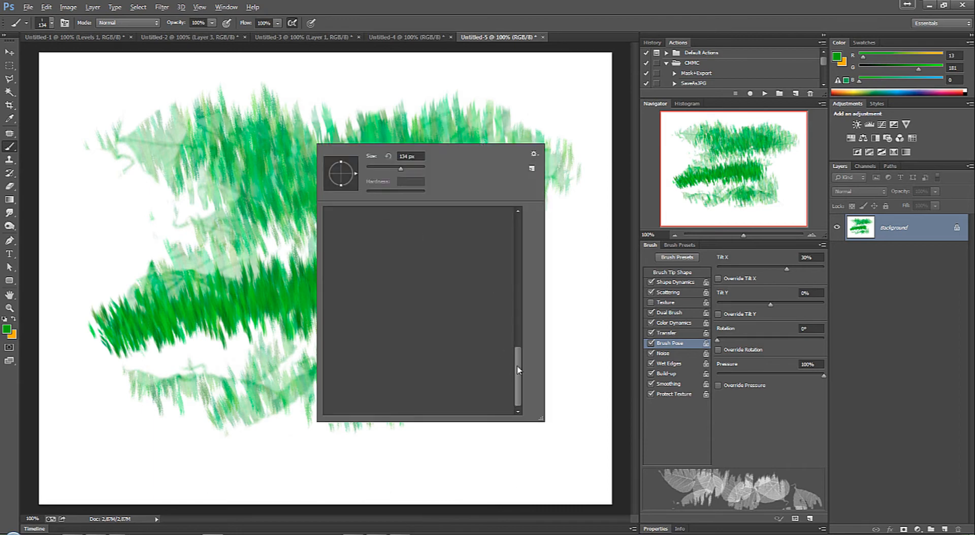
left_click_drag(517, 369, 531, 218)
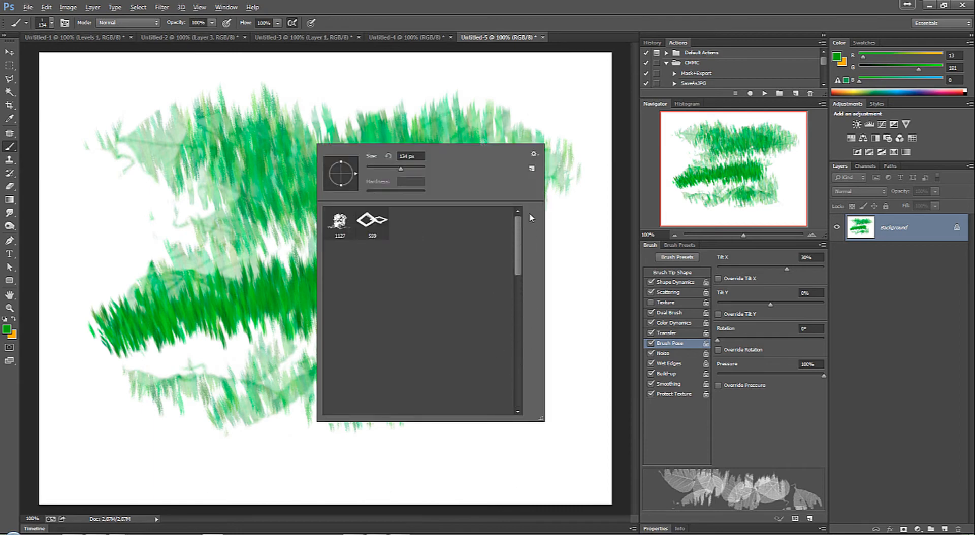
left_click(533, 153)
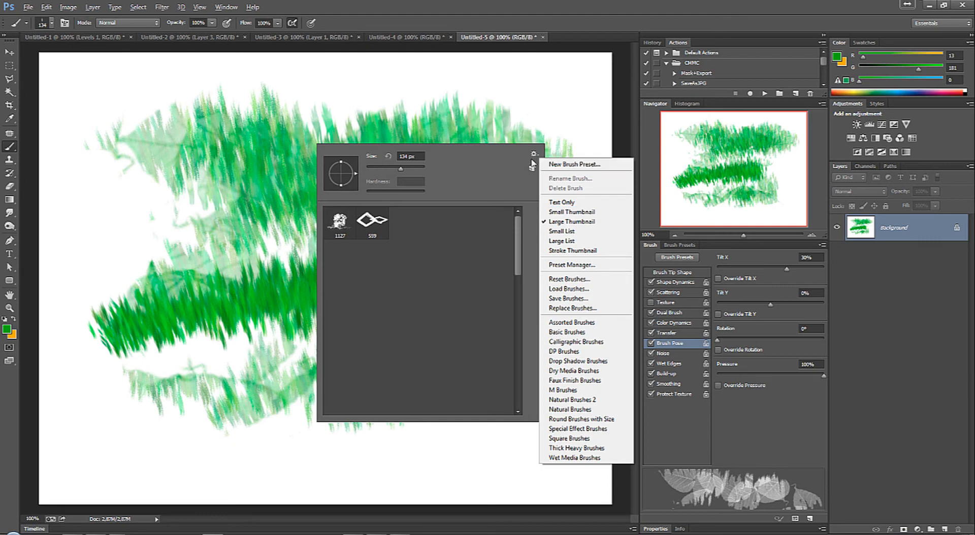
left_click(583, 289)
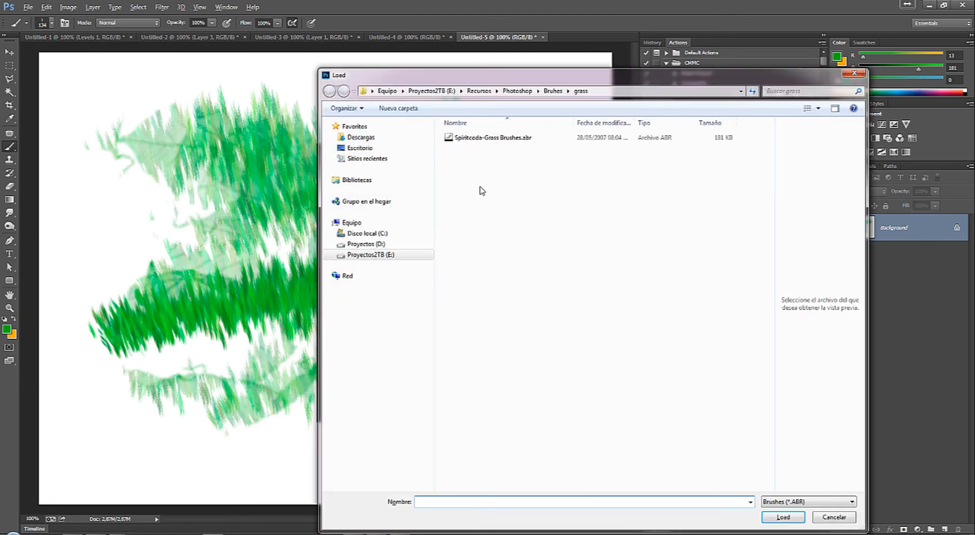
left_click(474, 139)
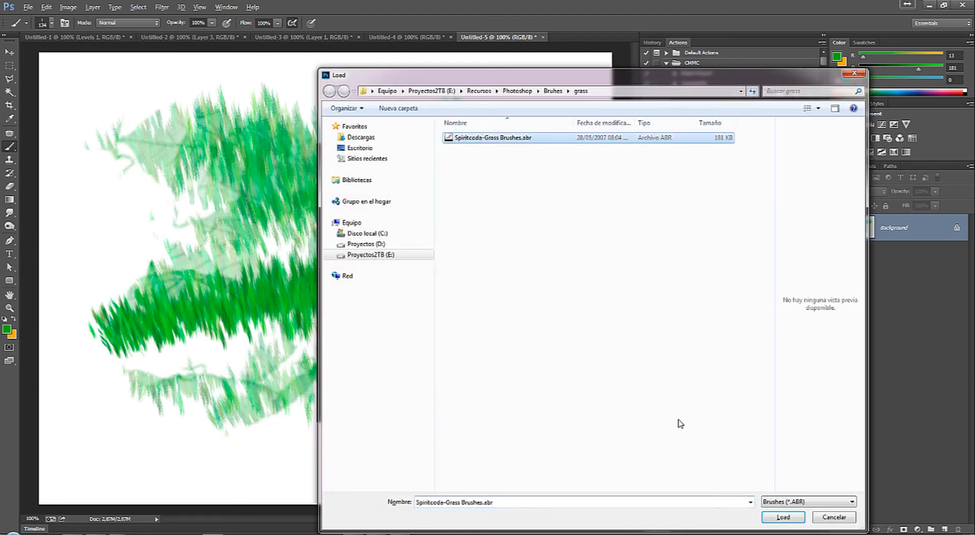
left_click(553, 91)
left_click(518, 89)
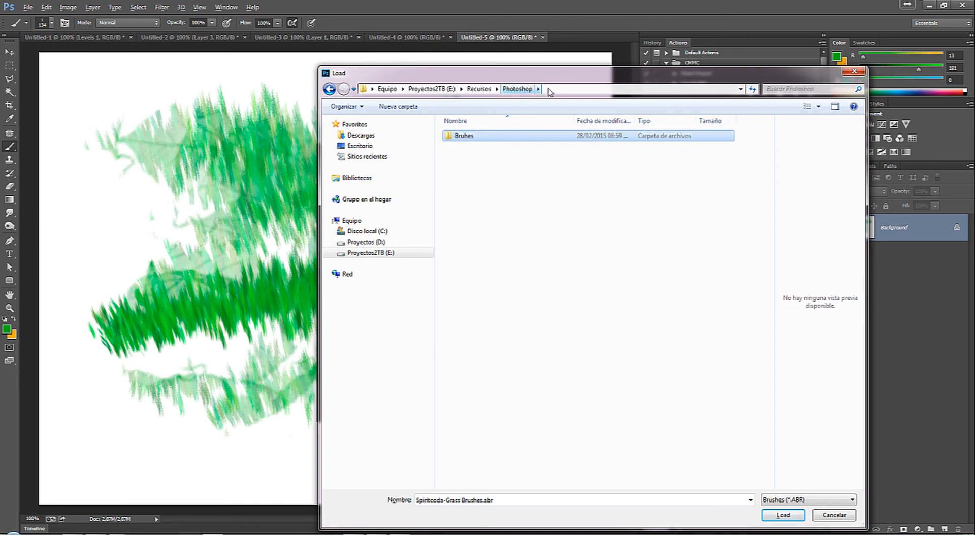
double_click(472, 136)
left_click(475, 192)
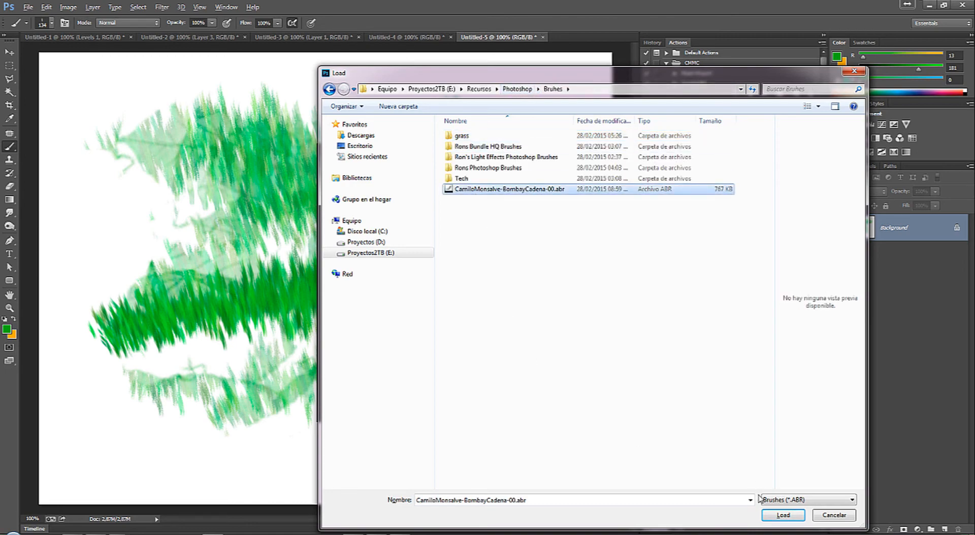
left_click(783, 515)
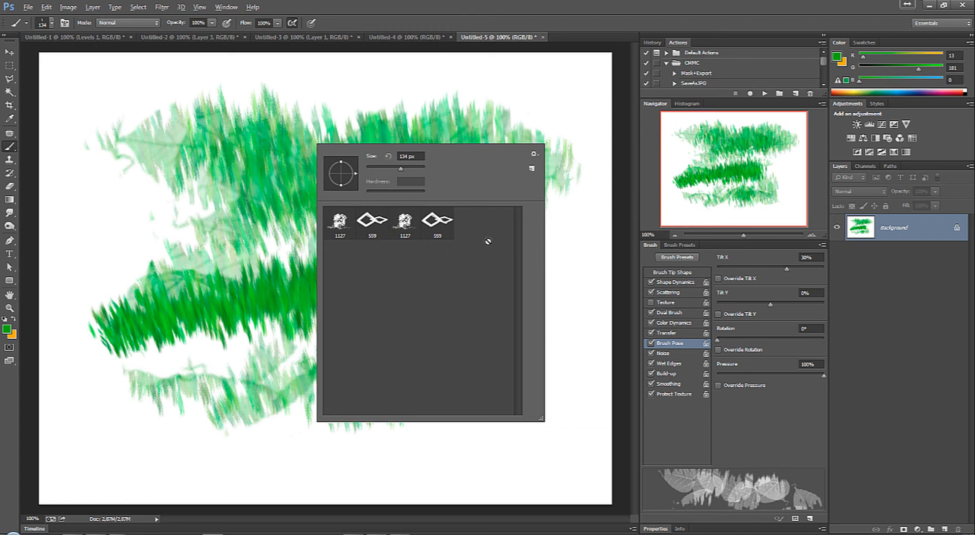
Step: Preview the brush picker as Text Only, Small Thumbnail, Small List, Large List and Stroke Thumbnail, and return it to Large Thumbnail
left_click(534, 155)
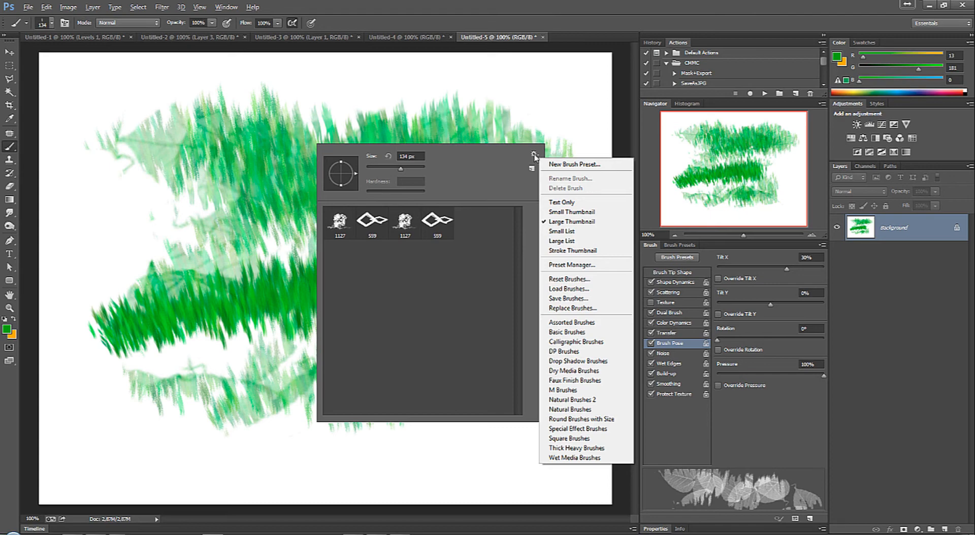
left_click(566, 203)
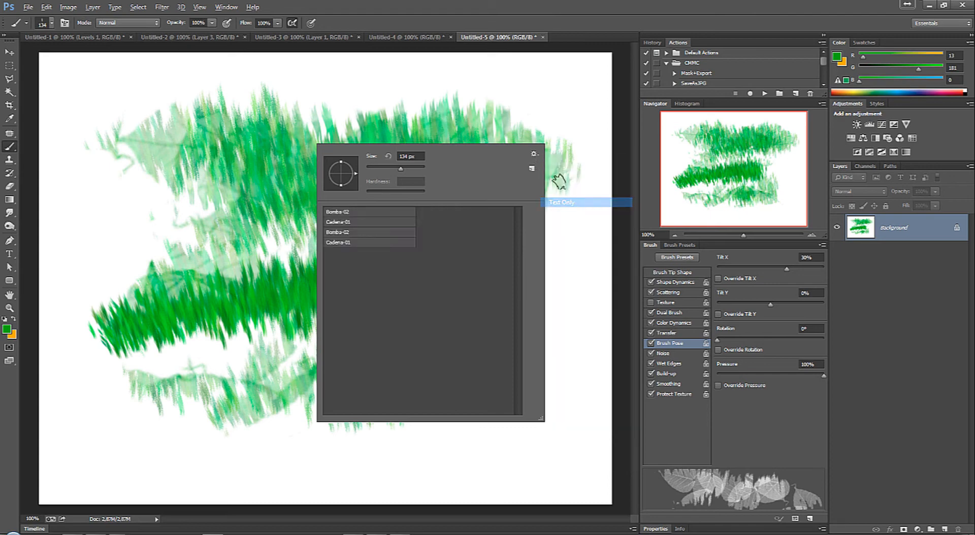
left_click(534, 154)
left_click(572, 212)
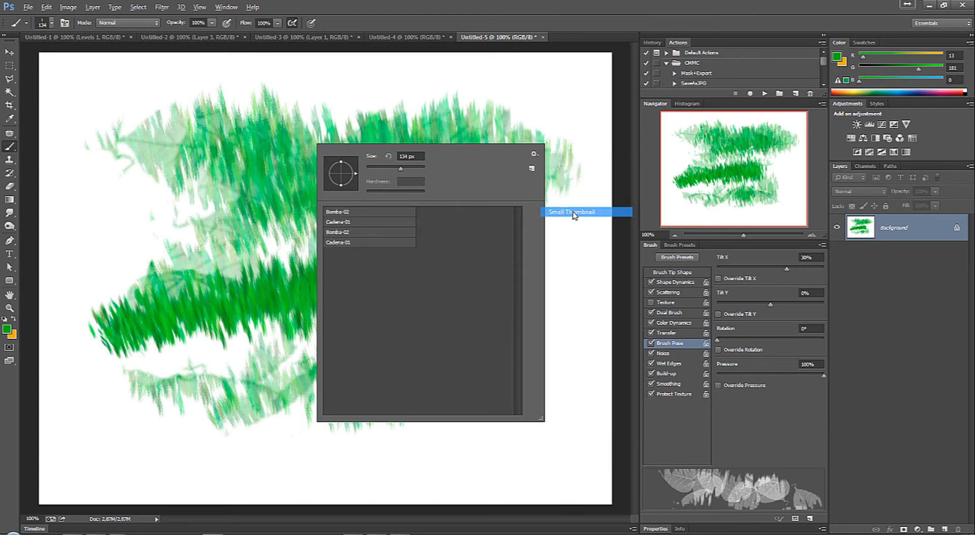
left_click(534, 154)
left_click(571, 222)
left_click(534, 154)
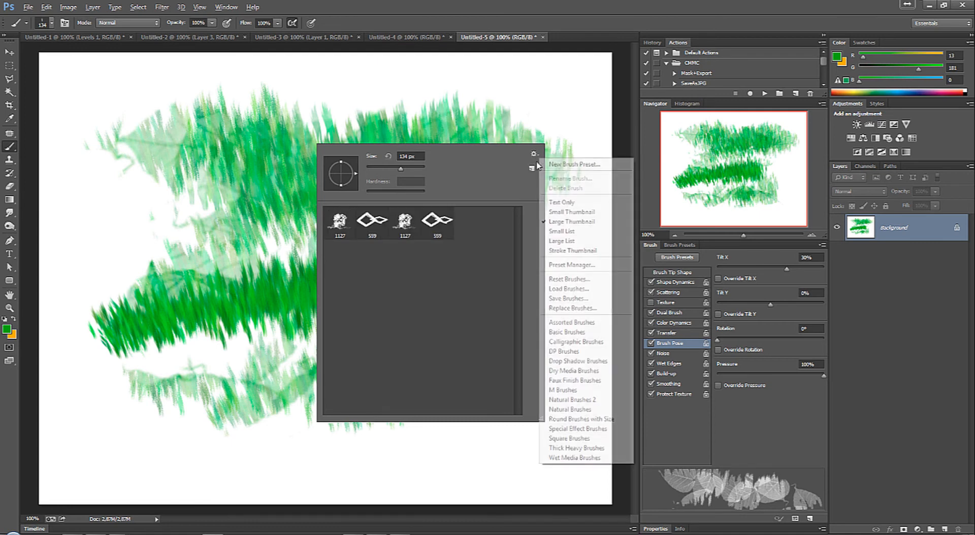
left_click(533, 231)
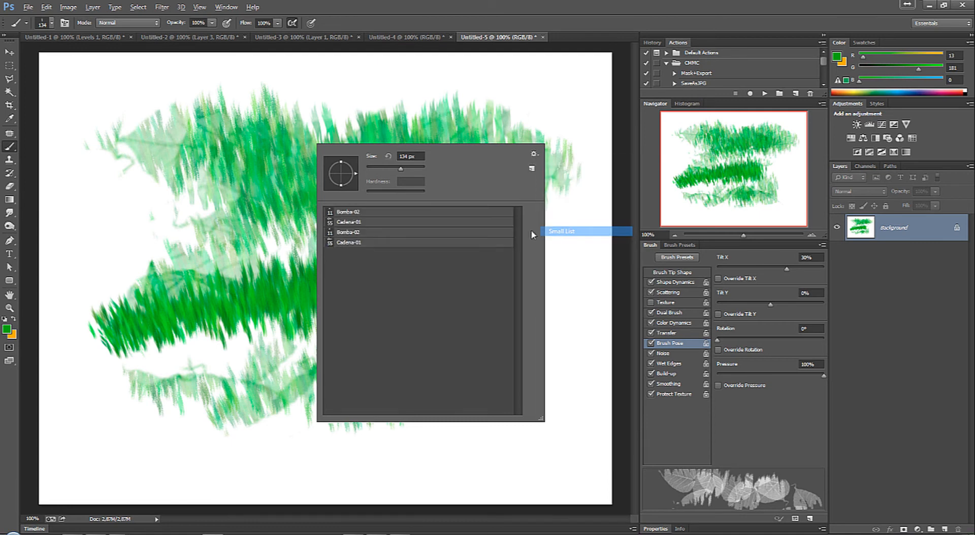
left_click(534, 154)
left_click(564, 240)
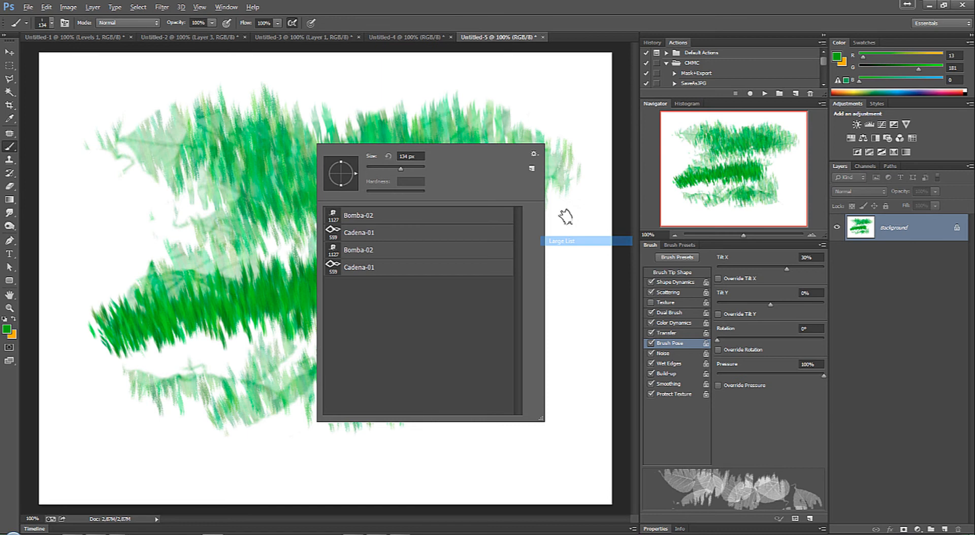
left_click(534, 154)
left_click(582, 250)
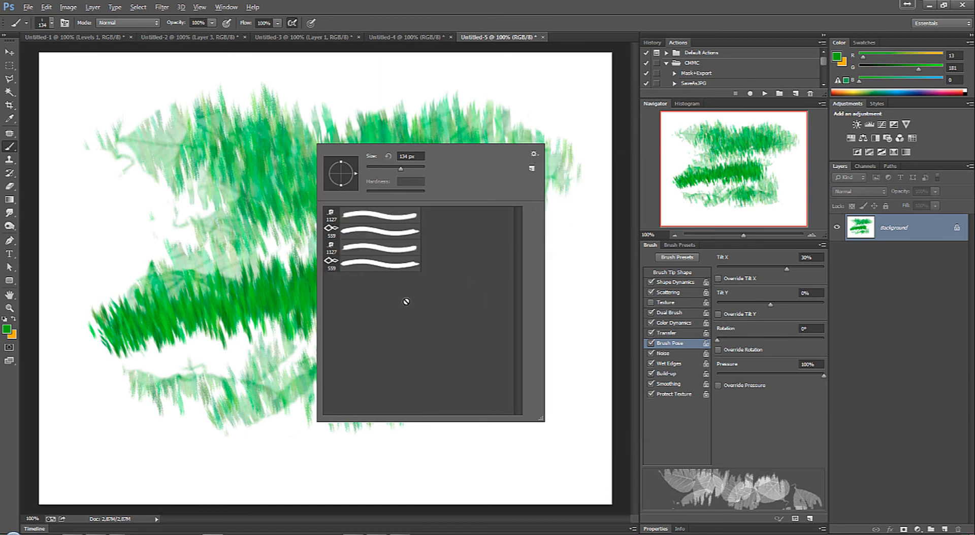
left_click(534, 153)
left_click(574, 222)
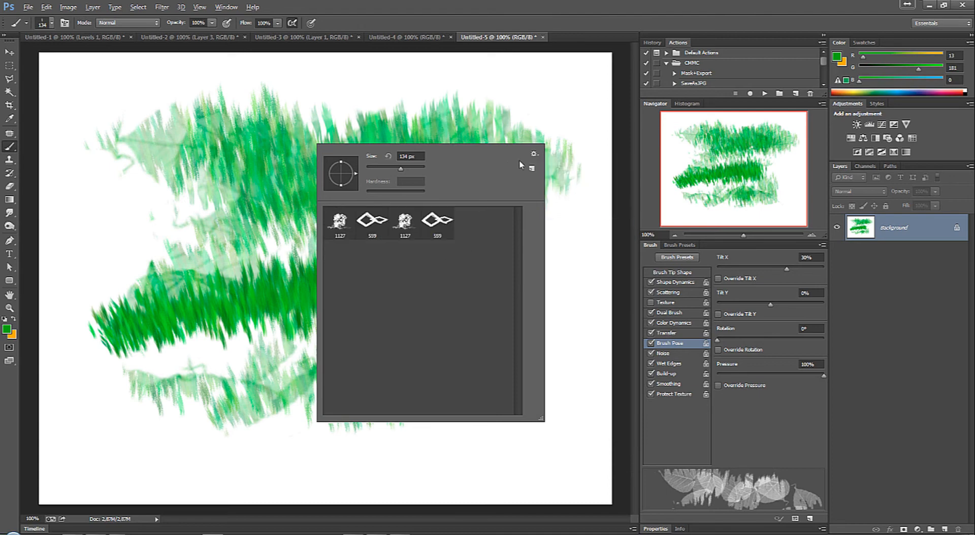
Step: Reset the brush picker to the default brushes, replacing the current ones
left_click(534, 154)
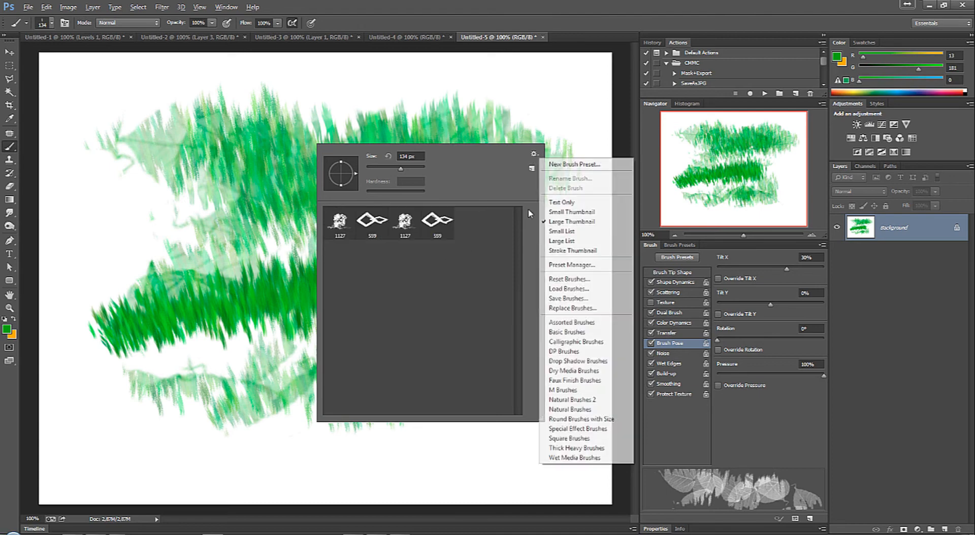
left_click(592, 283)
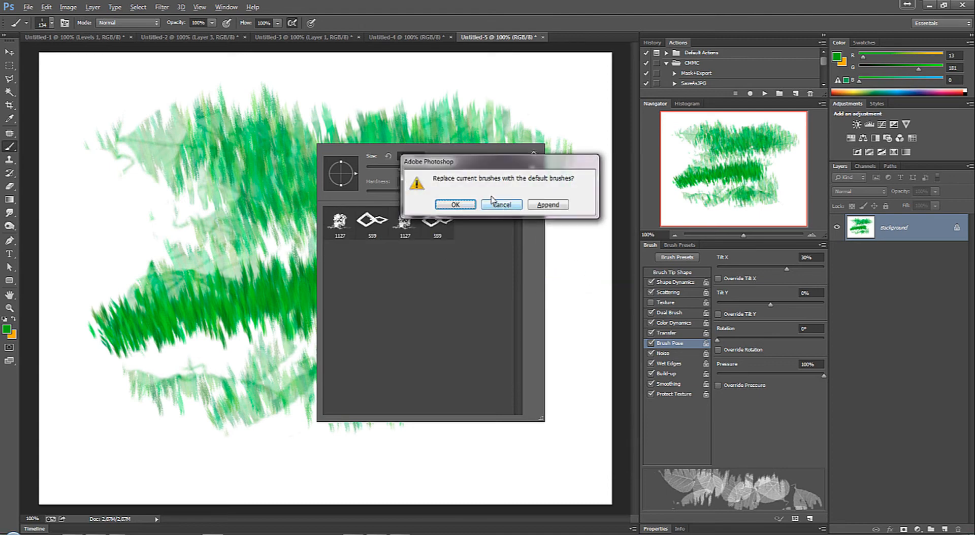
left_click(455, 204)
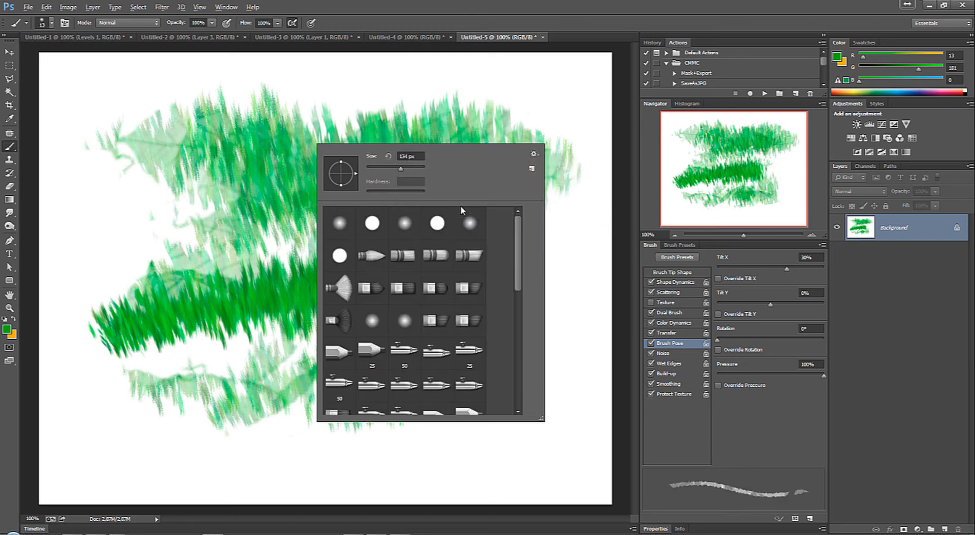
Step: Replace the loaded brushes with the saved BombayCadena-00 set from the Bruhes folder
left_click(534, 154)
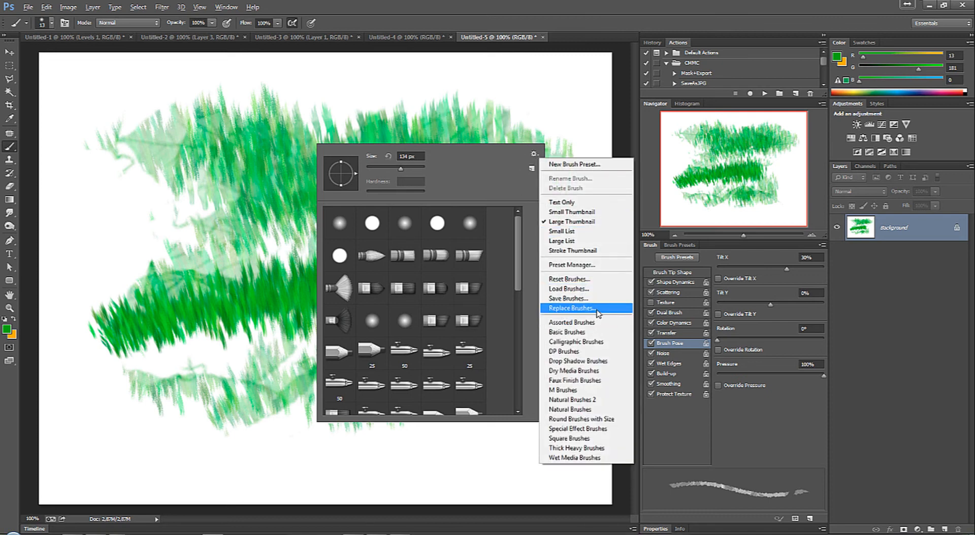
left_click(601, 310)
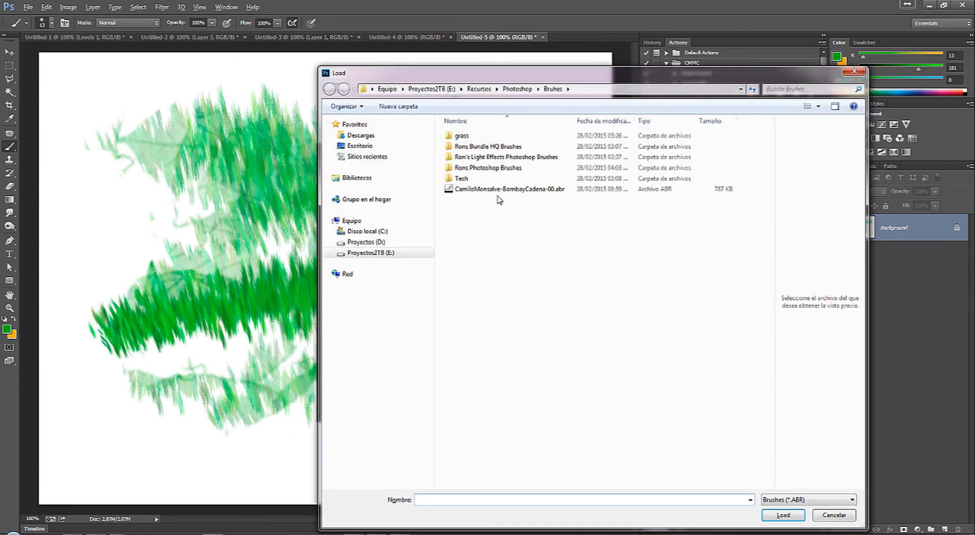
left_click(486, 189)
left_click(783, 515)
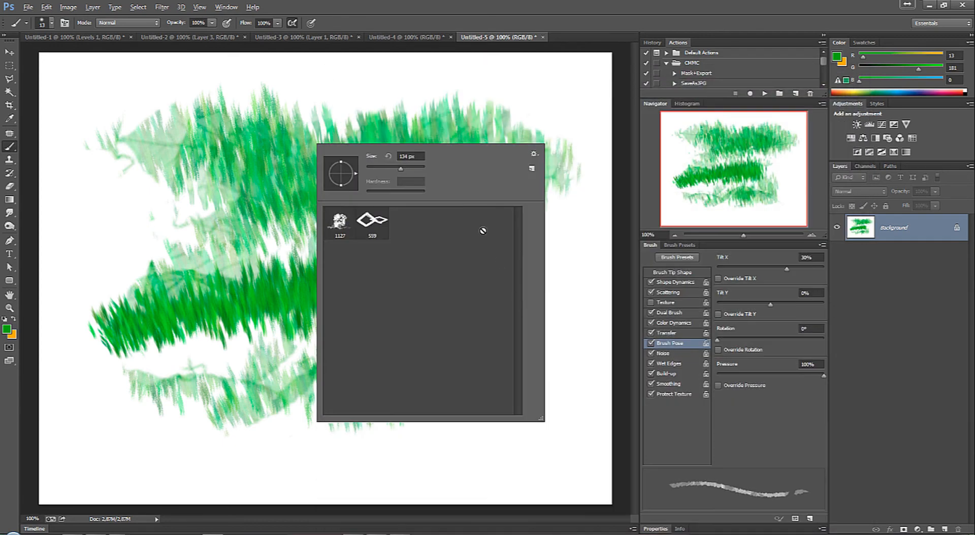
Step: Replace the current brushes with the Assorted Brushes library, look through its tips, and switch to the Move tool
left_click(534, 153)
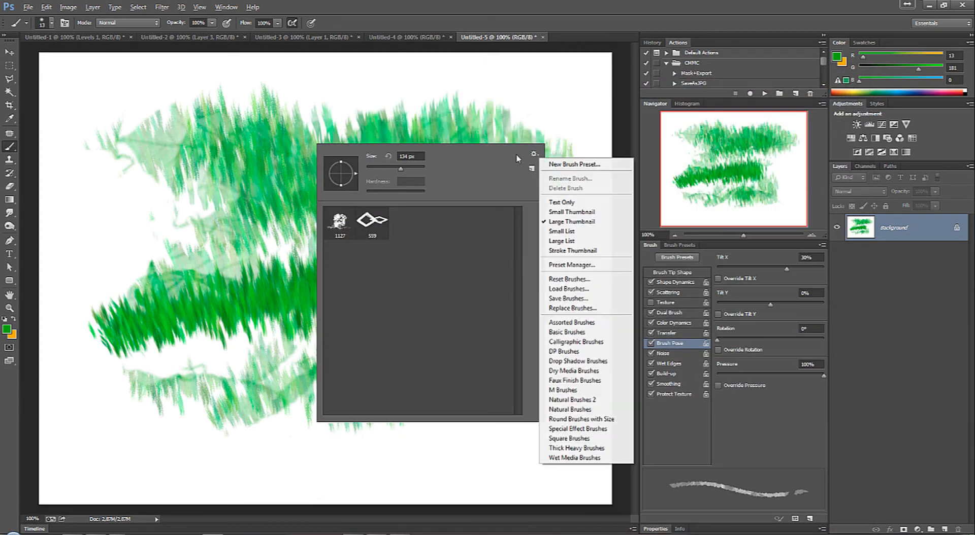
left_click(605, 327)
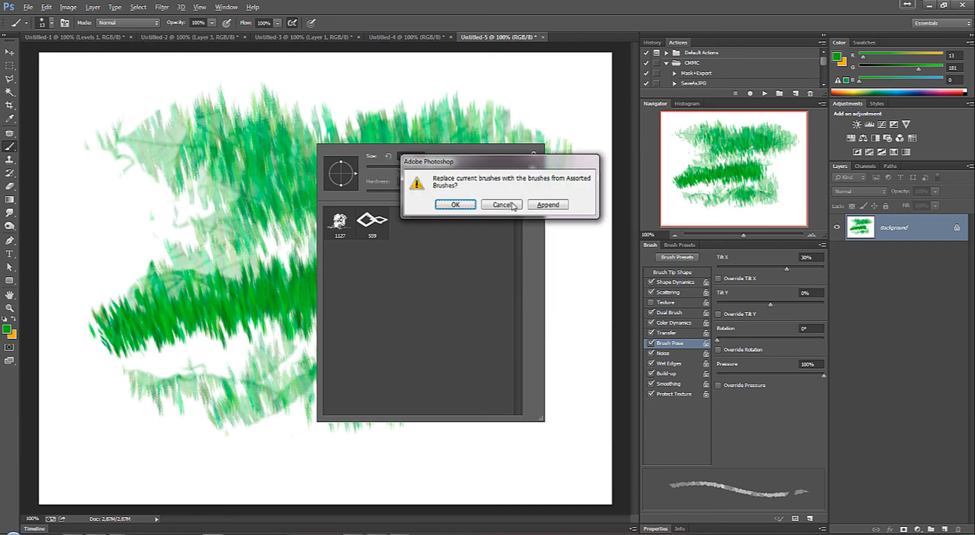
left_click(441, 206)
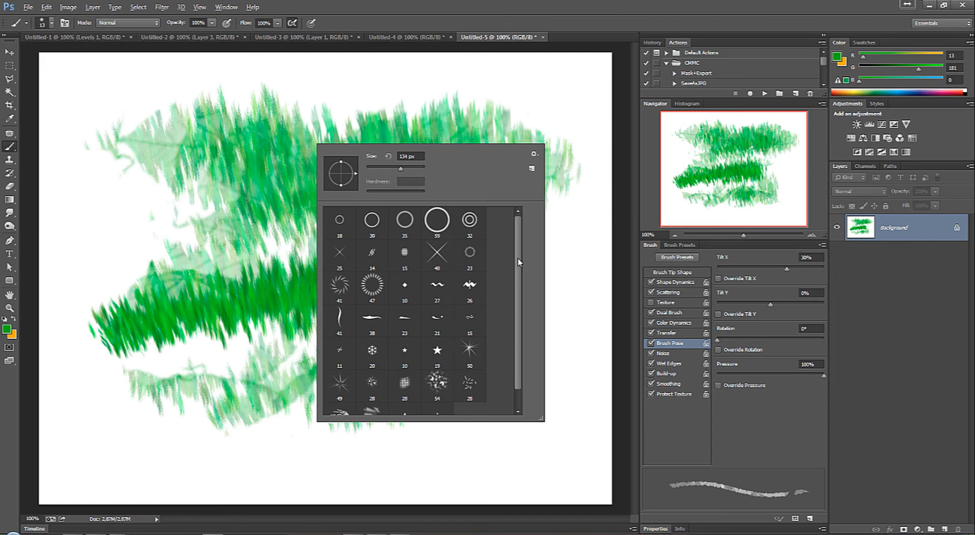
scroll(528, 261, "down", 1)
left_click(535, 157)
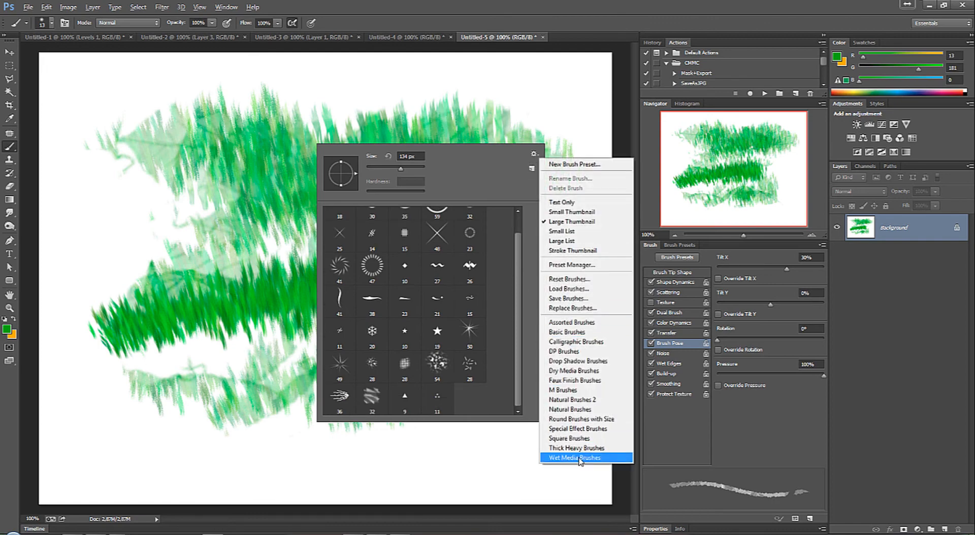
left_click(479, 170)
left_click(10, 51)
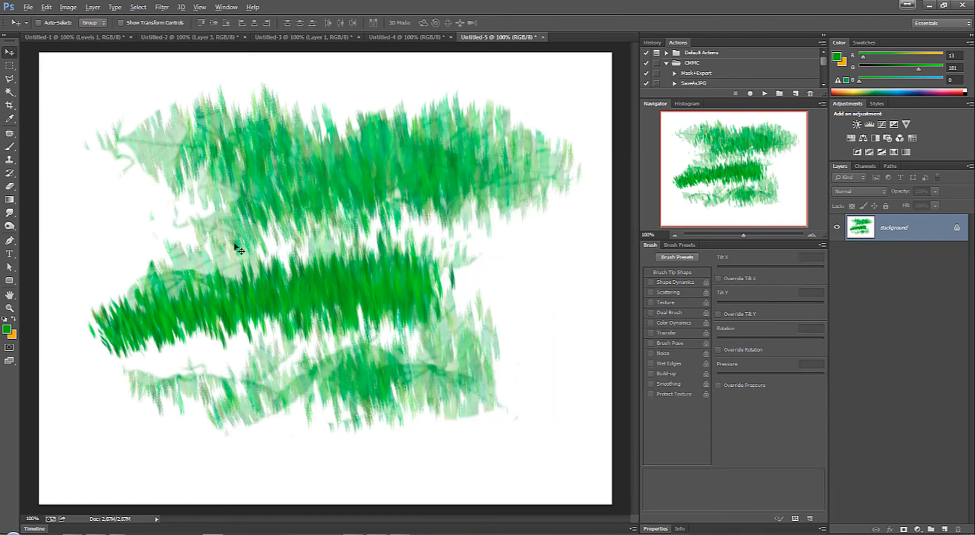